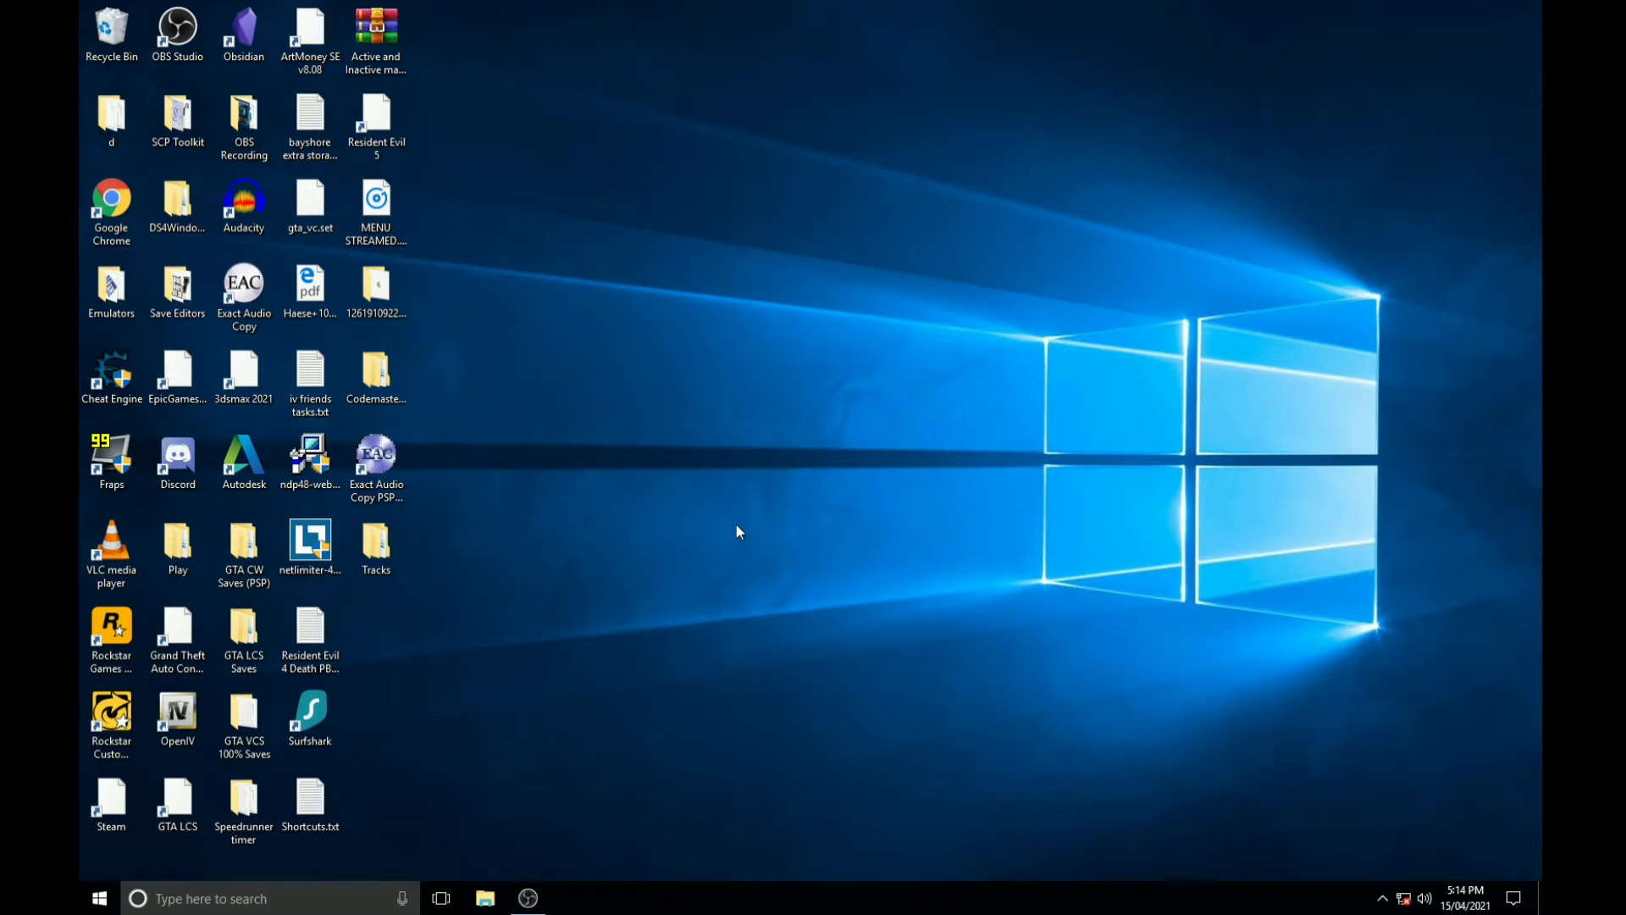
# Select the Exact Audio Copy PSP Edition shortcut on the desktop.
pyautogui.click(399, 473)
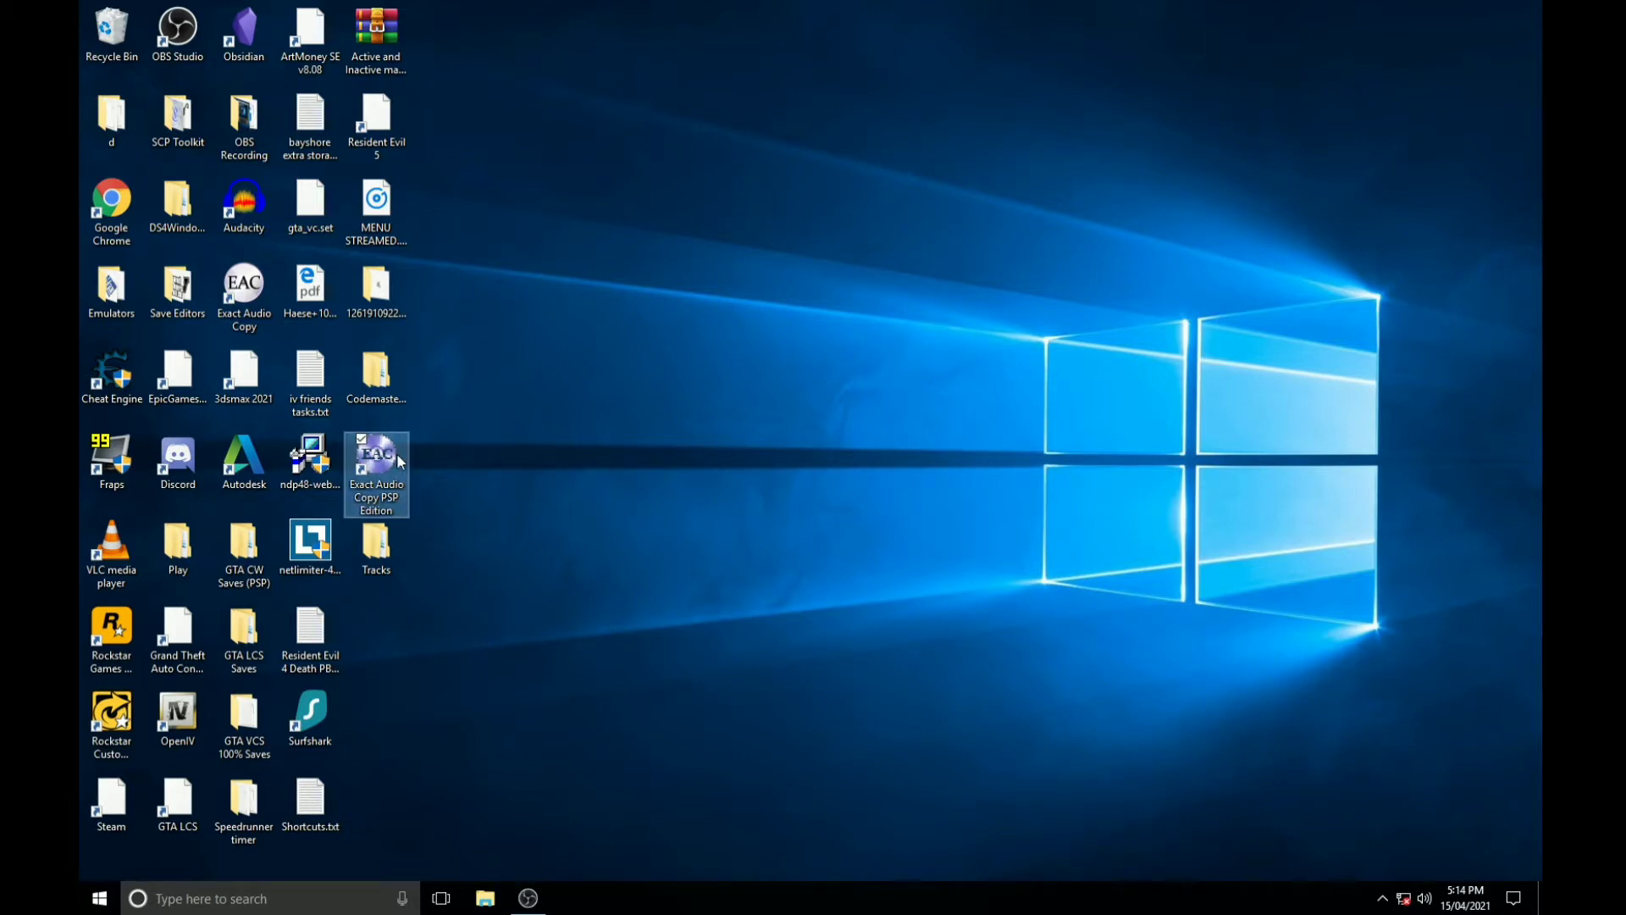
# Browse Local Disk (C:) in File Explorer, close it, and reselect the Exact Audio Copy shortcut.
pyautogui.click(527, 556)
pyautogui.click(485, 898)
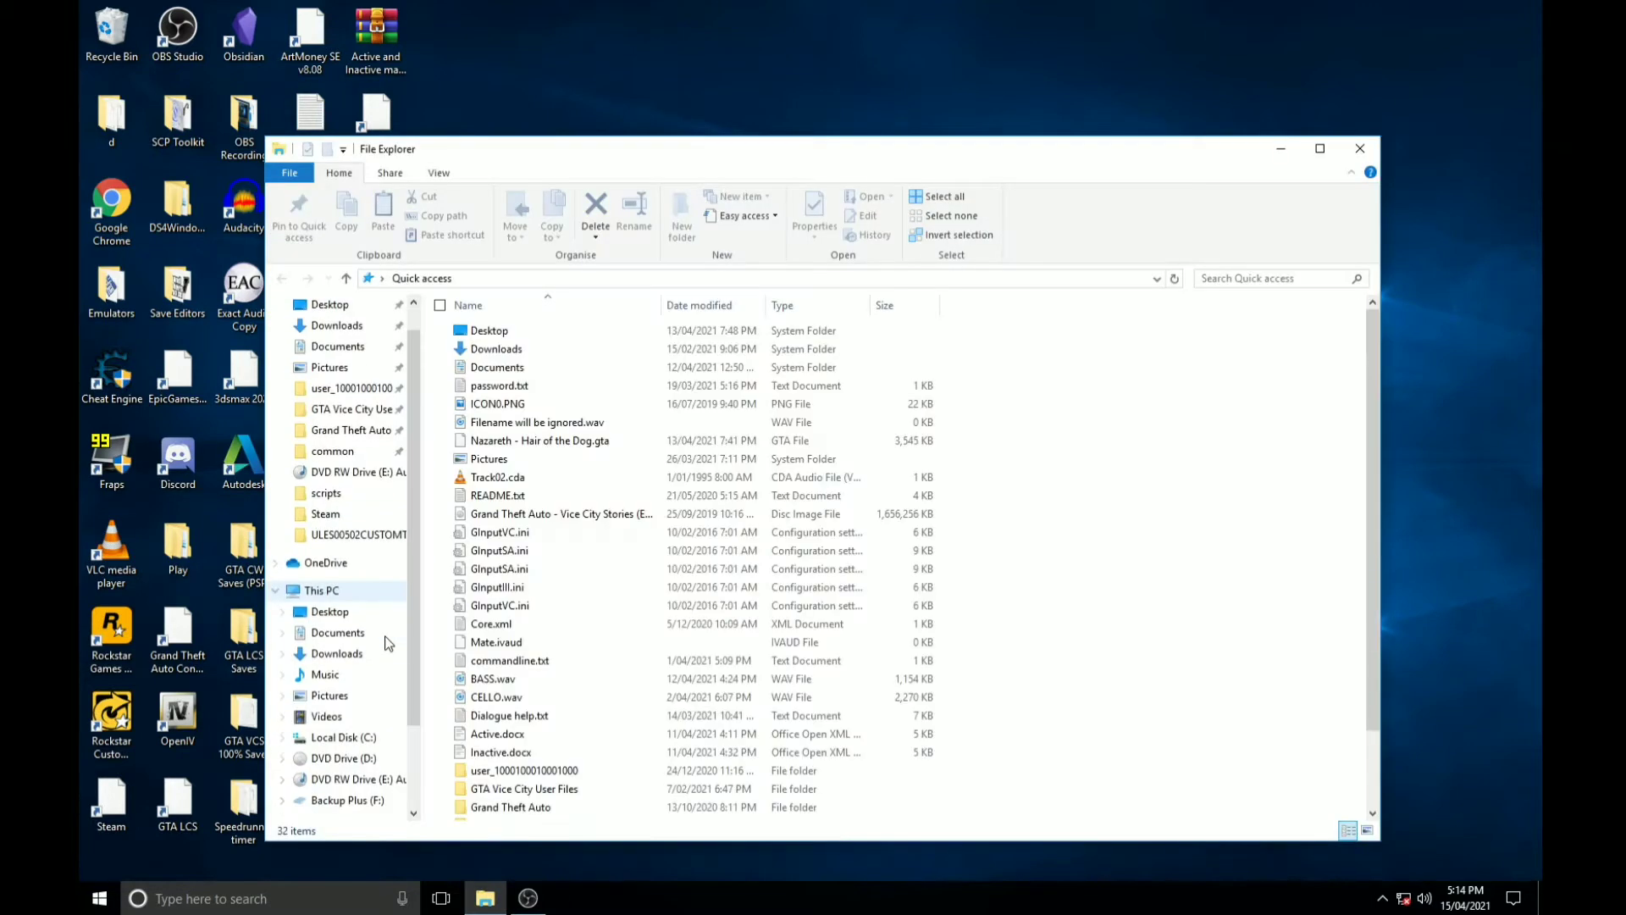
pyautogui.scroll(-2, 364, 652)
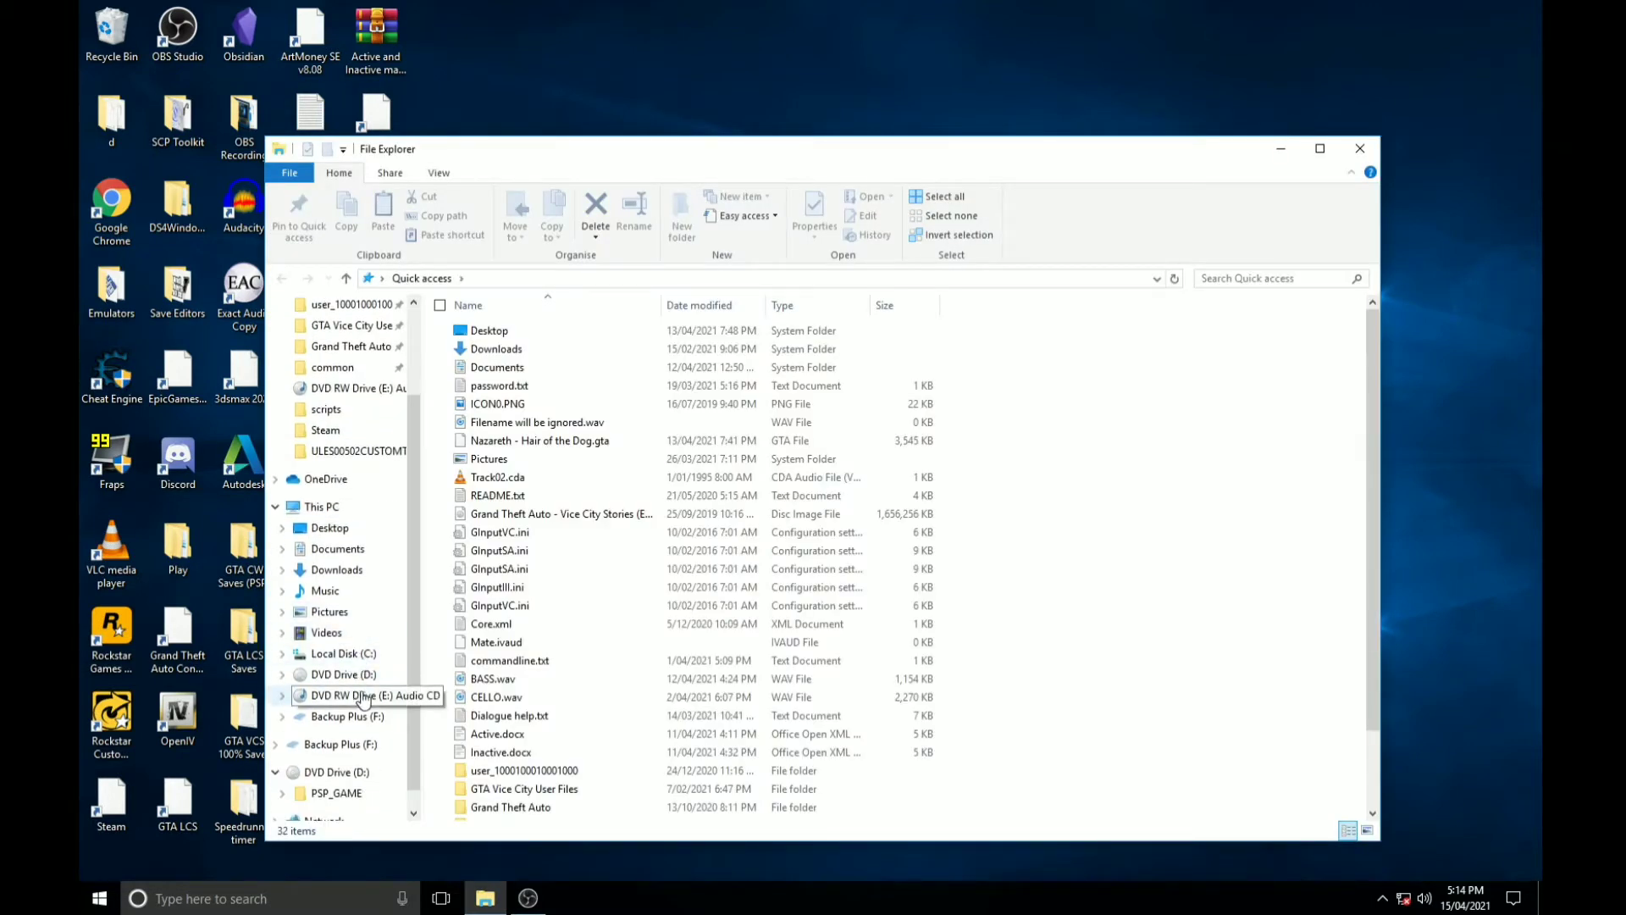
pyautogui.click(354, 654)
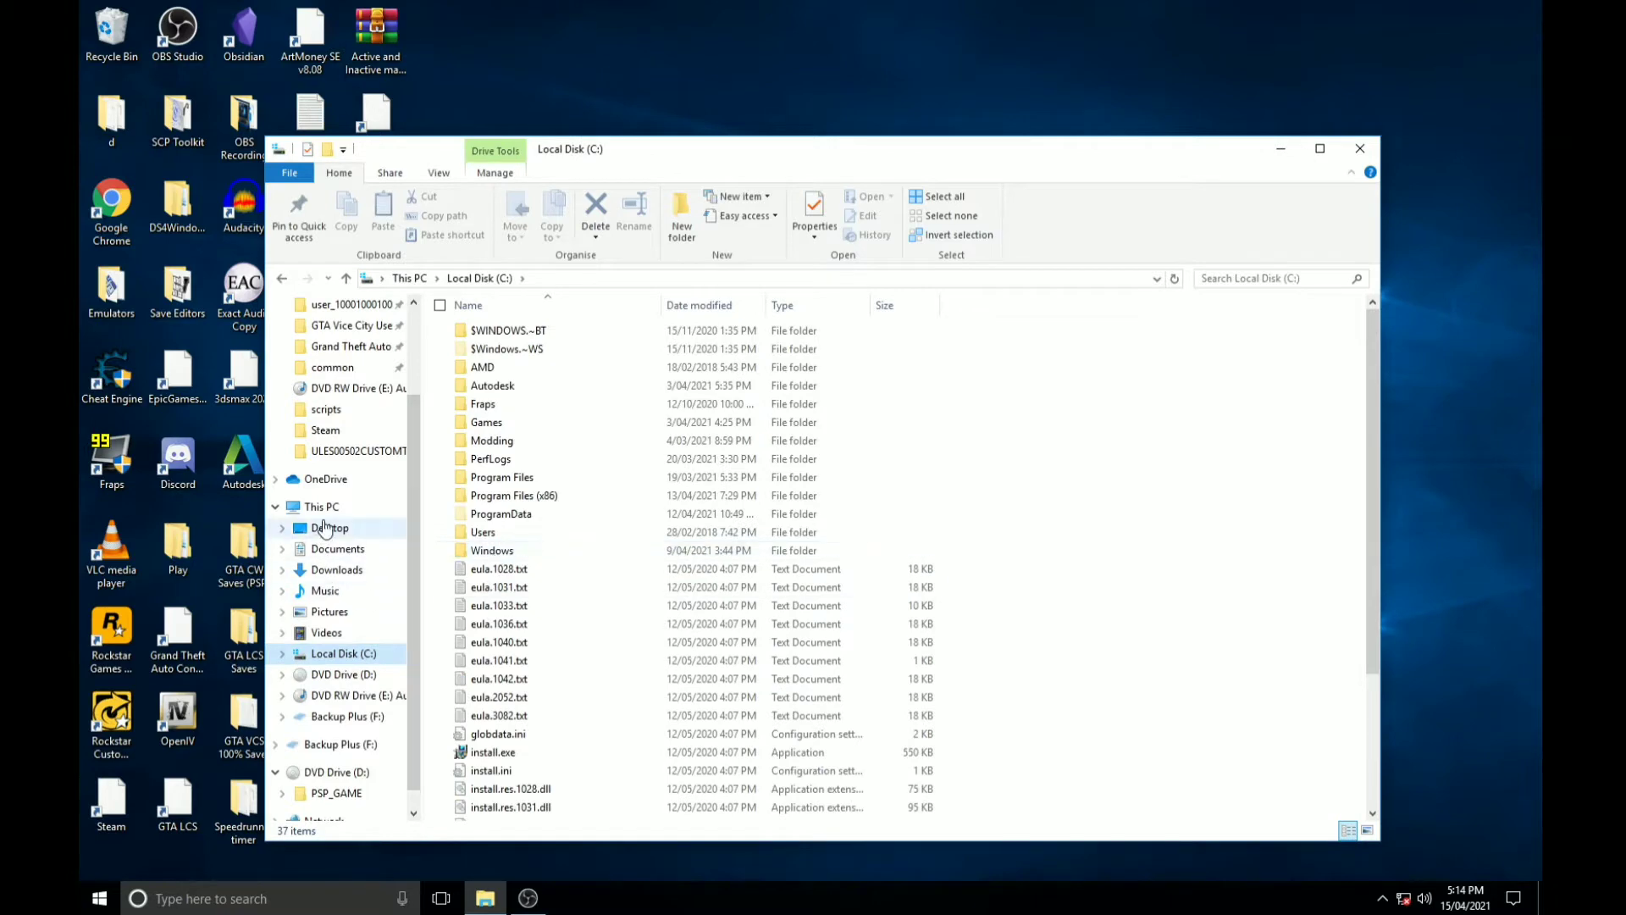
pyautogui.click(1358, 149)
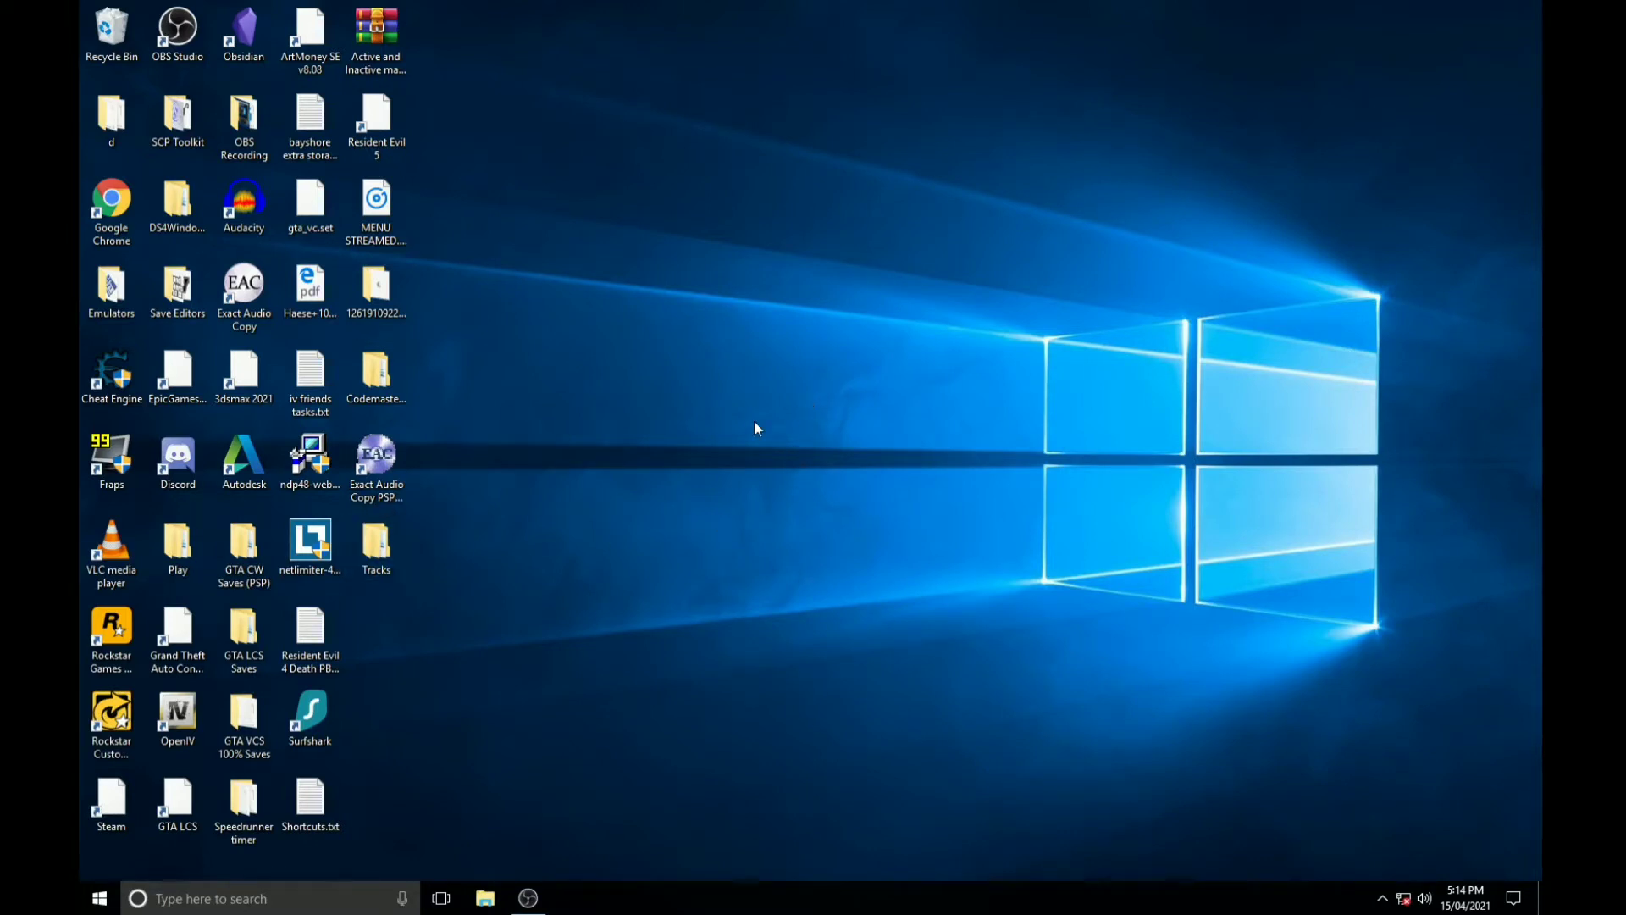
pyautogui.click(381, 481)
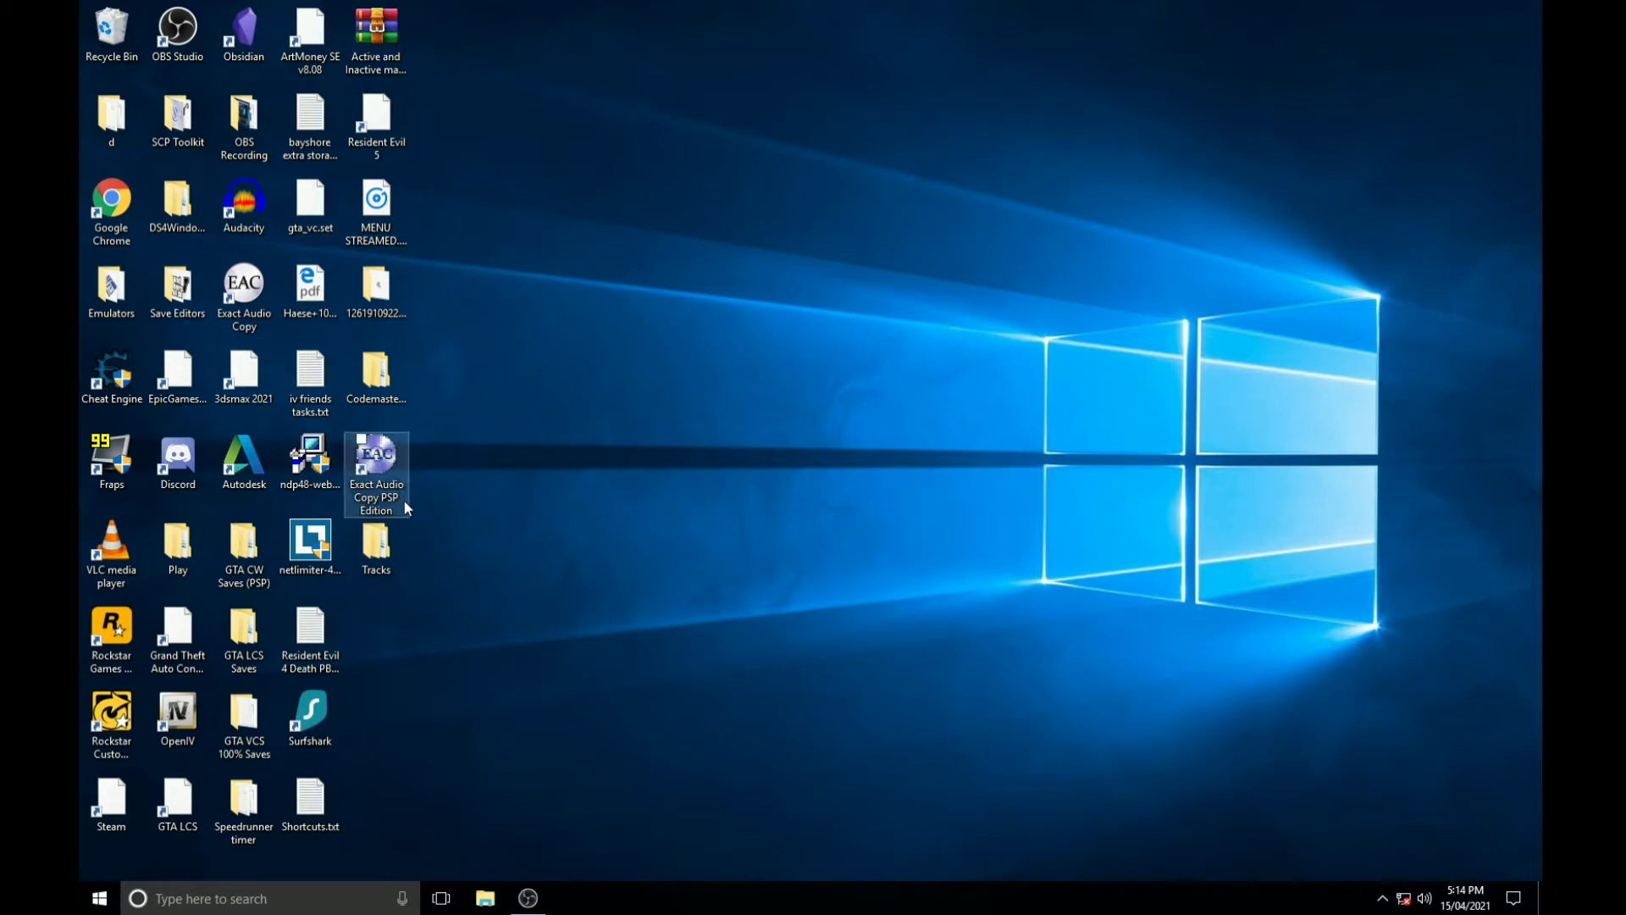
# Play the audio CD in DVD RW Drive (E:) from This PC, then close the player.
pyautogui.click(377, 573)
pyautogui.click(485, 896)
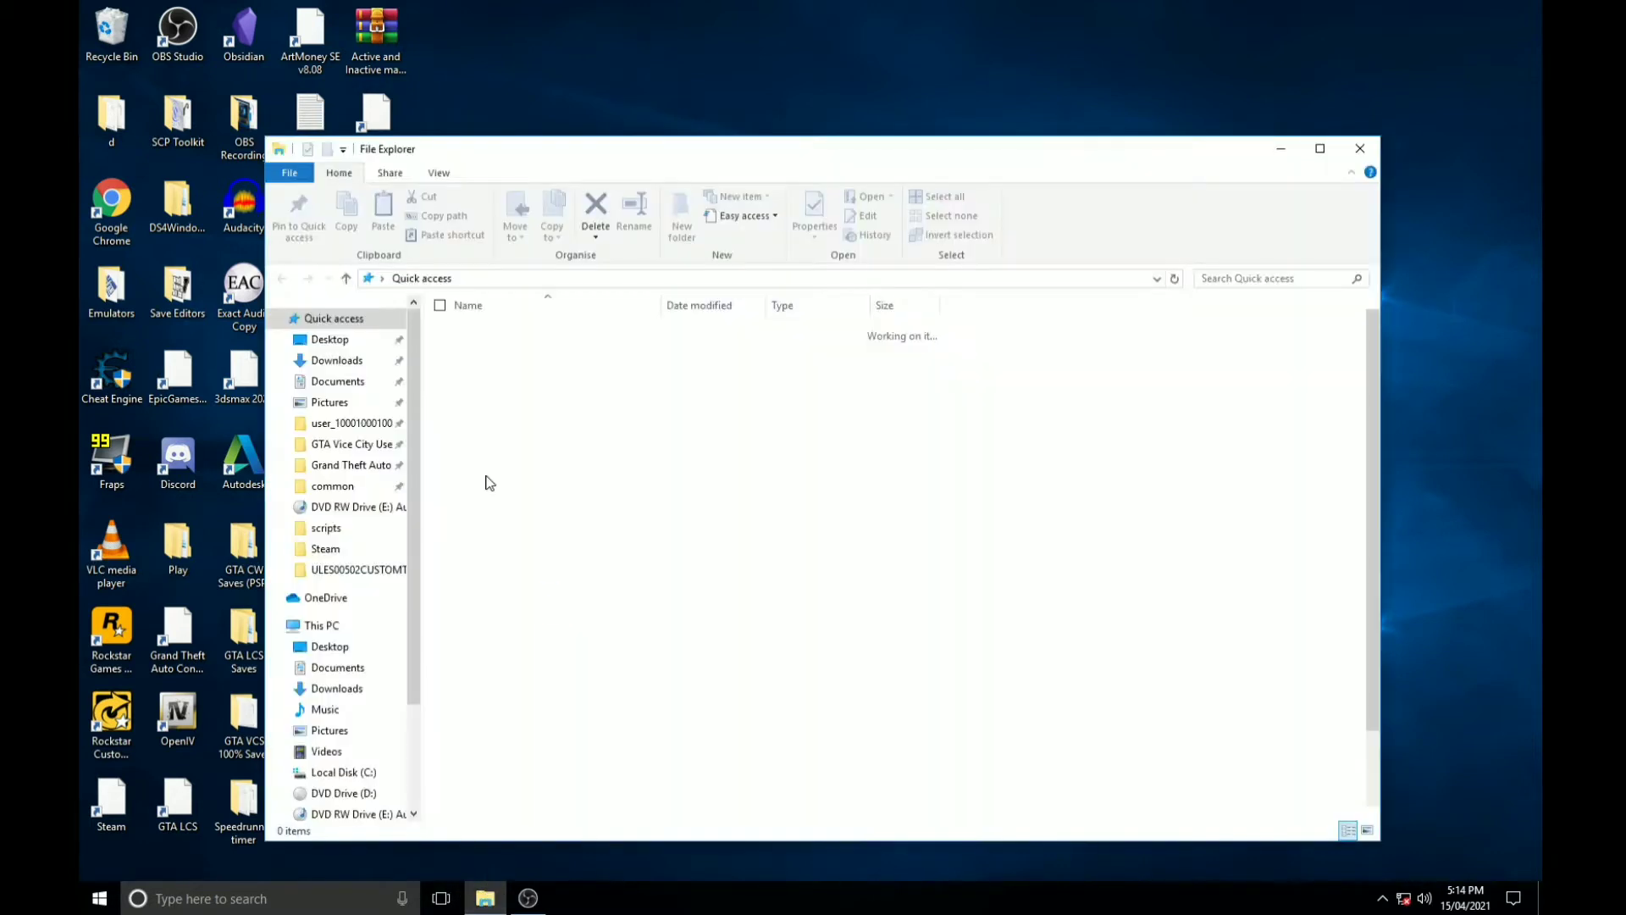
pyautogui.click(352, 531)
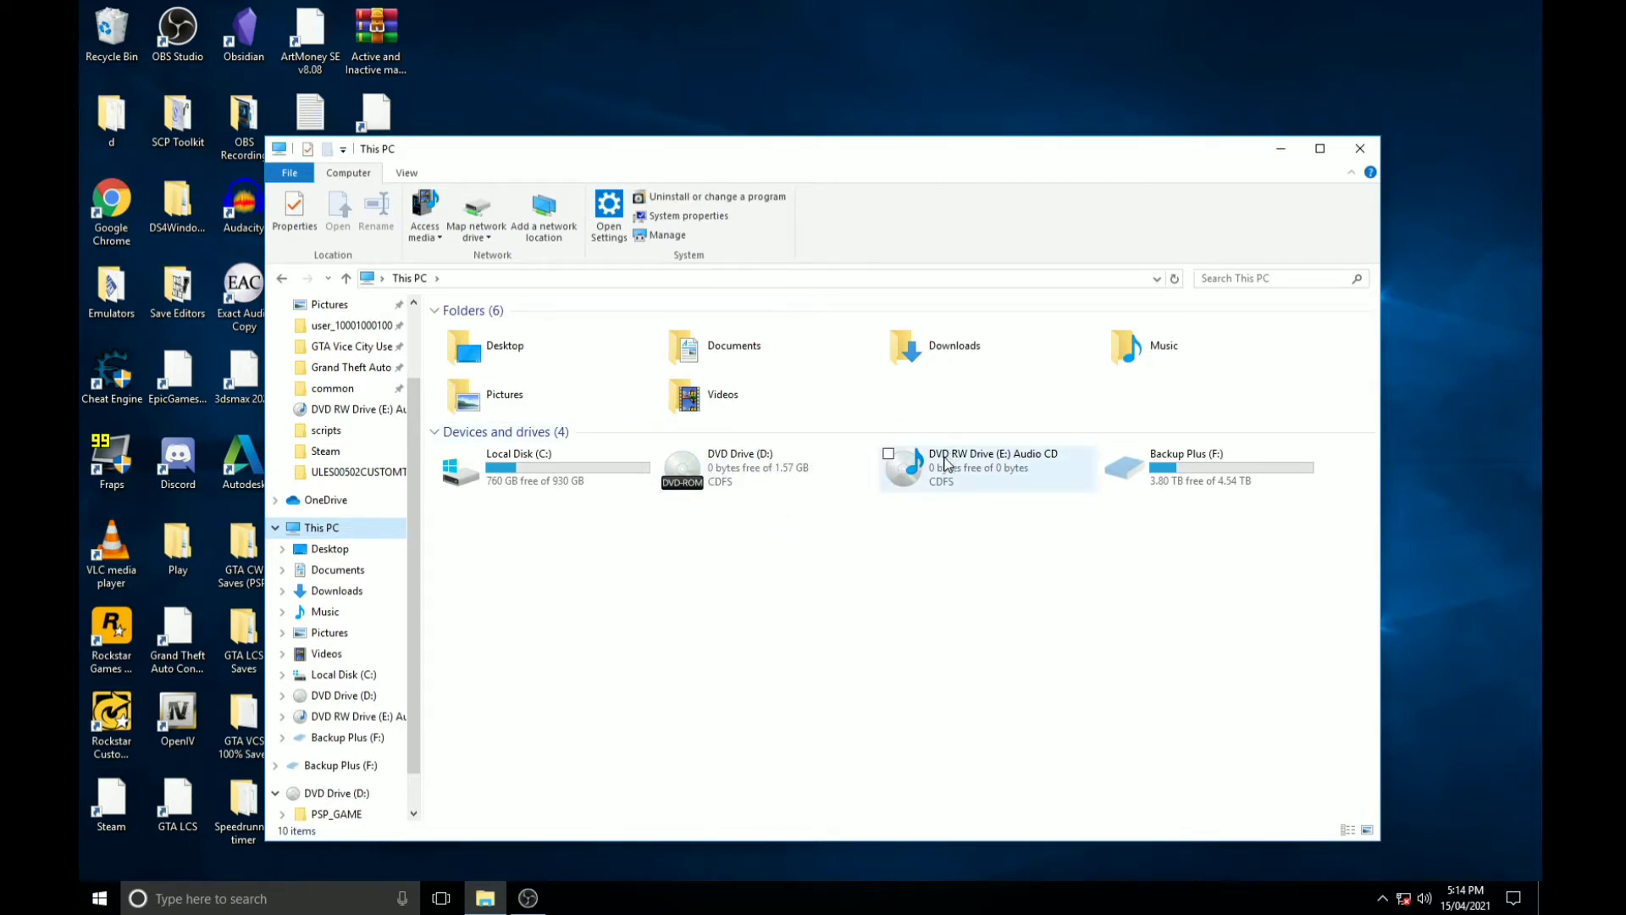
pyautogui.click(891, 470)
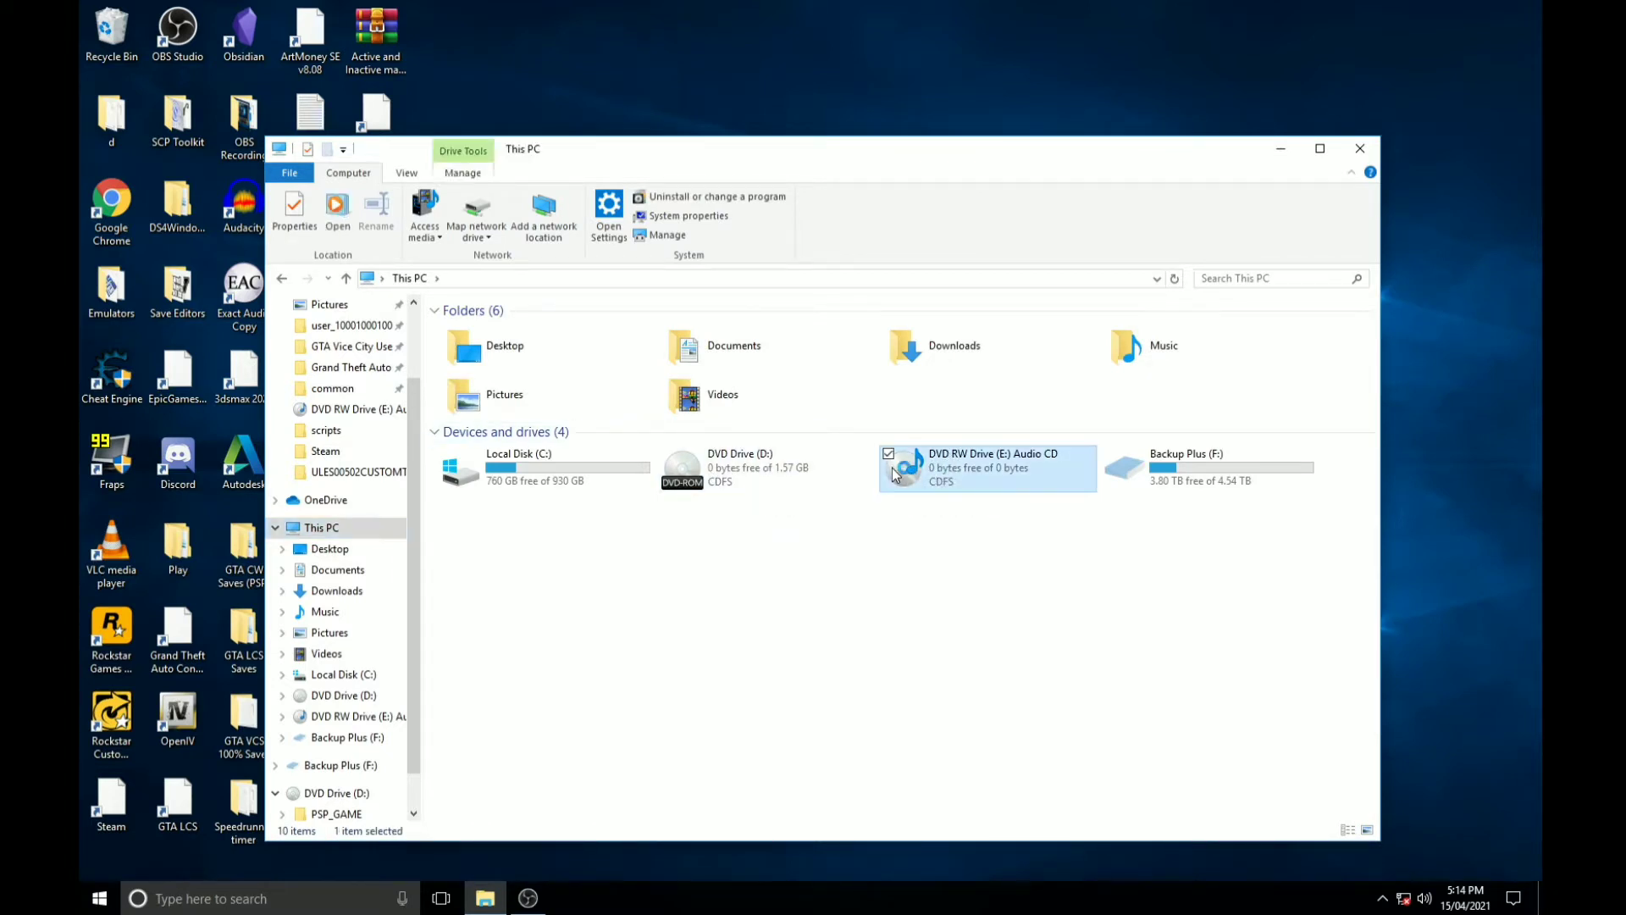
pyautogui.doubleClick(894, 474)
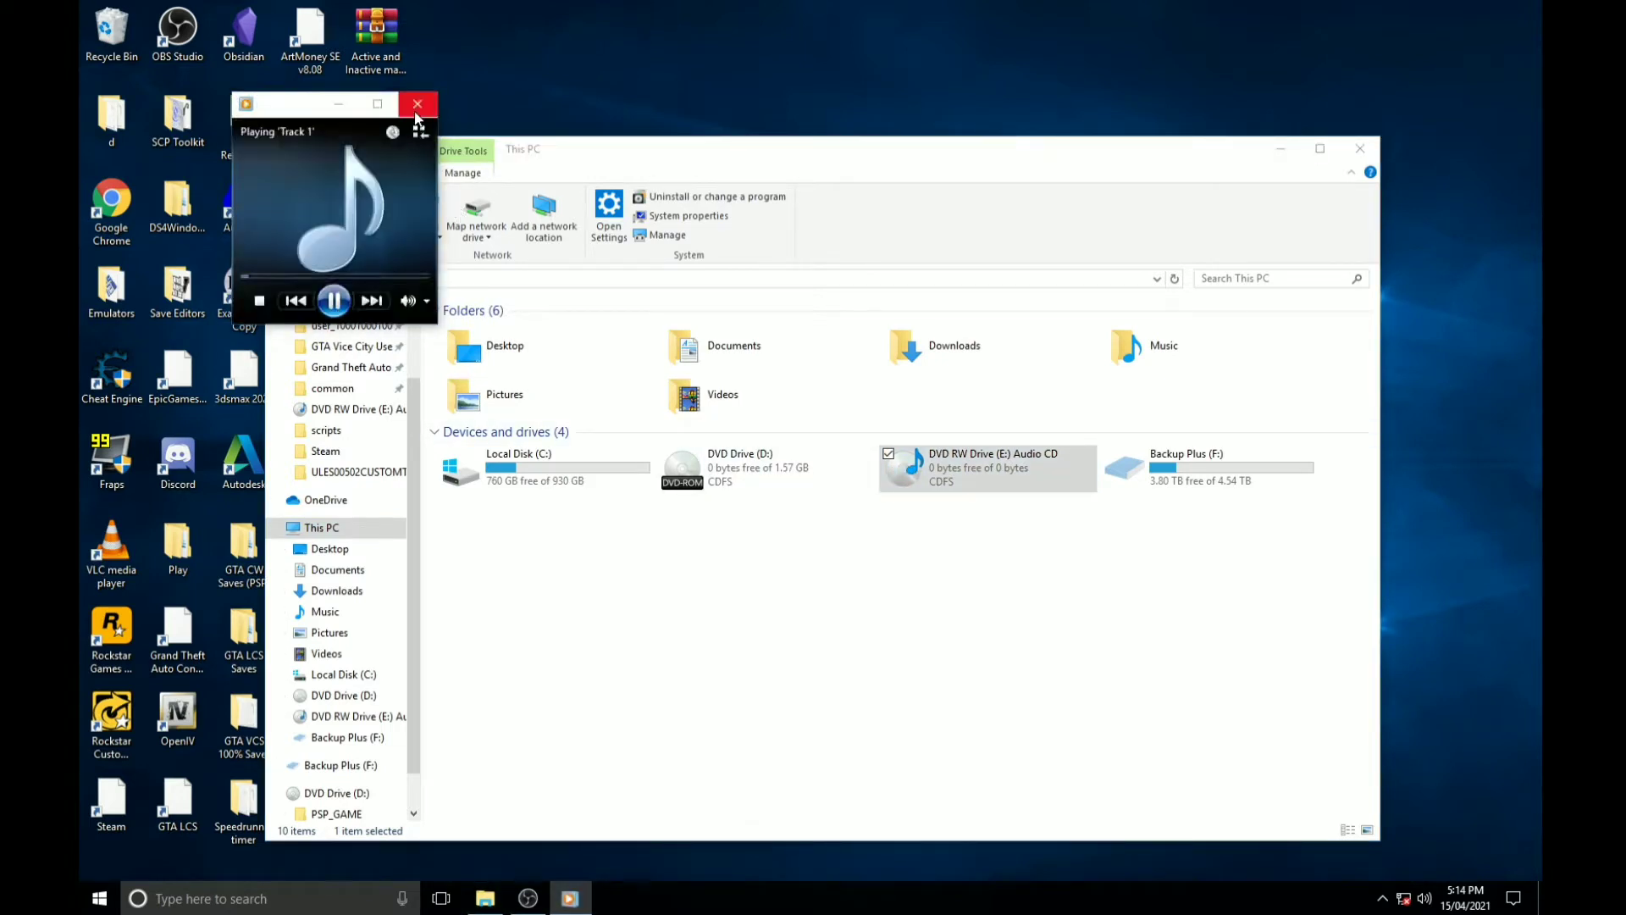
pyautogui.click(417, 105)
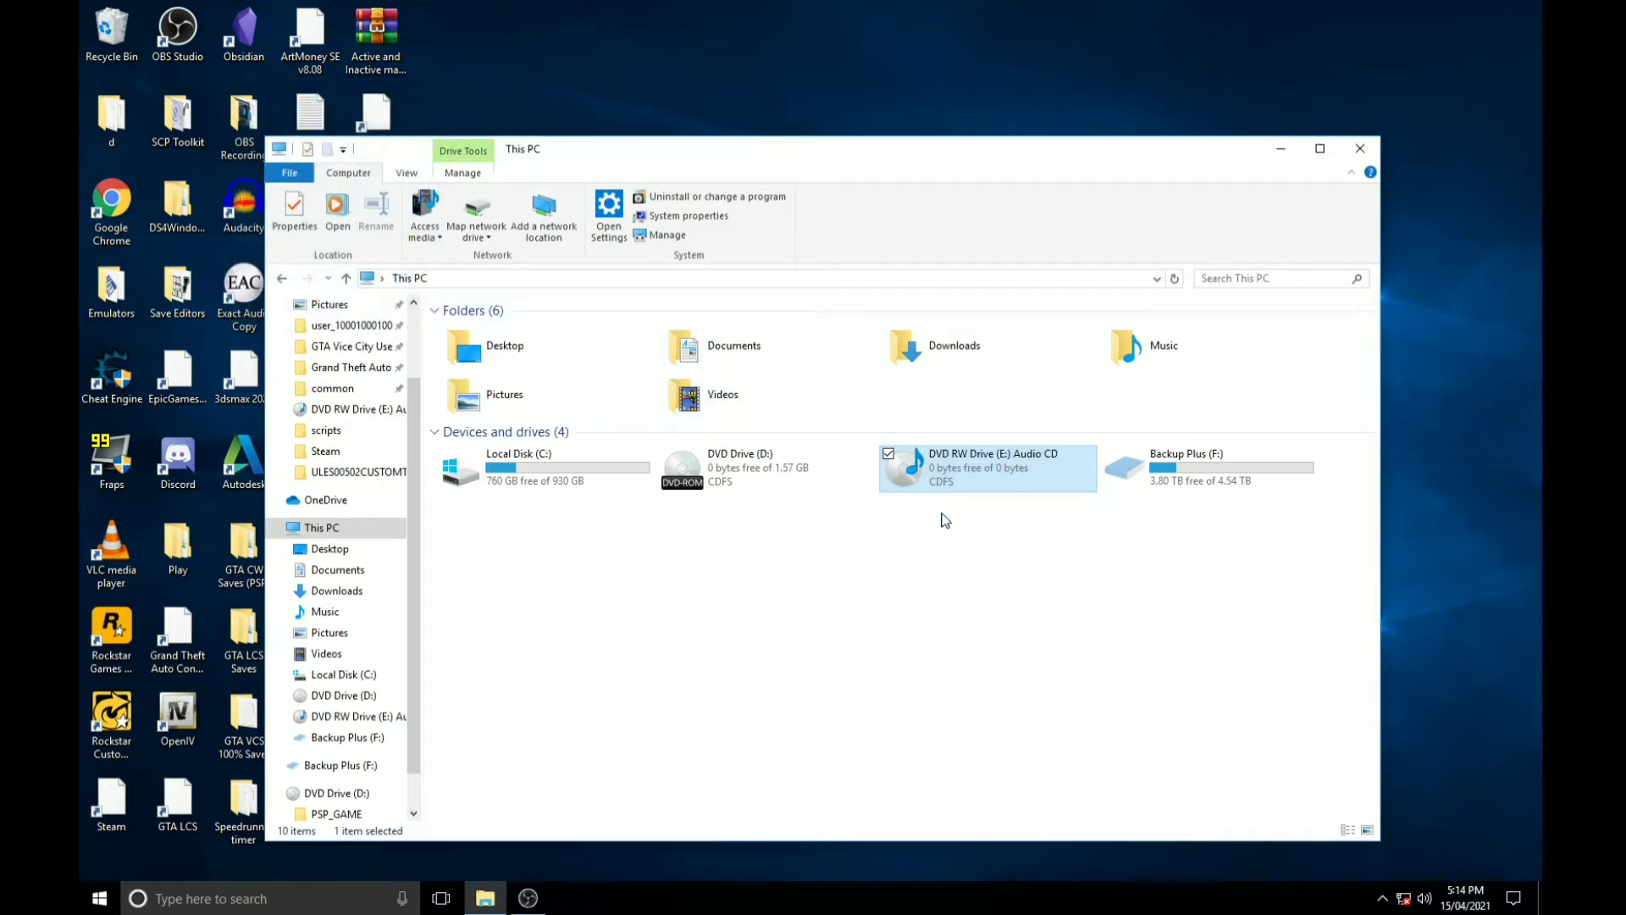
# Open DVD RW Drive (E:) to list its tracks, then return to This PC.
pyautogui.rightClick(925, 476)
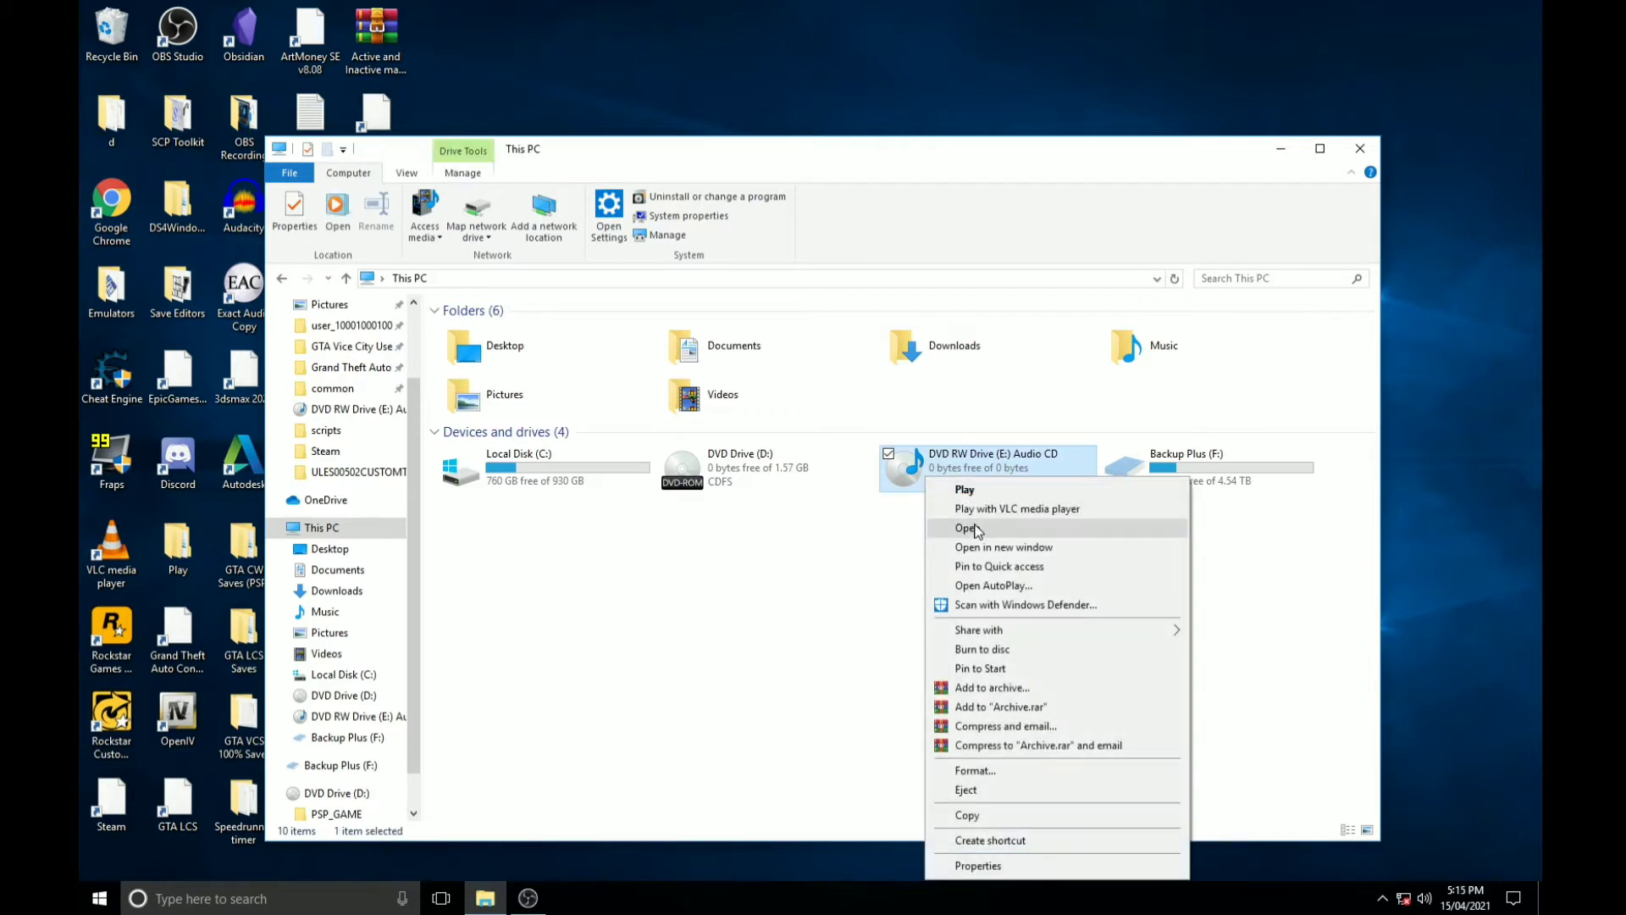
pyautogui.click(978, 527)
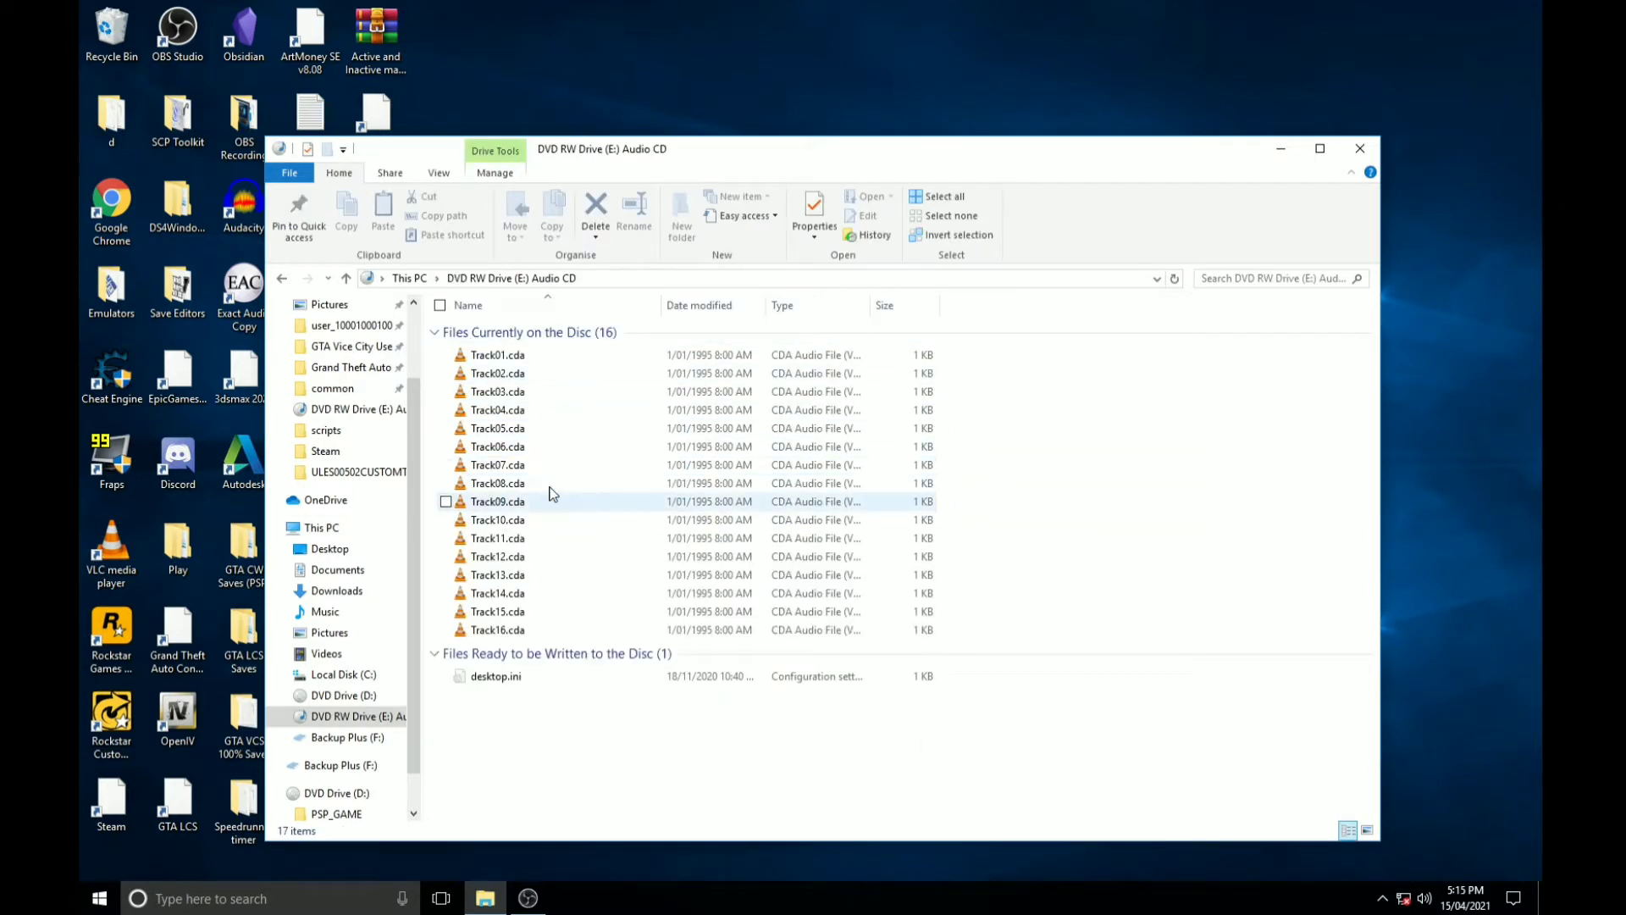
pyautogui.click(285, 278)
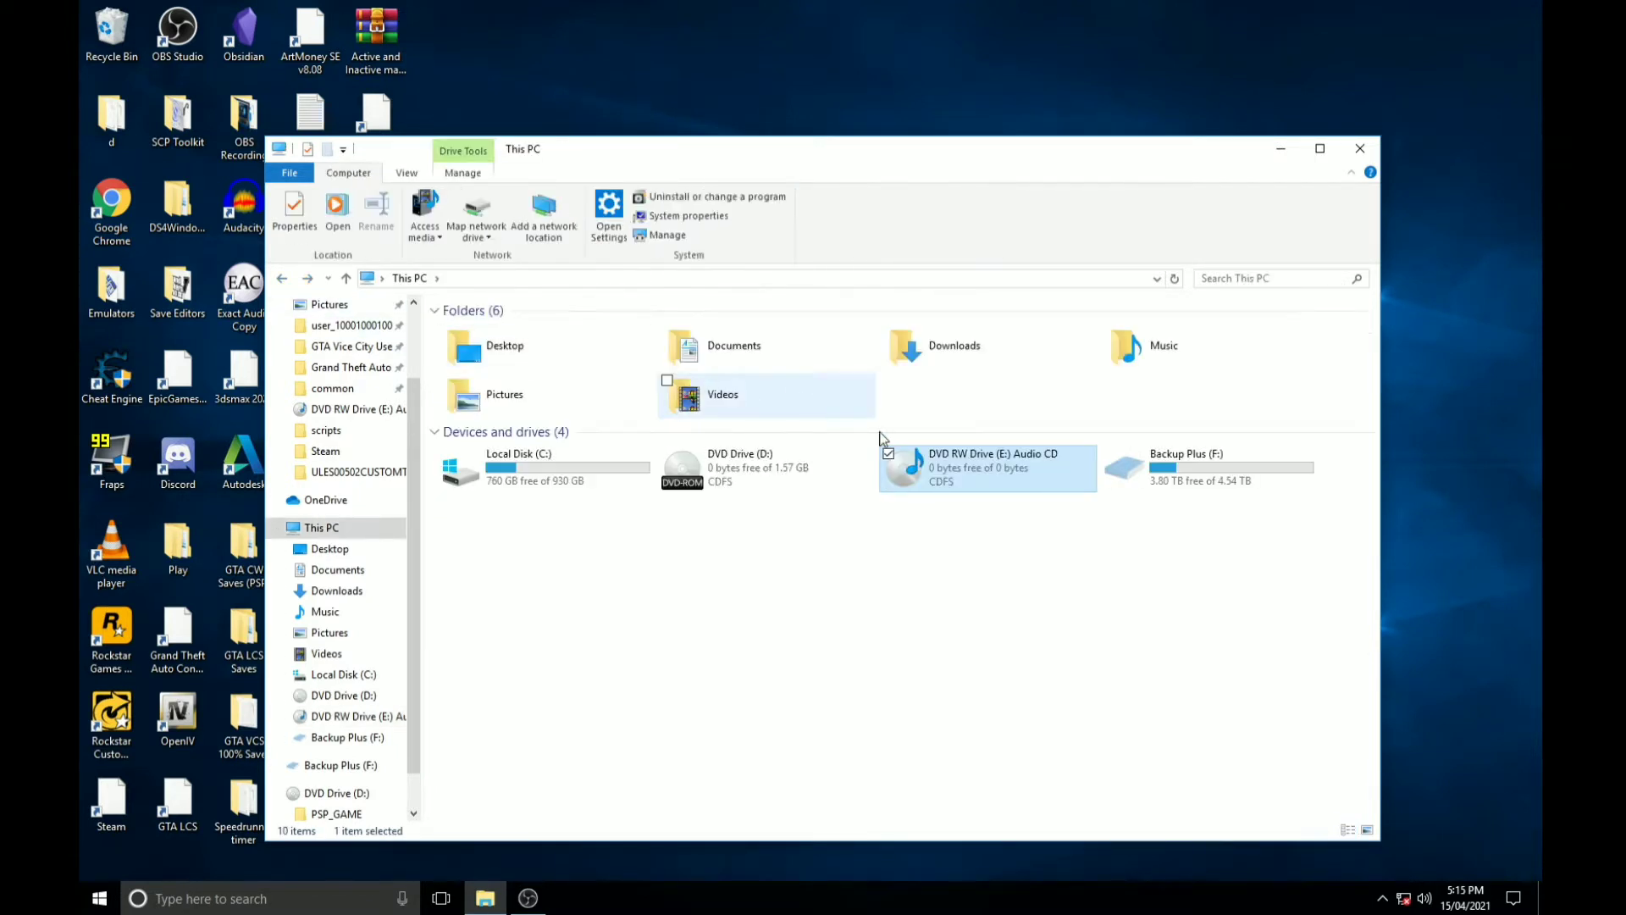
pyautogui.click(852, 527)
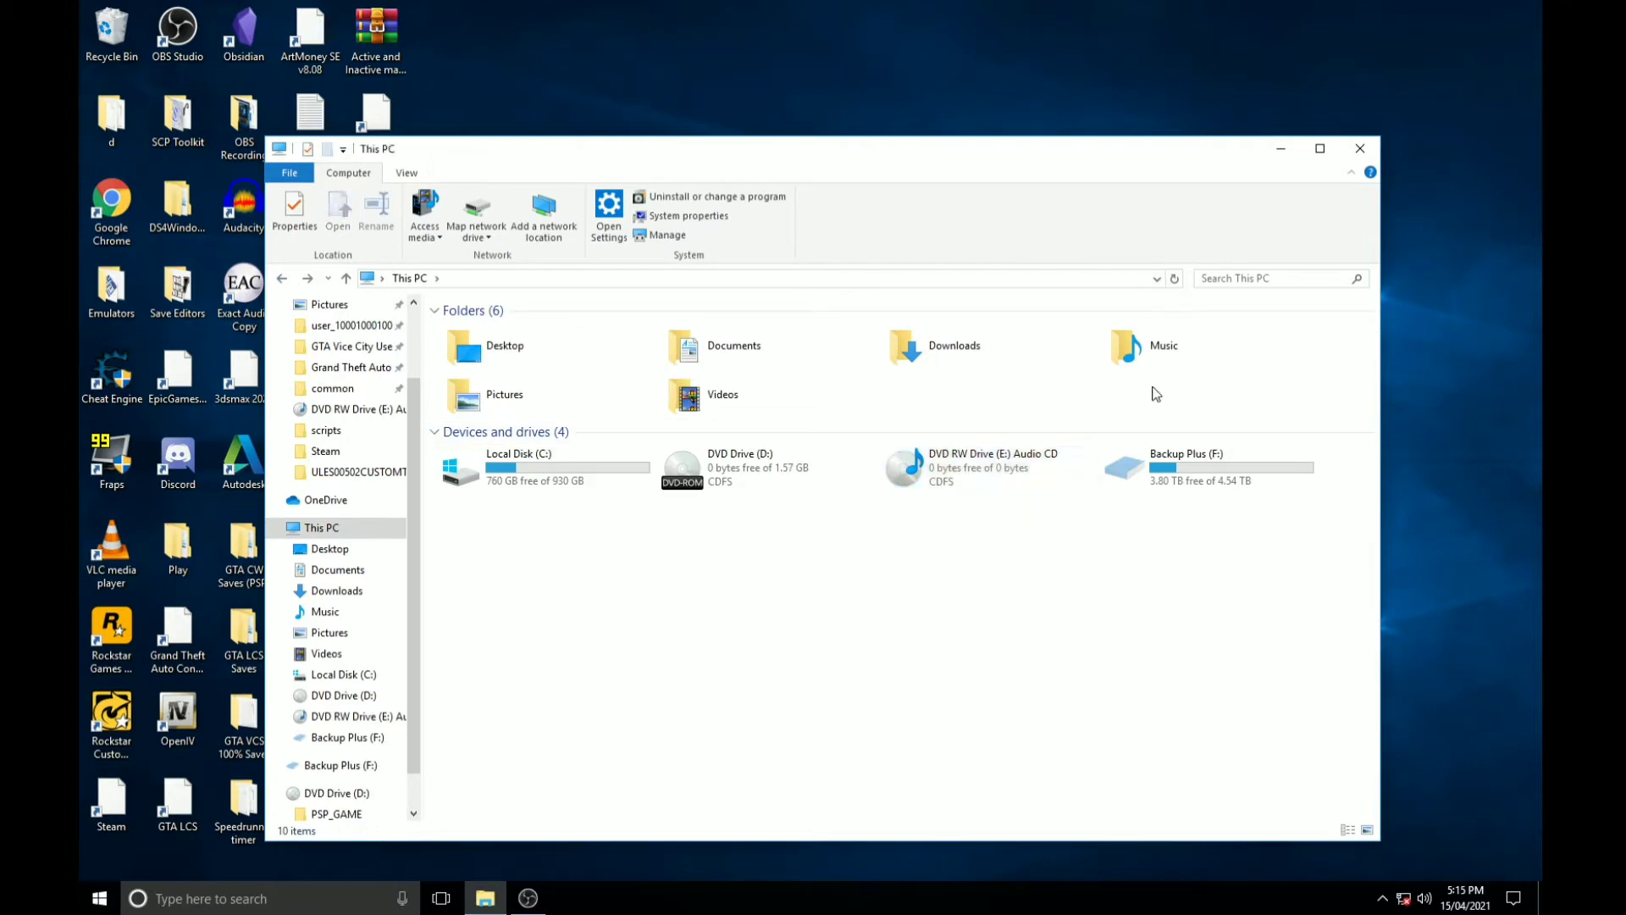
# Launch Exact Audio Copy PSP Edition and select all 16 tracks, Track01 through Track16.
pyautogui.click(1363, 154)
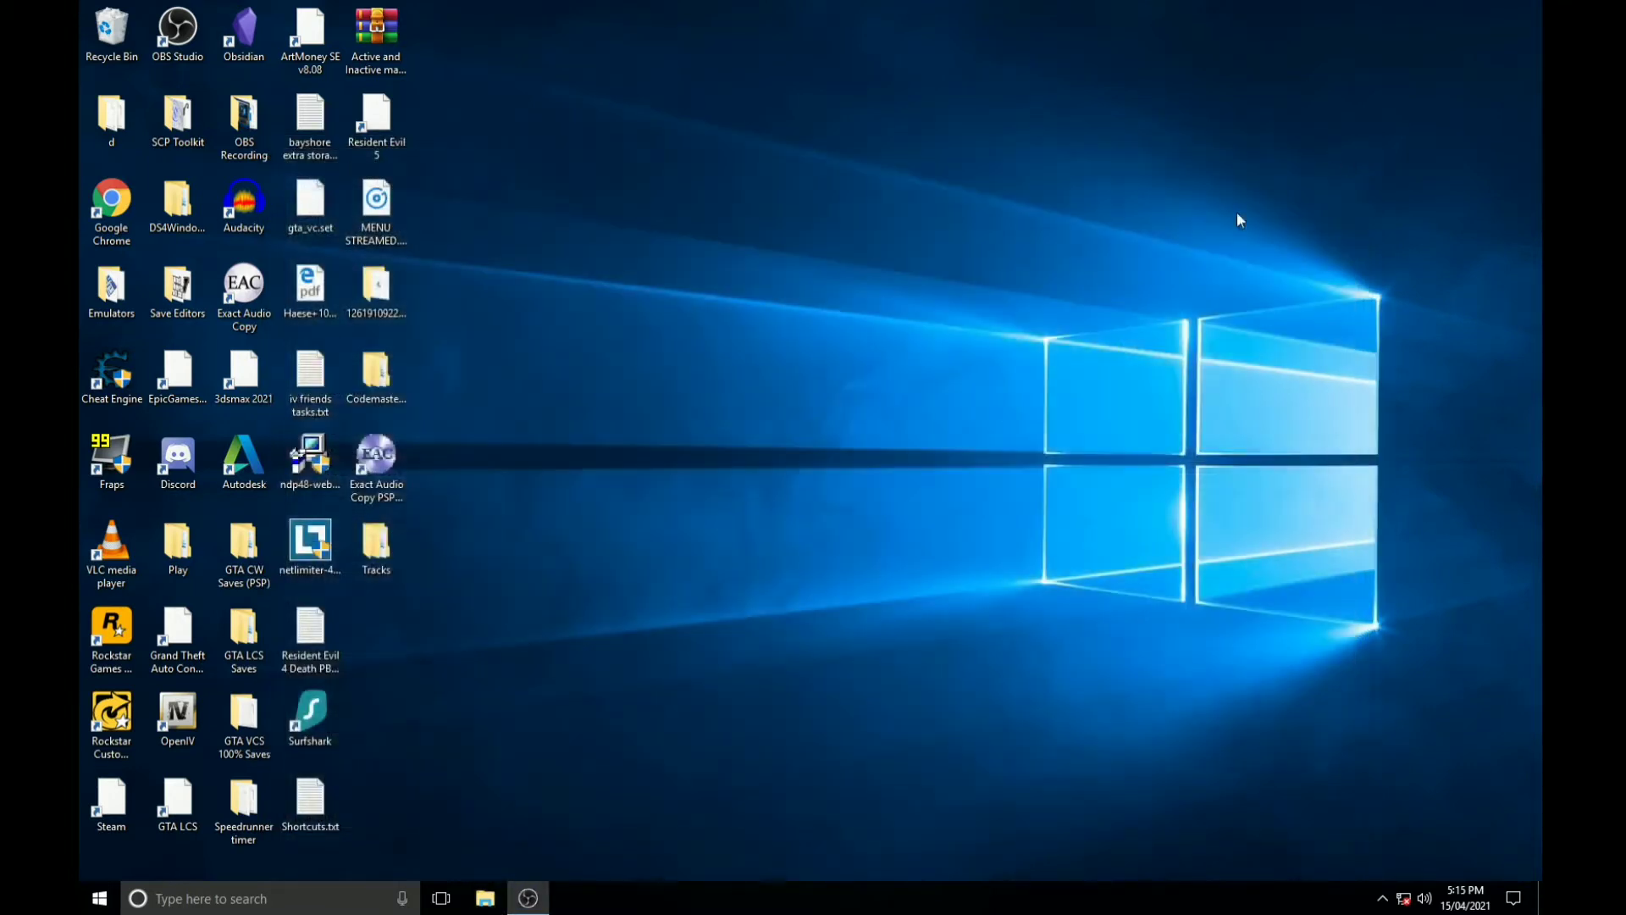
pyautogui.doubleClick(389, 460)
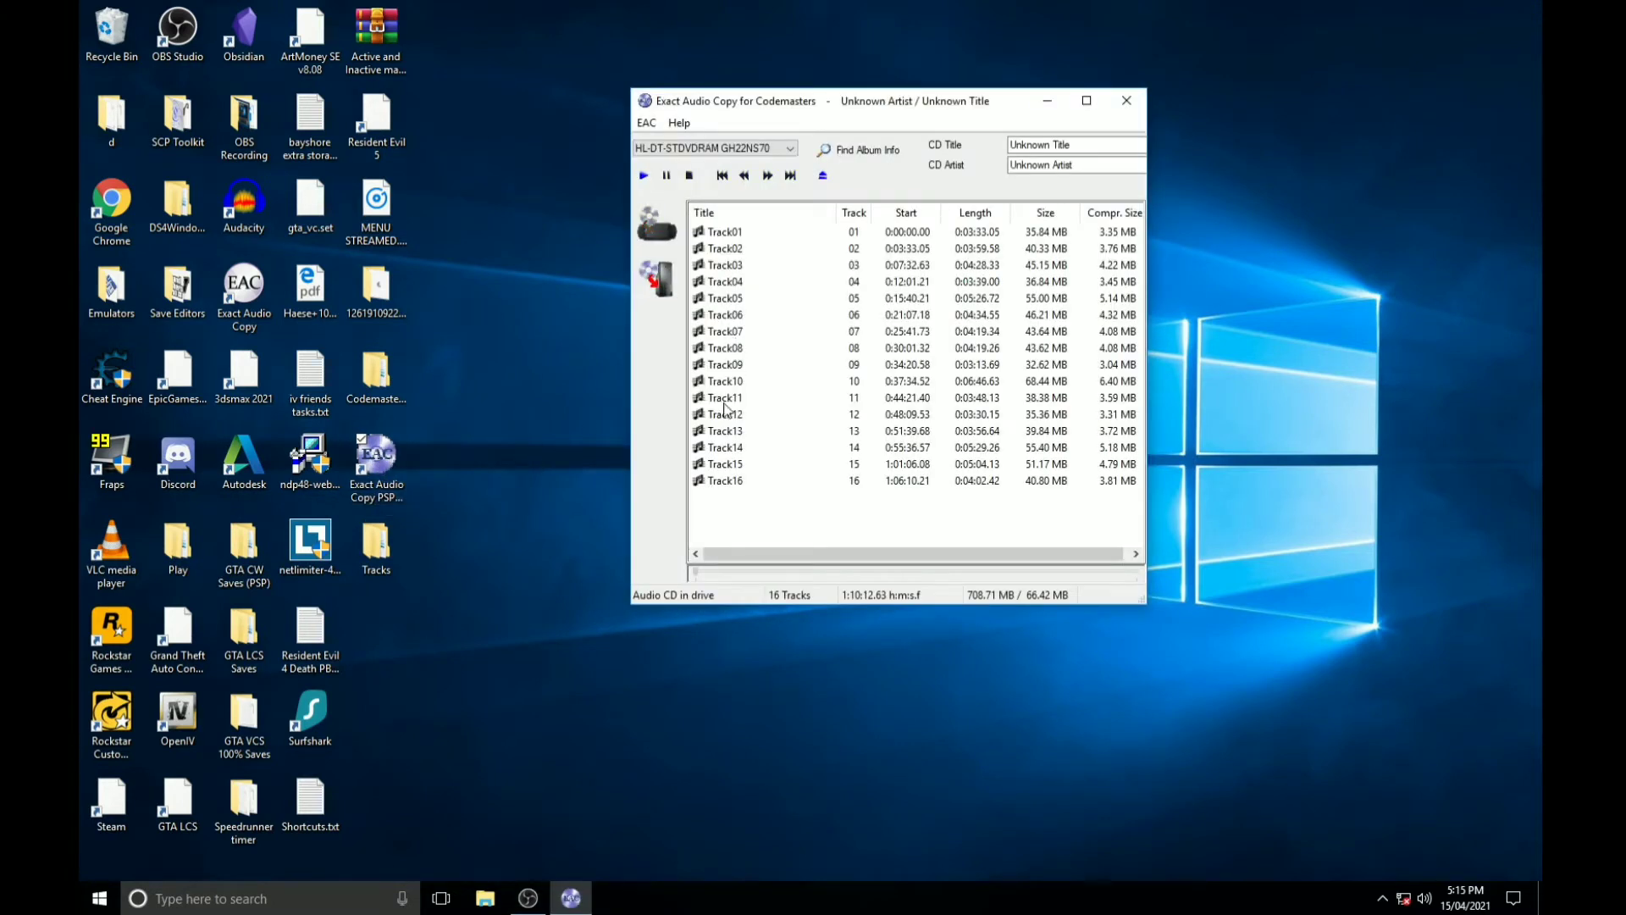
pyautogui.moveTo(723, 525); pyautogui.dragTo(746, 195)
pyautogui.click(788, 473)
pyautogui.moveTo(713, 505); pyautogui.dragTo(750, 187)
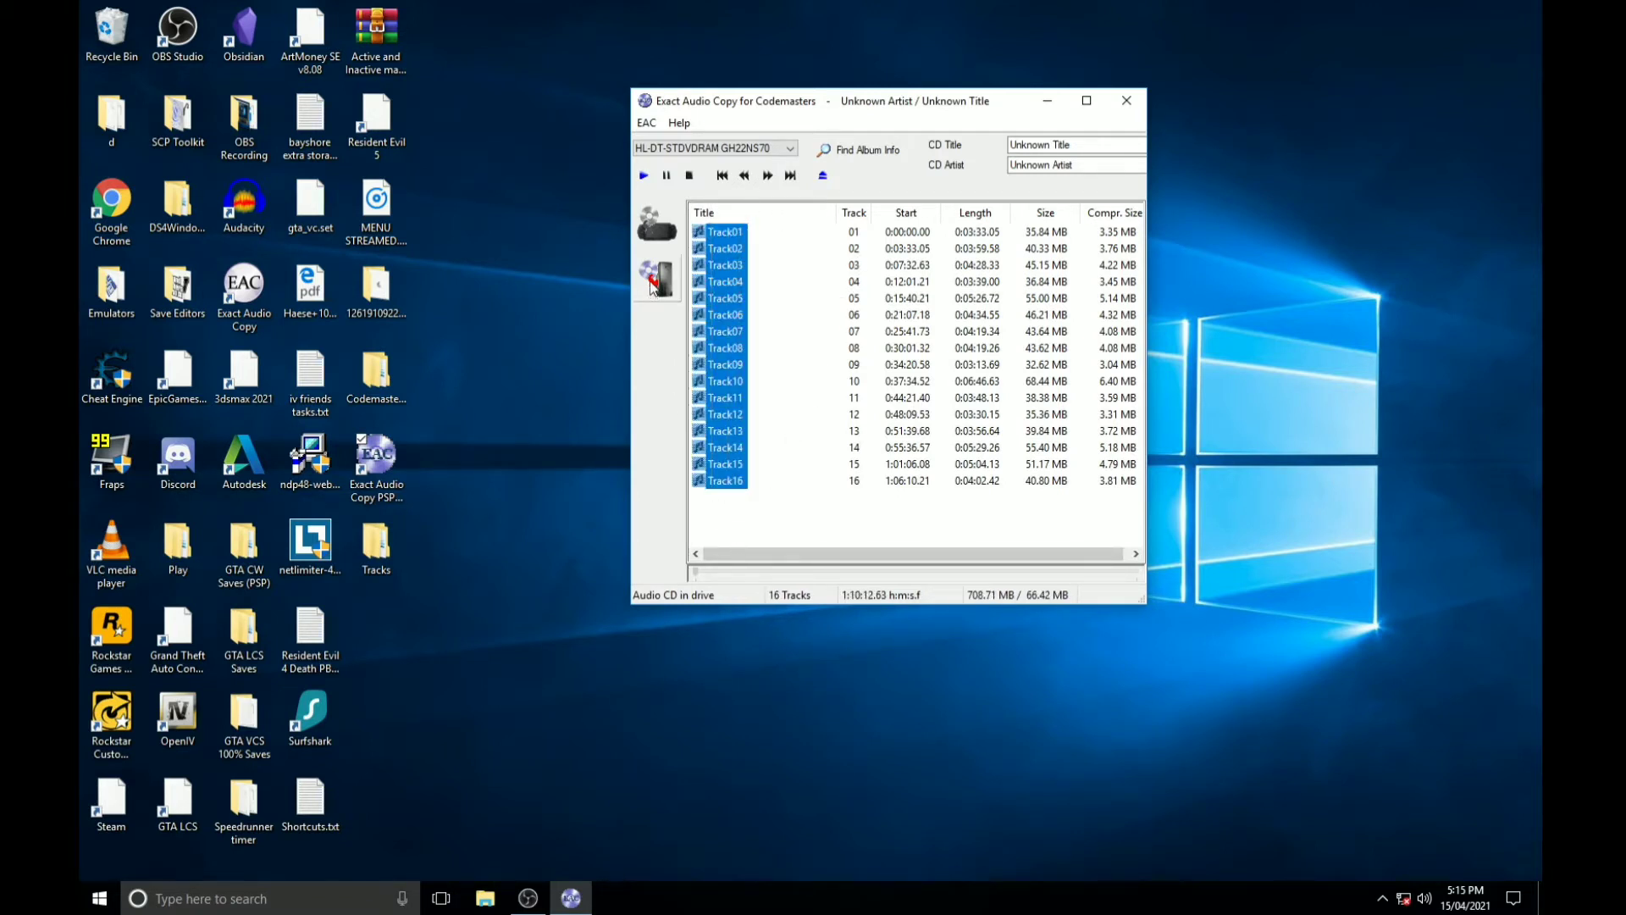
# Copy the selected tracks as Wave Files named 'disk 2' to start extraction.
pyautogui.click(659, 284)
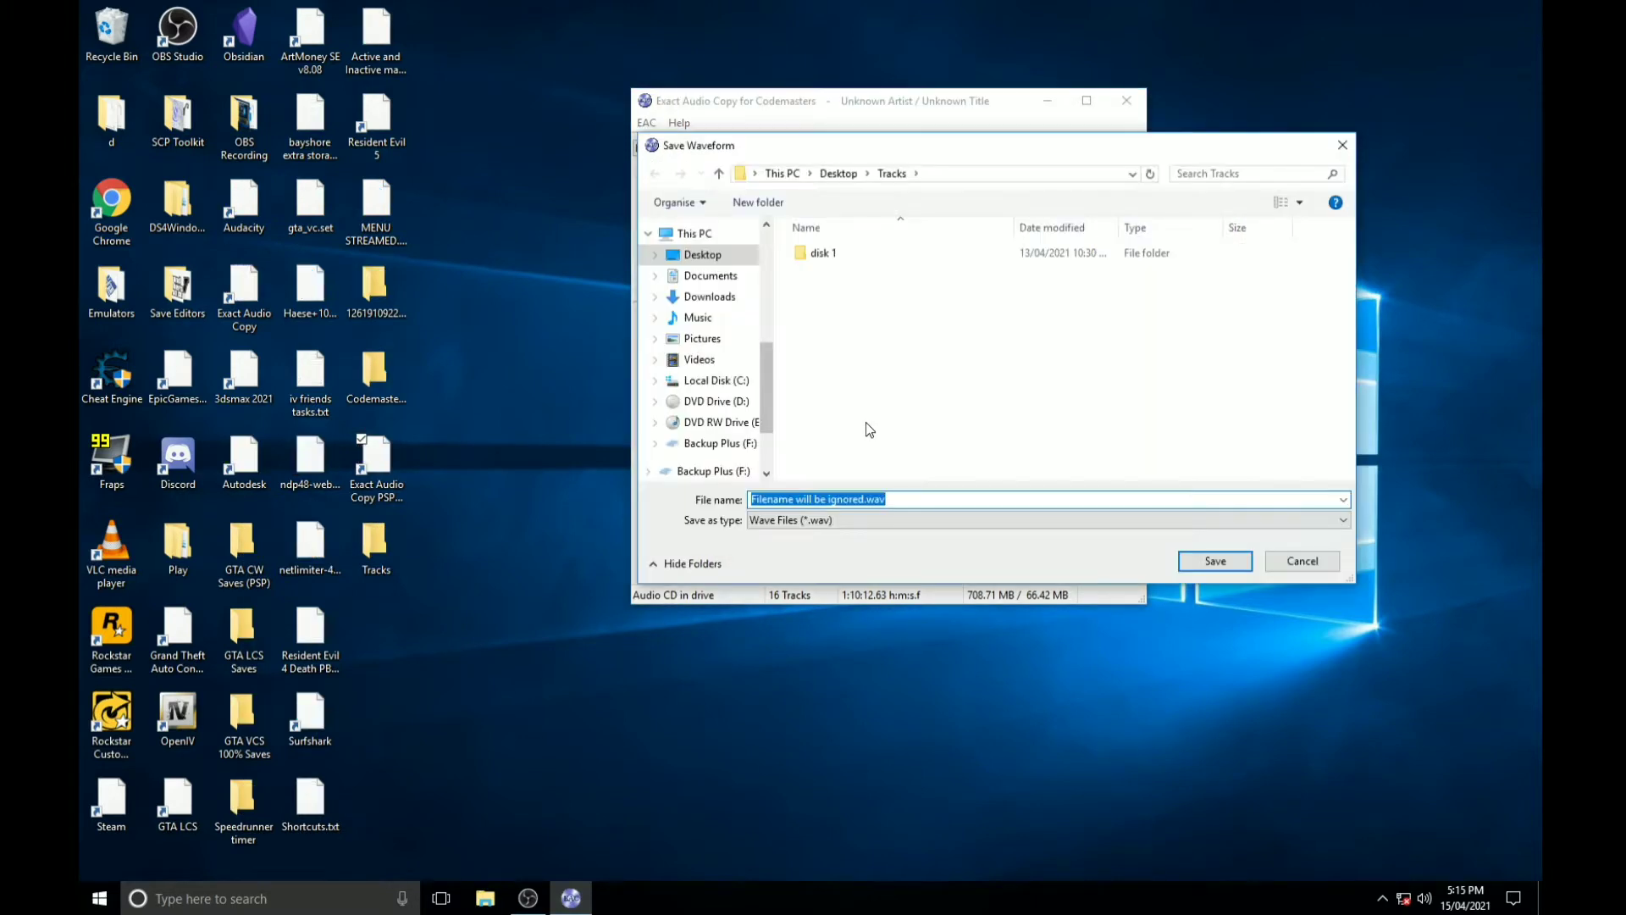
pyautogui.click(837, 521)
pyautogui.click(839, 522)
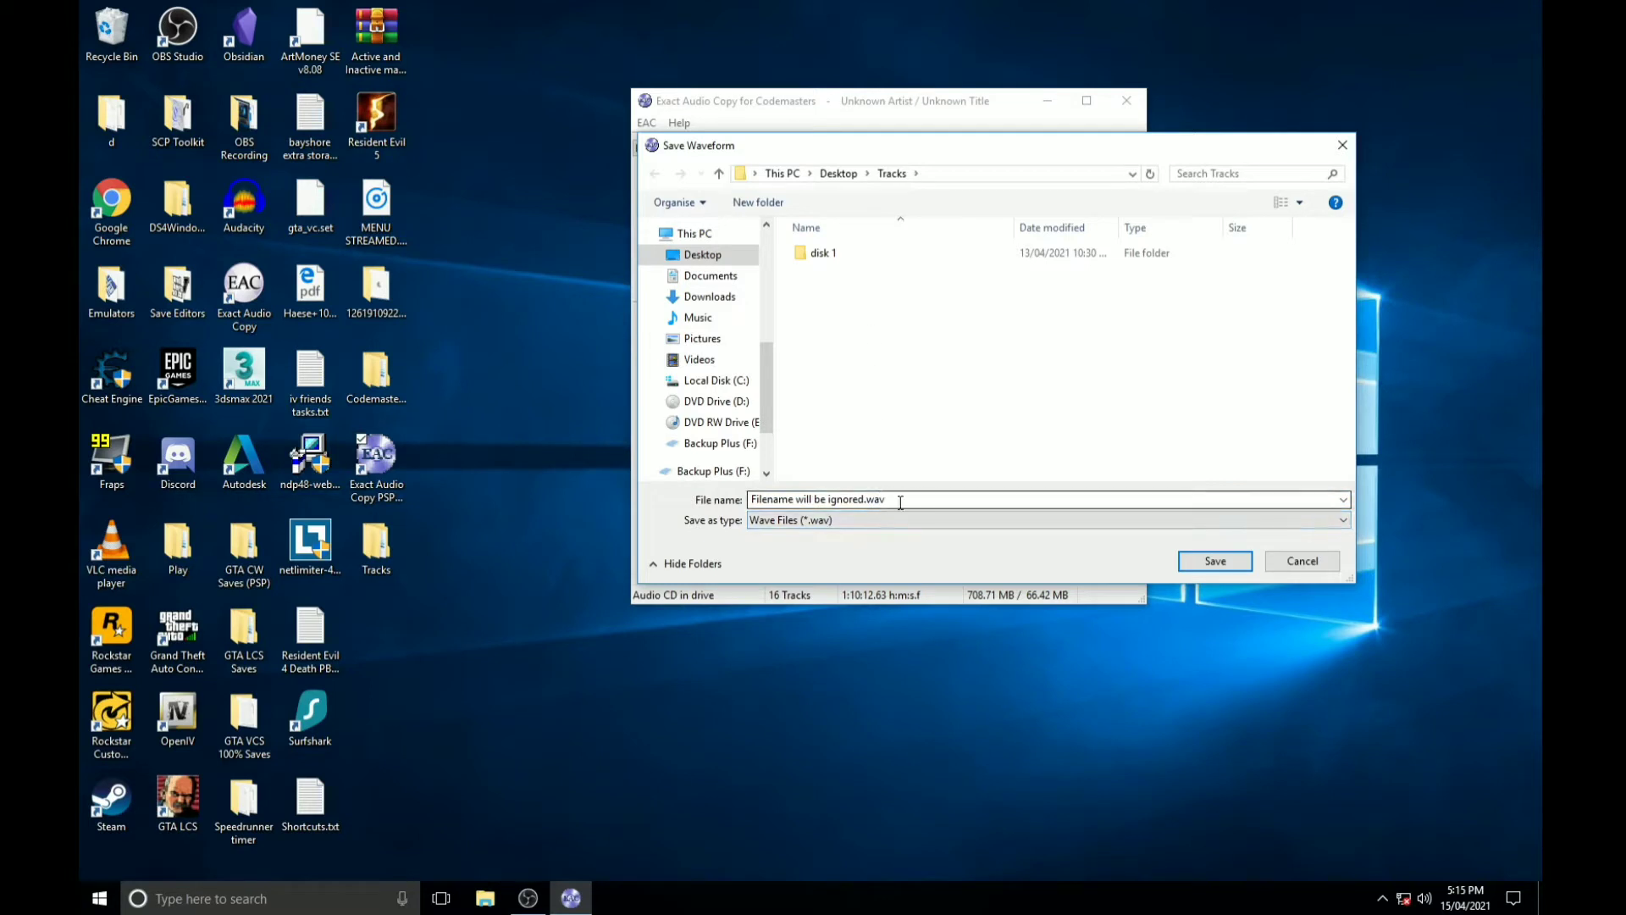
pyautogui.click(802, 501)
pyautogui.press('BackSpace')
pyautogui.press('Escape')
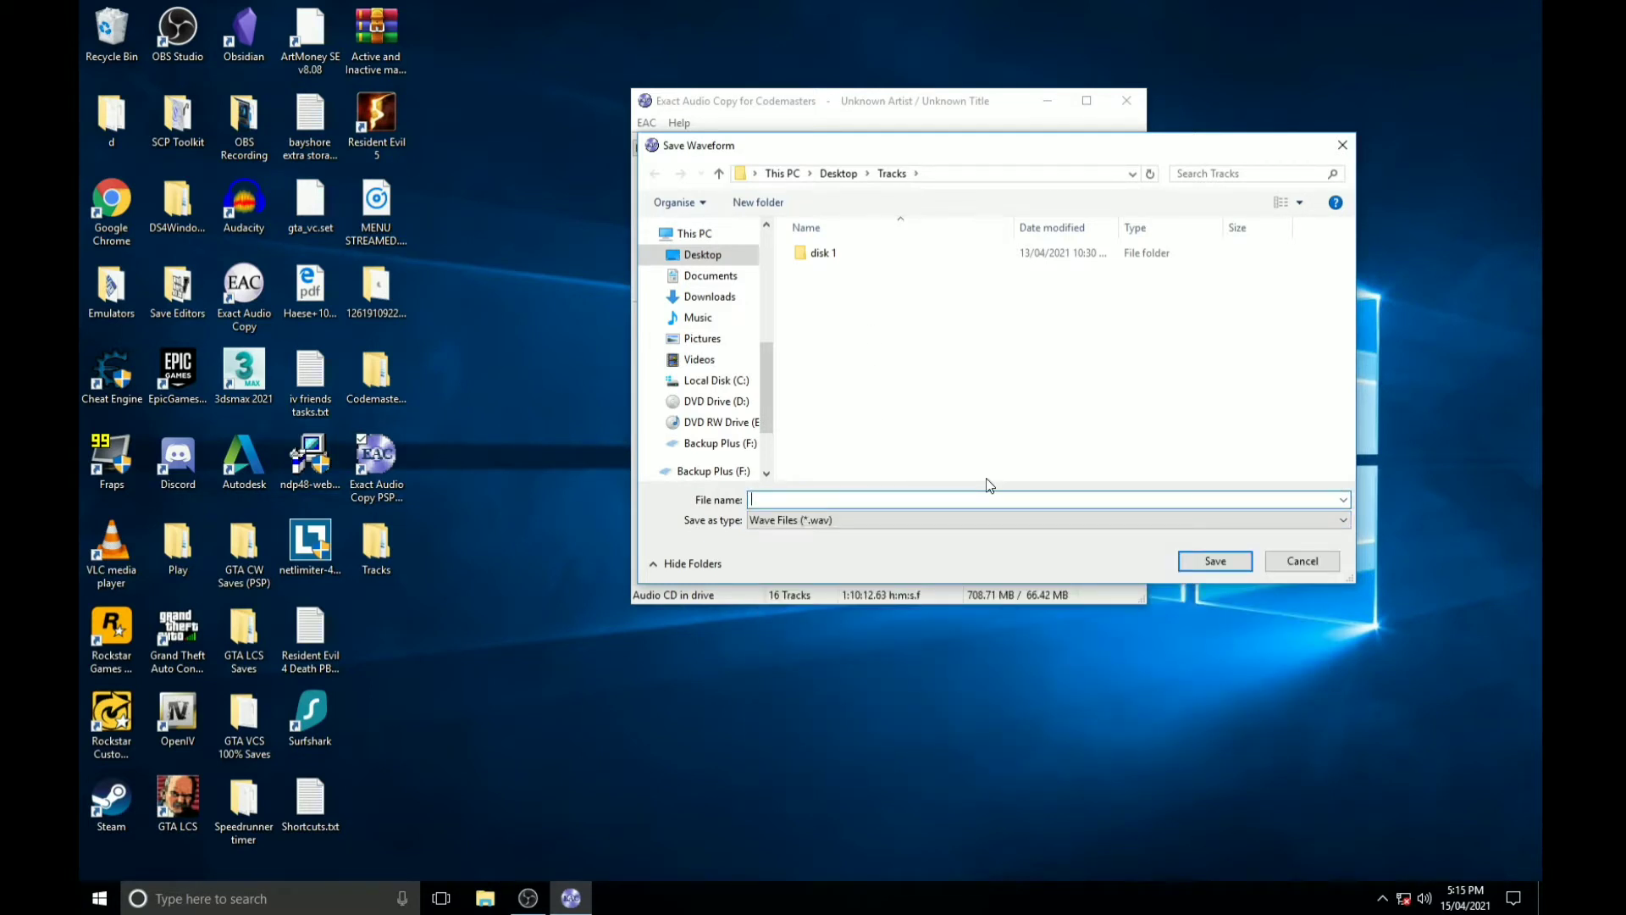
pyautogui.write('di')
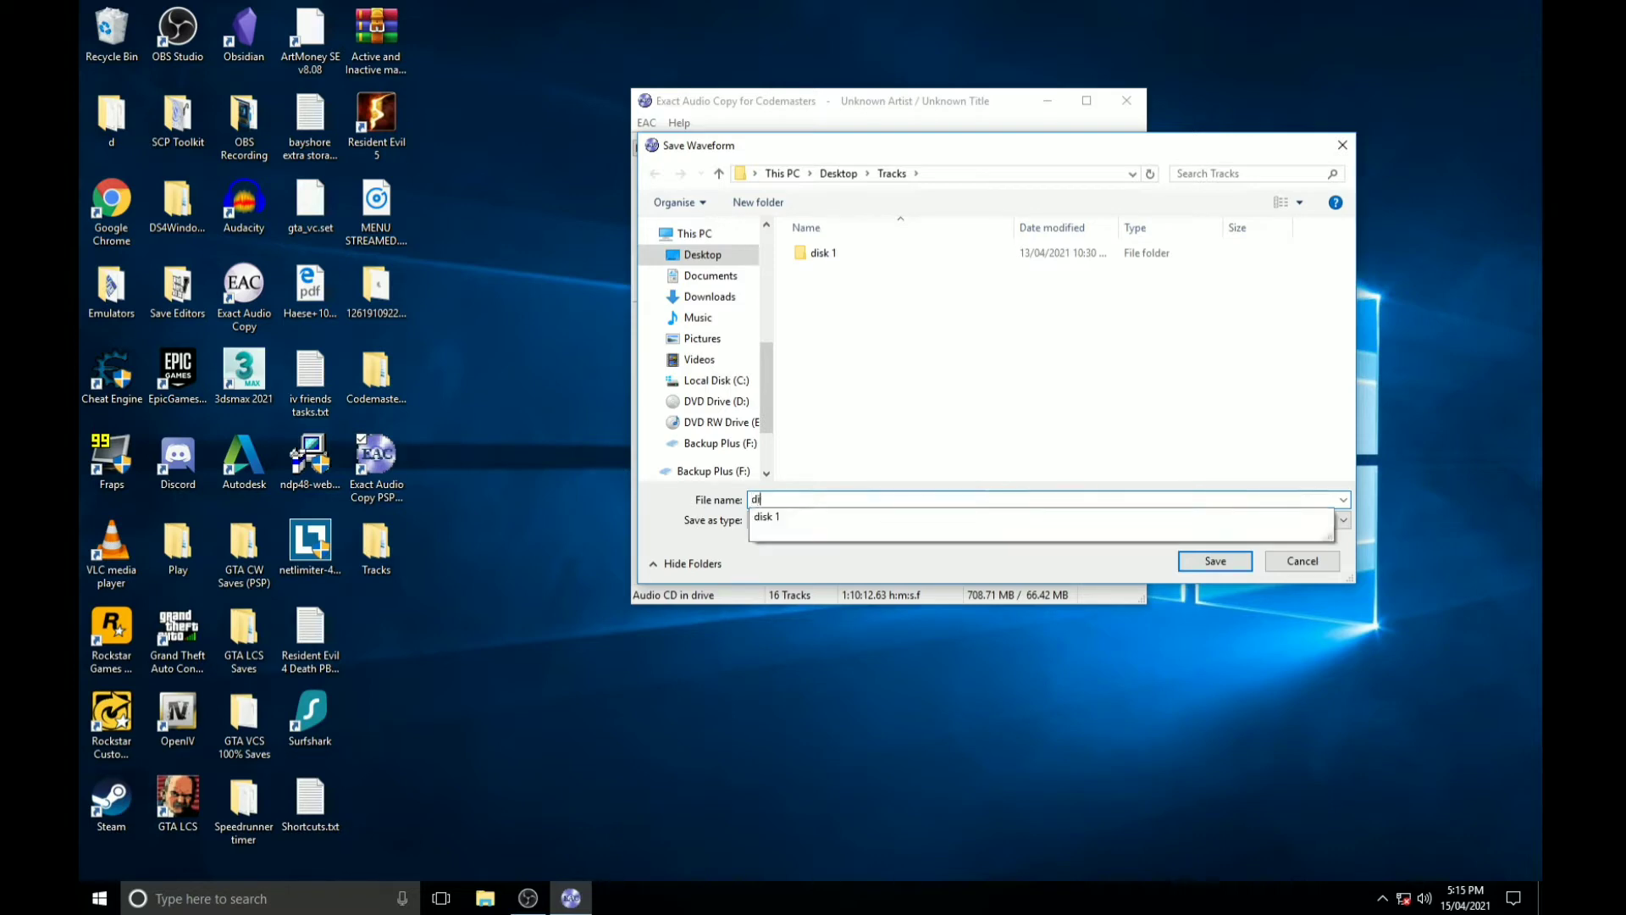
pyautogui.write('sk 2')
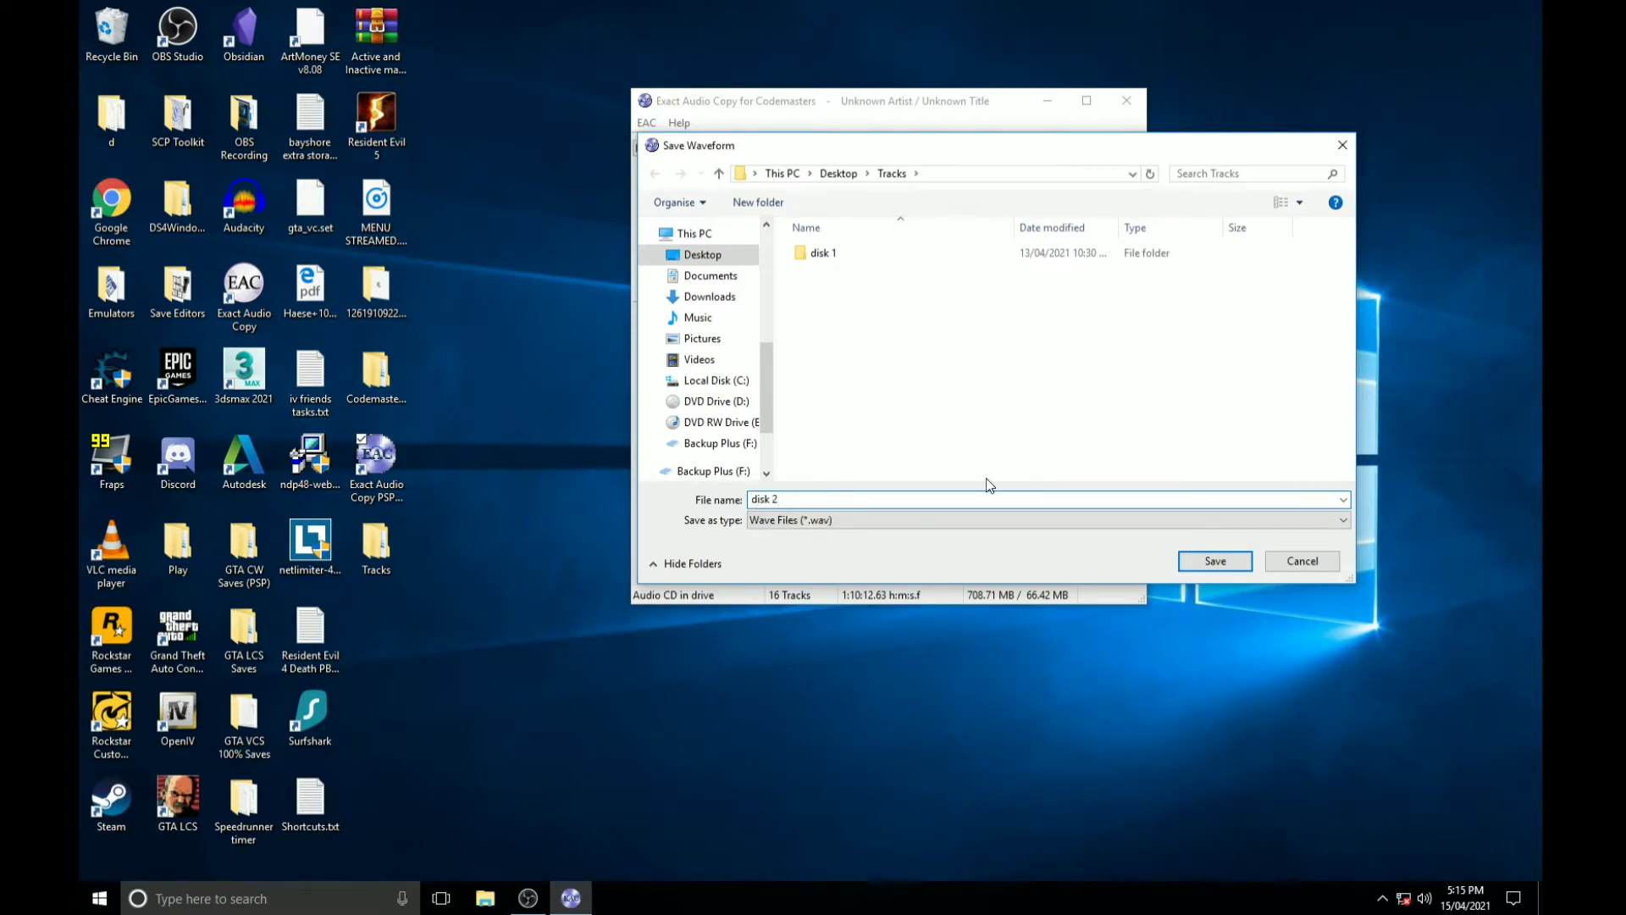
pyautogui.press('Return')
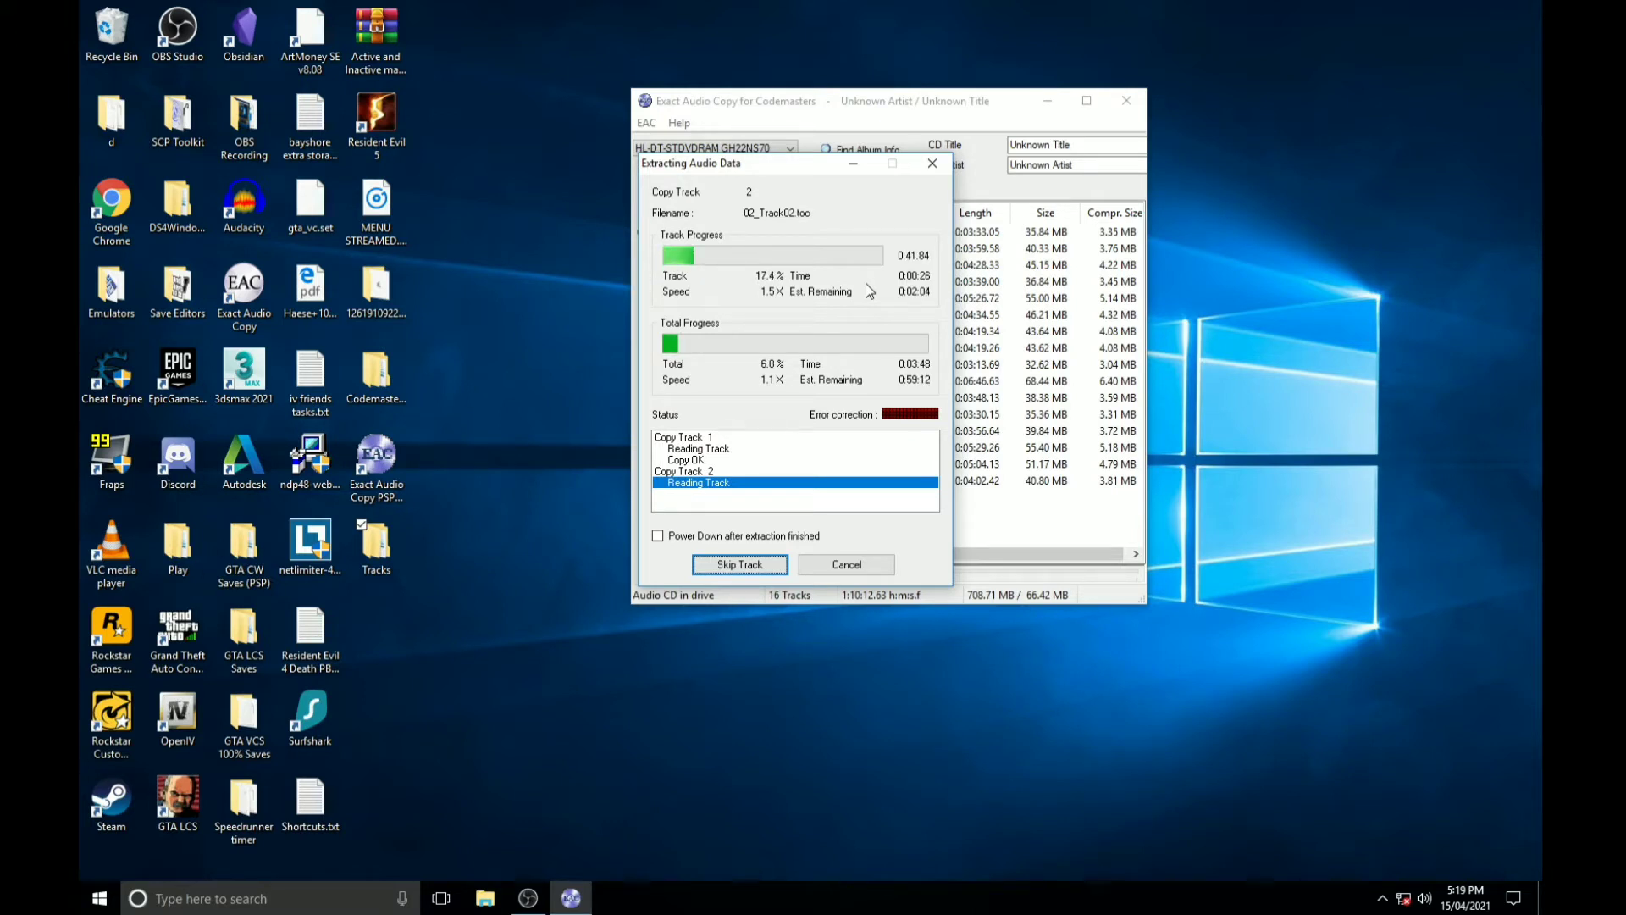
# Skip the stalled Track 16 and confirm with Yes.
pyautogui.press('Tab')
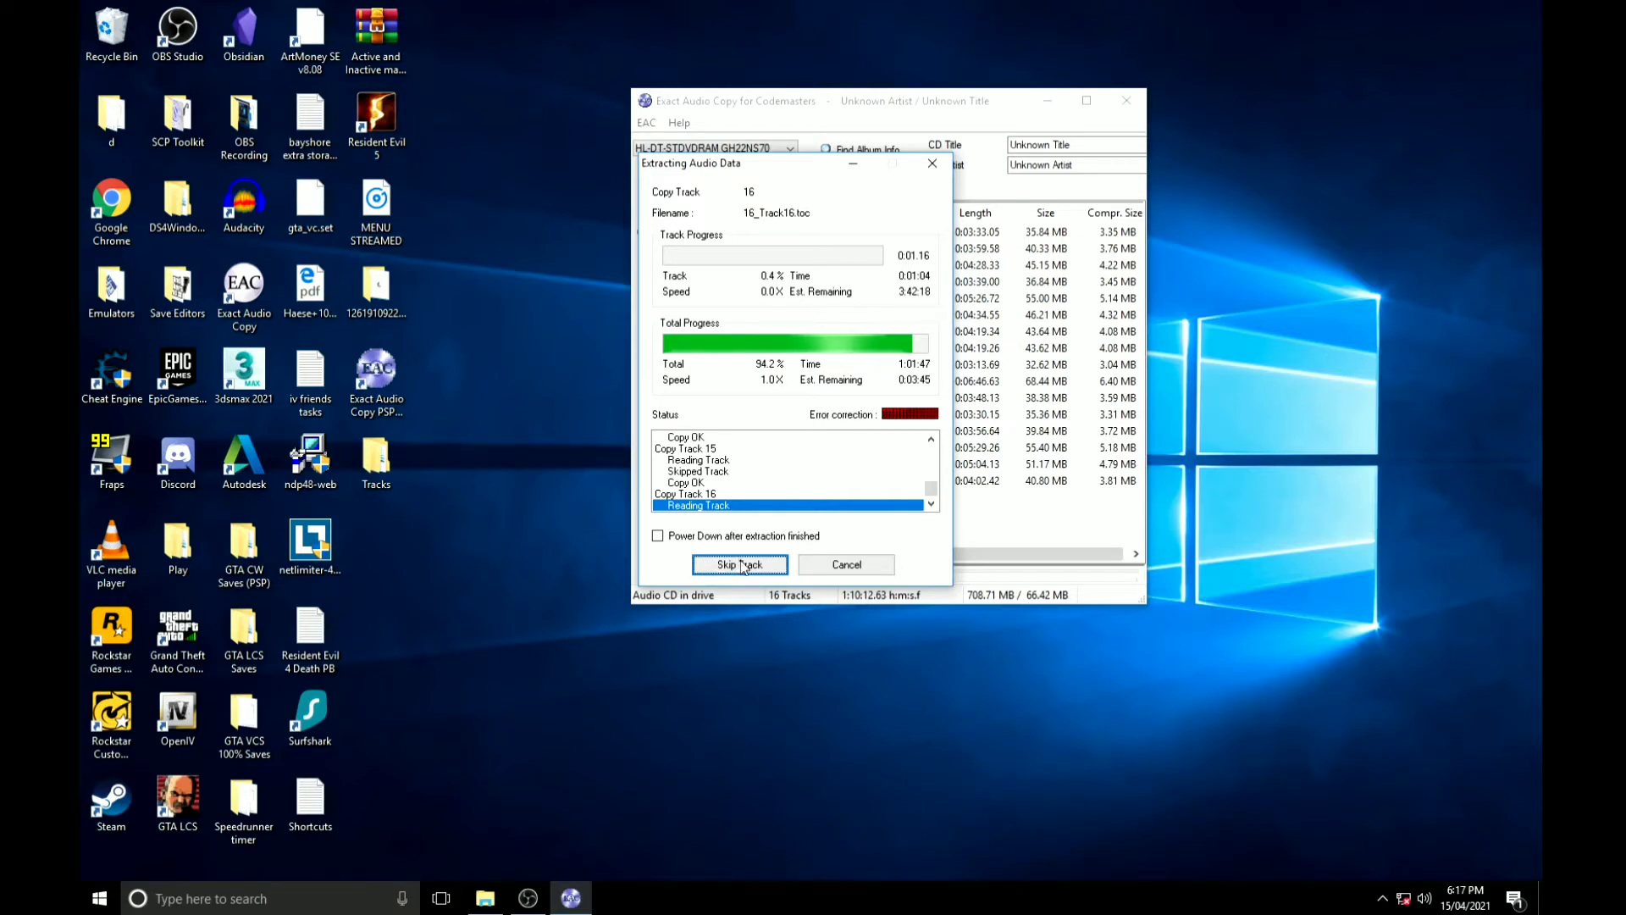
pyautogui.click(765, 554)
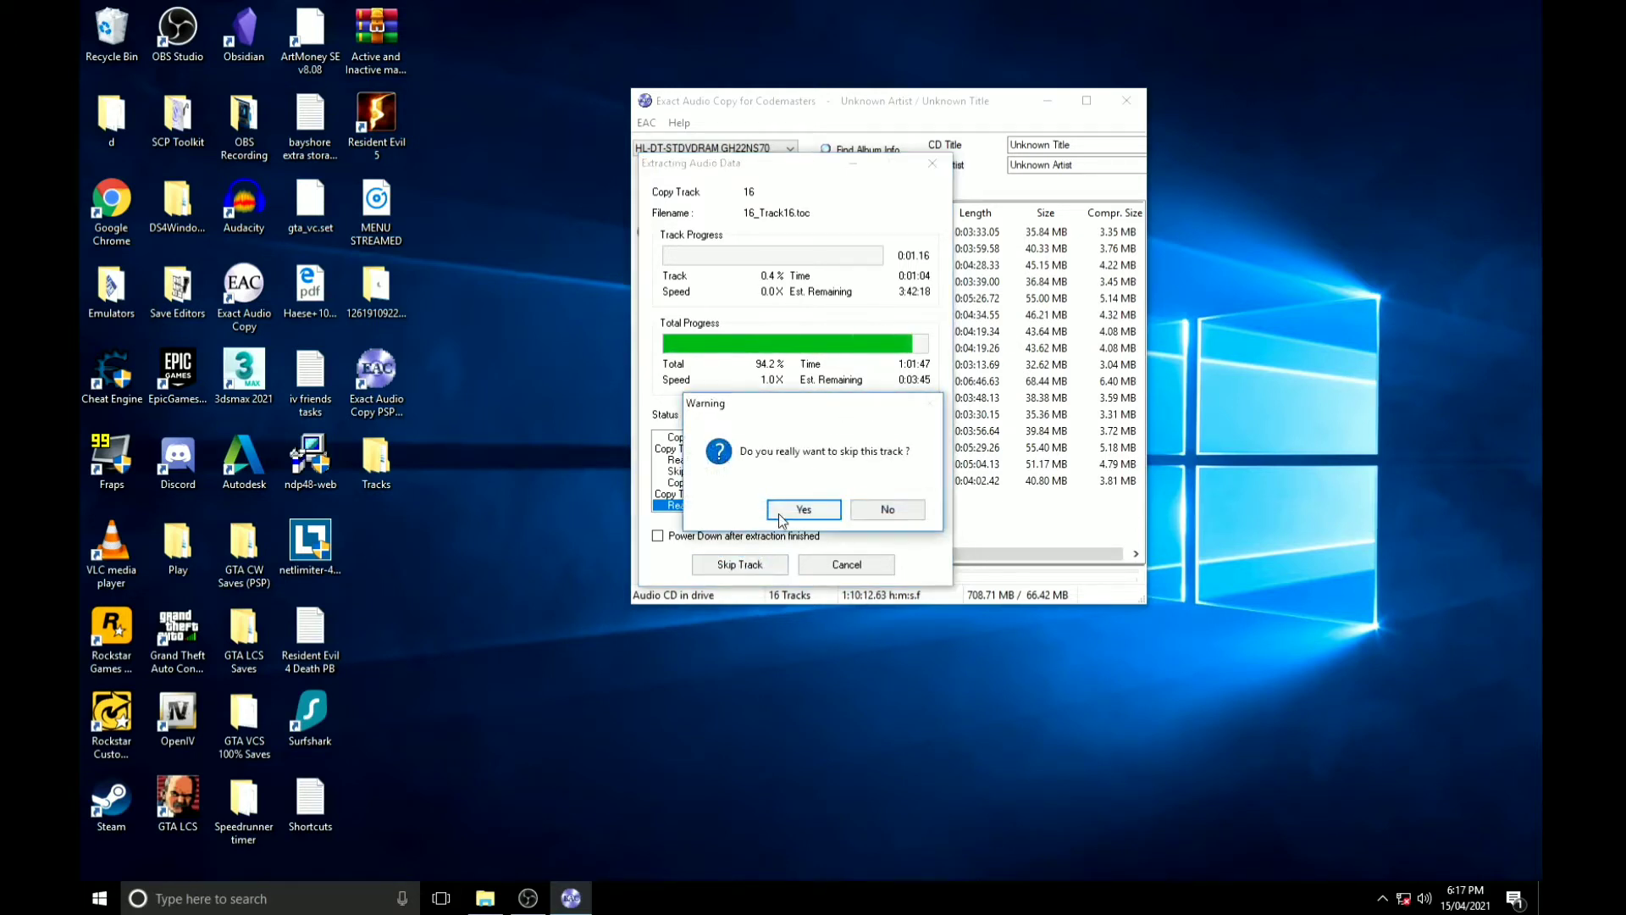
pyautogui.click(805, 511)
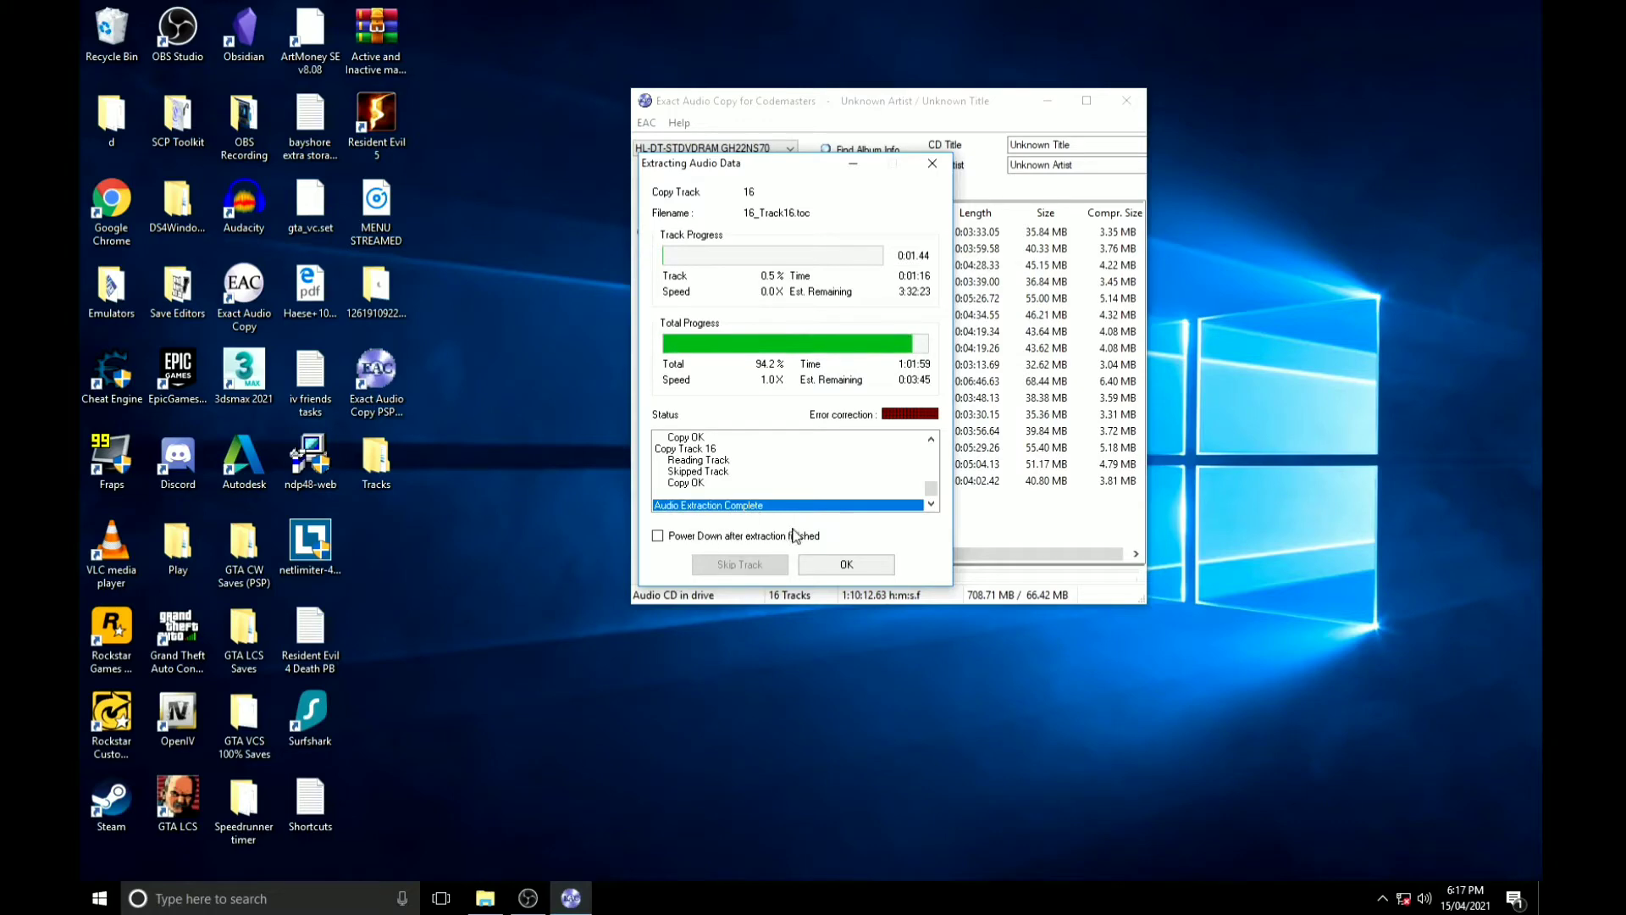
# Read through the report's missing-sample notes for tracks 7, 15 and 16, then close it.
pyautogui.click(821, 566)
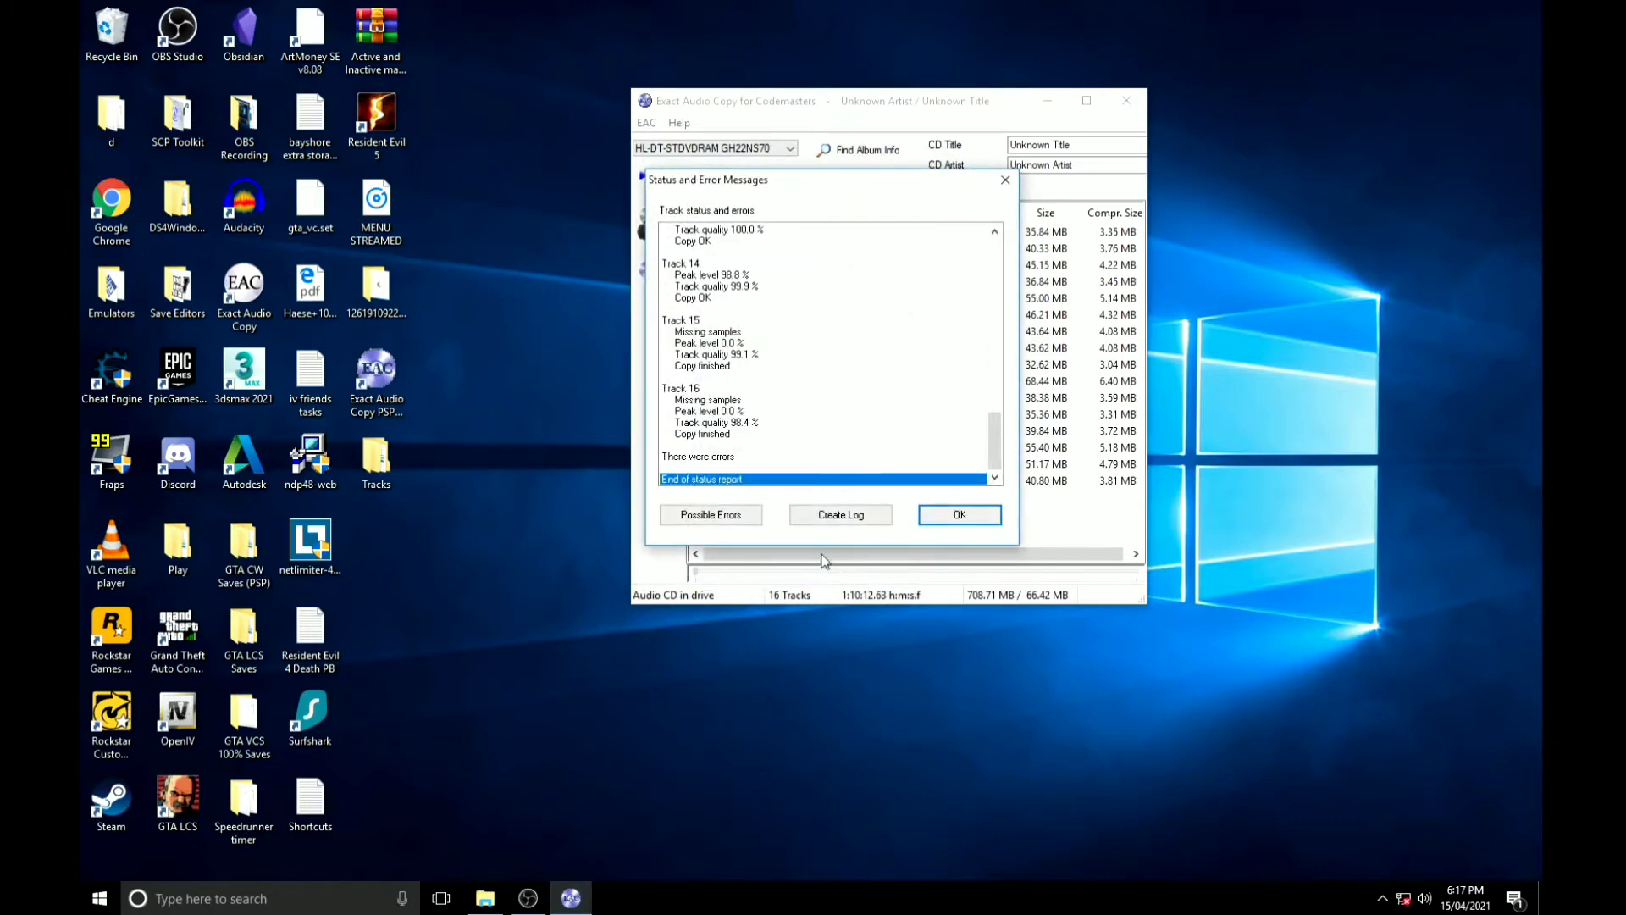
pyautogui.moveTo(992, 444); pyautogui.dragTo(923, 242)
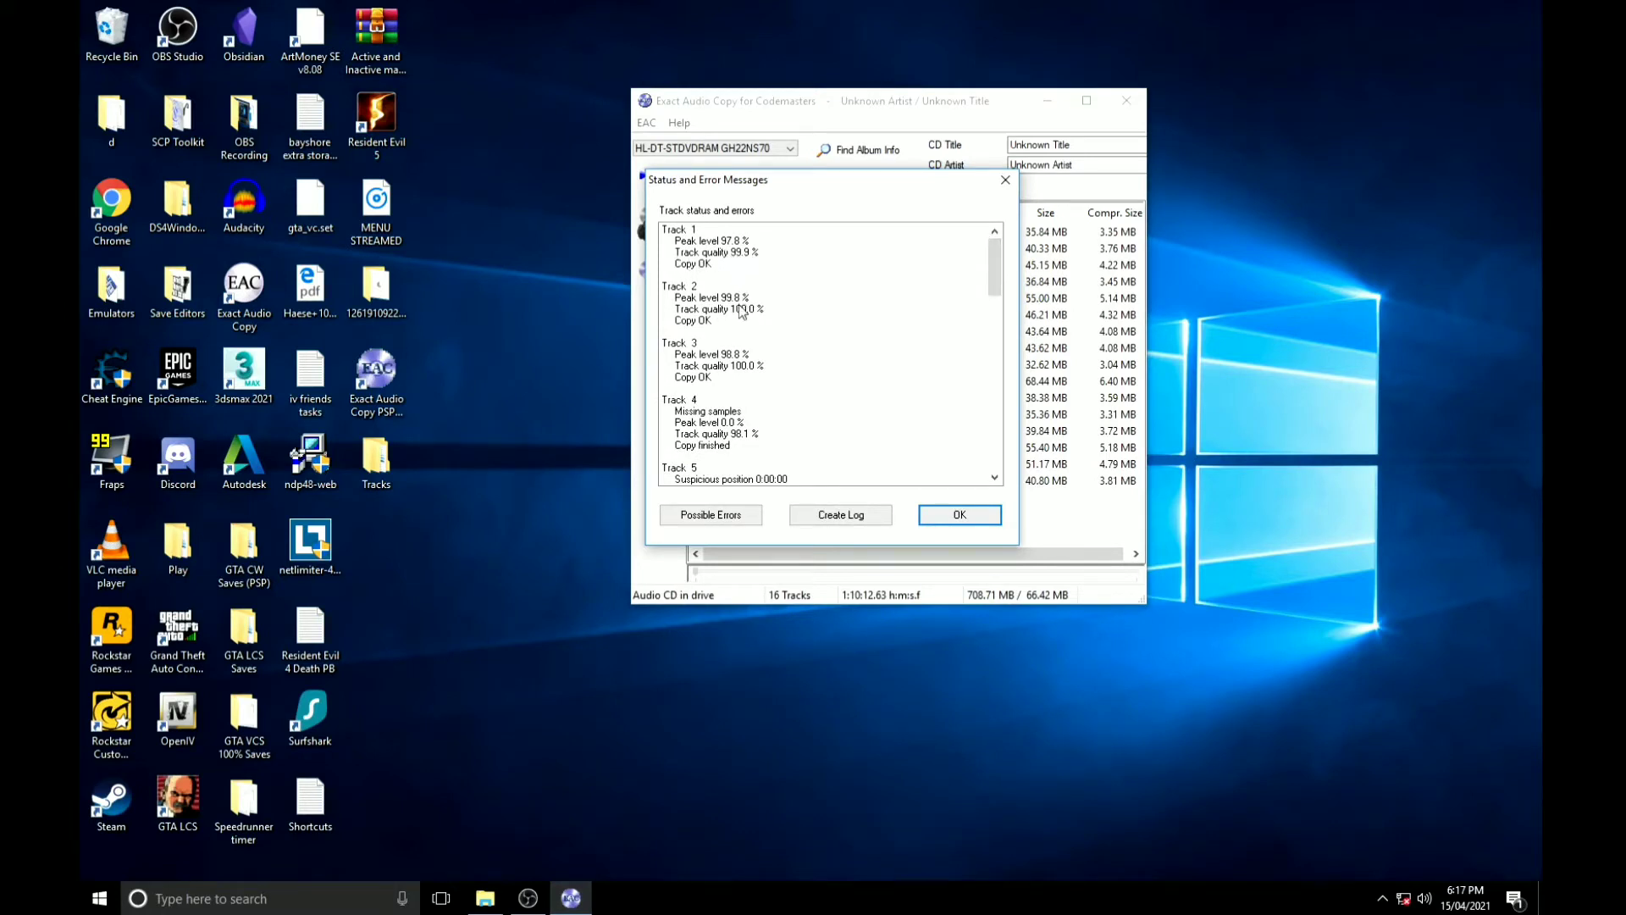
pyautogui.scroll(-4, 744, 319)
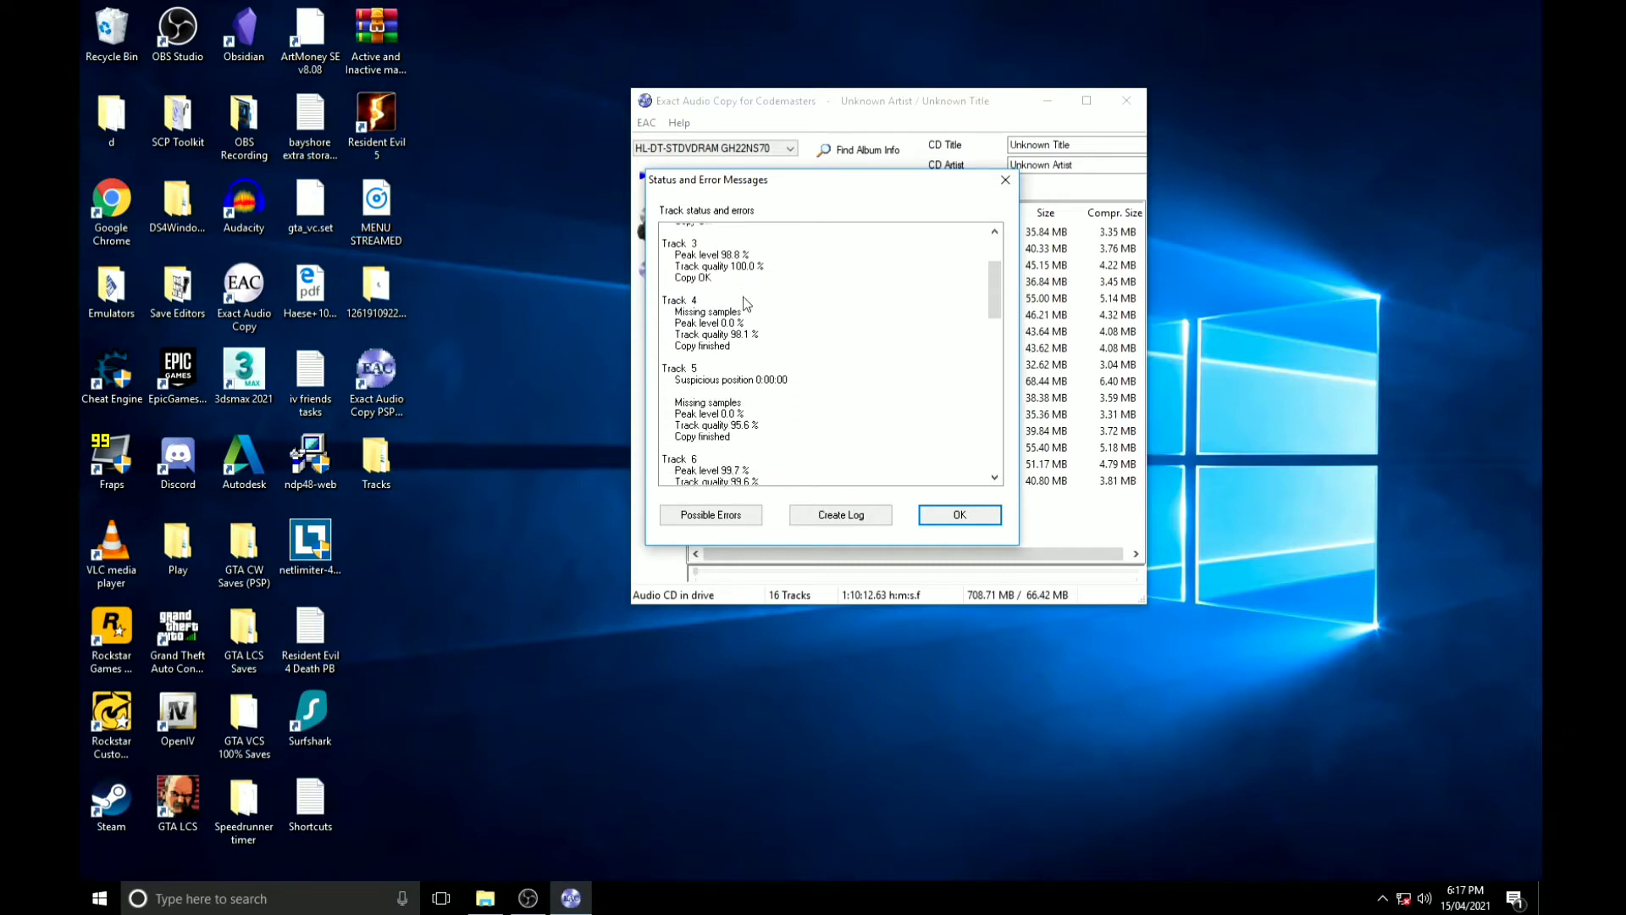
pyautogui.scroll(-1, 744, 285)
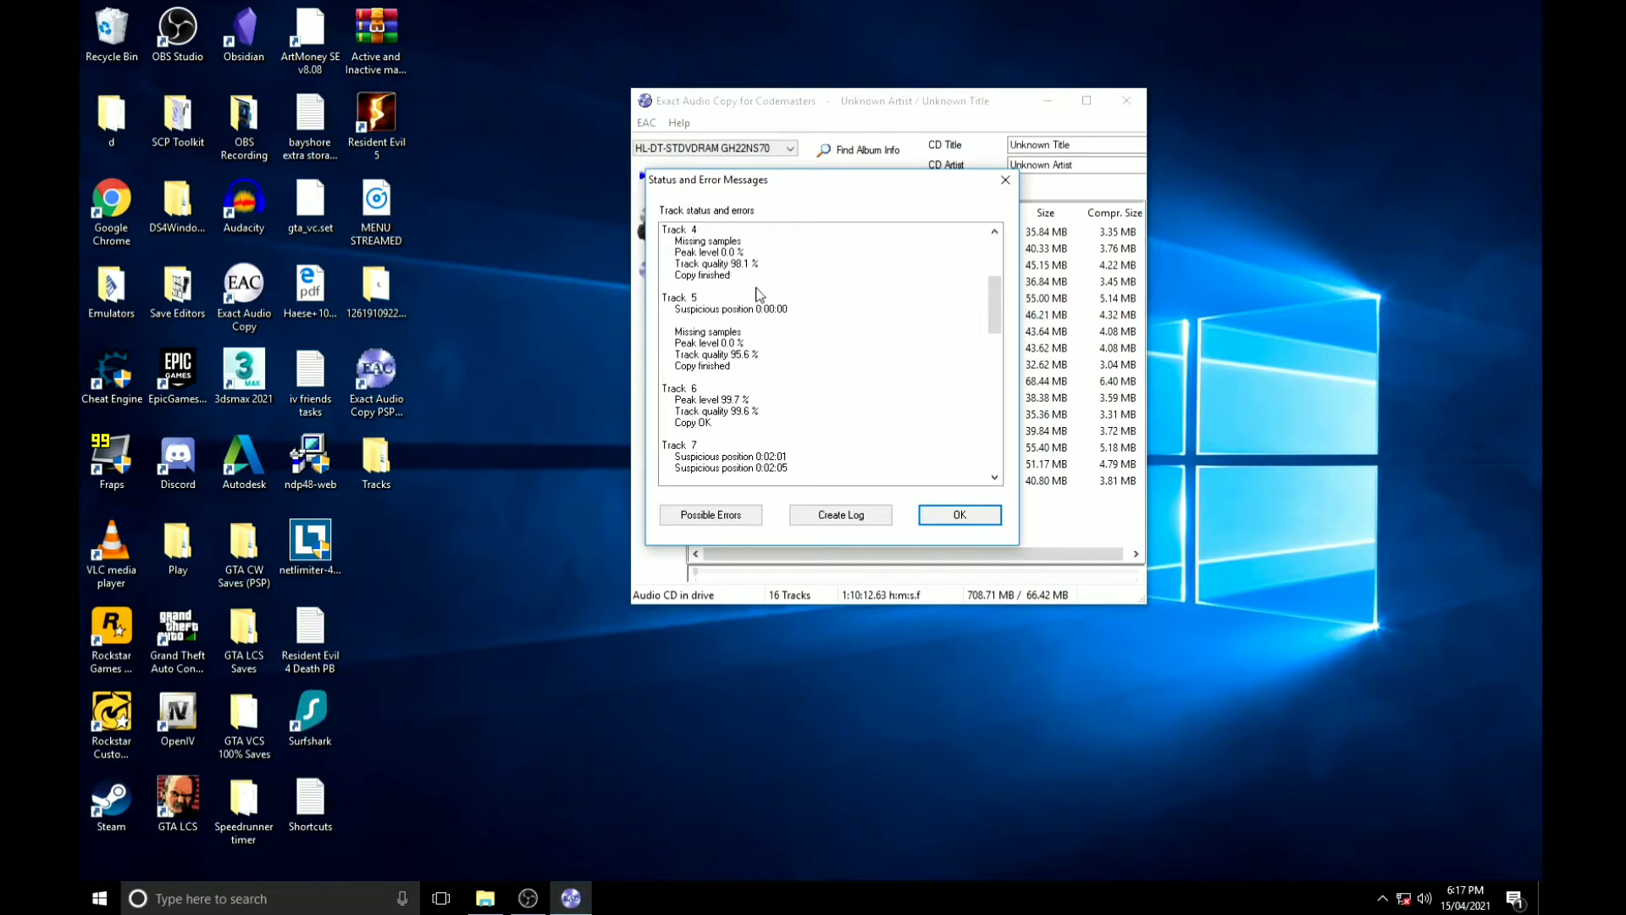
pyautogui.scroll(-1, 756, 293)
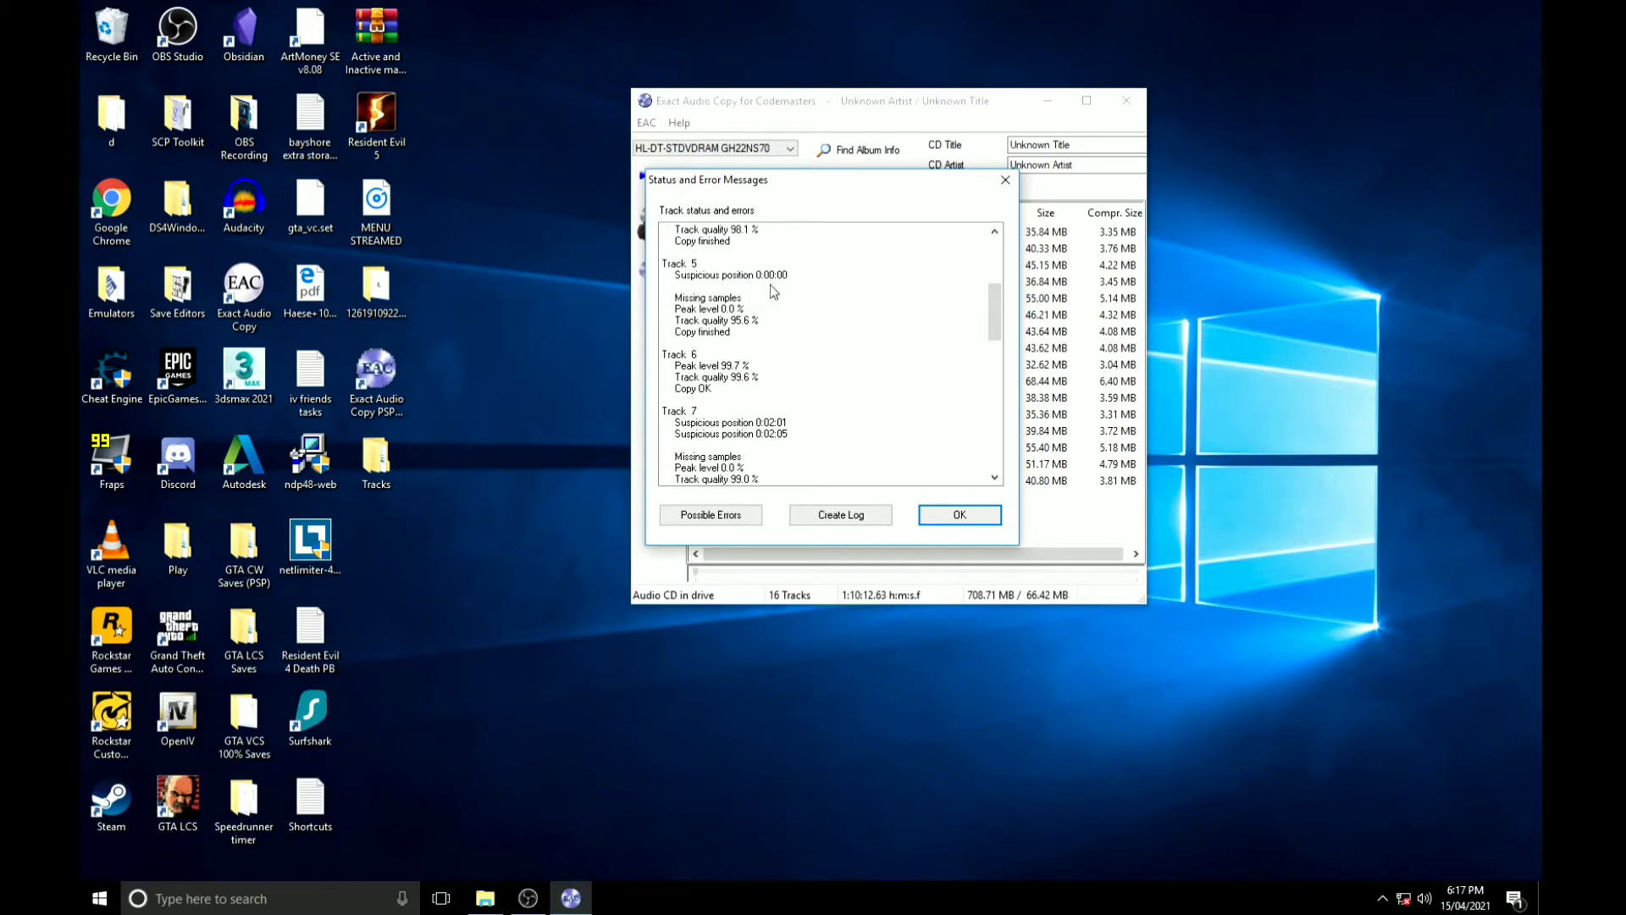
pyautogui.scroll(-1, 771, 296)
pyautogui.scroll(-1, 758, 292)
pyautogui.scroll(1, 750, 298)
pyautogui.scroll(-1, 711, 313)
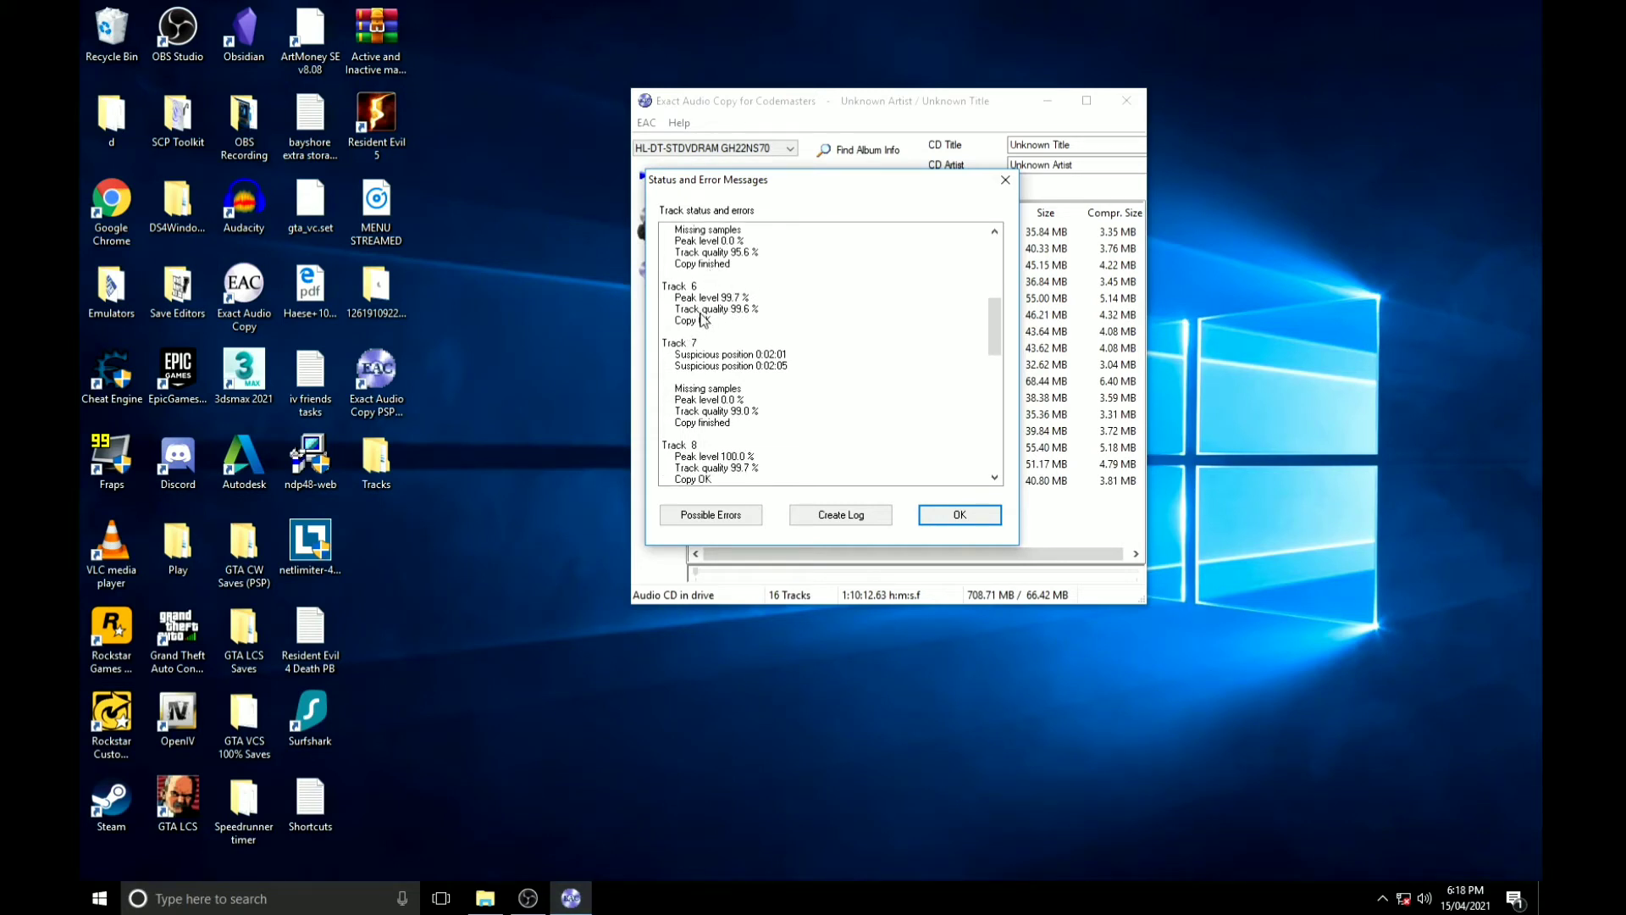
pyautogui.scroll(-1, 728, 347)
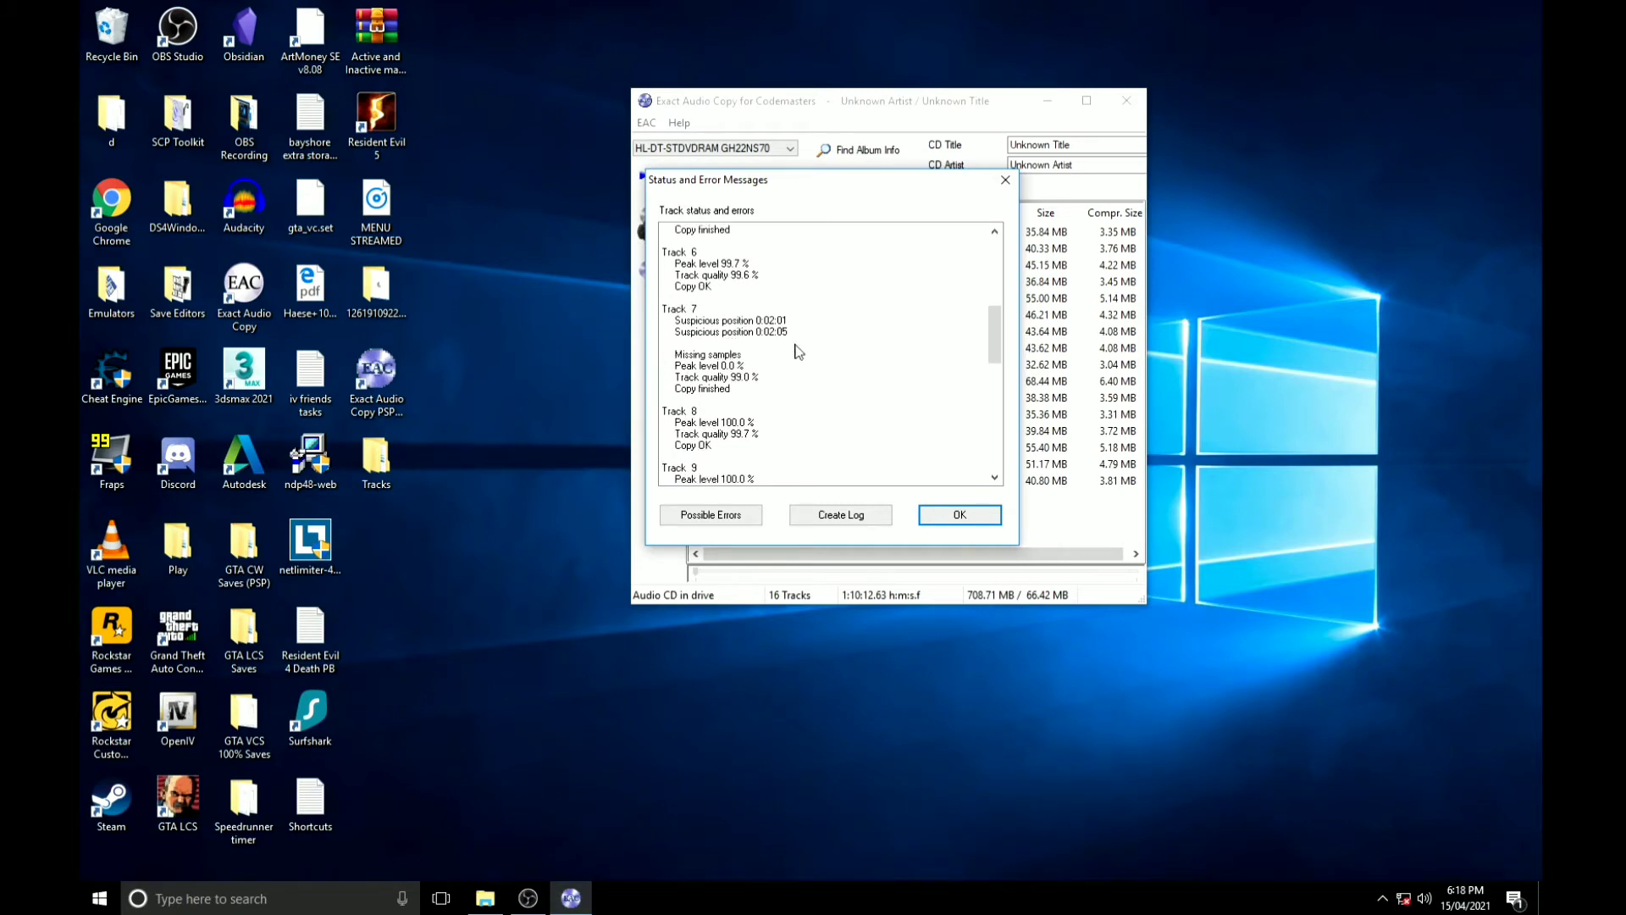
pyautogui.scroll(-1, 767, 357)
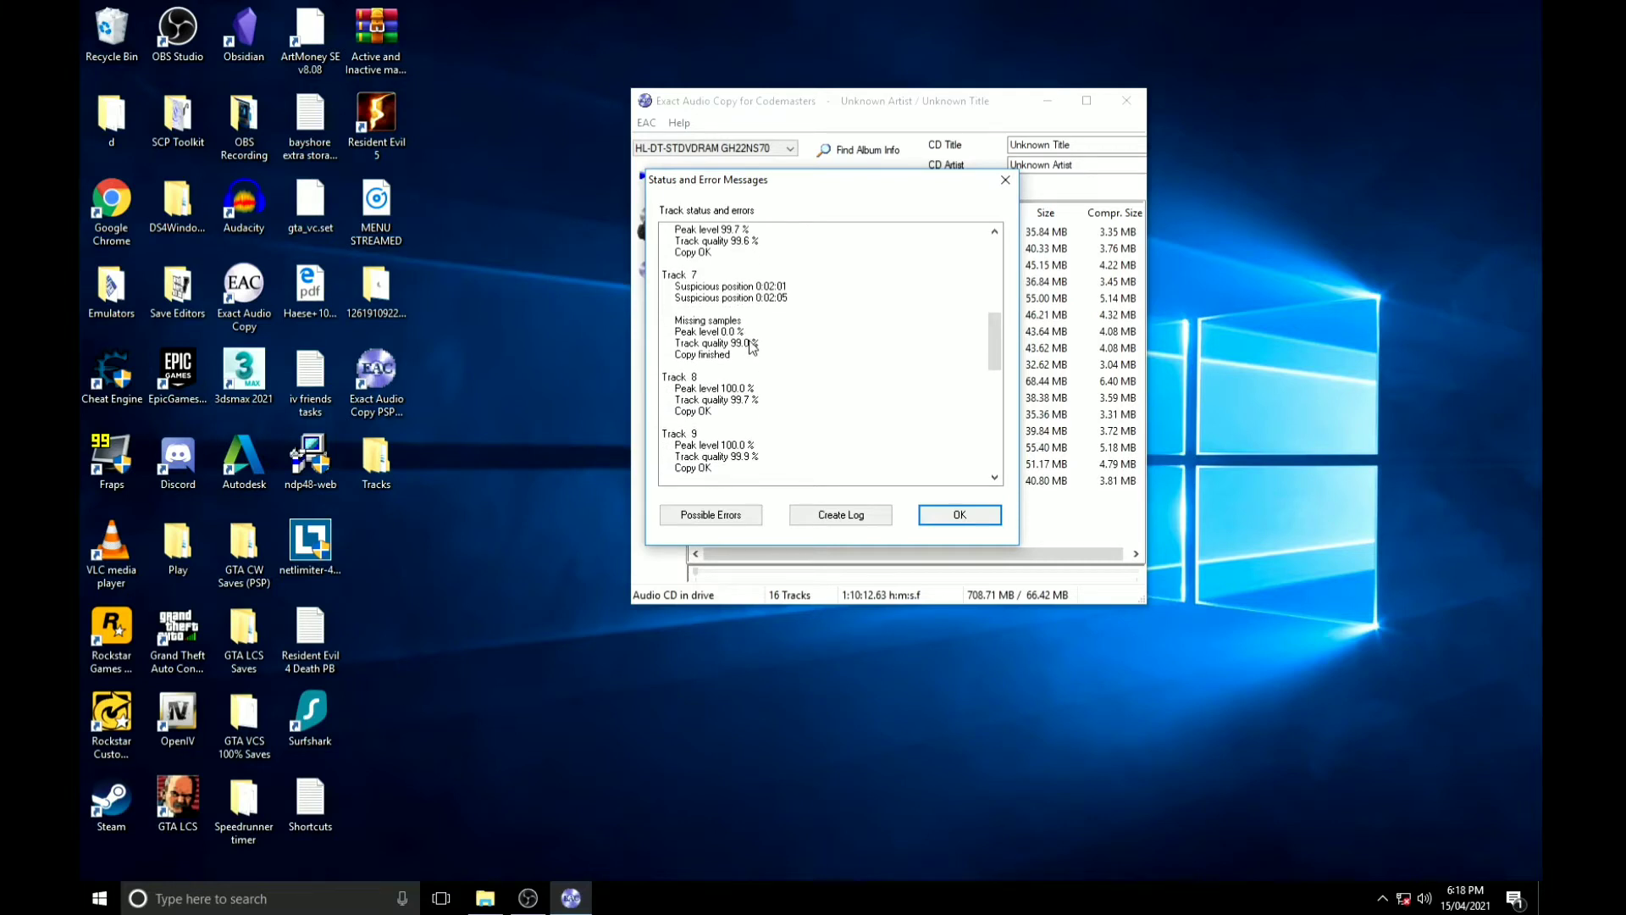
pyautogui.scroll(-2, 751, 345)
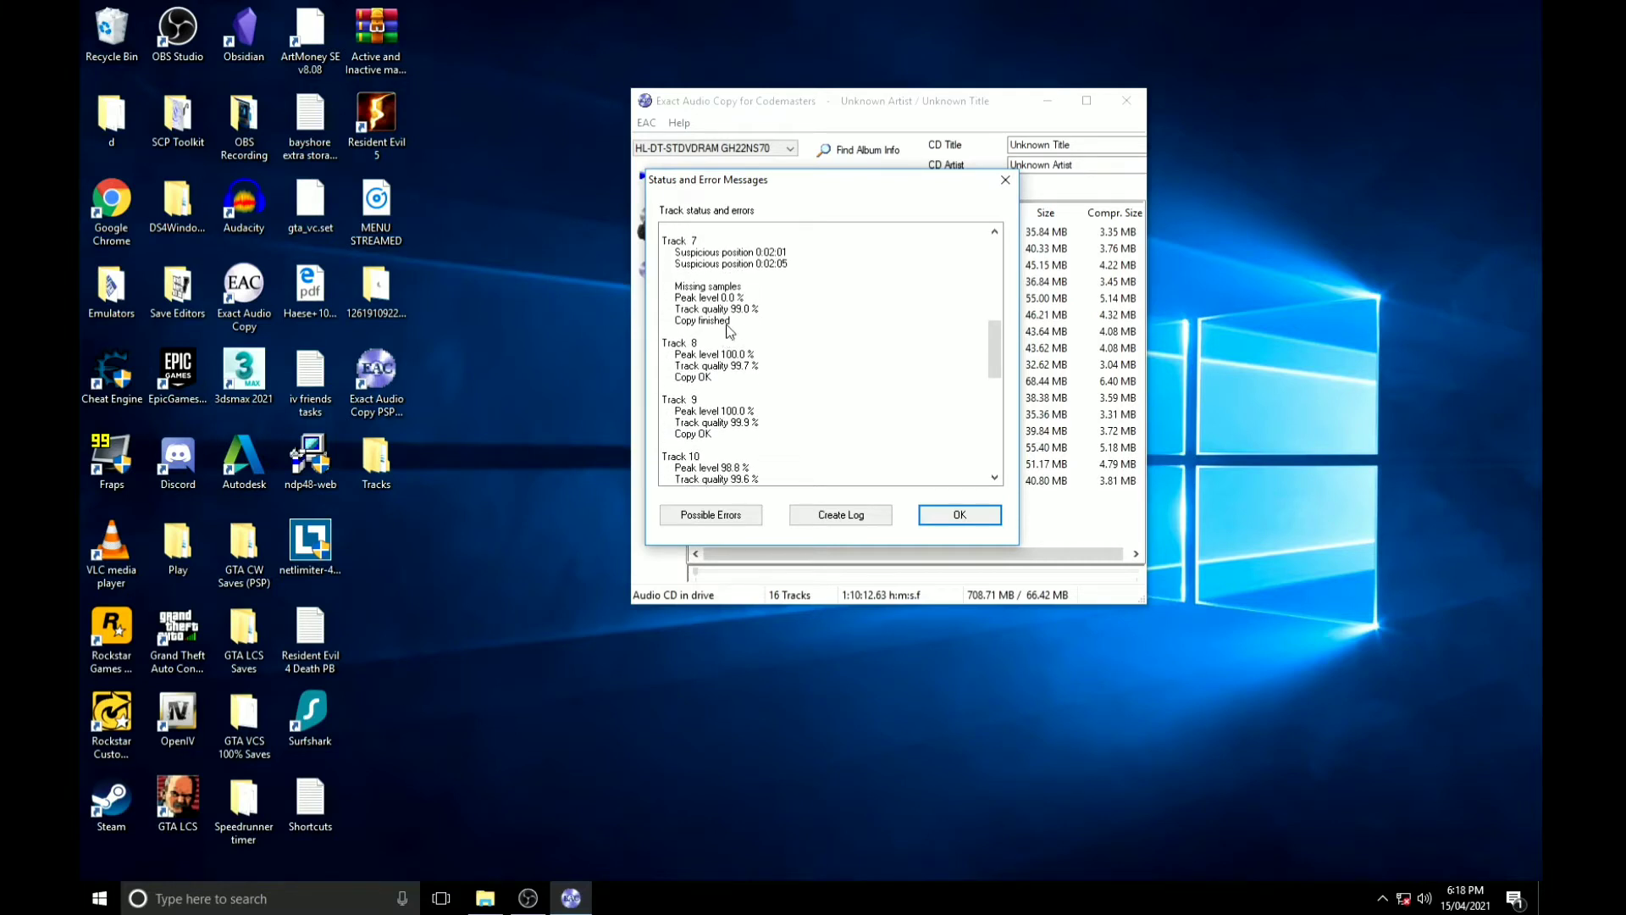
pyautogui.scroll(-3, 726, 313)
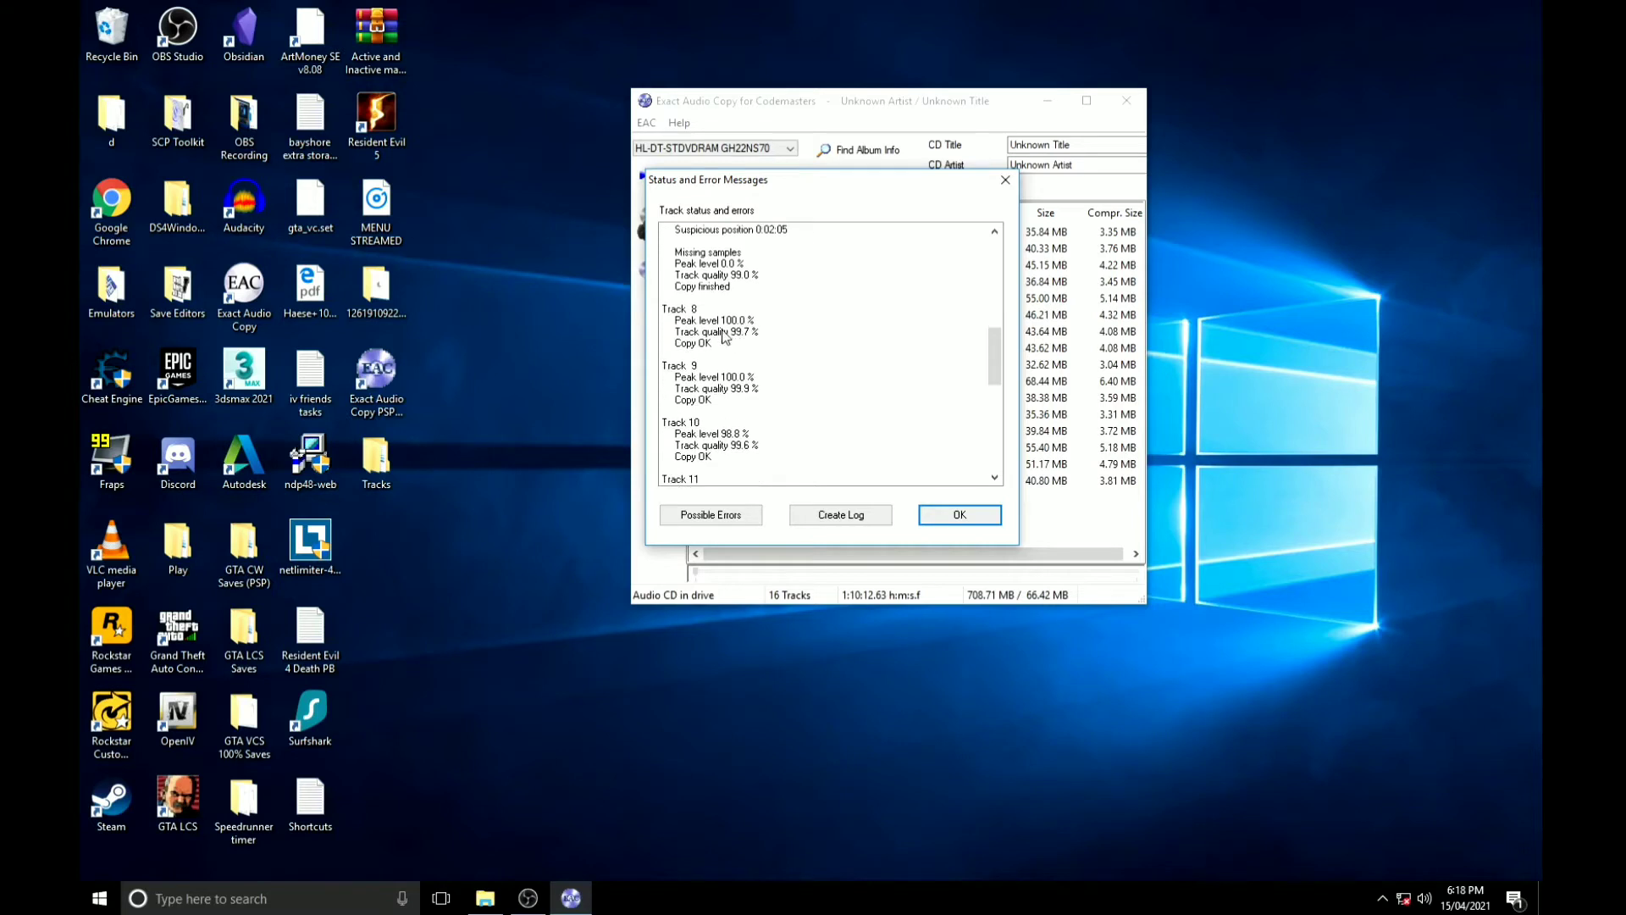
pyautogui.scroll(-8, 737, 352)
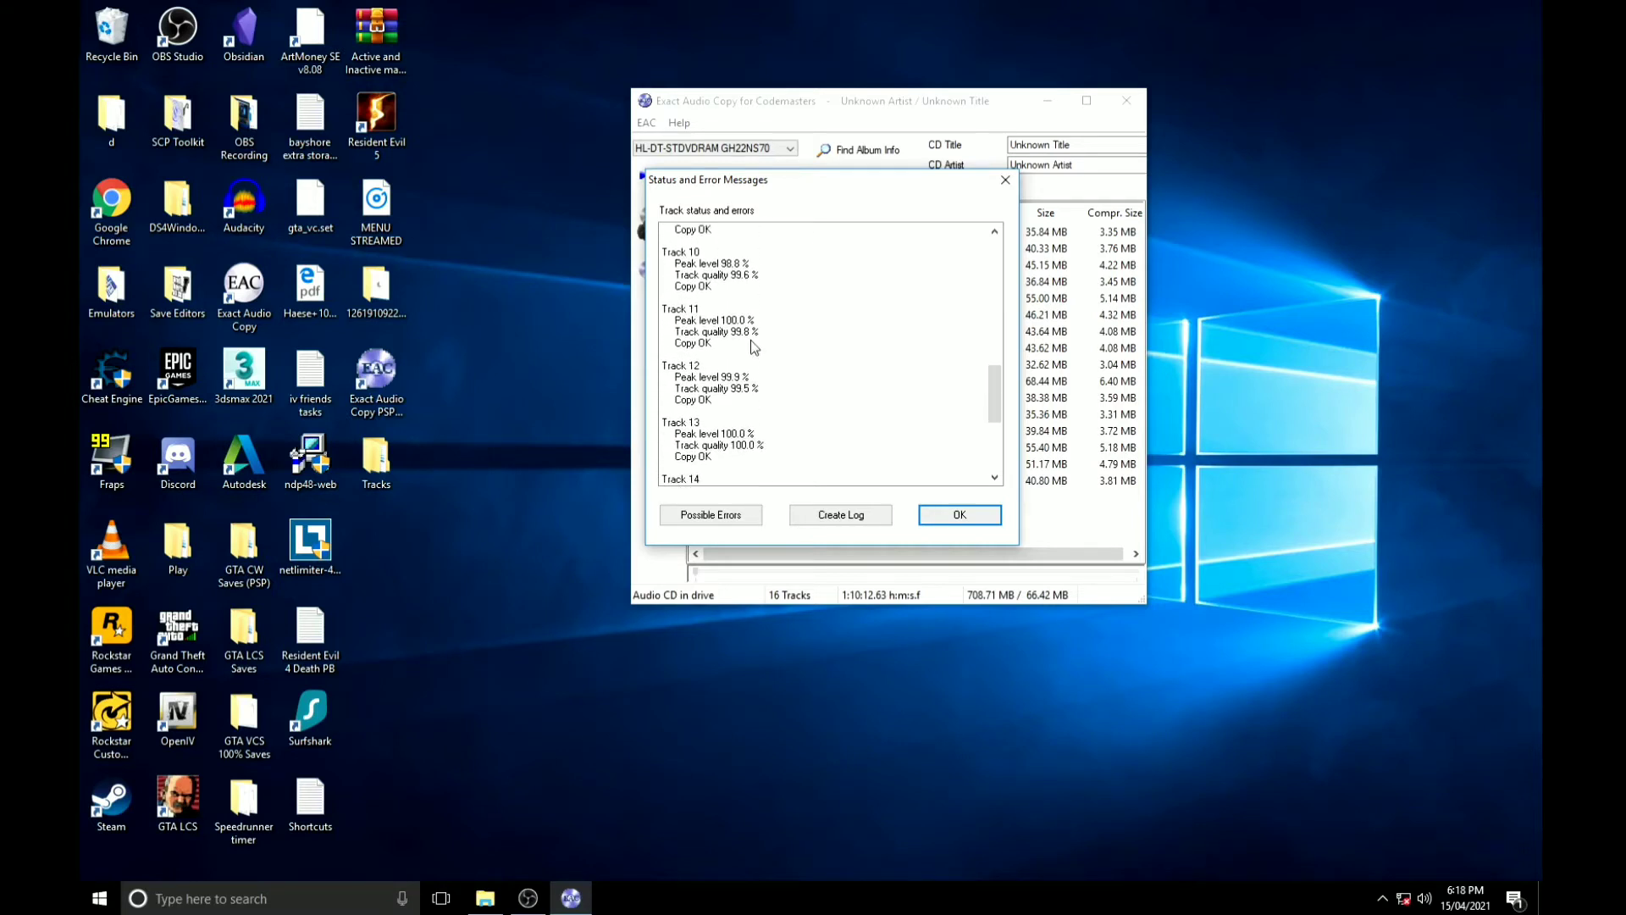
pyautogui.scroll(-2, 760, 349)
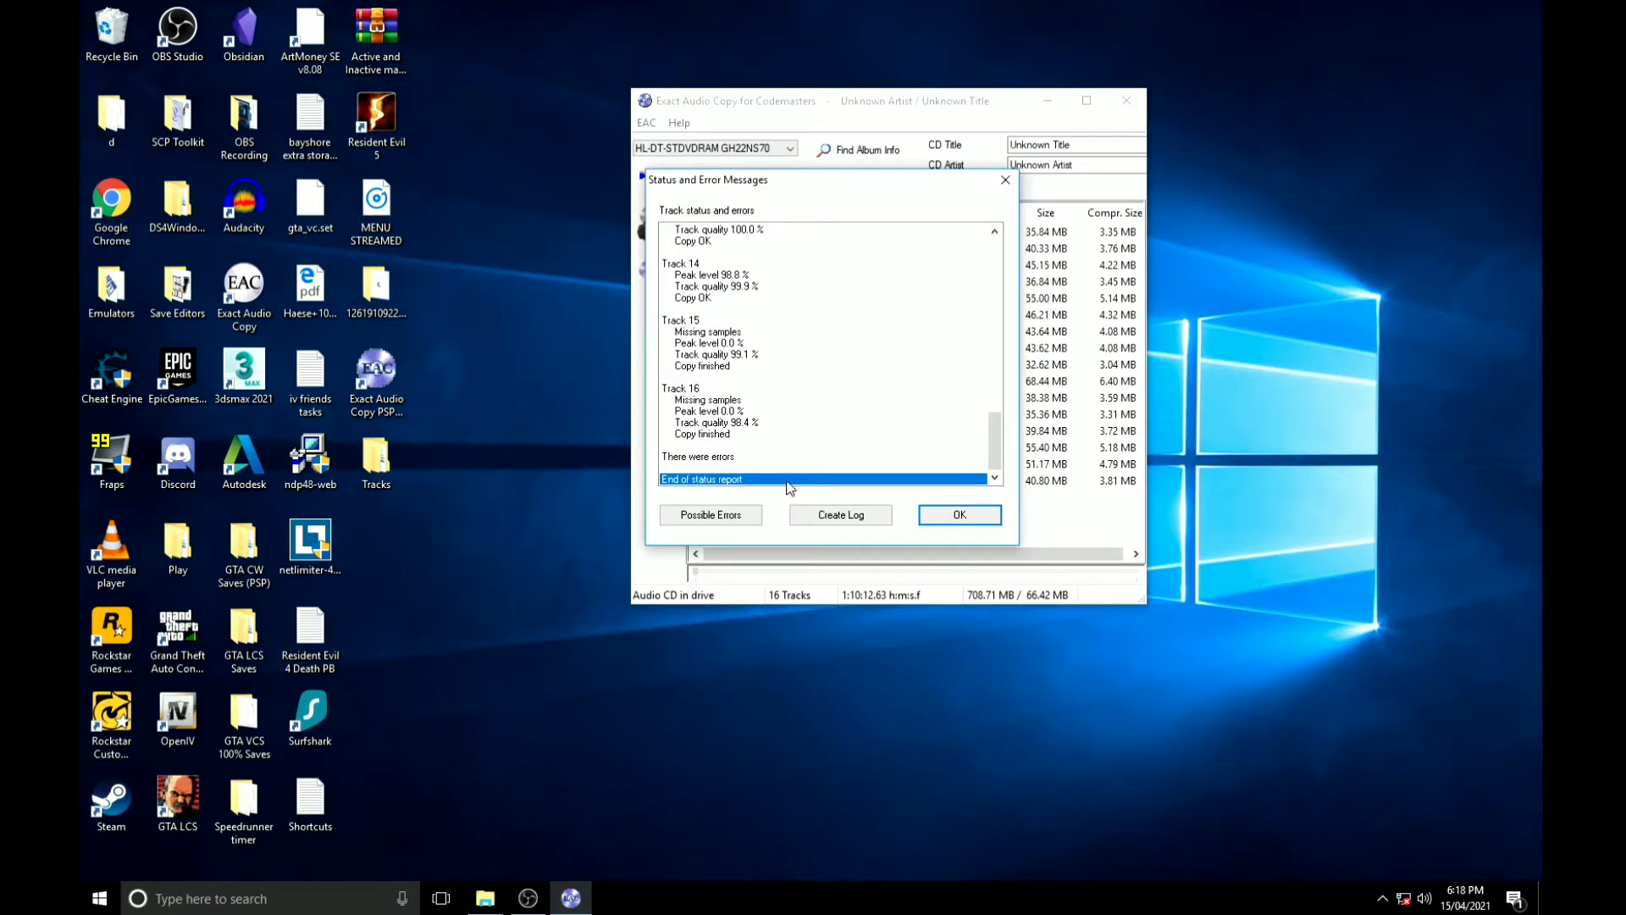
pyautogui.click(958, 516)
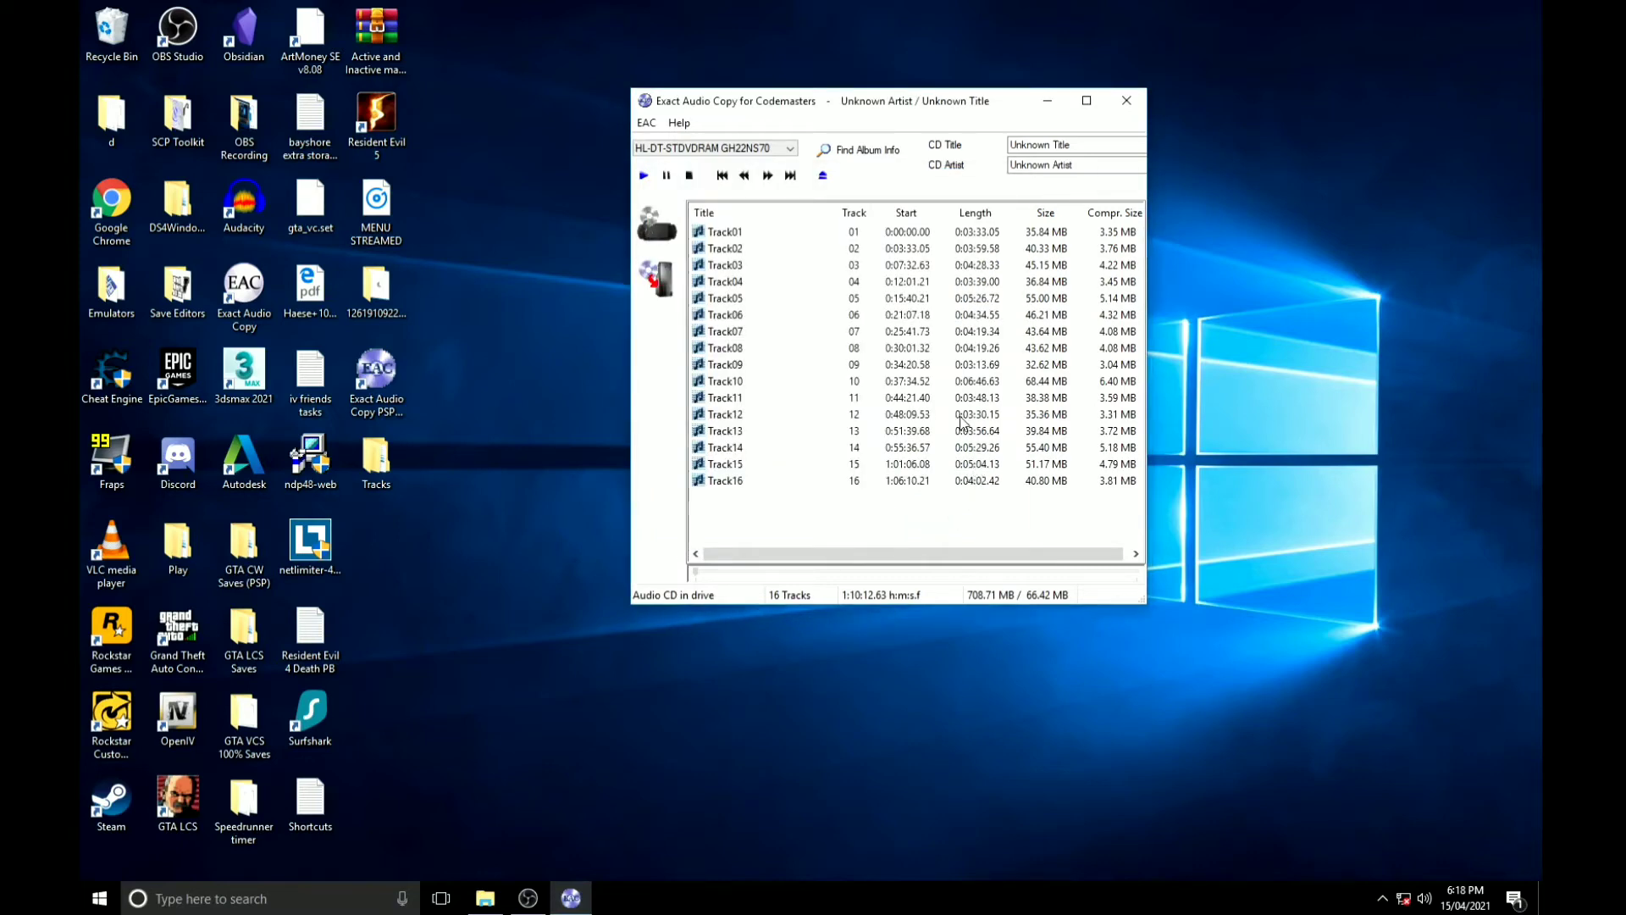
# Close Exact Audio Copy and open the Tracks > Unknown Title folder.
pyautogui.moveTo(851, 107); pyautogui.dragTo(1188, 102)
pyautogui.click(1455, 100)
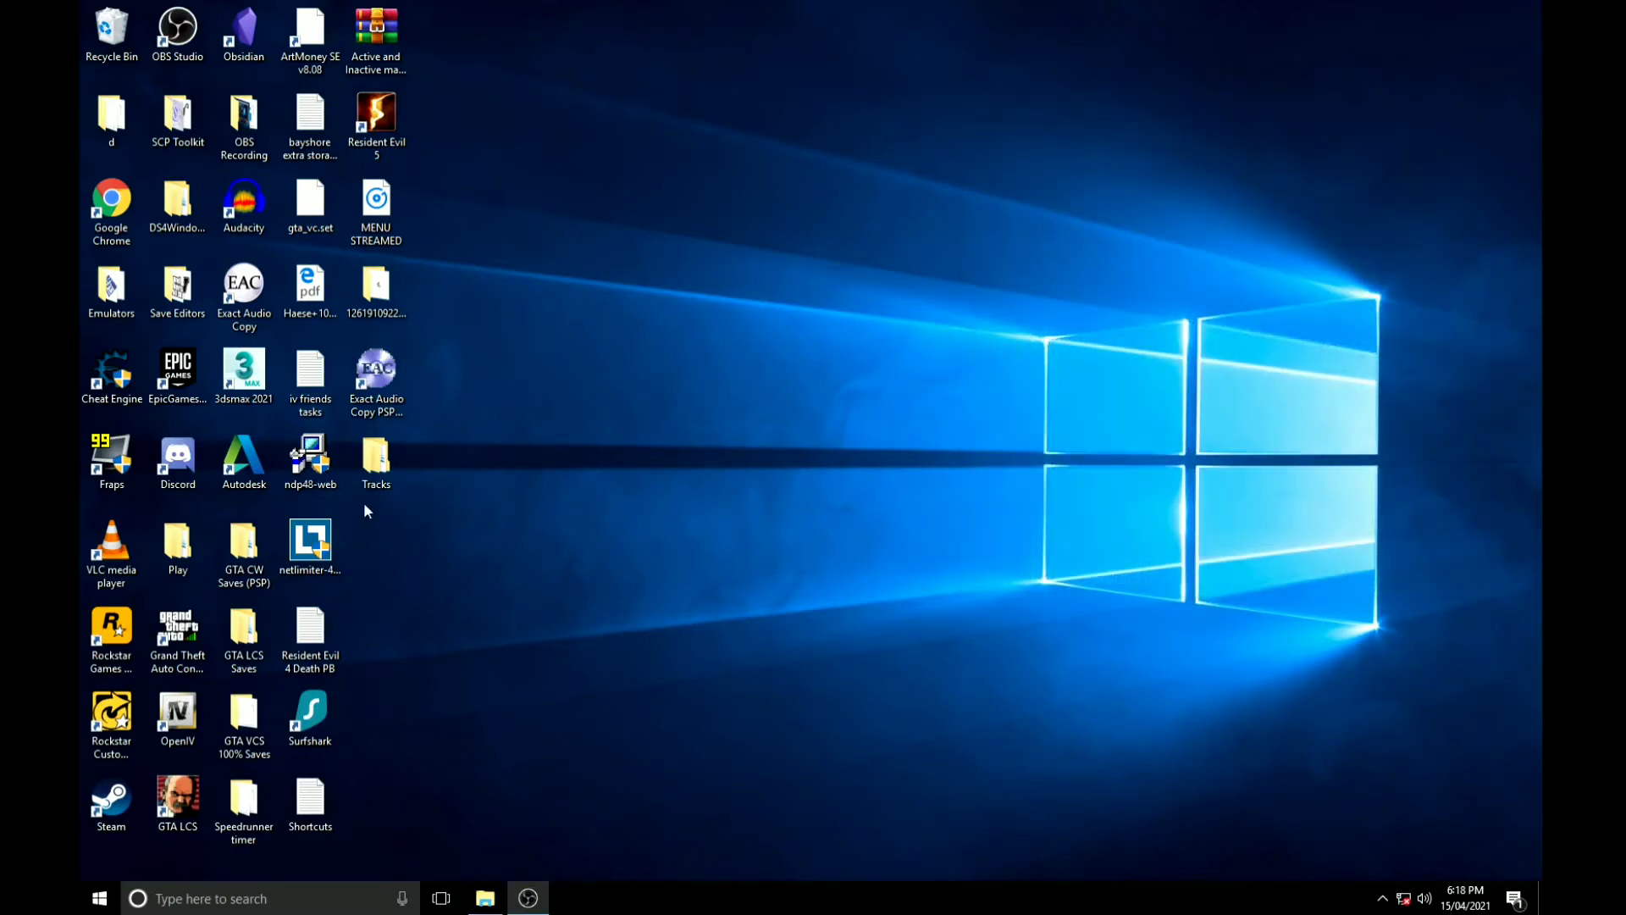
pyautogui.doubleClick(377, 461)
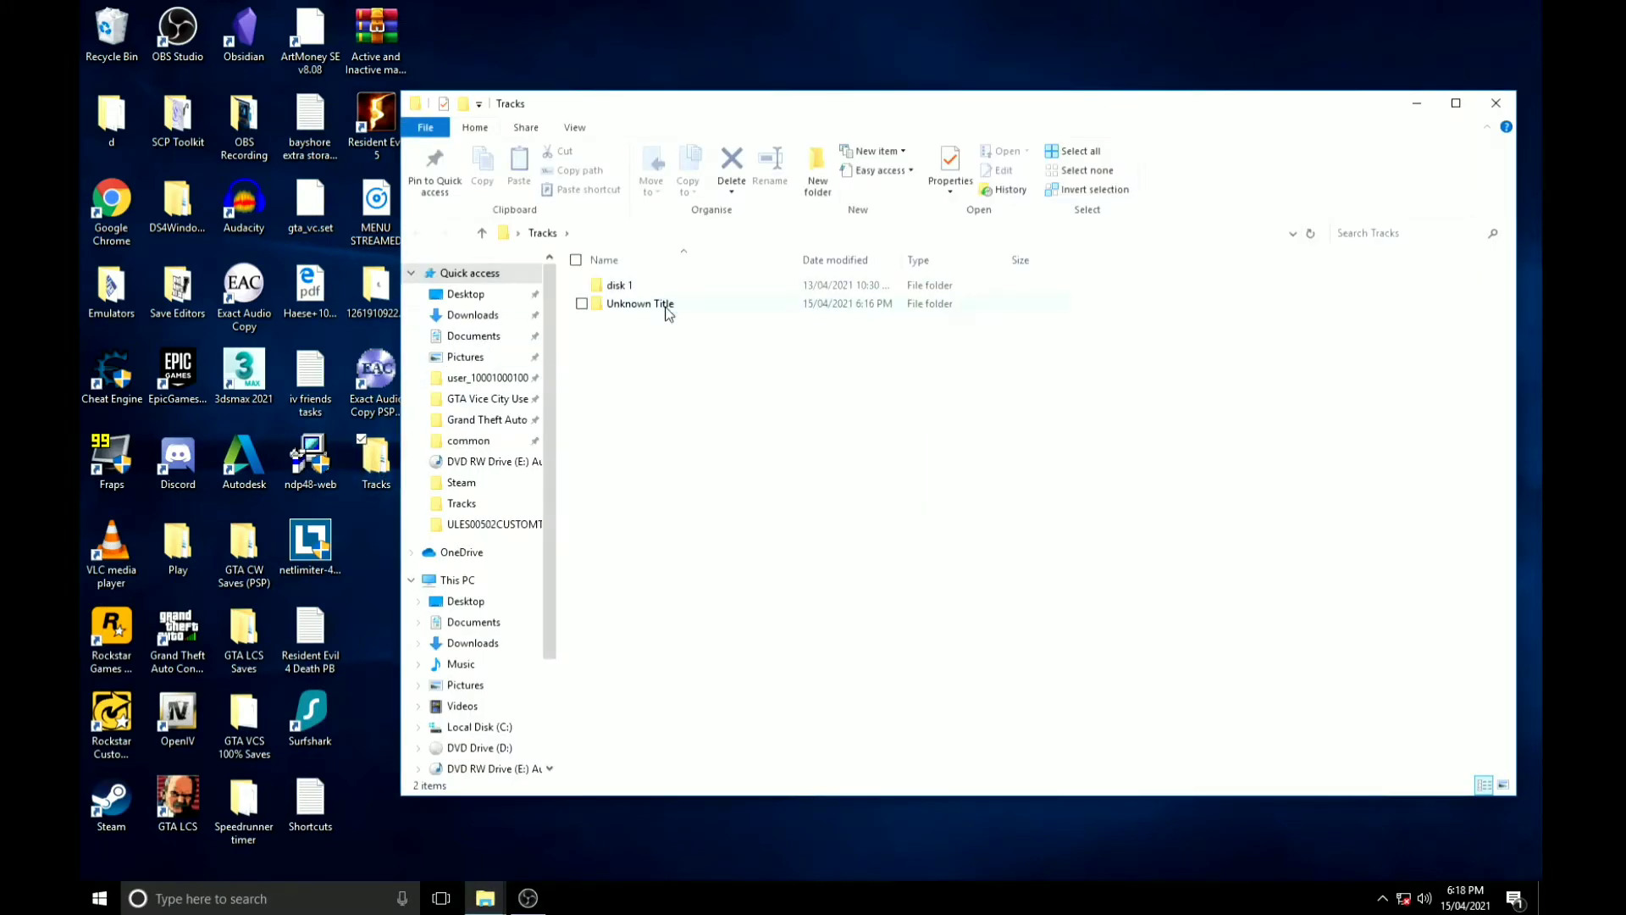
pyautogui.doubleClick(668, 310)
pyautogui.moveTo(678, 543); pyautogui.dragTo(691, 285)
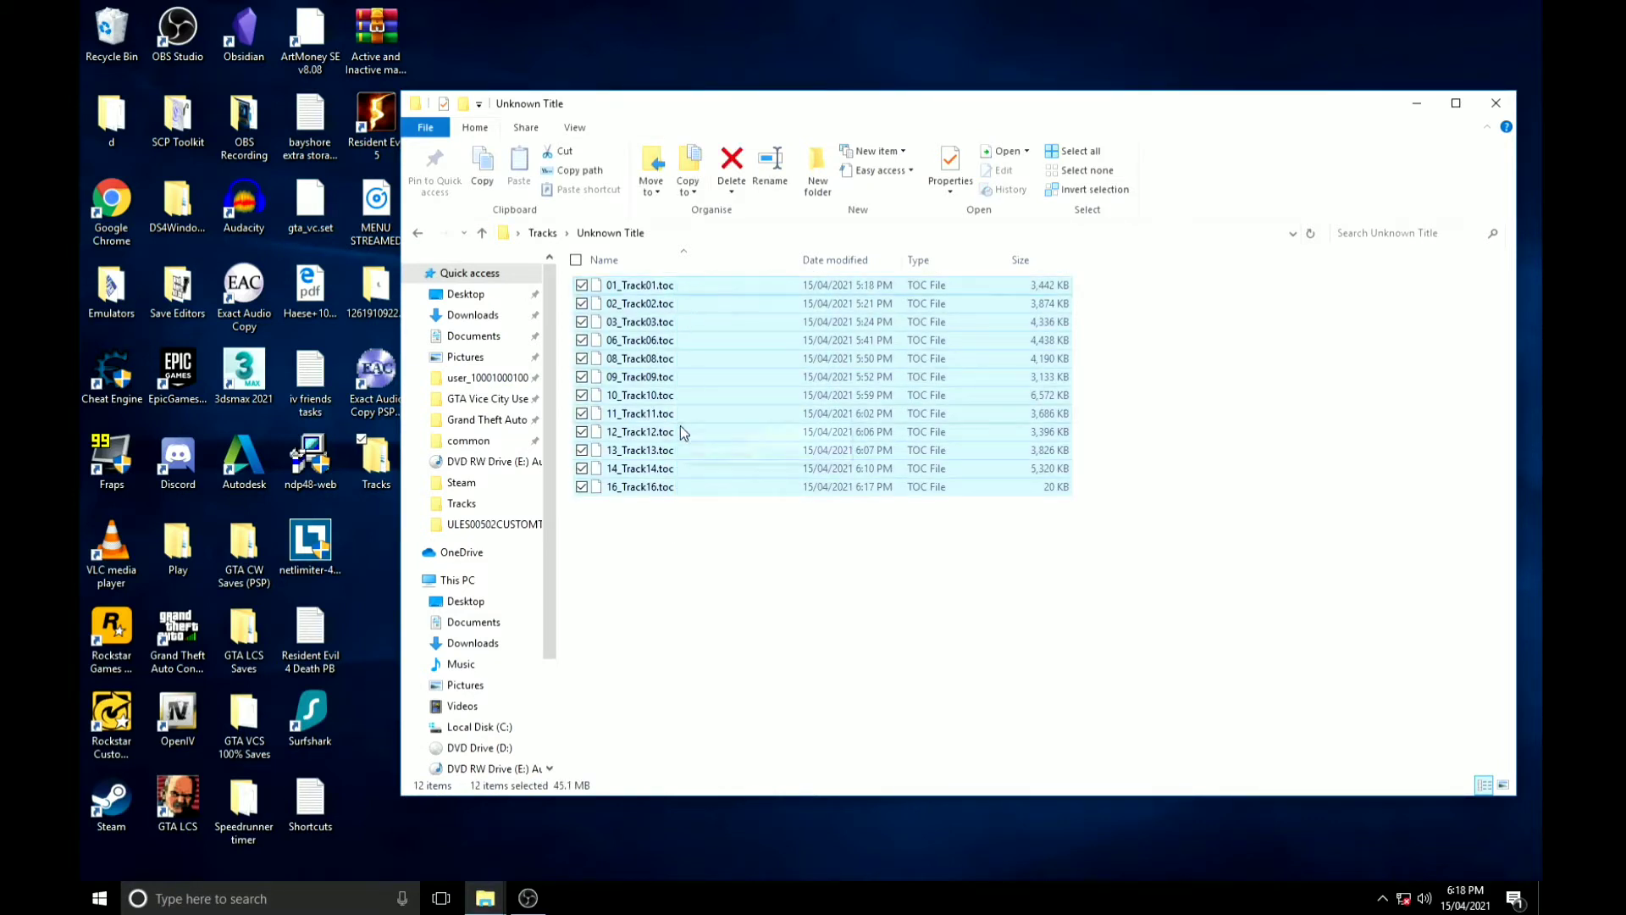
pyautogui.click(651, 544)
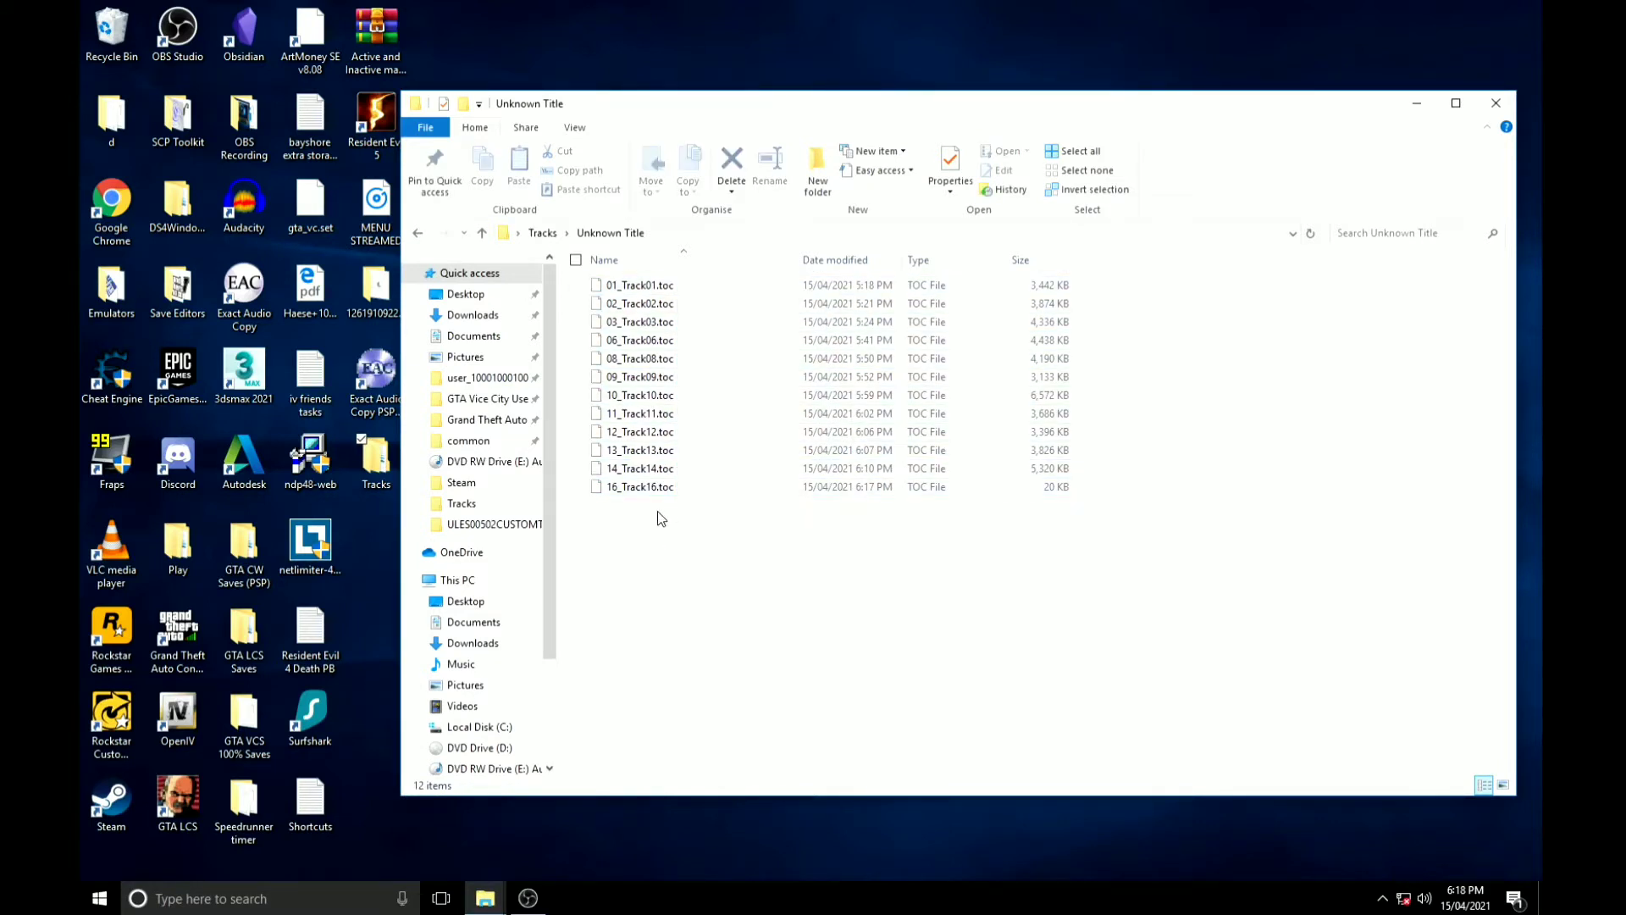
# Rename 01_Track01.toc to 01_Track01.gta, accepting the extension change.
pyautogui.click(666, 287)
pyautogui.rightClick(667, 288)
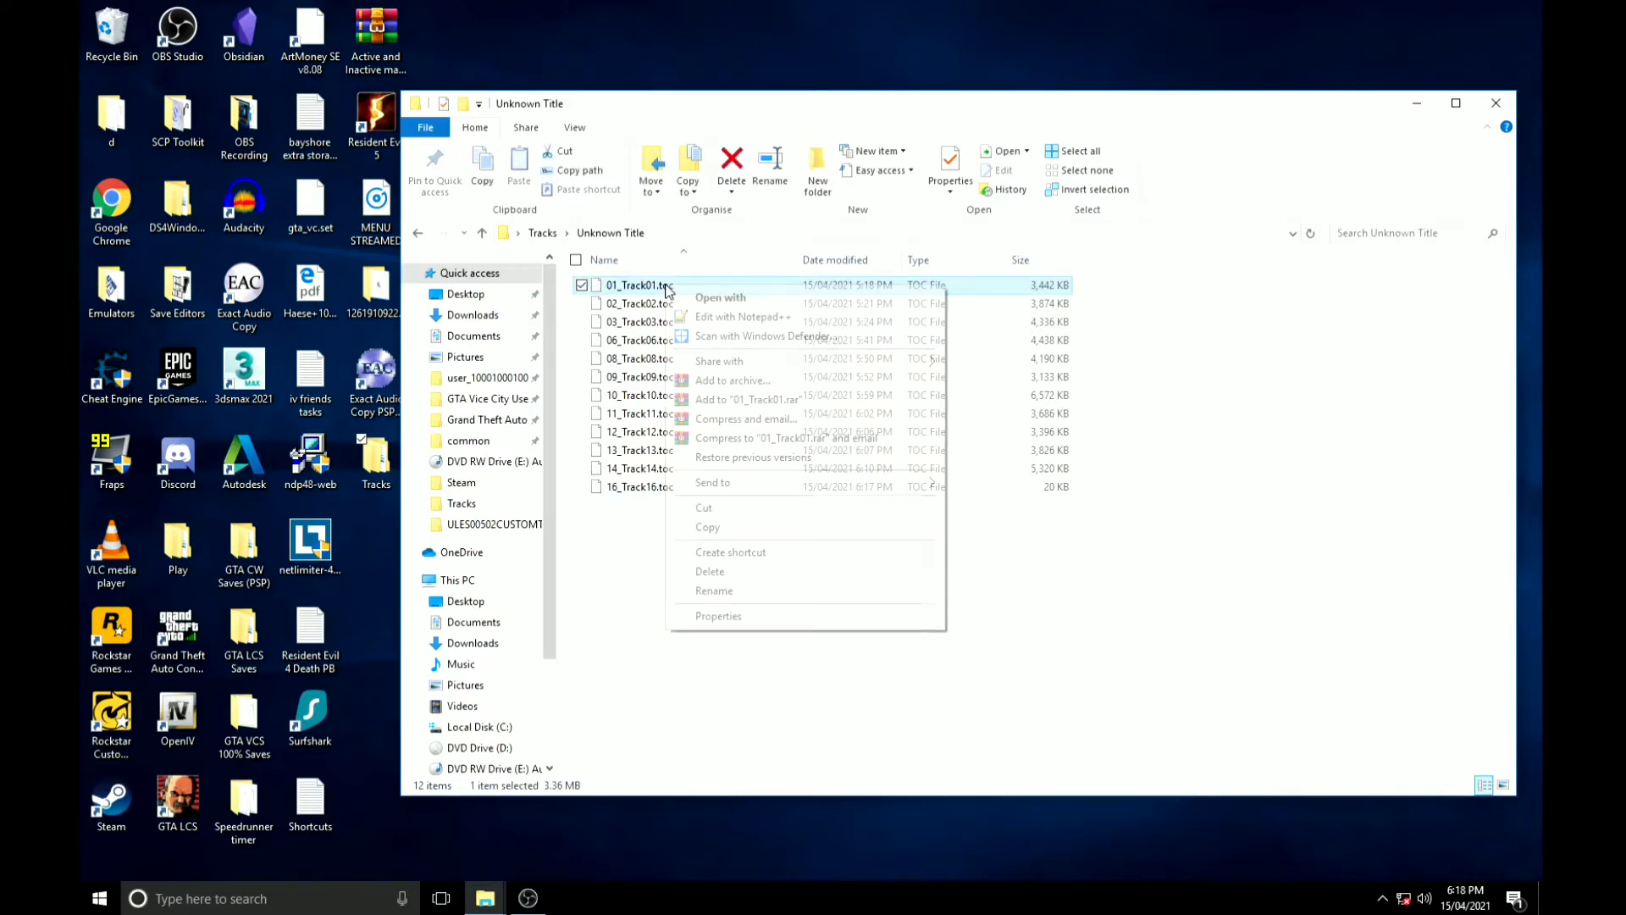
pyautogui.click(726, 590)
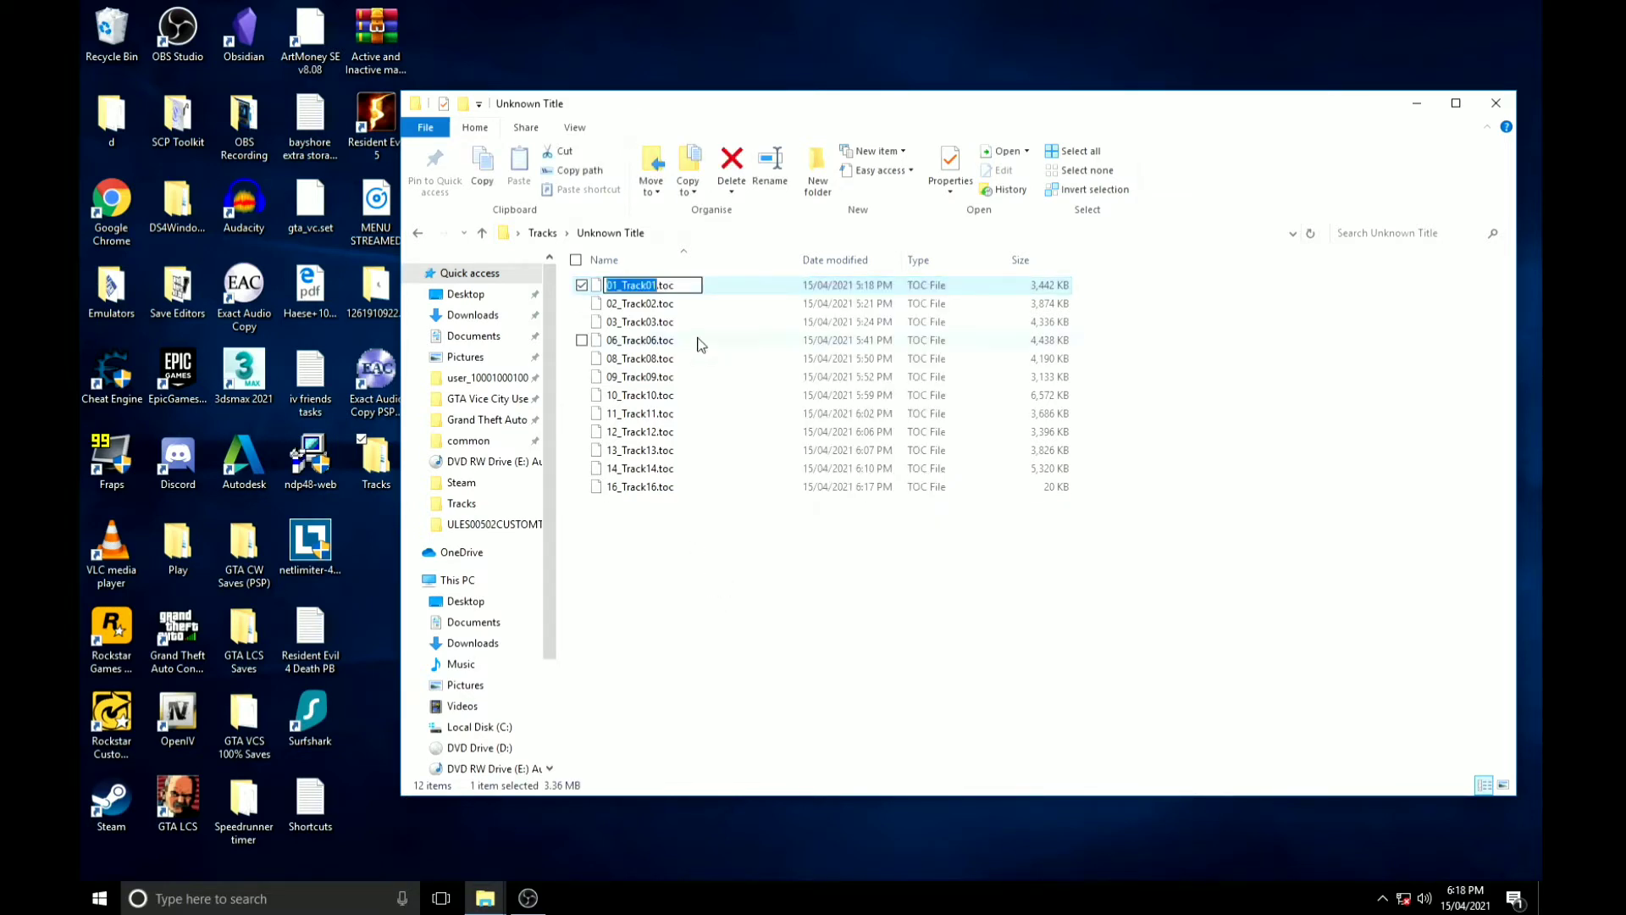
pyautogui.click(681, 284)
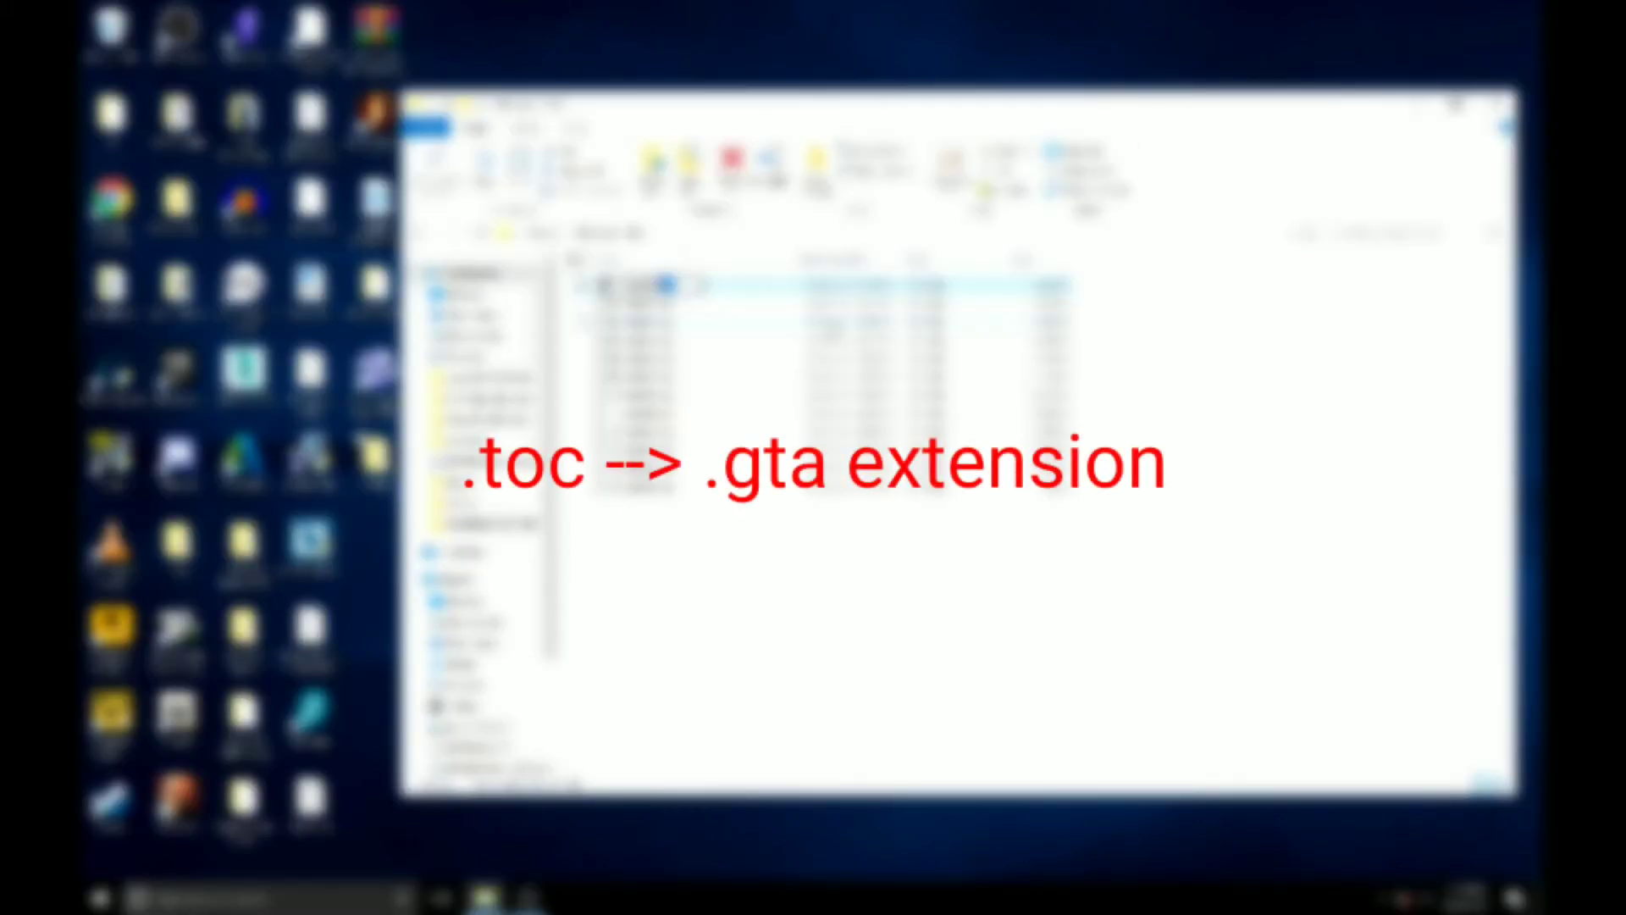
pyautogui.write('gta')
pyautogui.press('Return')
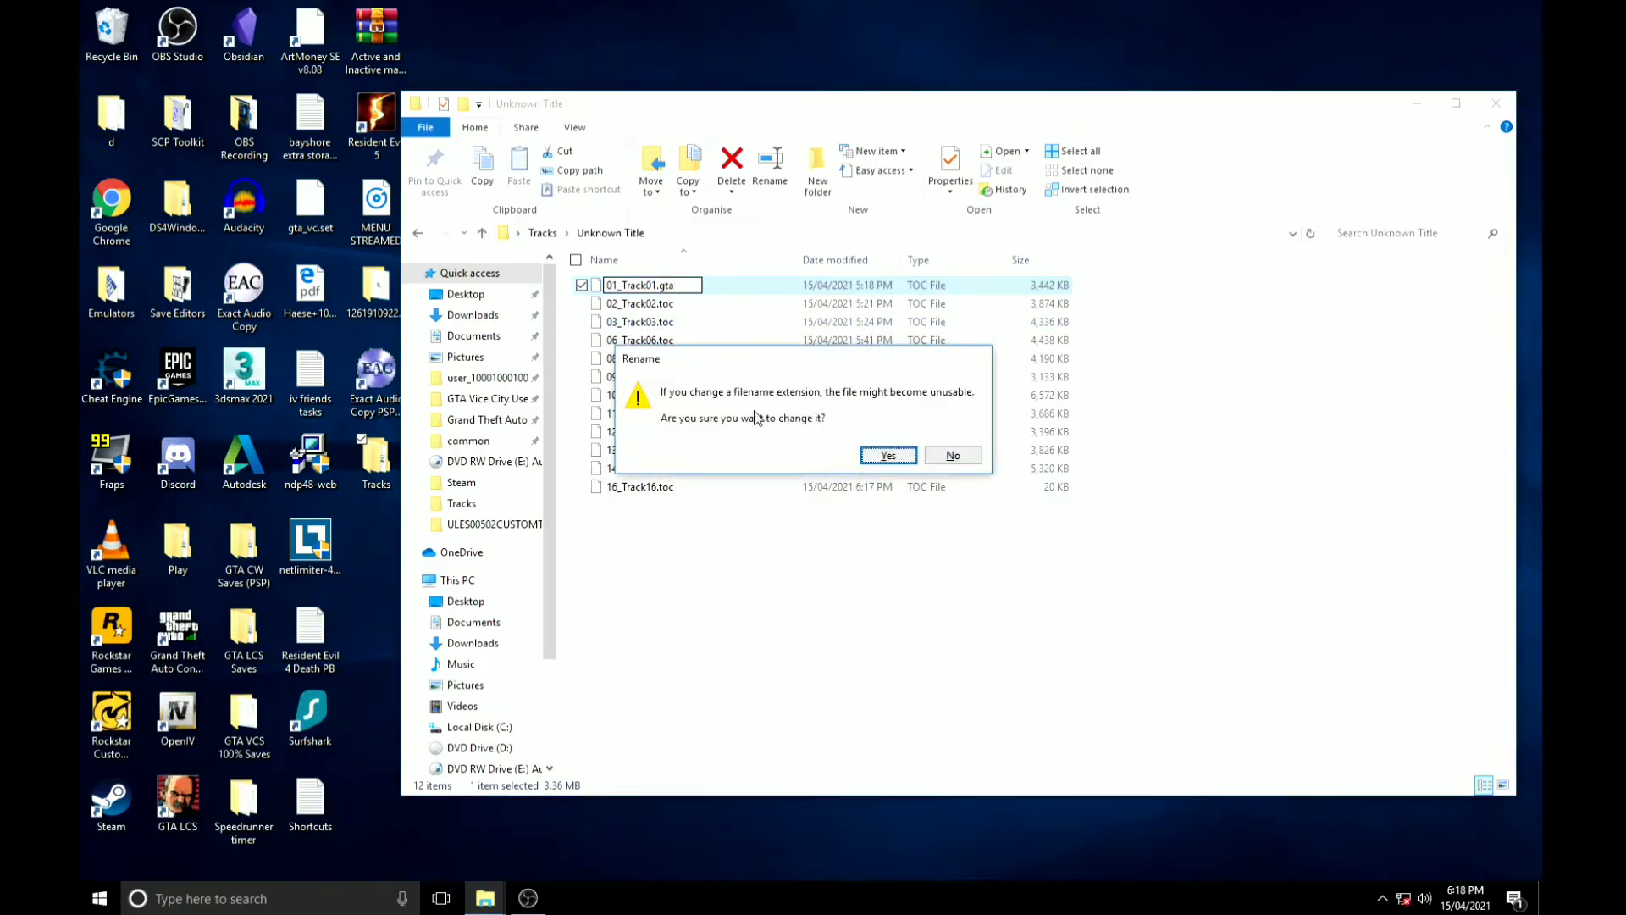
pyautogui.click(888, 455)
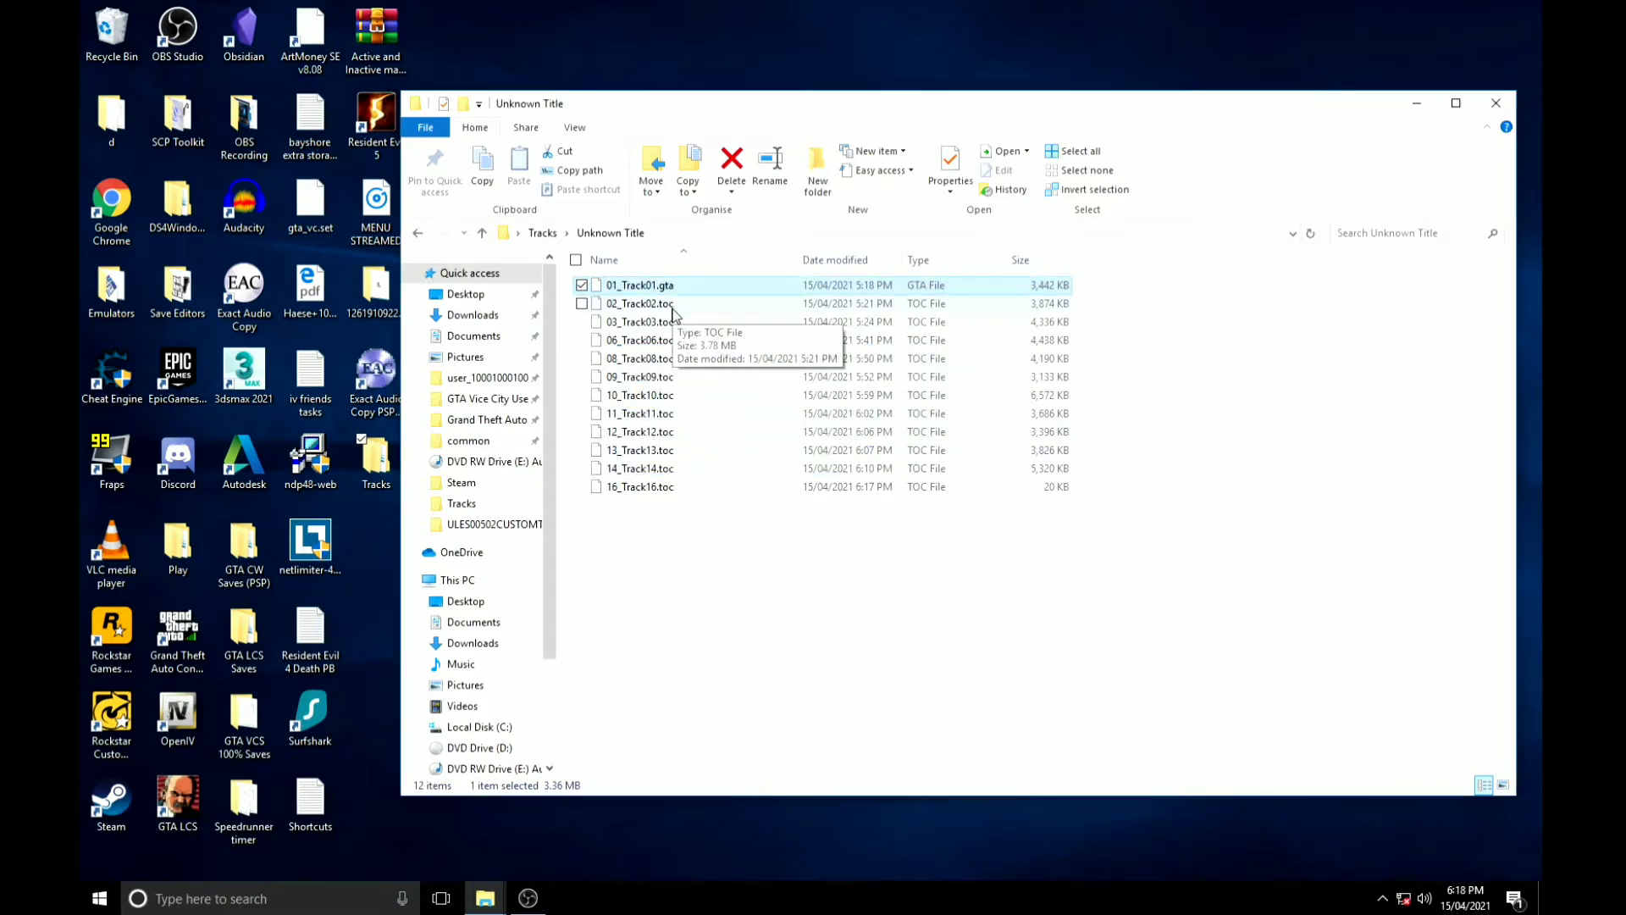
# Turn on File name extensions in the View options.
pyautogui.click(575, 127)
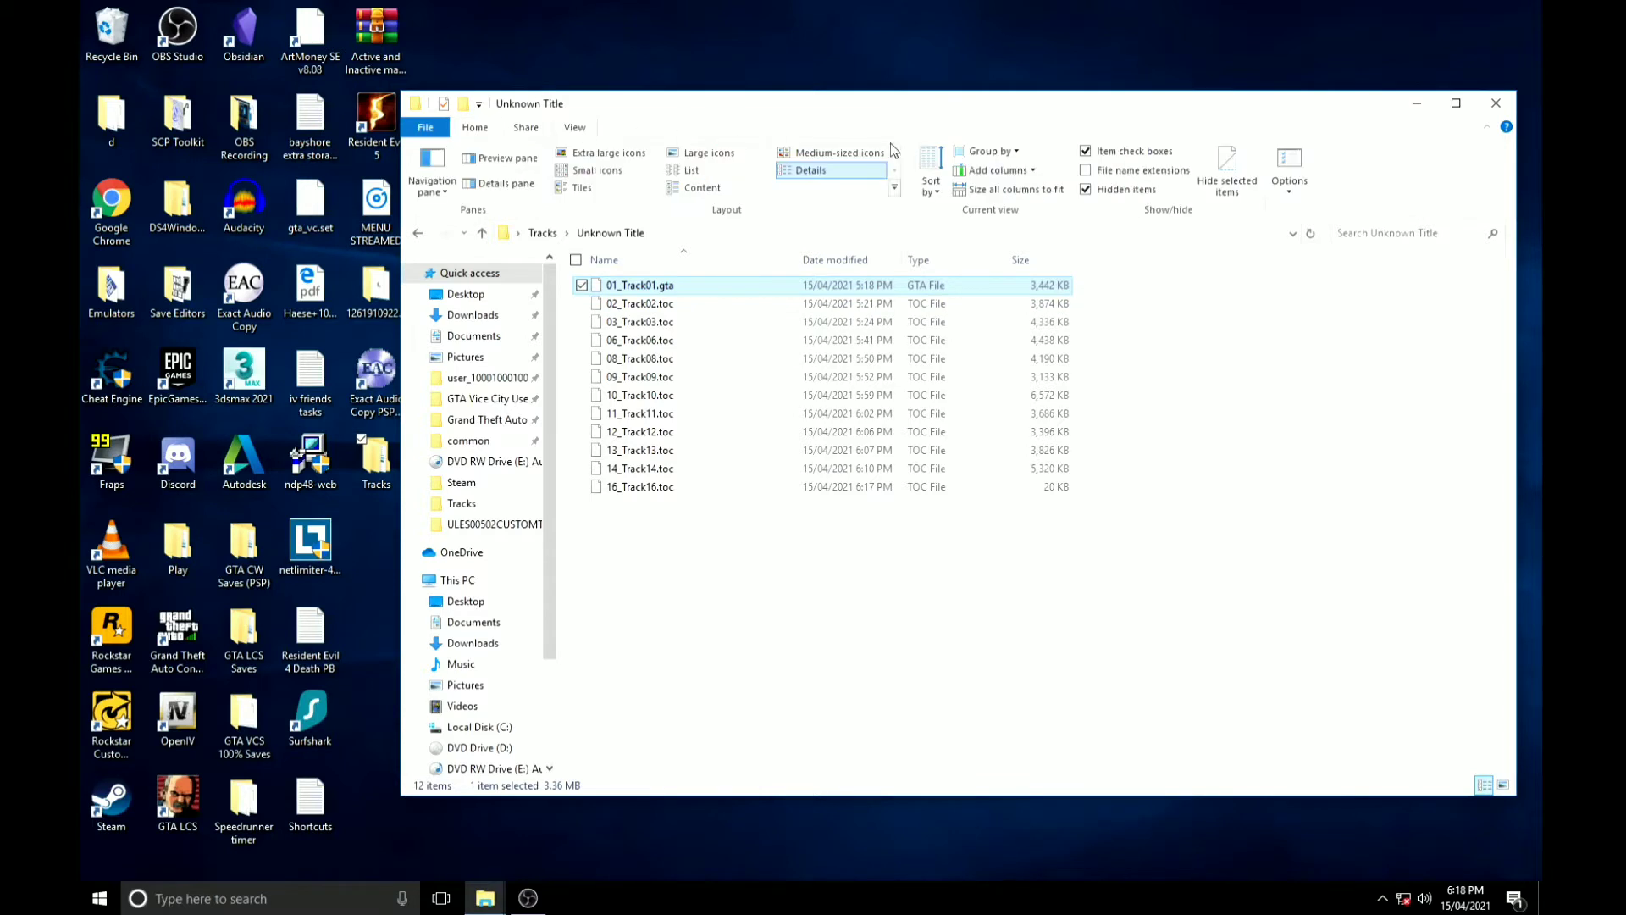
pyautogui.click(1093, 173)
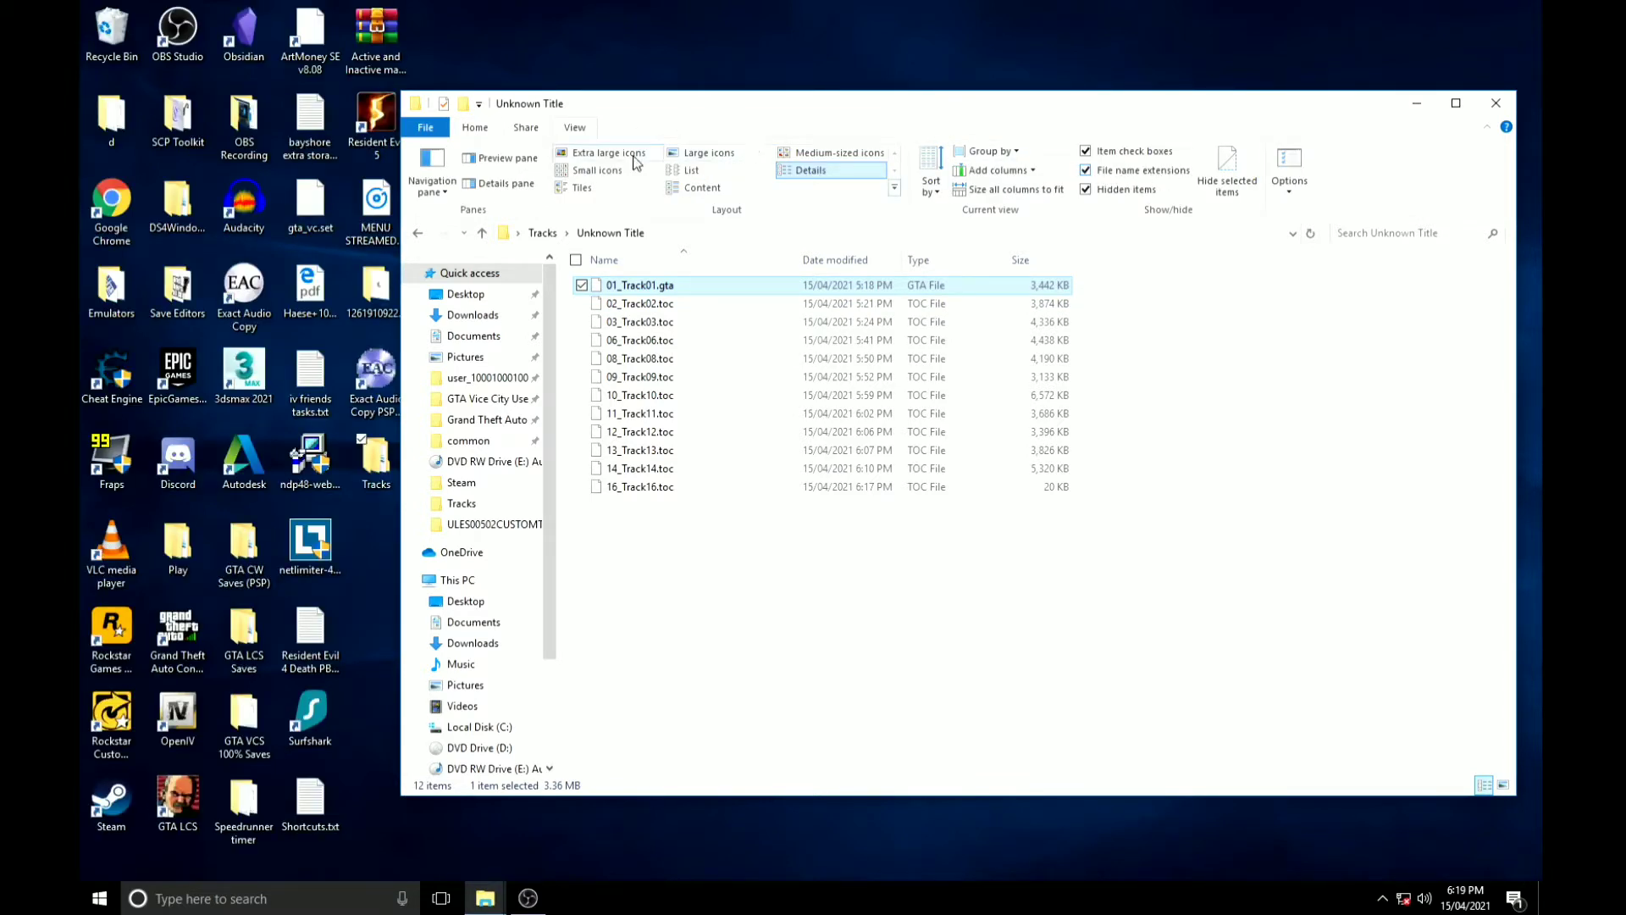
pyautogui.click(487, 127)
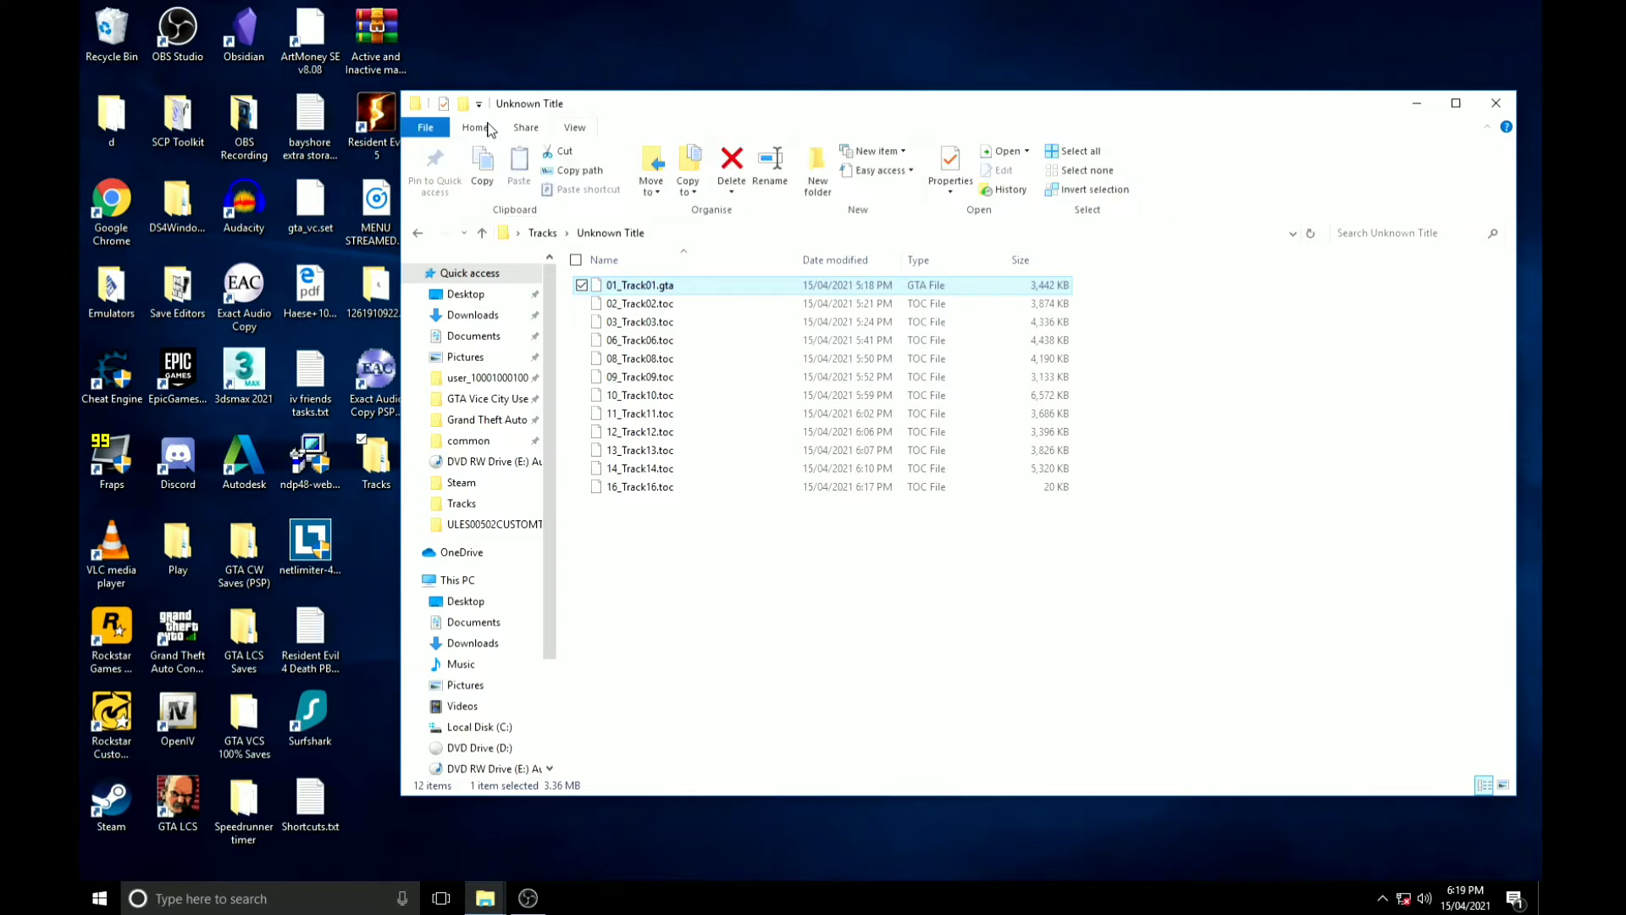
# Change 02_Track02 and 03_Track03 from .toc to .gta.
pyautogui.click(627, 305)
pyautogui.rightClick(627, 305)
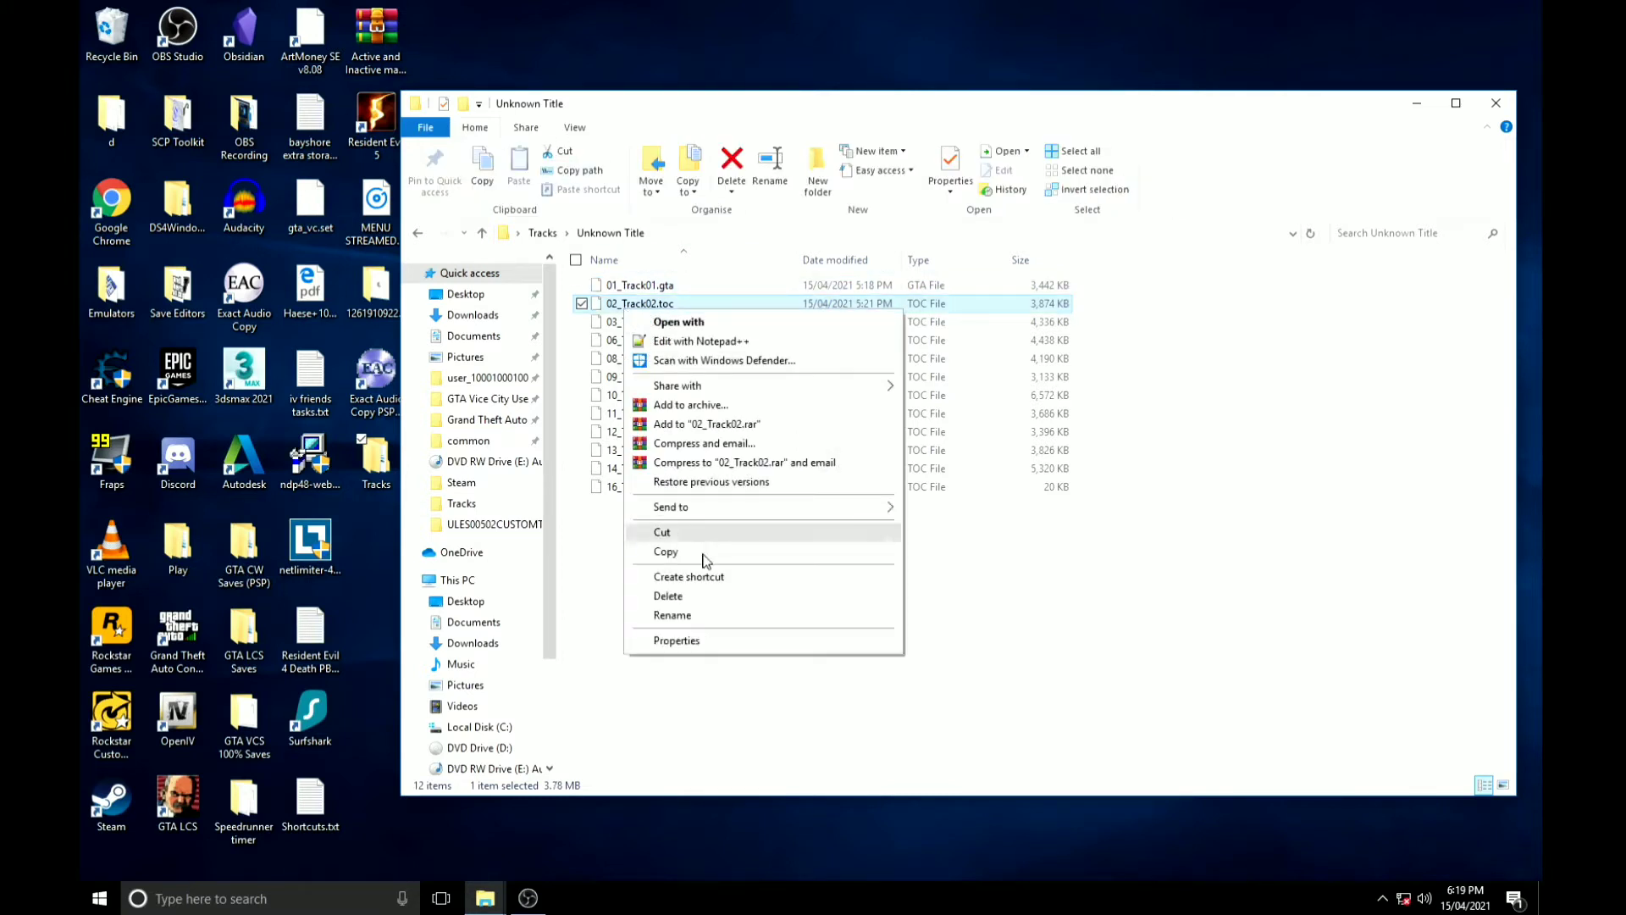
pyautogui.click(676, 641)
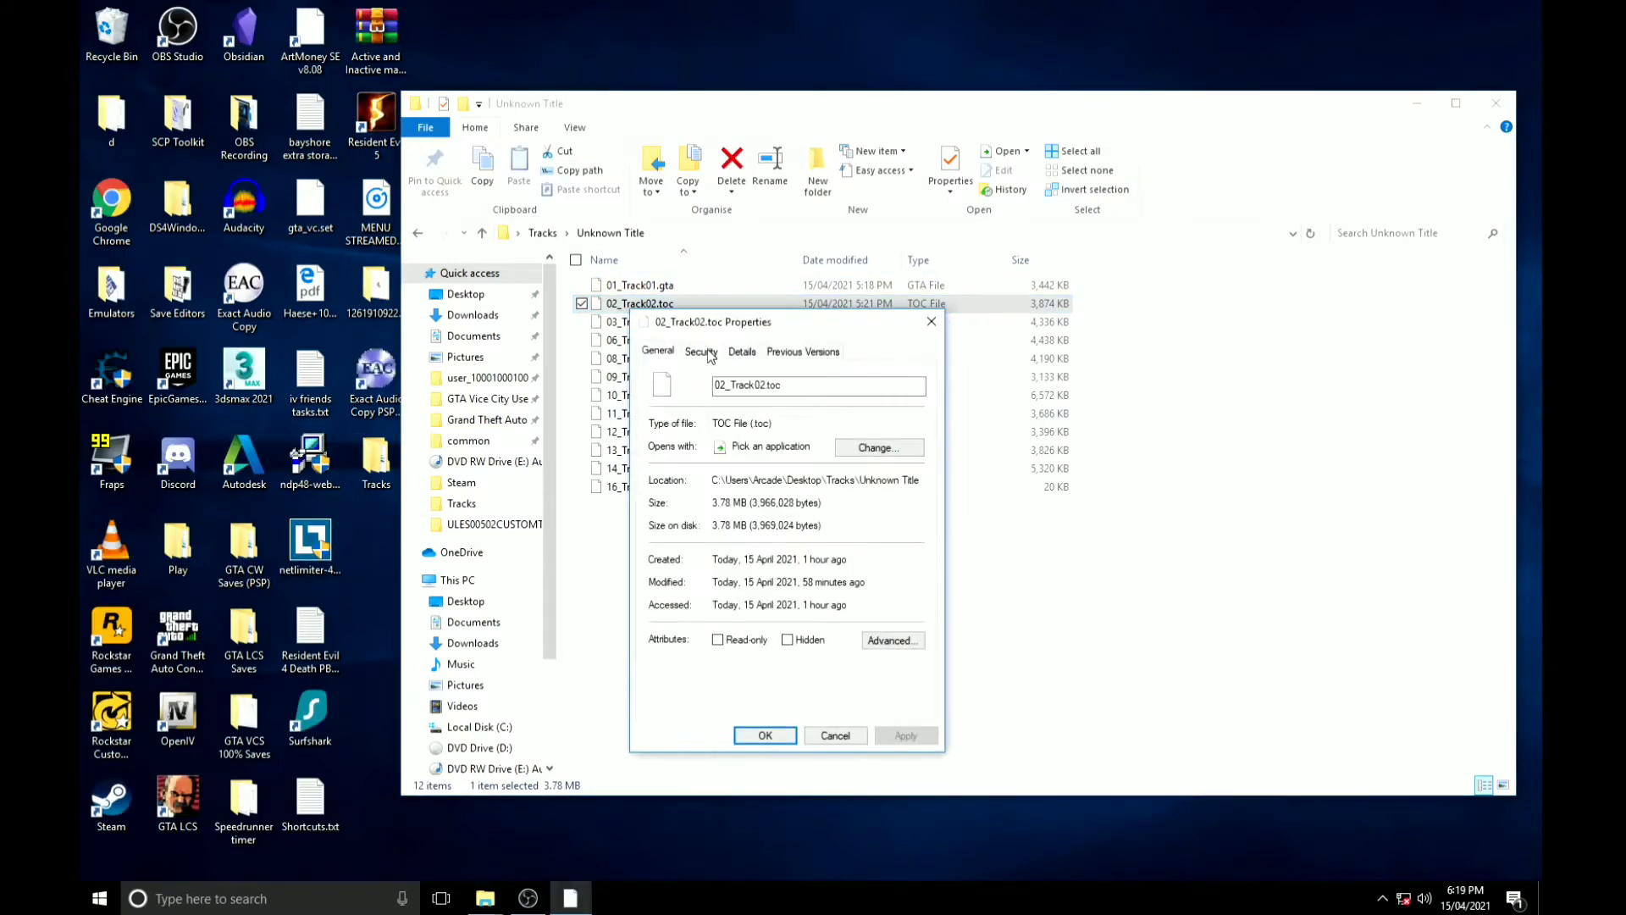
pyautogui.click(819, 391)
pyautogui.press('BackSpace')
pyautogui.press('BackSpace')
pyautogui.write('g')
pyautogui.press('Return')
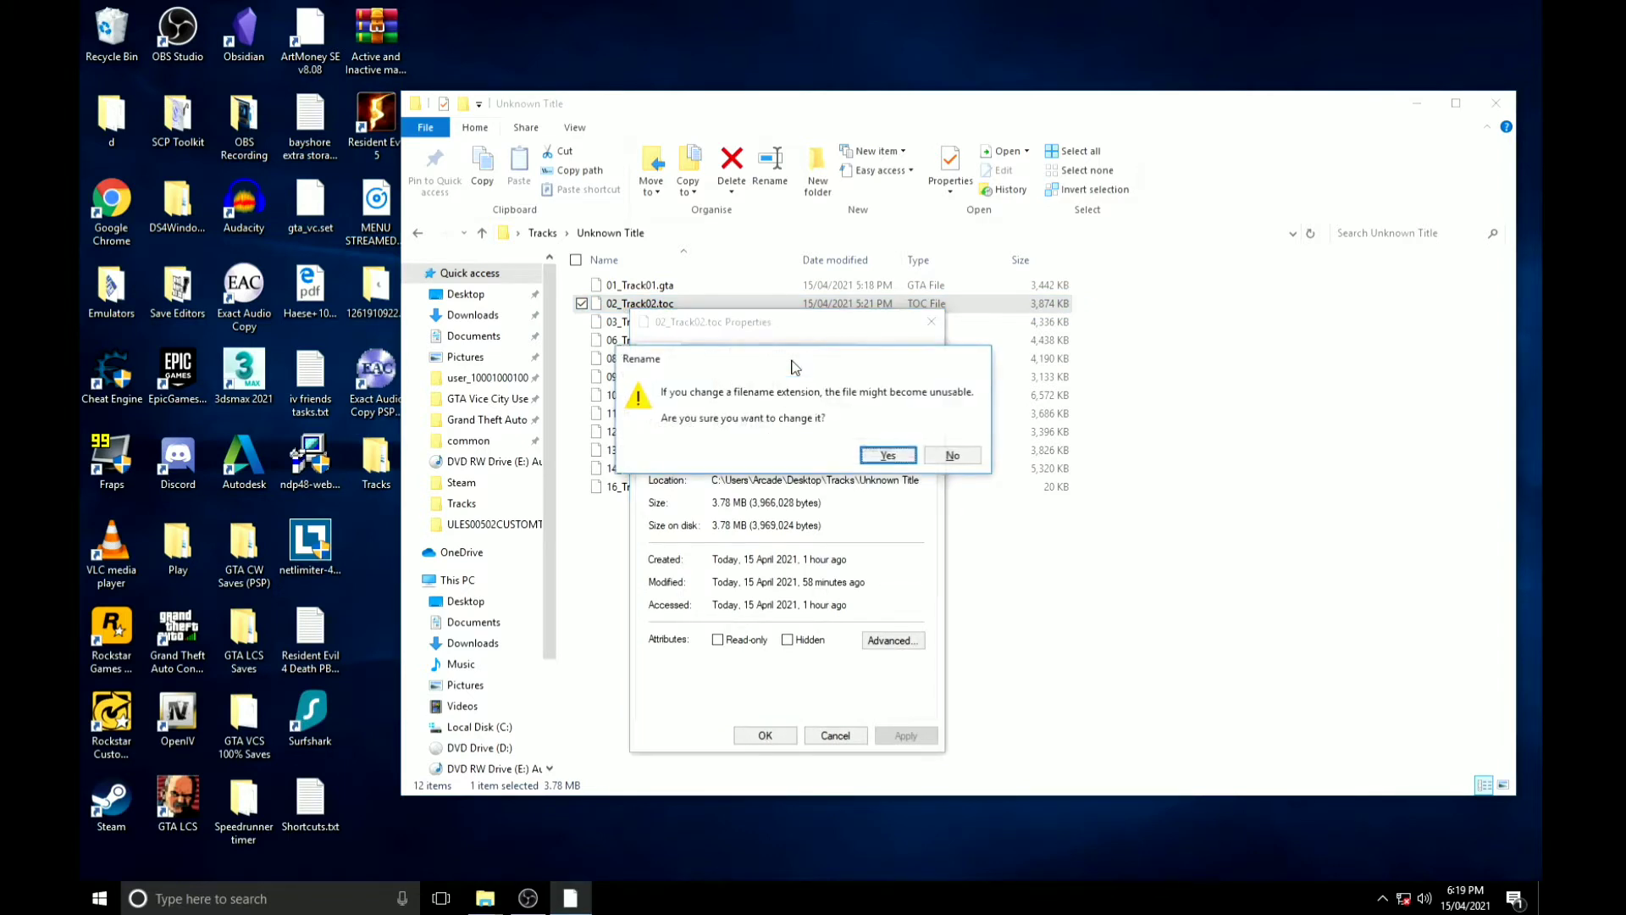
pyautogui.click(895, 458)
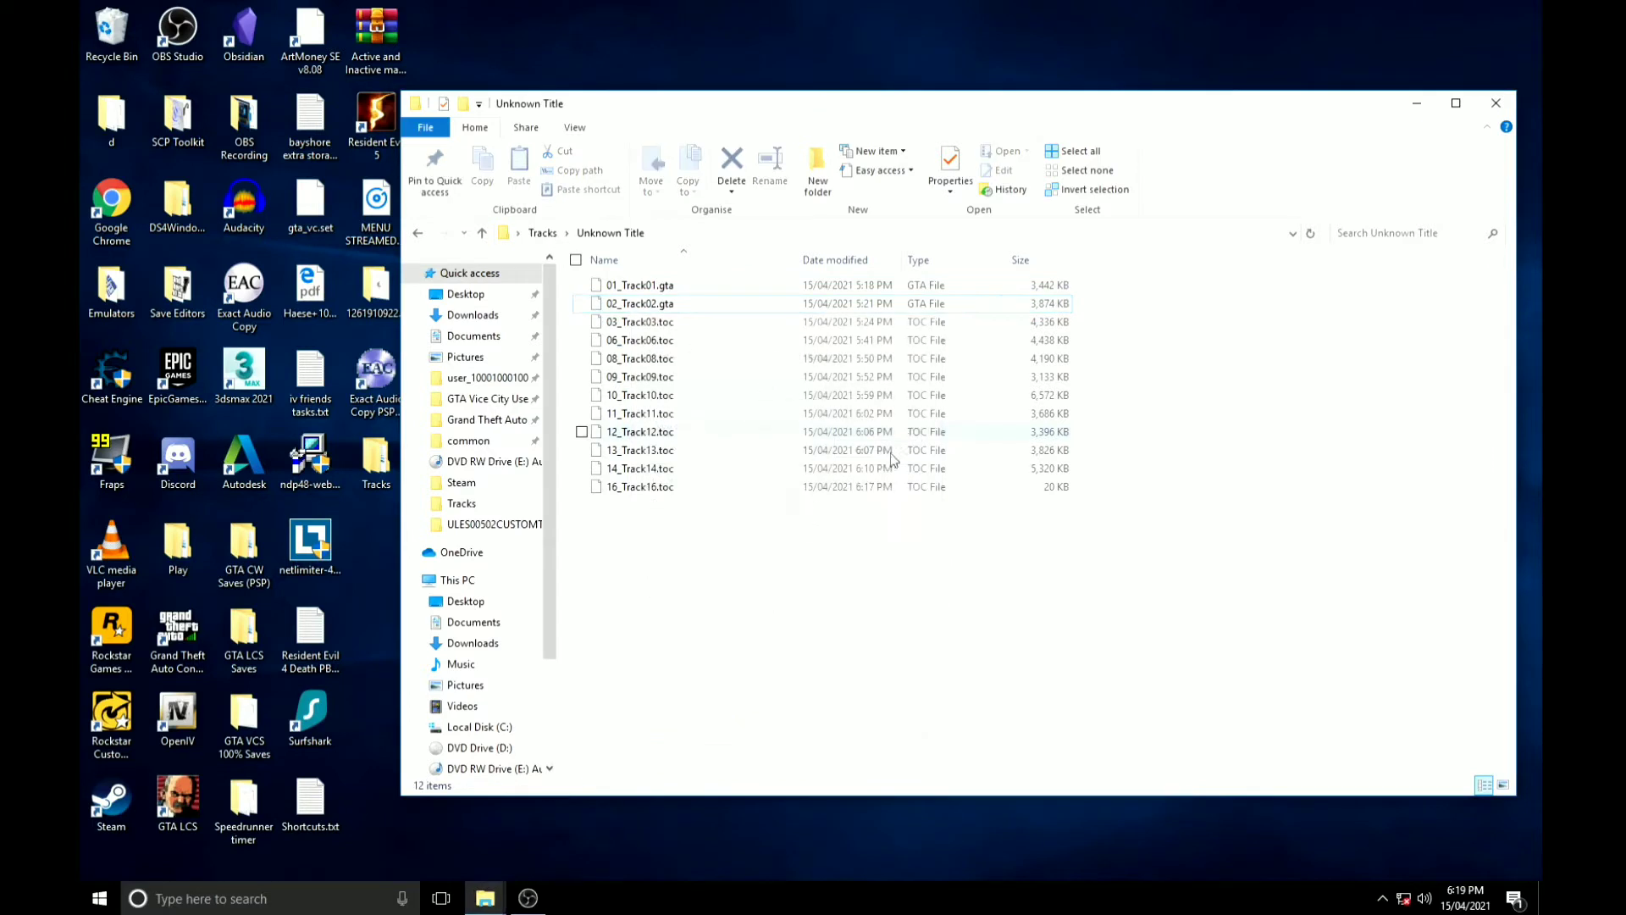
pyautogui.rightClick(665, 322)
pyautogui.click(724, 629)
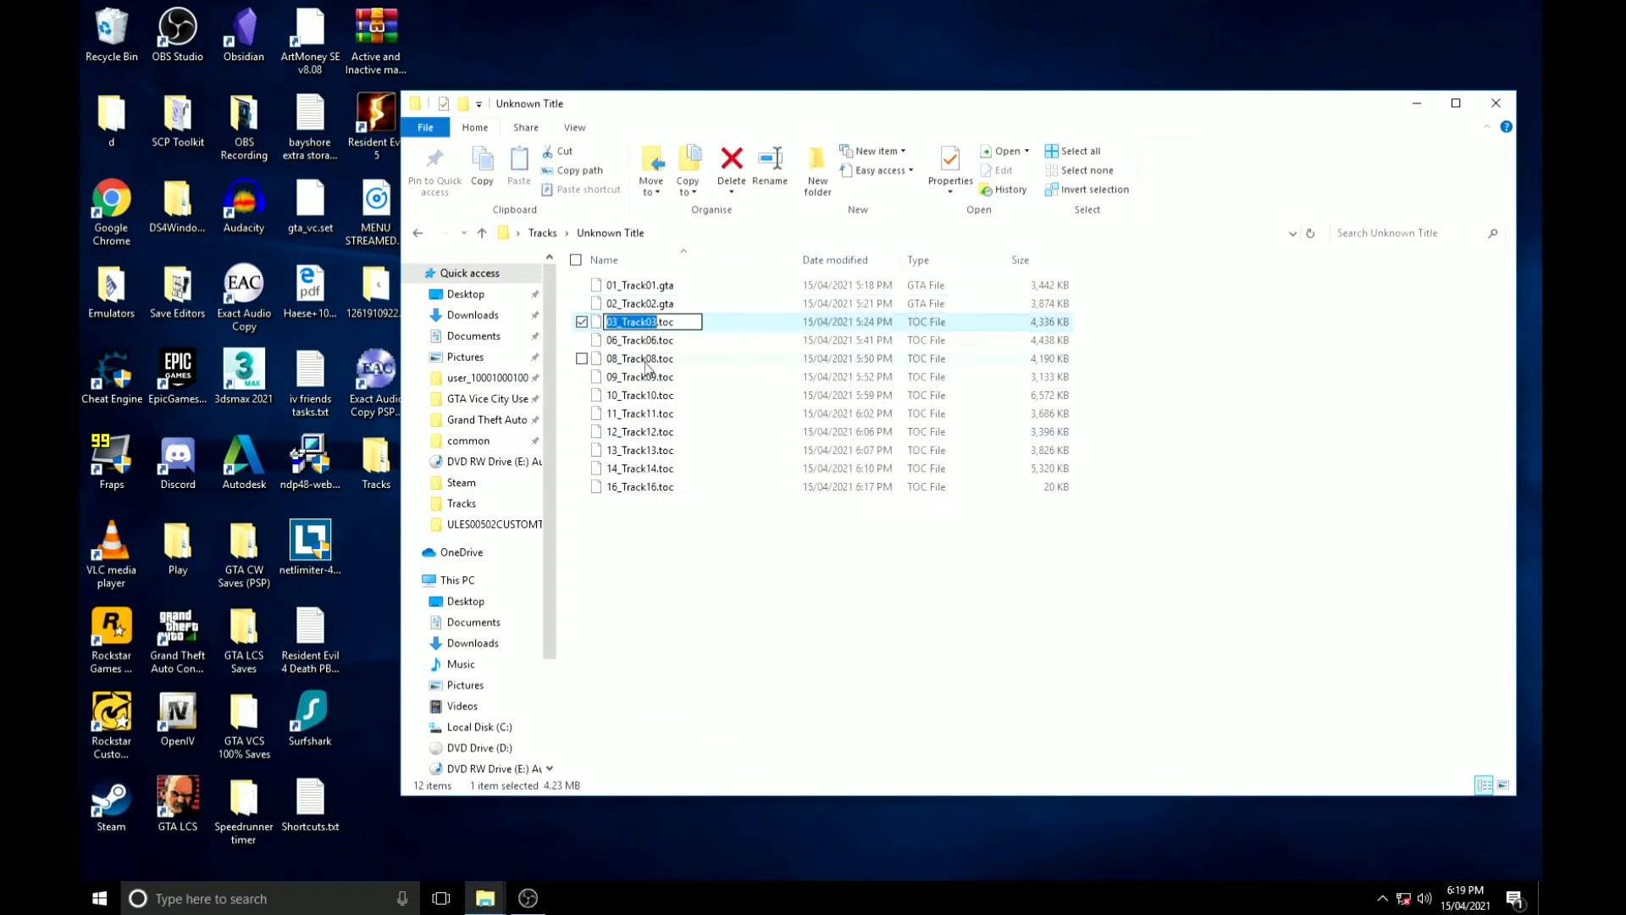
pyautogui.press('End')
pyautogui.press('BackSpace')
pyautogui.press('BackSpace')
pyautogui.press('BackSpace')
pyautogui.write('gta')
pyautogui.press('Return')
pyautogui.press('Return')
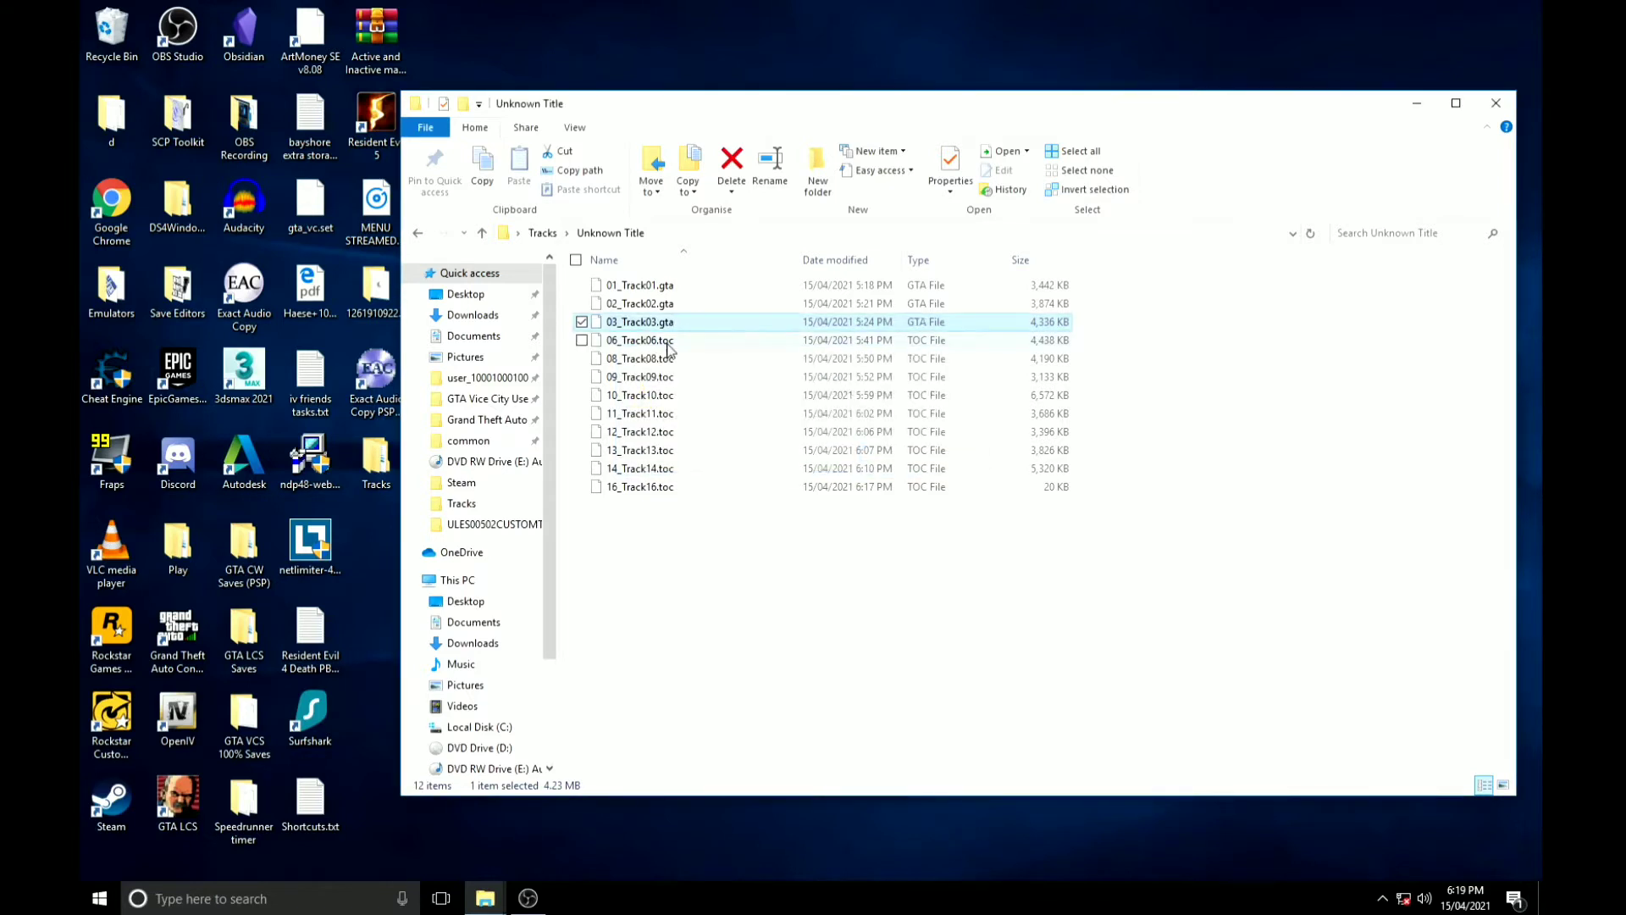
# Change 06_Track06, 08_Track08 and 09_Track09 from .toc to .gta.
pyautogui.rightClick(668, 340)
pyautogui.click(714, 650)
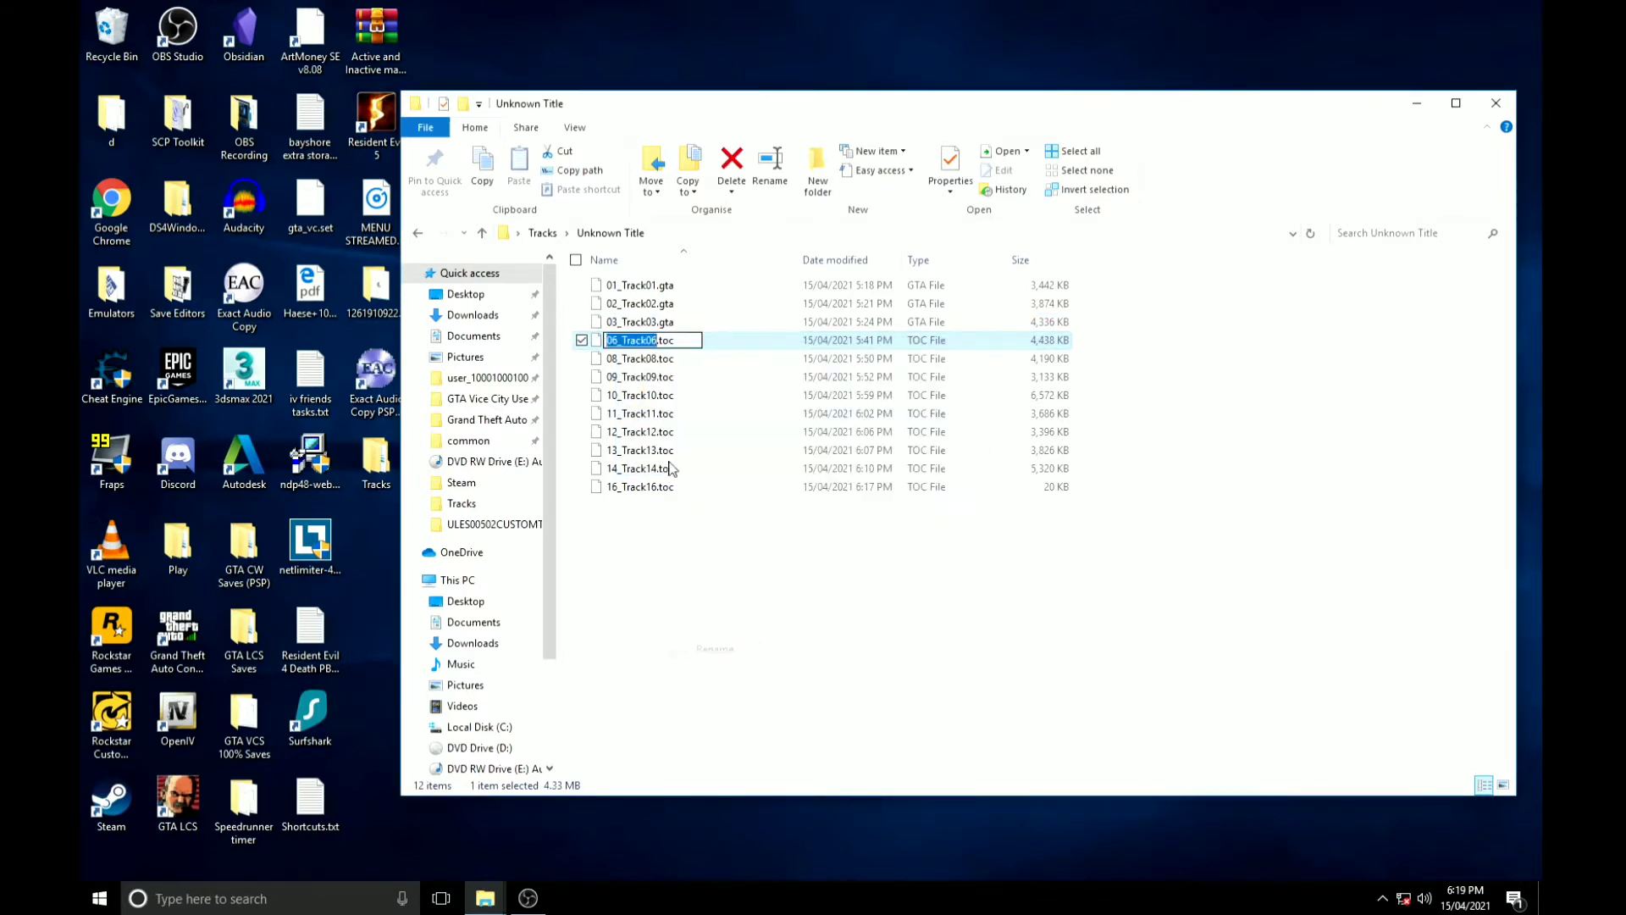
pyautogui.press('End')
pyautogui.write('gta')
pyautogui.press('Return')
pyautogui.press('Return')
pyautogui.click(673, 364)
pyautogui.rightClick(673, 365)
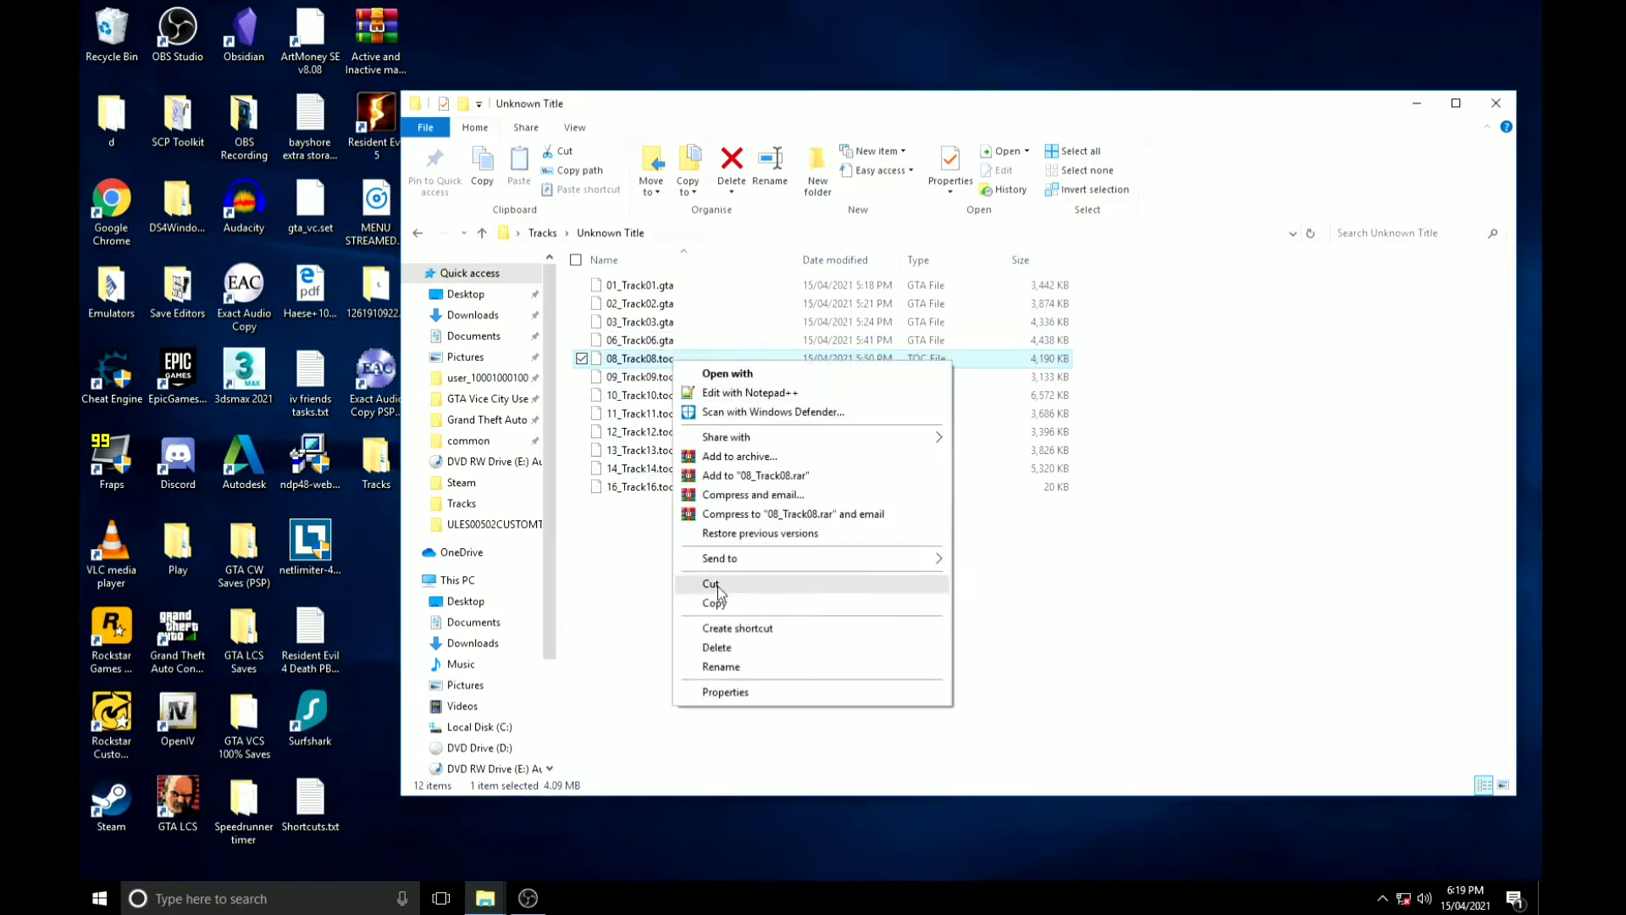
pyautogui.click(718, 658)
pyautogui.press('End')
pyautogui.press('BackSpace')
pyautogui.press('BackSpace')
pyautogui.write('gta')
pyautogui.press('Return')
pyautogui.press('Return')
pyautogui.rightClick(690, 382)
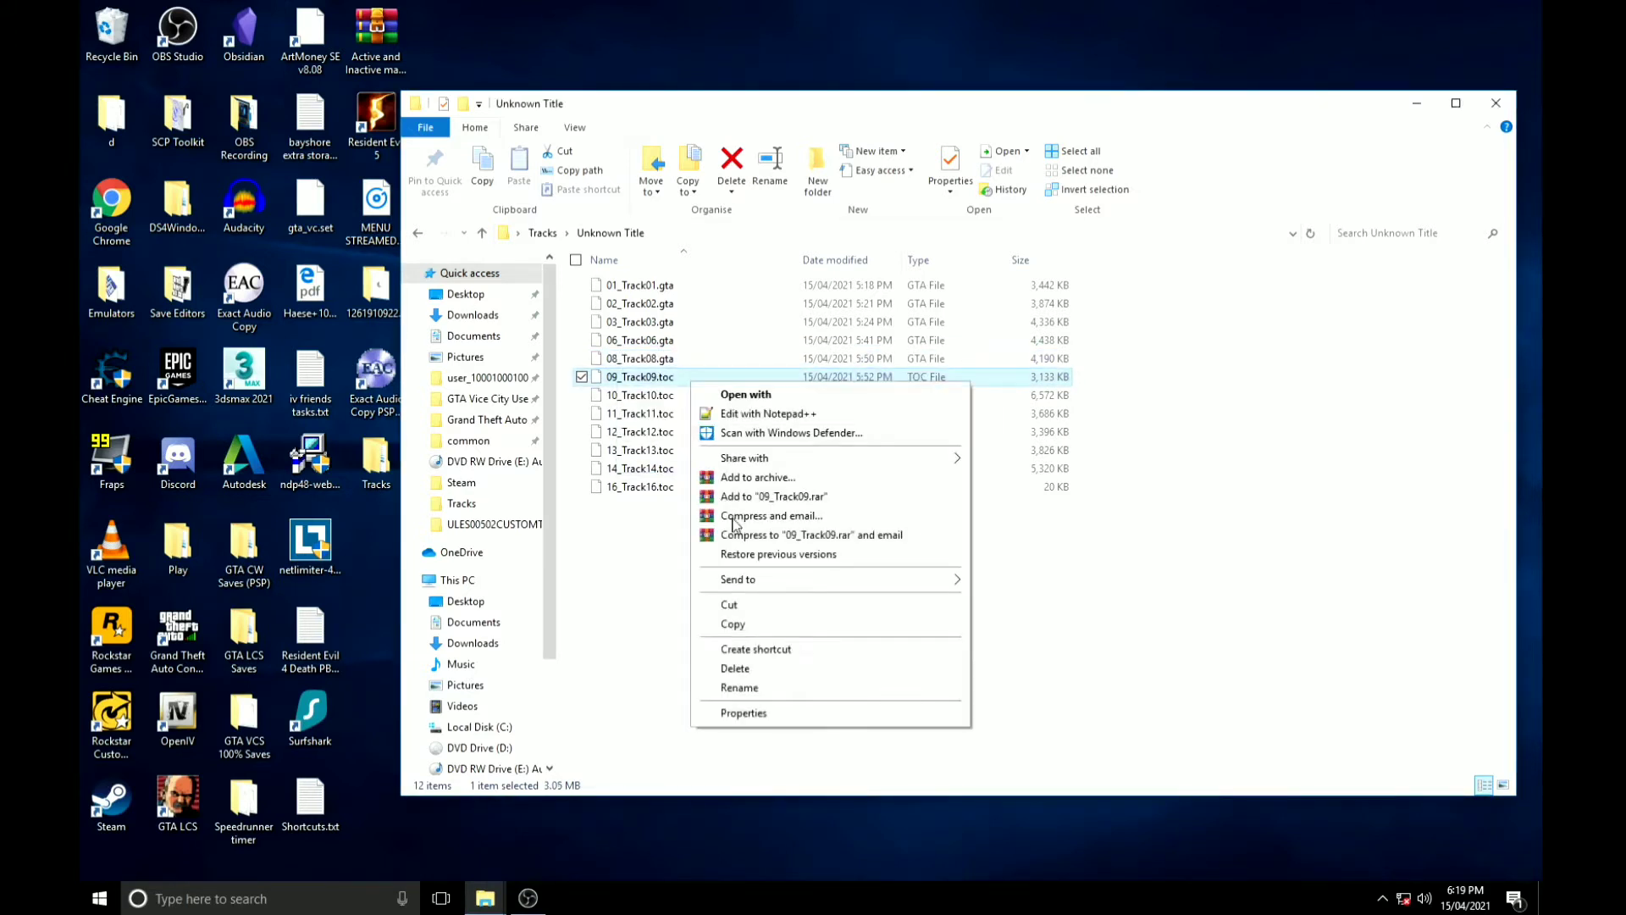
pyautogui.click(745, 689)
pyautogui.press('End')
pyautogui.press('BackSpace')
pyautogui.press('BackSpace')
pyautogui.press('BackSpace')
pyautogui.write('gta')
pyautogui.press('Return')
pyautogui.press('Return')
# Change 10_Track10, 11_Track11 and 12_Track12 from .toc to .gta.
pyautogui.click(686, 396)
pyautogui.rightClick(684, 395)
pyautogui.click(746, 702)
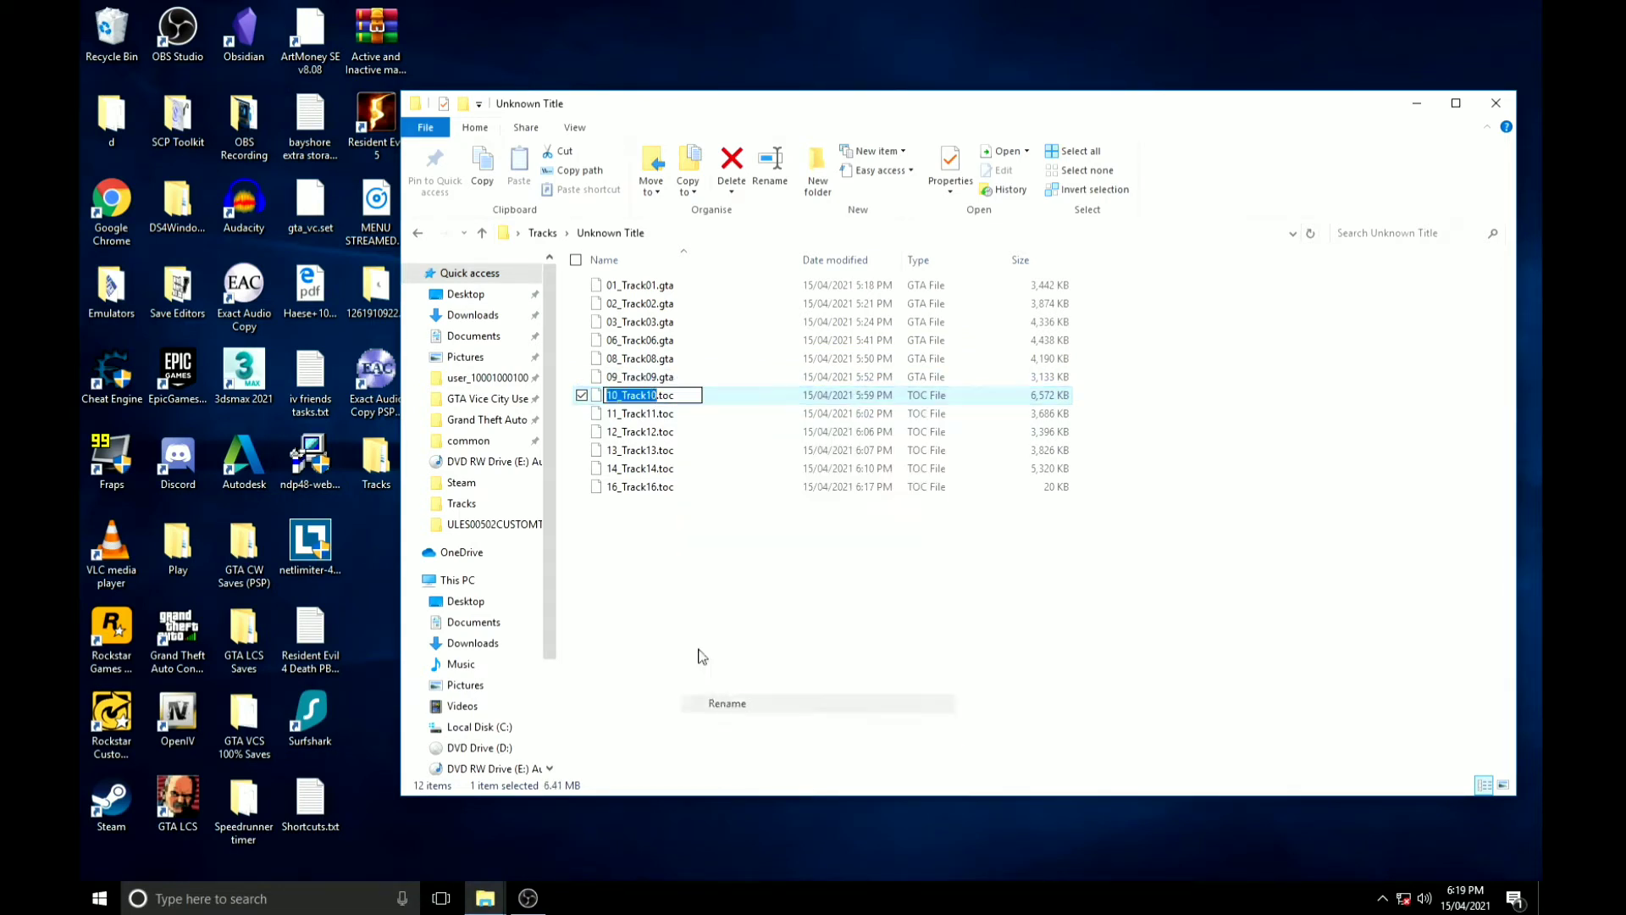
pyautogui.press('End')
pyautogui.press('BackSpace')
pyautogui.press('BackSpace')
pyautogui.press('BackSpace')
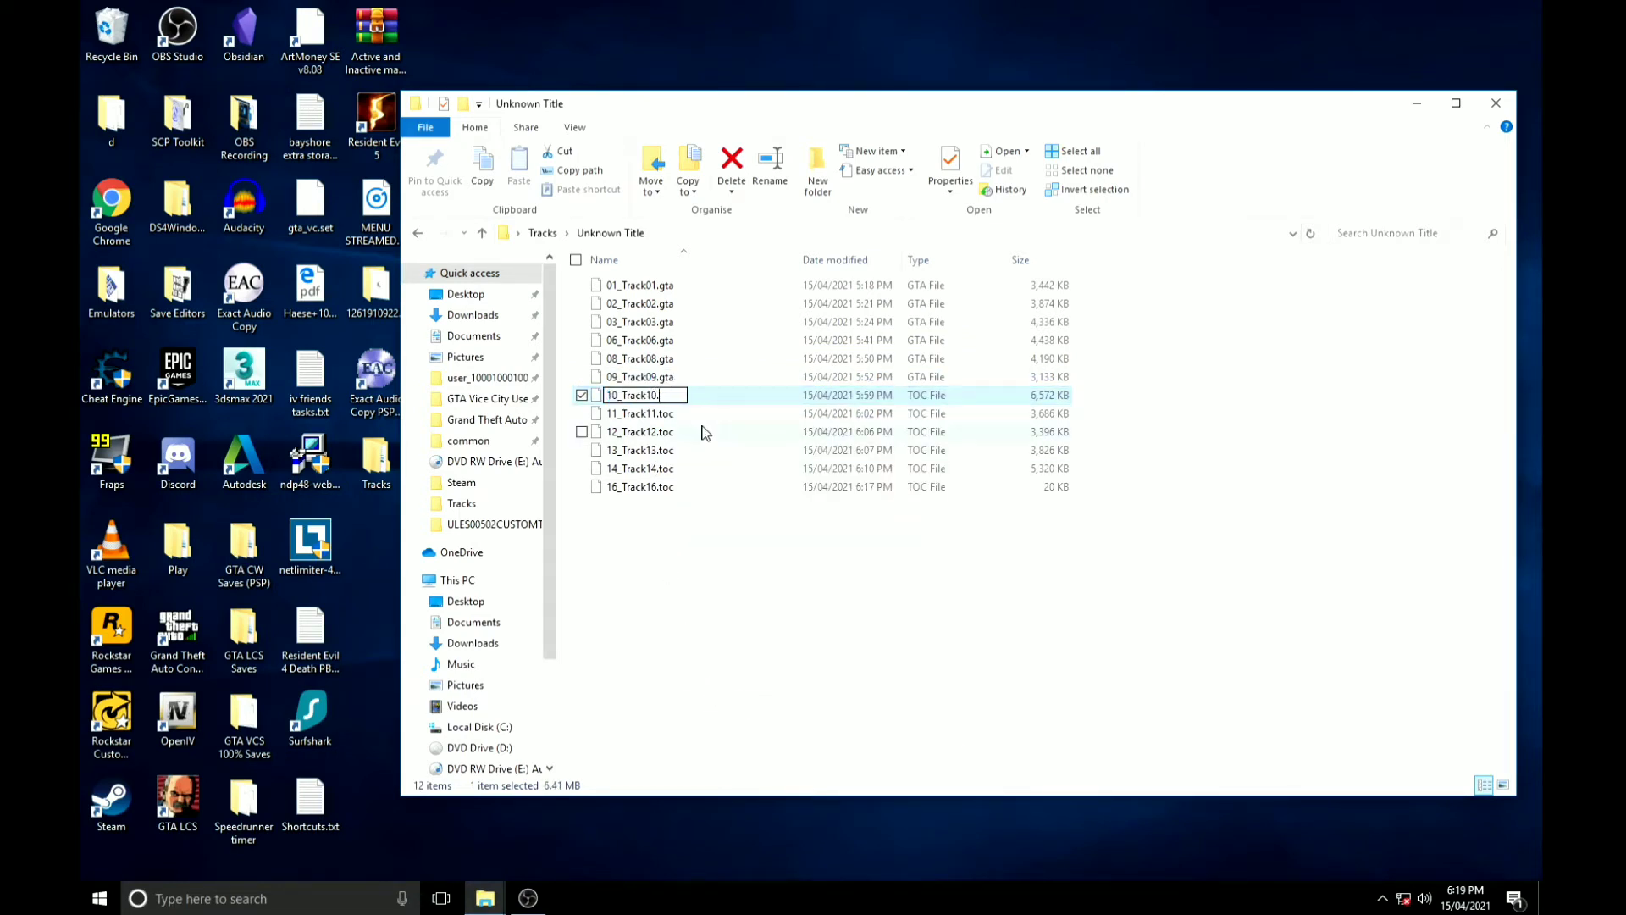
pyautogui.write('gta')
pyautogui.press('Return')
pyautogui.press('Return')
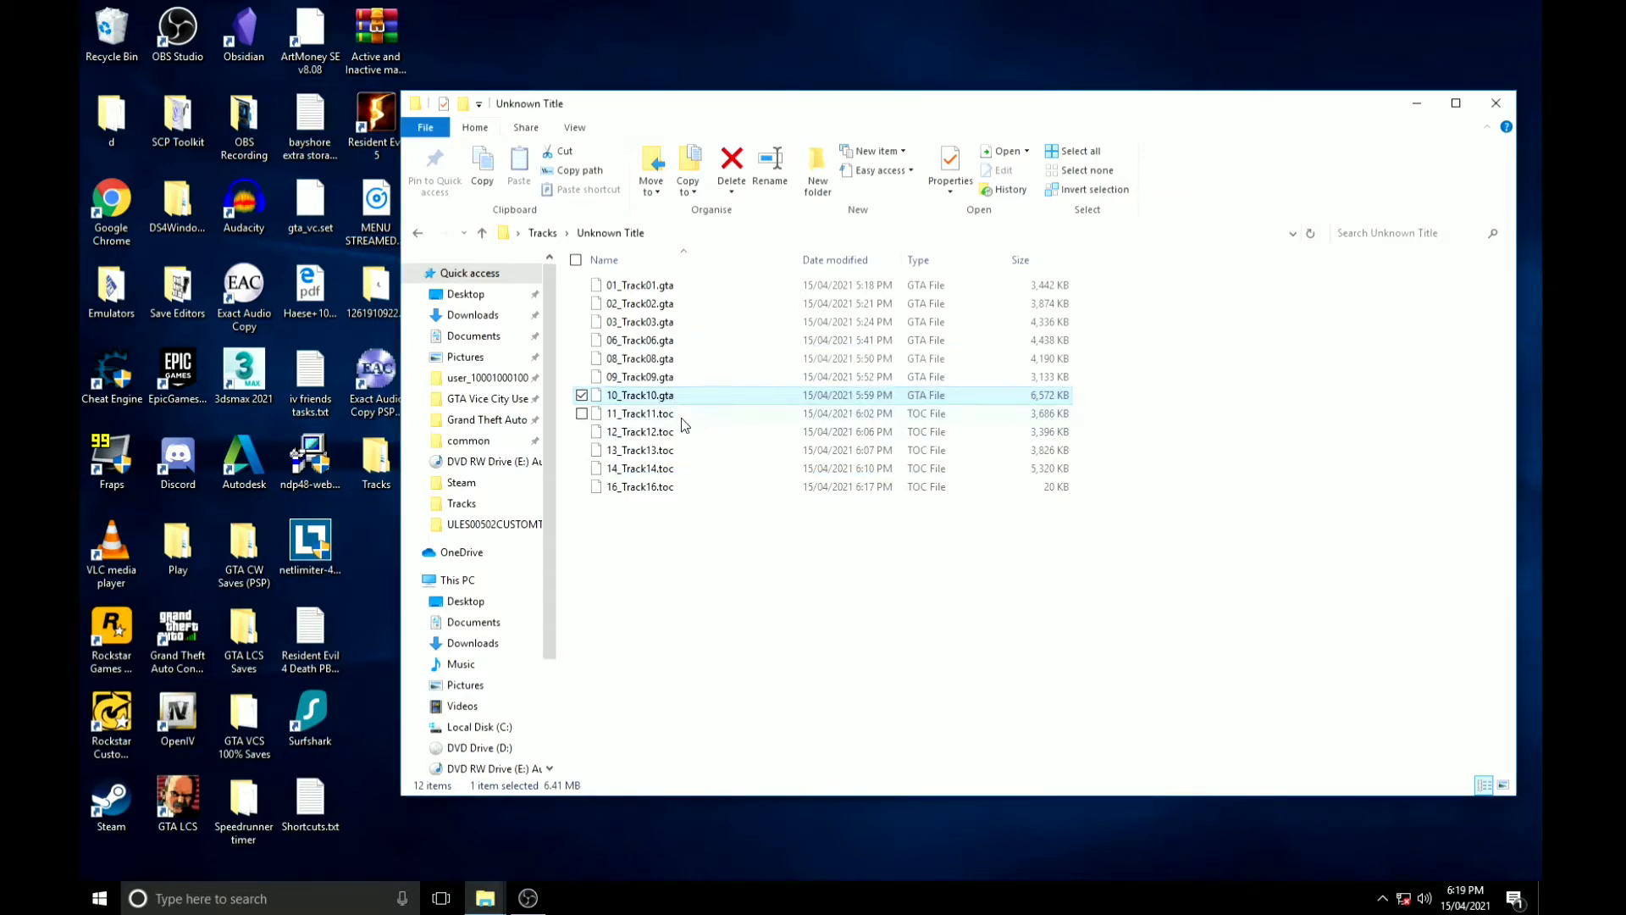
pyautogui.rightClick(685, 415)
pyautogui.click(729, 724)
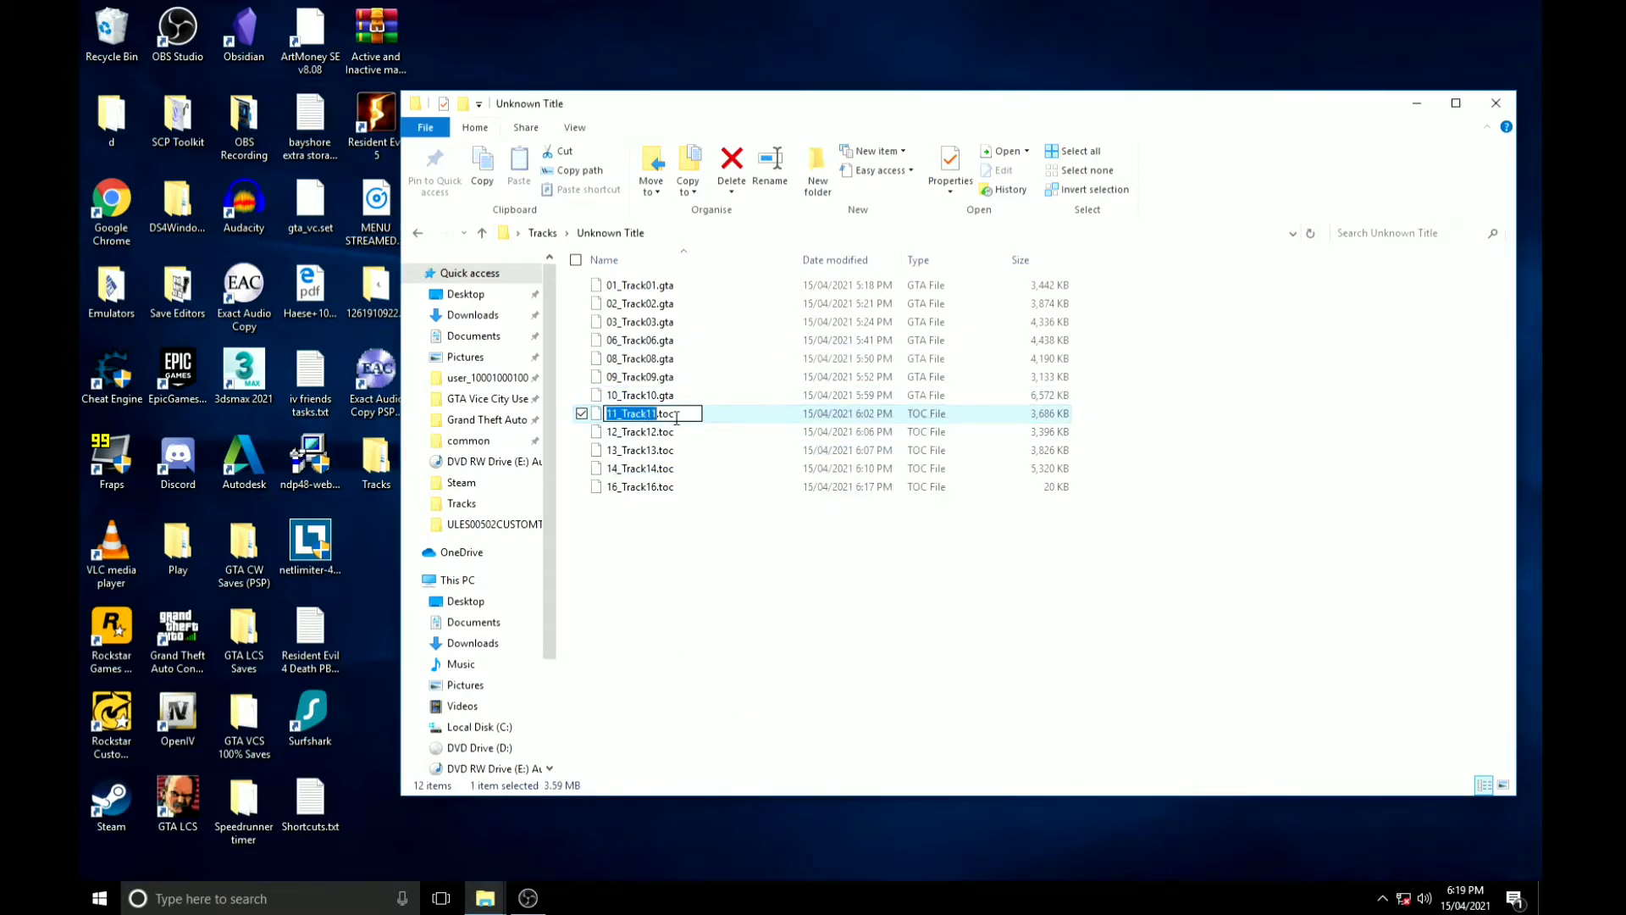
pyautogui.press('End')
pyautogui.press('BackSpace')
pyautogui.press('BackSpace')
pyautogui.press('Return')
pyautogui.press('Return')
pyautogui.click(679, 431)
pyautogui.rightClick(679, 430)
pyautogui.click(720, 748)
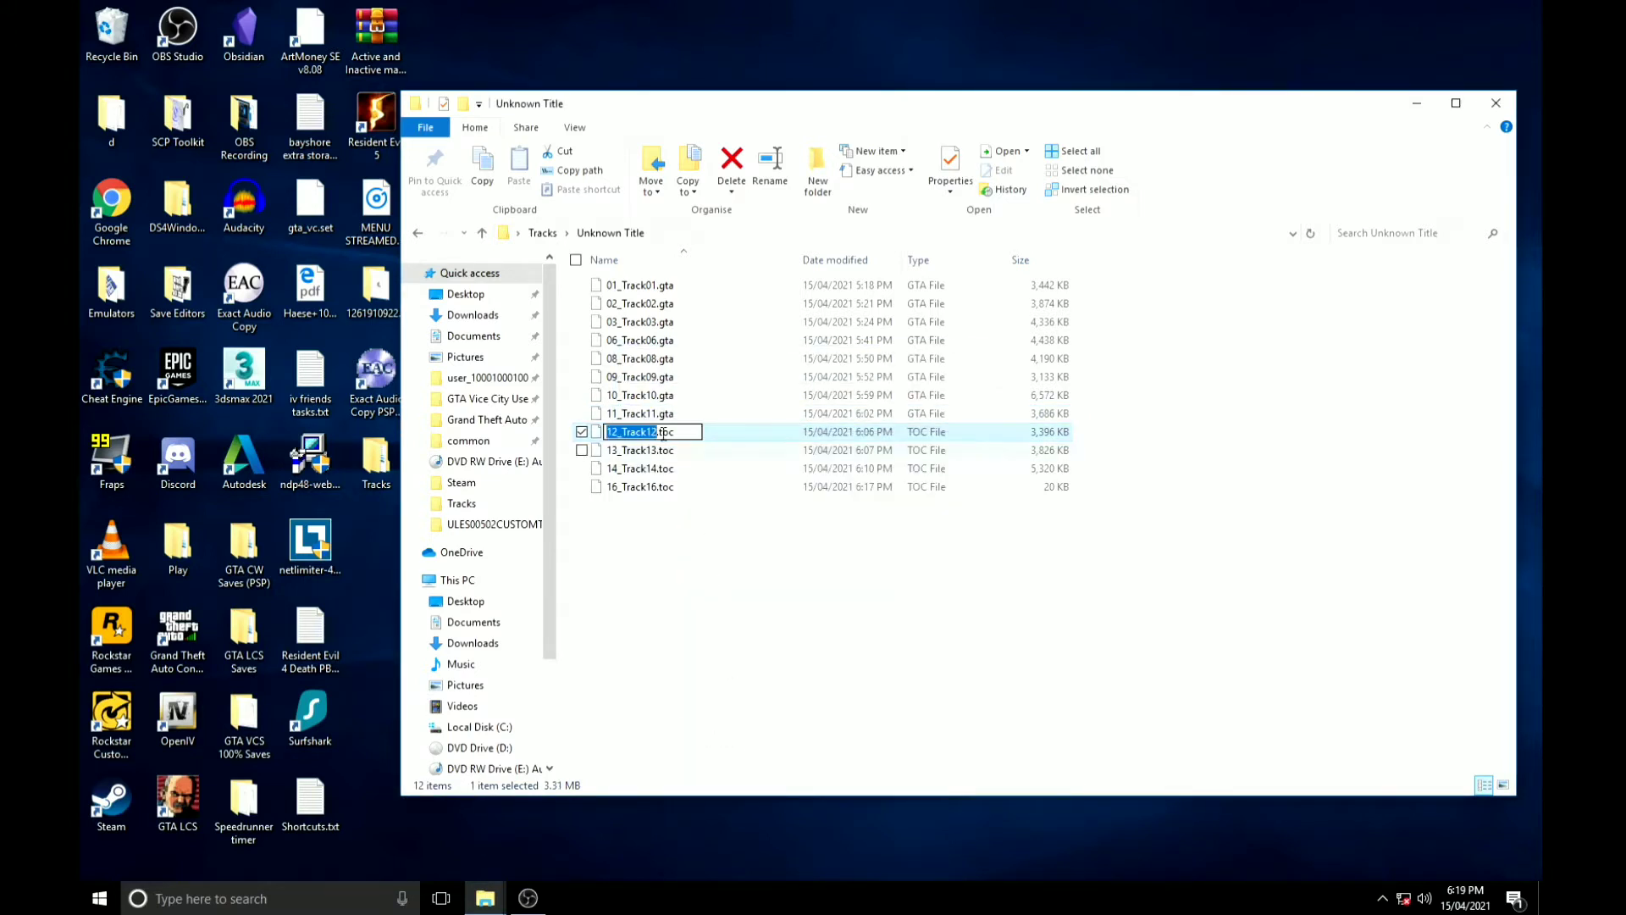
pyautogui.press('End')
pyautogui.press('BackSpace')
pyautogui.press('BackSpace')
pyautogui.write('gta')
# Change 13_Track13, 14_Track14 and 16_Track16 from .toc to .gta.
pyautogui.press('Return')
pyautogui.press('Return')
pyautogui.click(679, 449)
pyautogui.rightClick(678, 447)
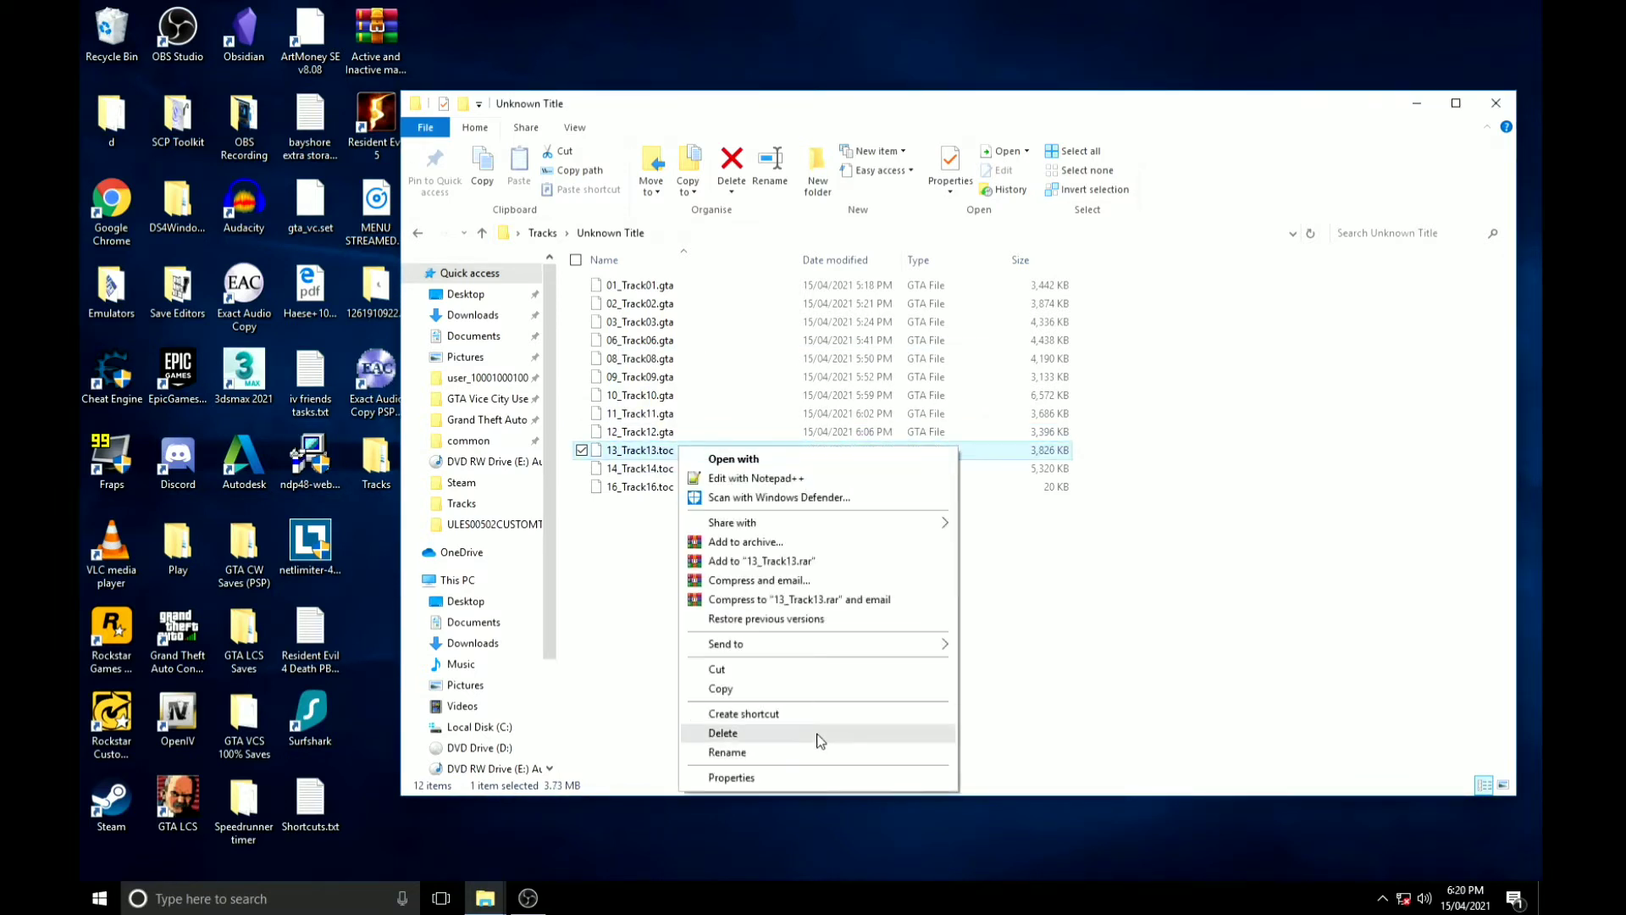
pyautogui.click(725, 758)
pyautogui.click(682, 449)
pyautogui.press('BackSpace')
pyautogui.press('BackSpace')
pyautogui.press('BackSpace')
pyautogui.write('gta')
pyautogui.press('Return')
pyautogui.press('Return')
pyautogui.rightClick(677, 468)
pyautogui.click(735, 769)
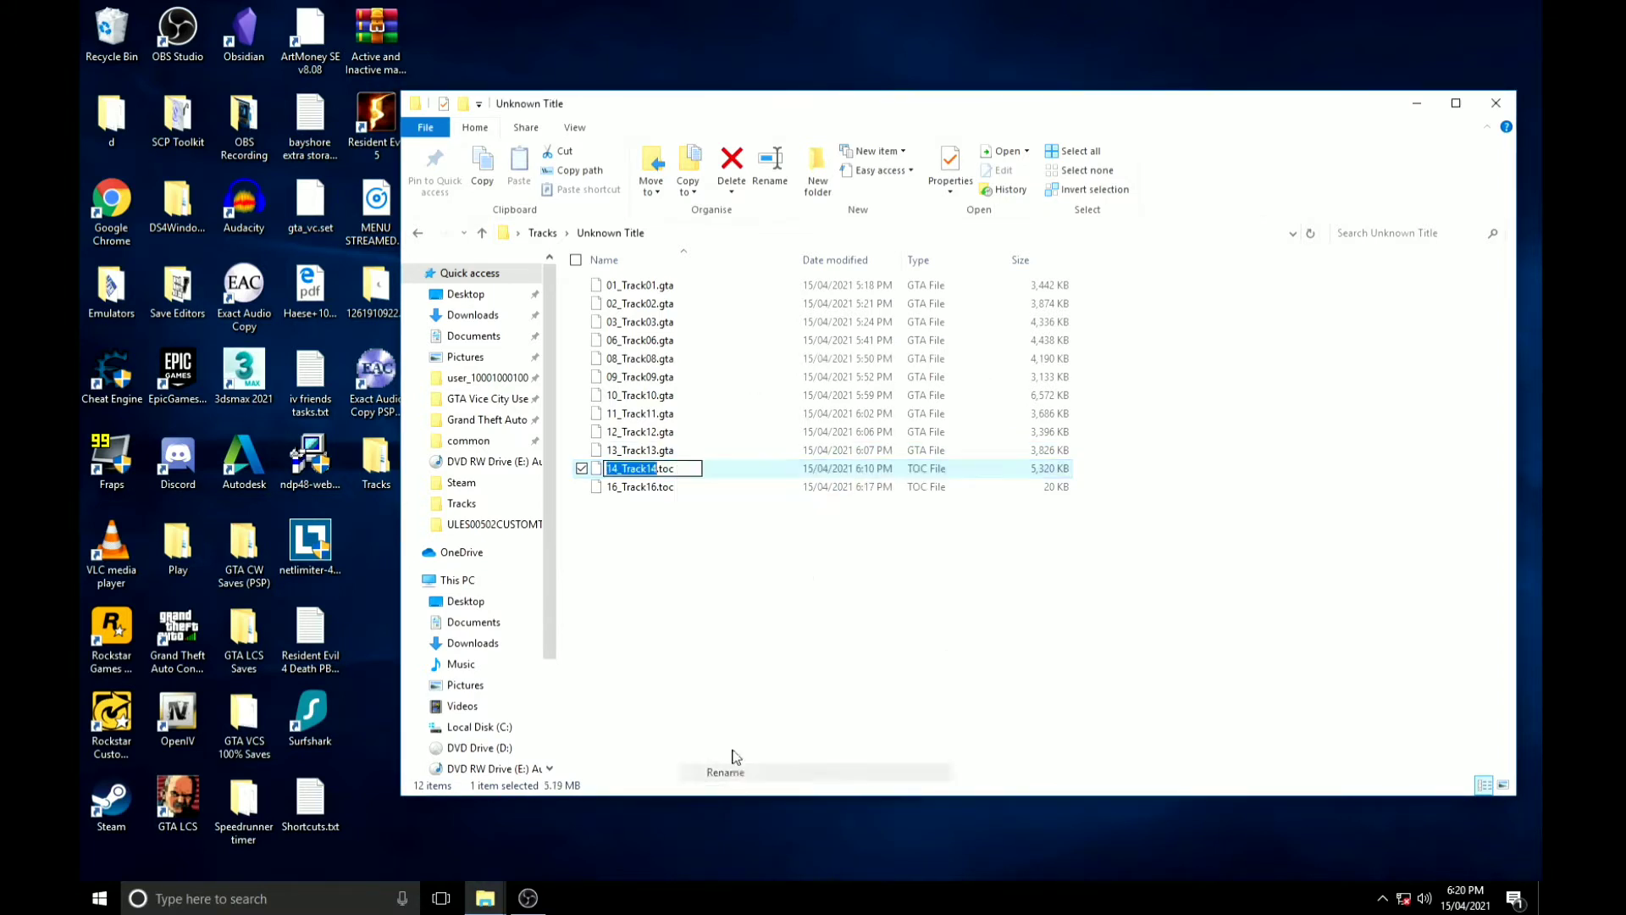
pyautogui.click(678, 469)
pyautogui.press('BackSpace')
pyautogui.press('BackSpace')
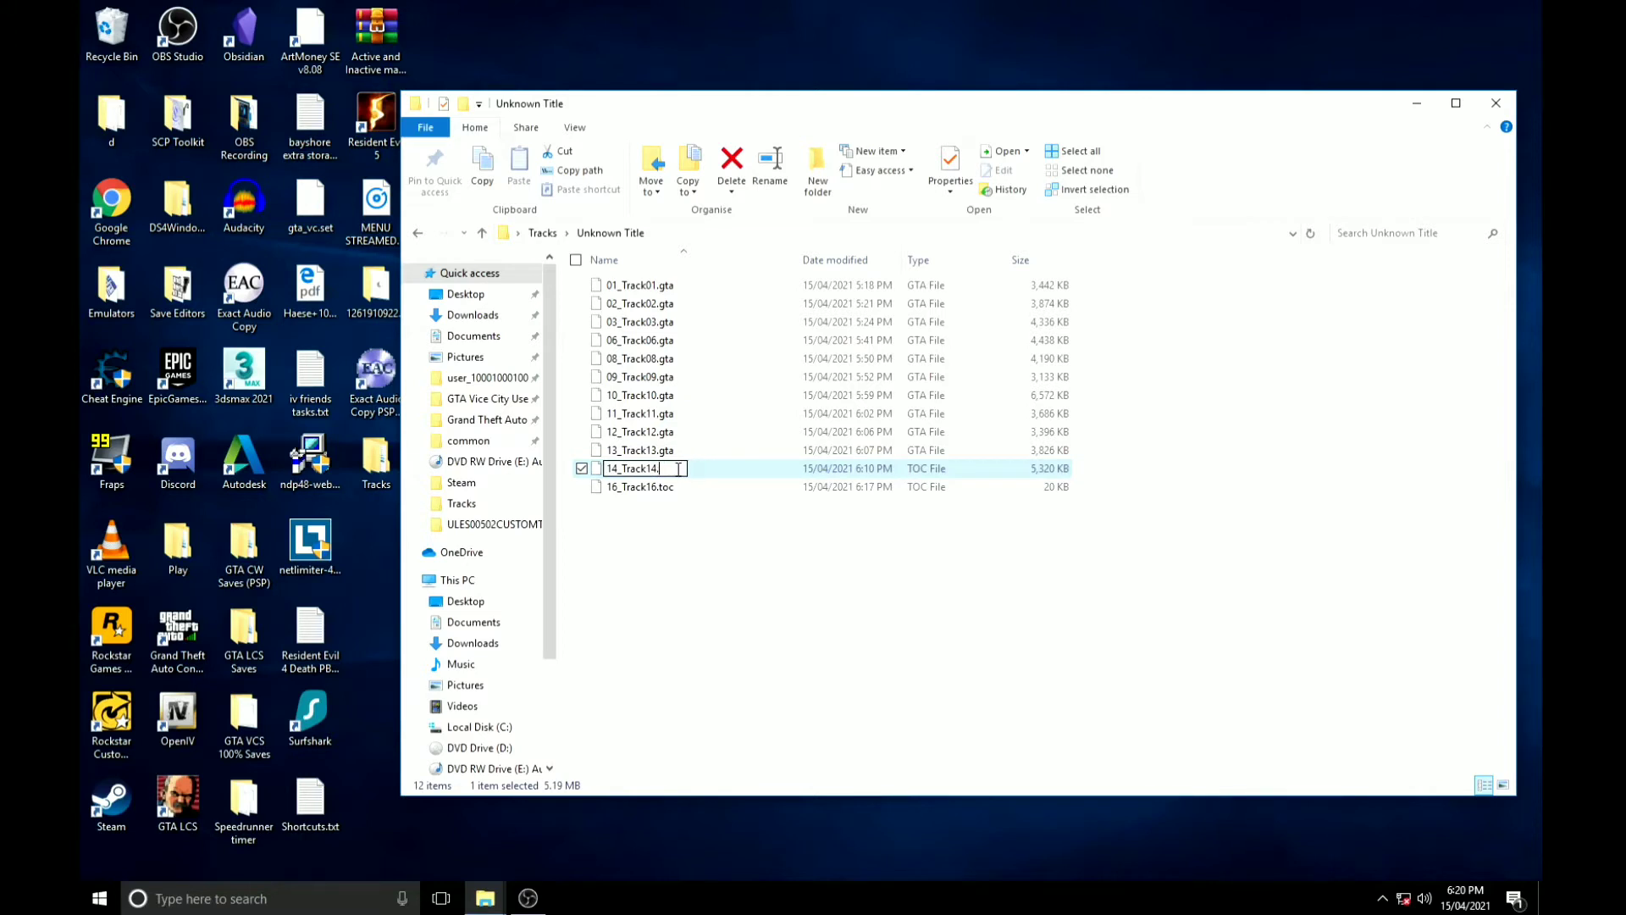
pyautogui.write('gta')
pyautogui.press('Return')
pyautogui.press('Return')
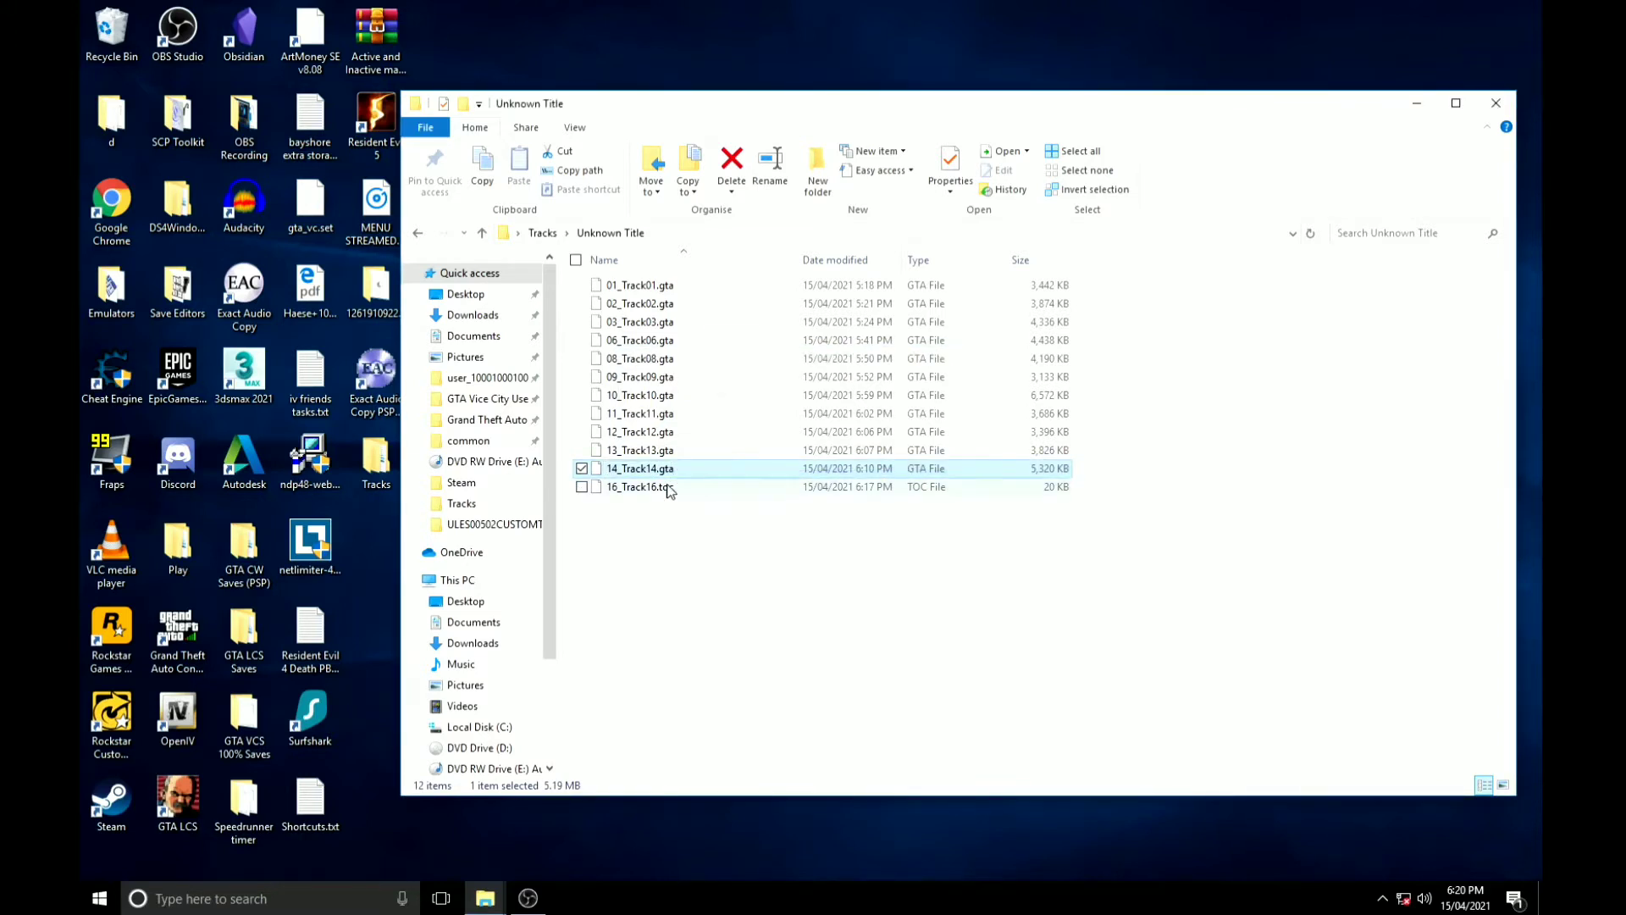
pyautogui.rightClick(667, 491)
pyautogui.click(735, 789)
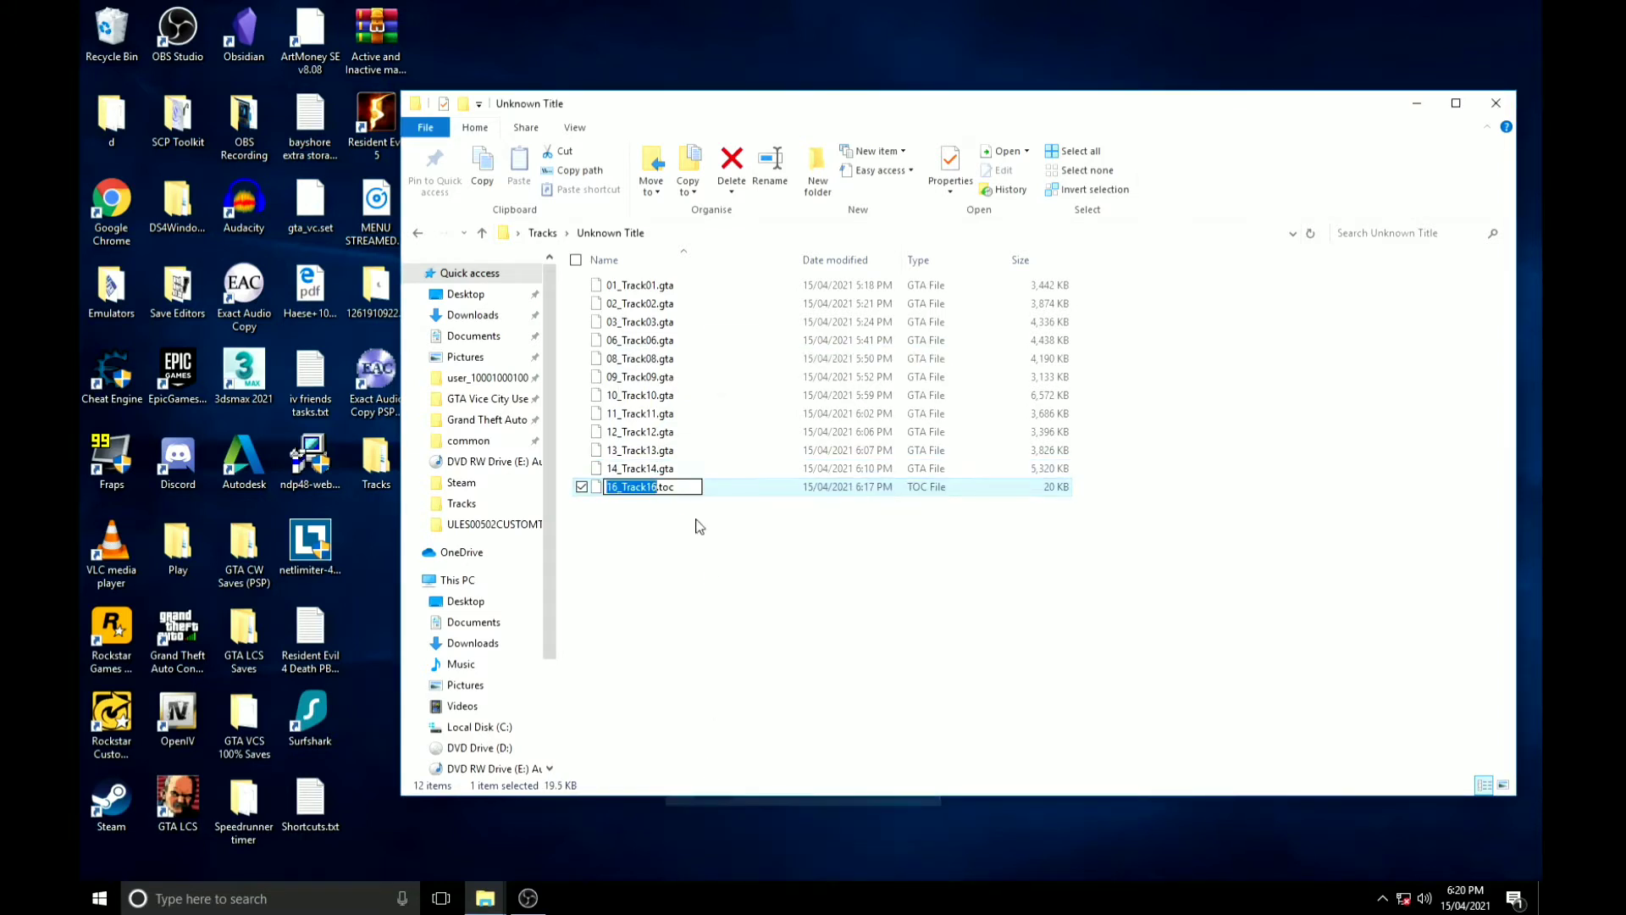
pyautogui.click(680, 488)
pyautogui.press('BackSpace')
pyautogui.press('BackSpace')
pyautogui.write('gta')
pyautogui.press('Return')
pyautogui.press('Return')
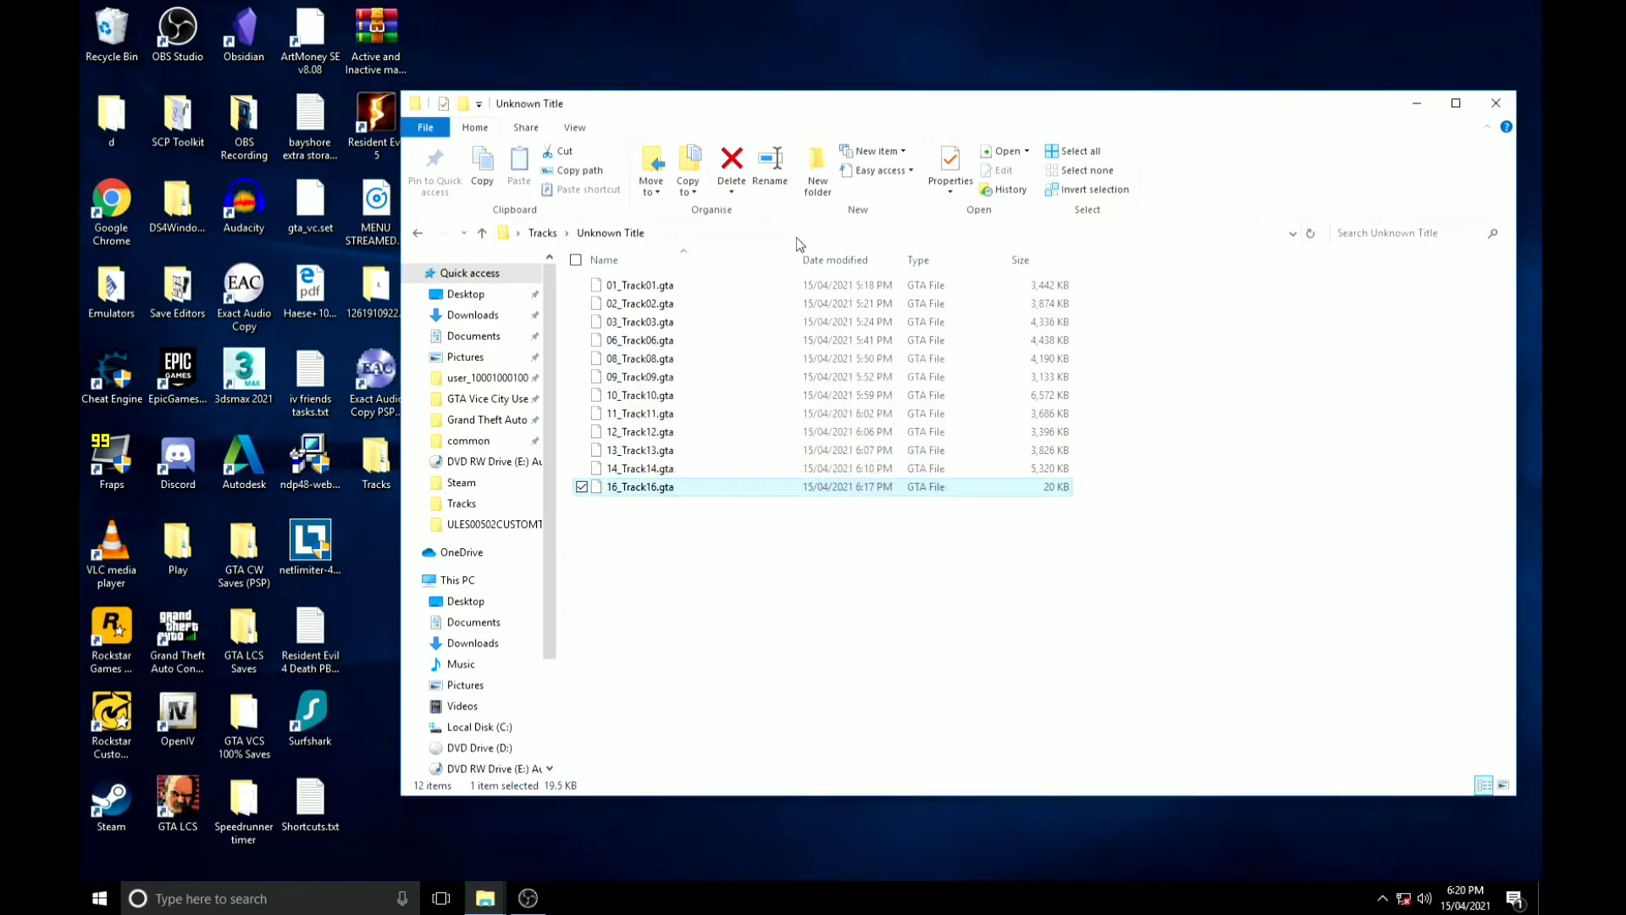
# Rename 01_Track01.gta to 'Black Eyed Peas - Pump It'.
pyautogui.click(703, 591)
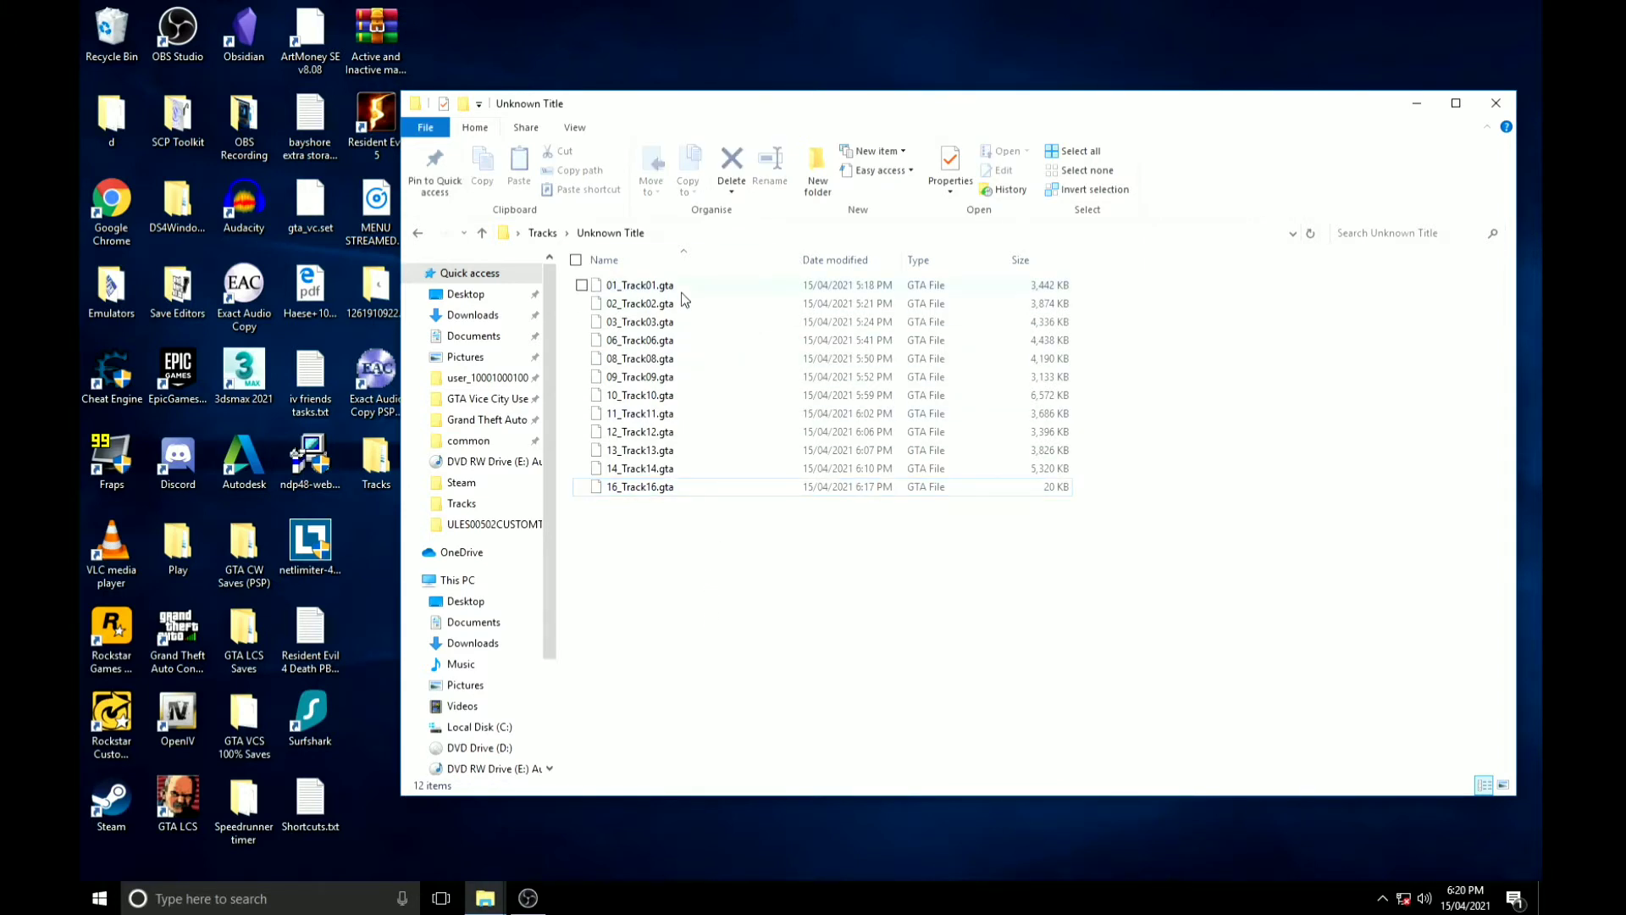
pyautogui.rightClick(681, 293)
pyautogui.click(709, 599)
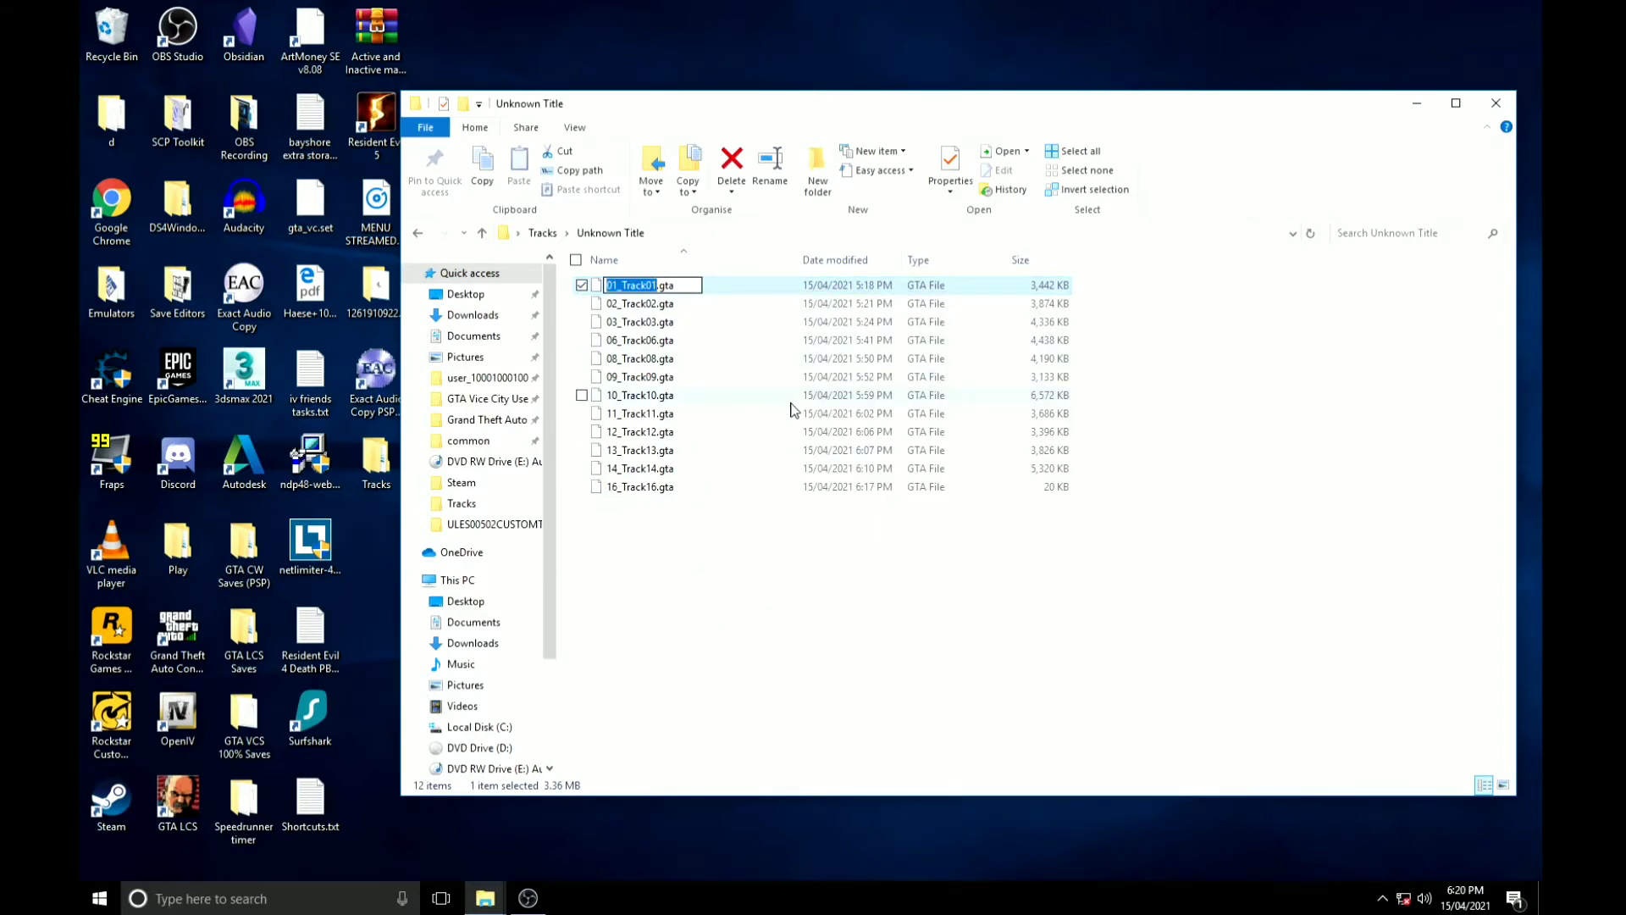
pyautogui.press('BackSpace')
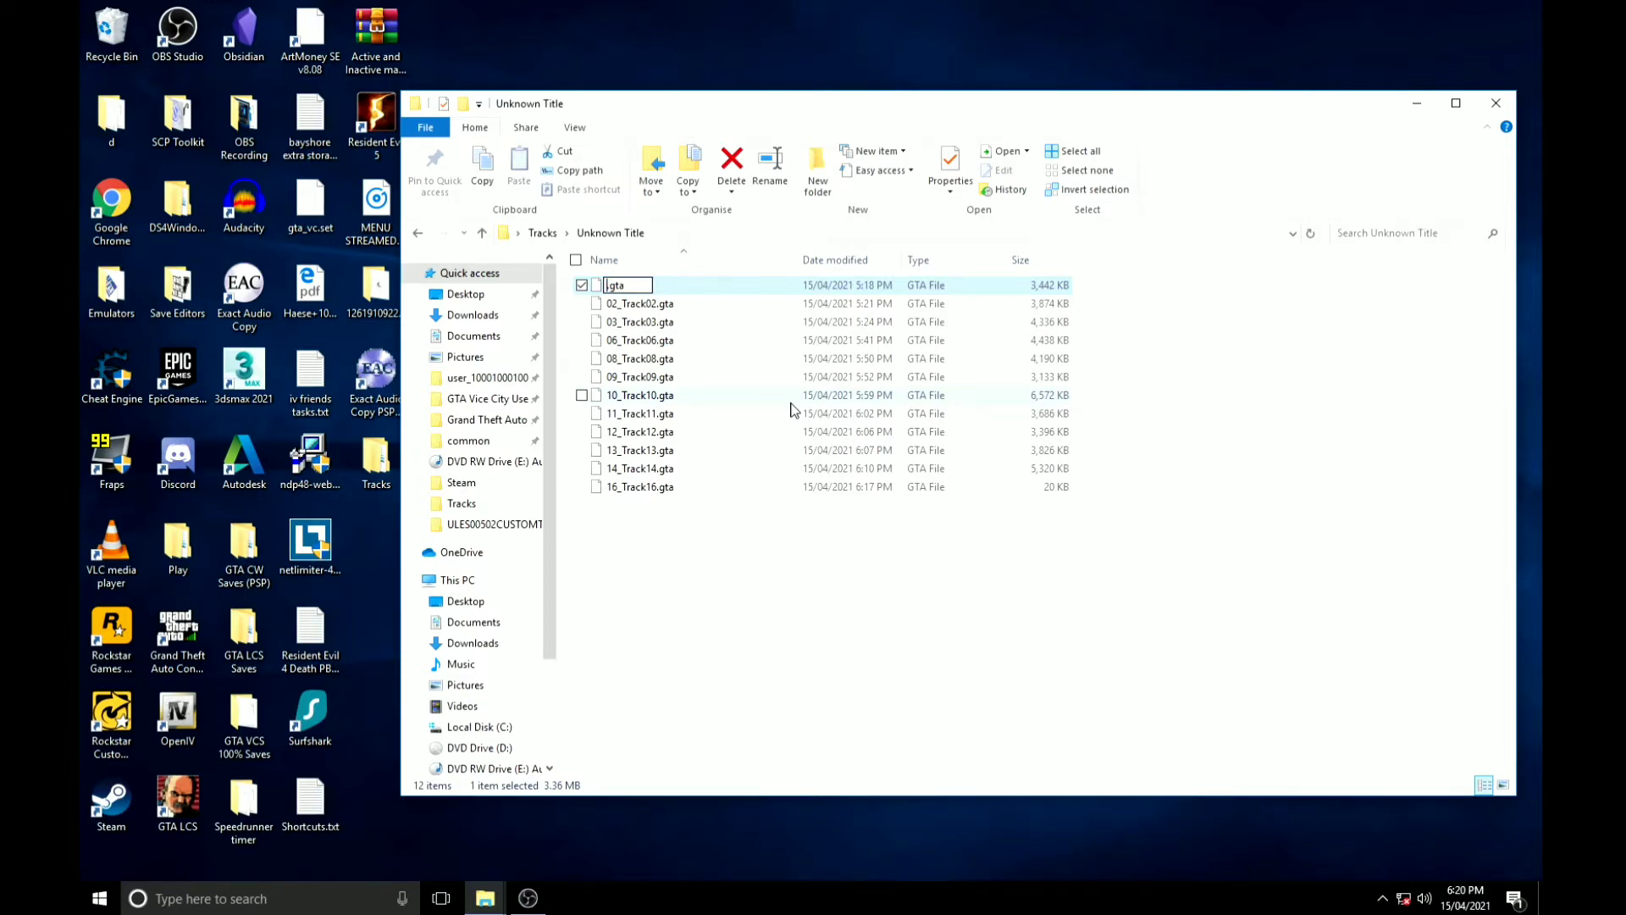
pyautogui.write('Black Eyed B')
pyautogui.press('BackSpace')
pyautogui.write('Peas')
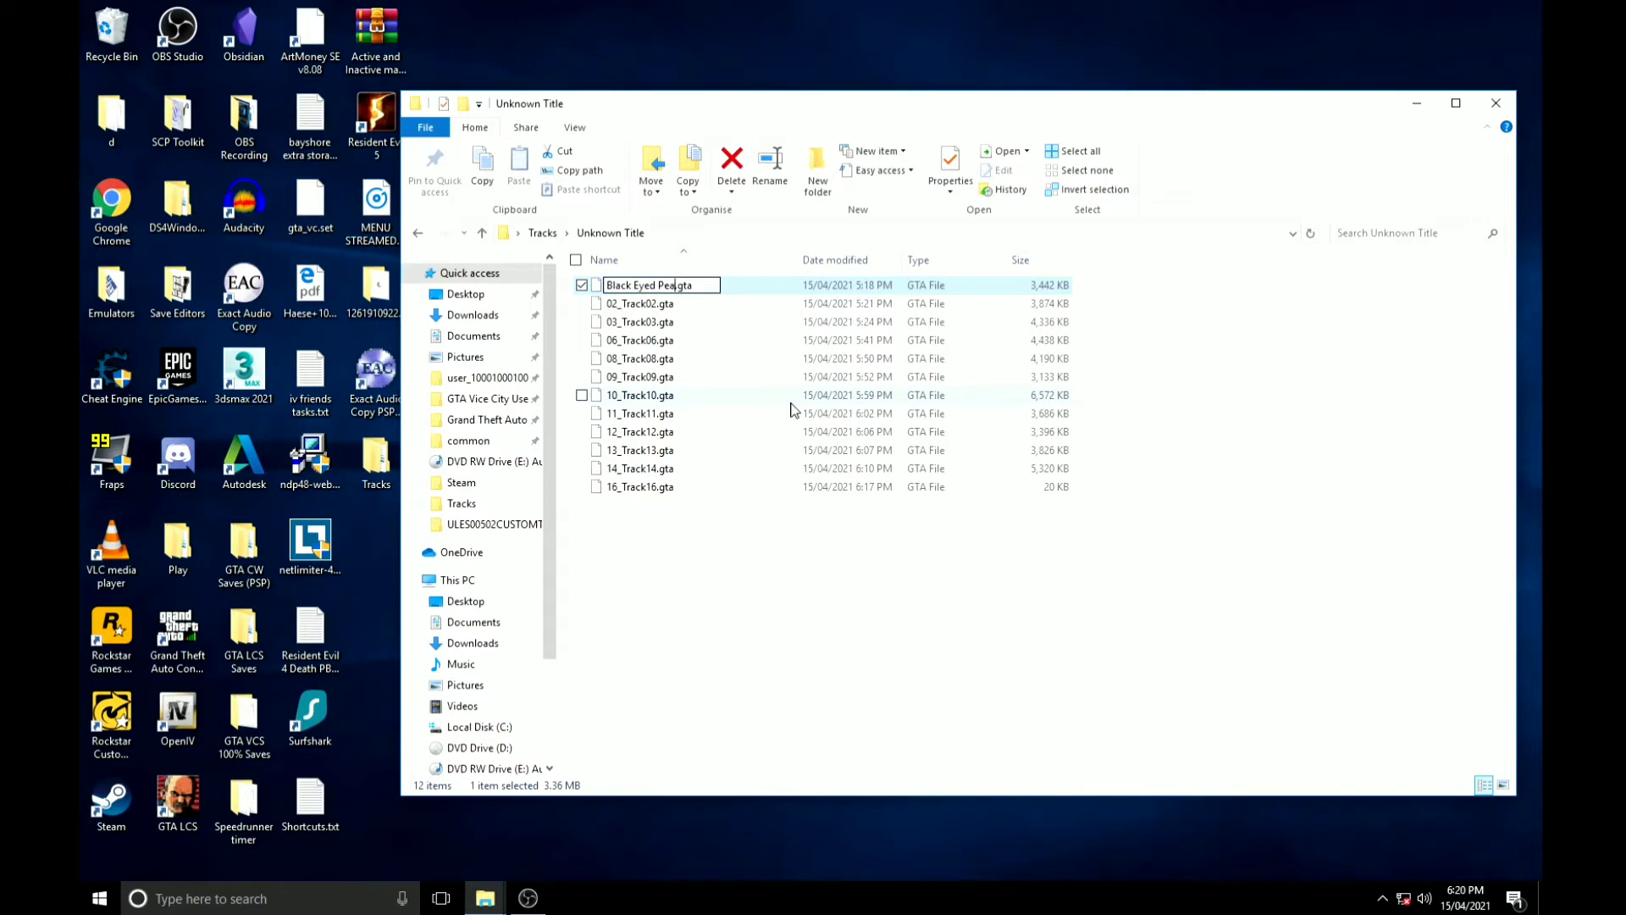
pyautogui.write(' - Pump i')
pyautogui.press('BackSpace')
pyautogui.write('It')
pyautogui.press('Return')
# Rename 02_Track02.gta to 'Black Eyed Peas - Don't Phunk With My Heart'.
pyautogui.rightClick(662, 289)
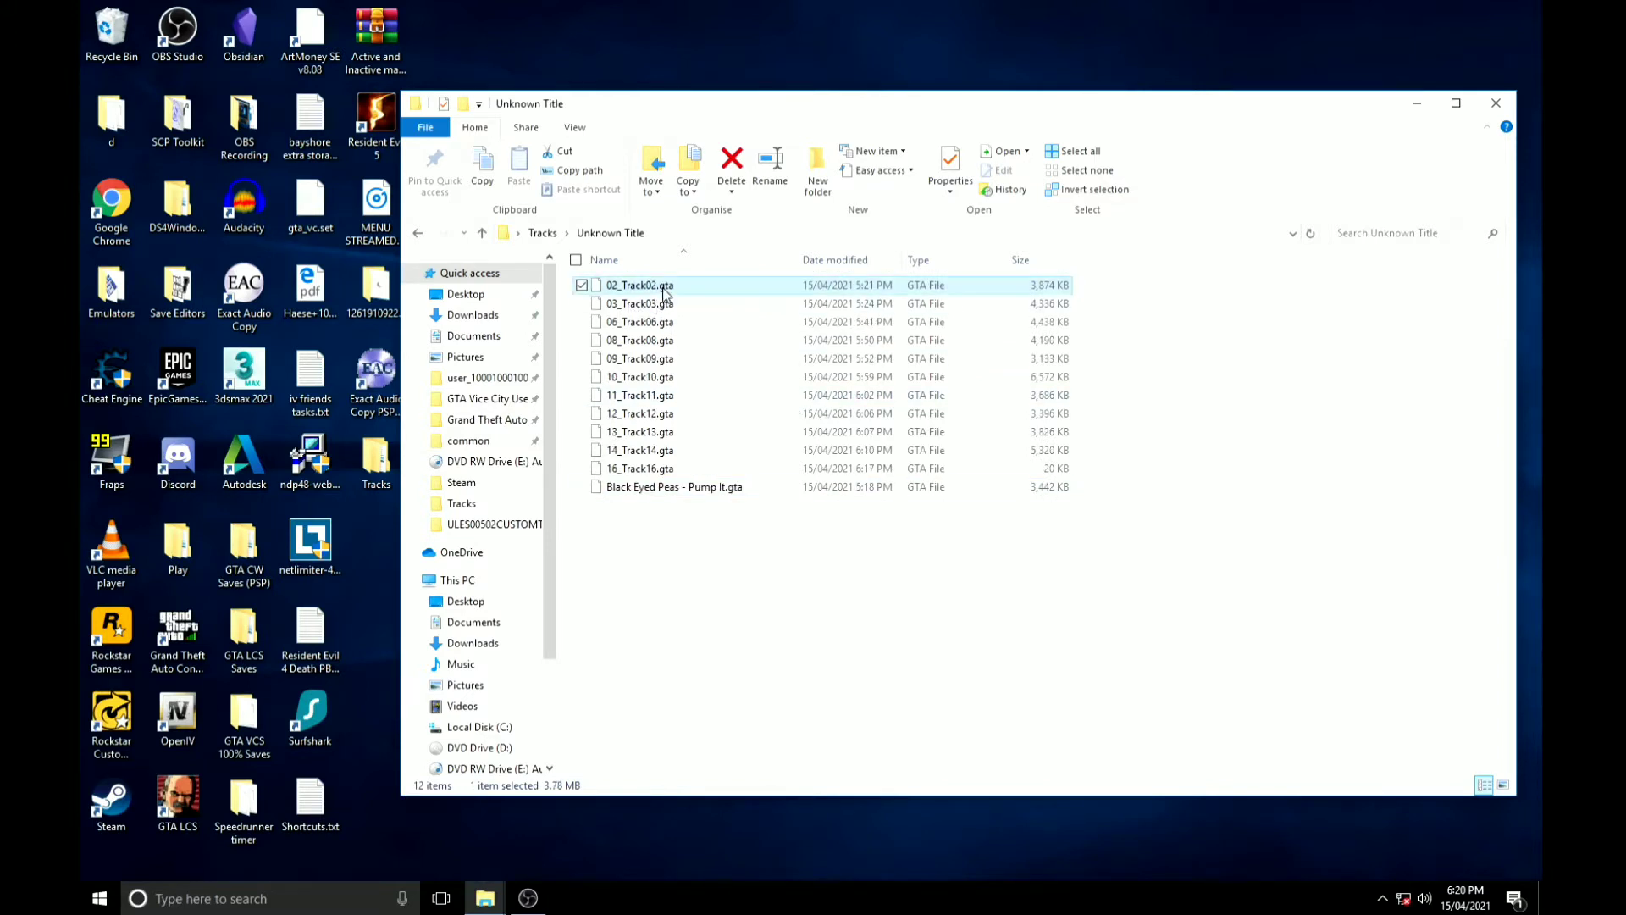
pyautogui.click(716, 594)
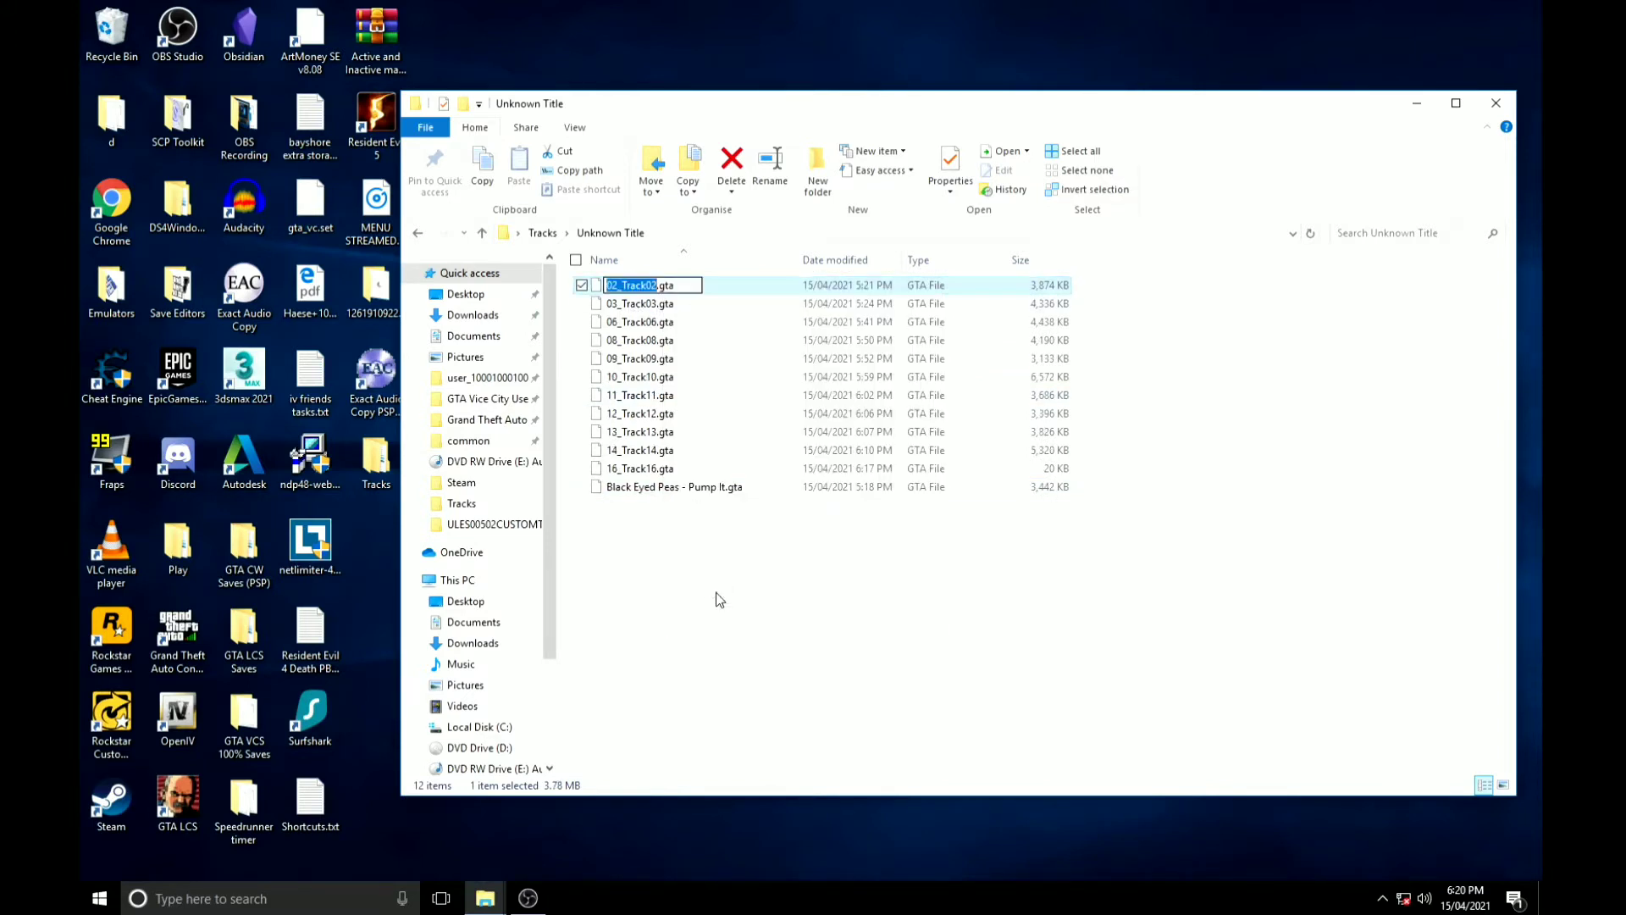
pyautogui.write("Don't")
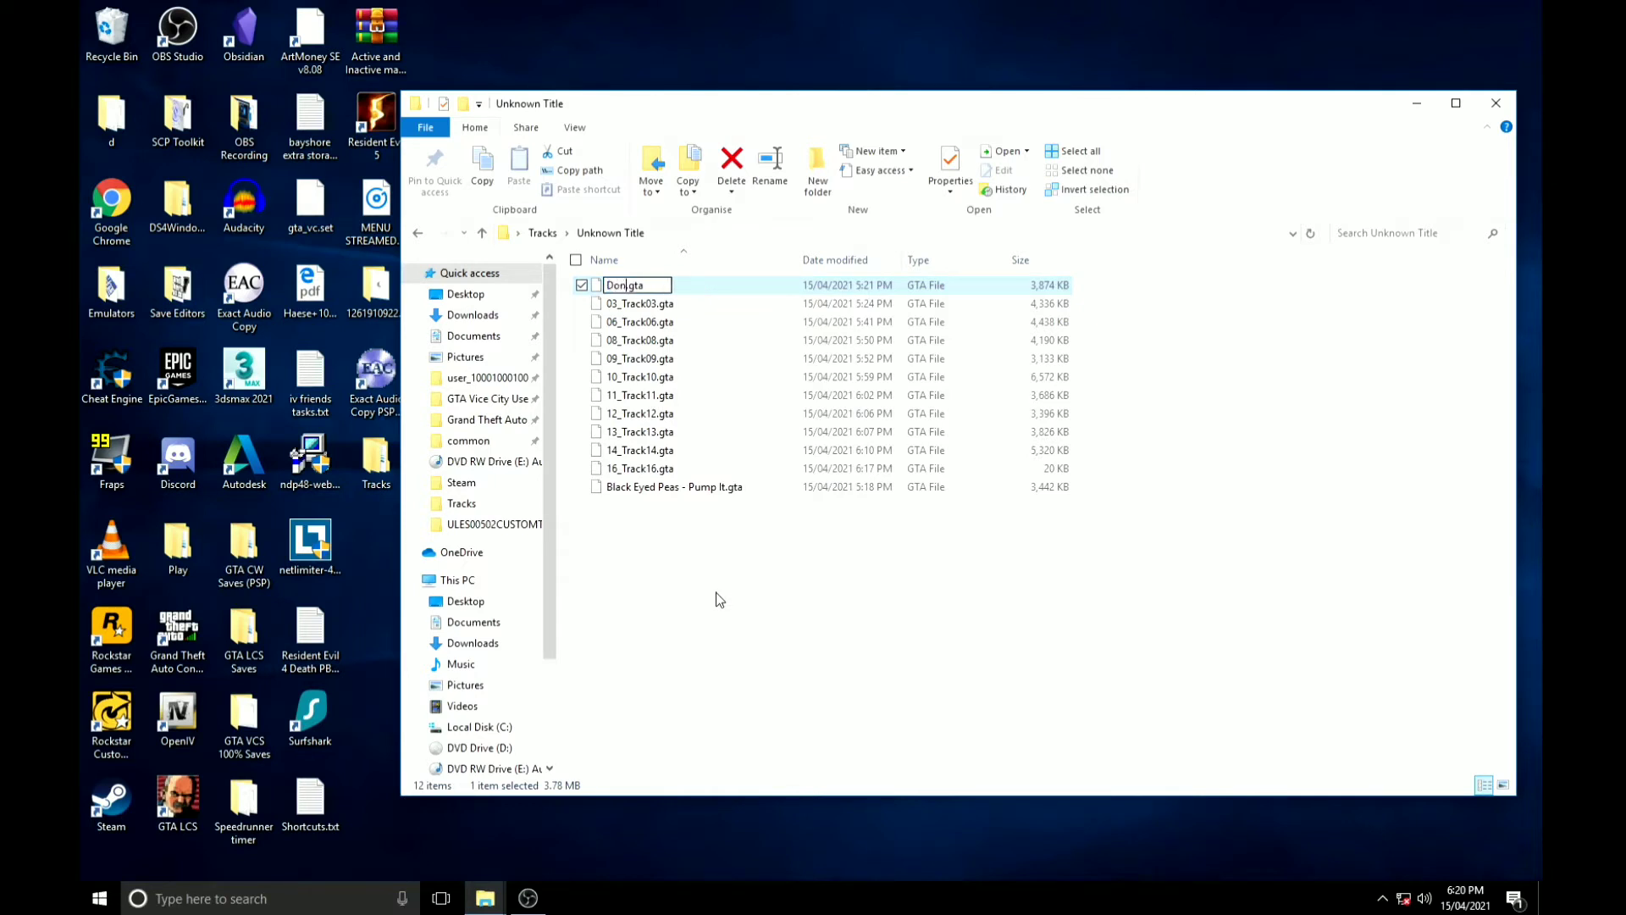
pyautogui.press('BackSpace')
pyautogui.press('BackSpace')
pyautogui.press('BackSpace')
pyautogui.press('BackSpace')
pyautogui.press('BackSpace')
pyautogui.write('Black Eyed Peas')
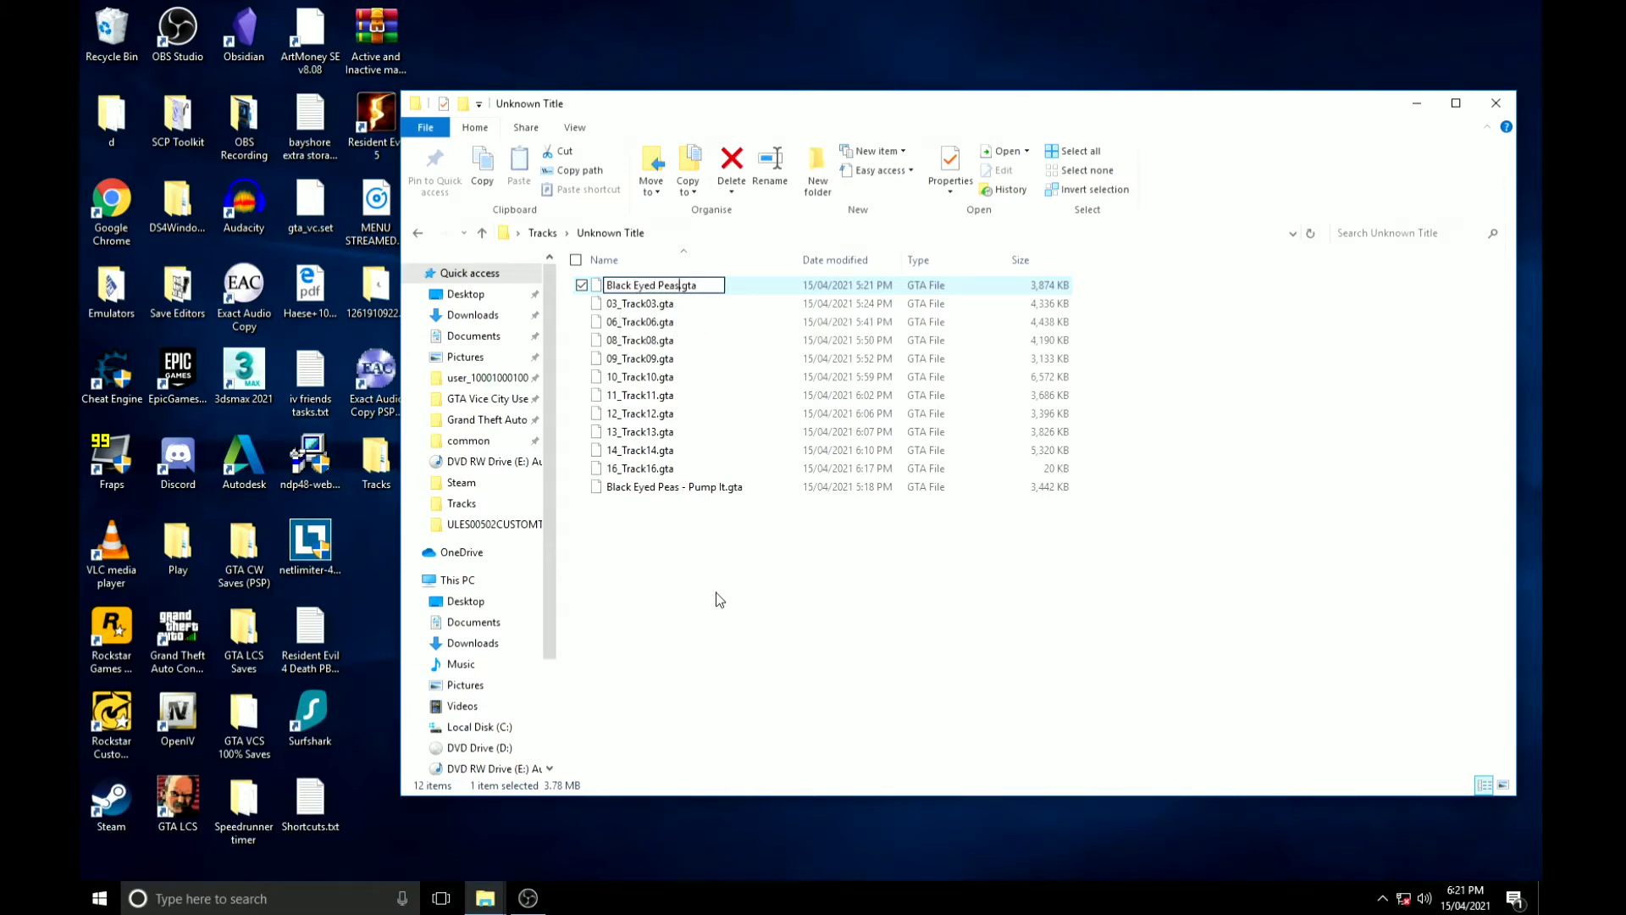
pyautogui.write(" - Don't Phunk")
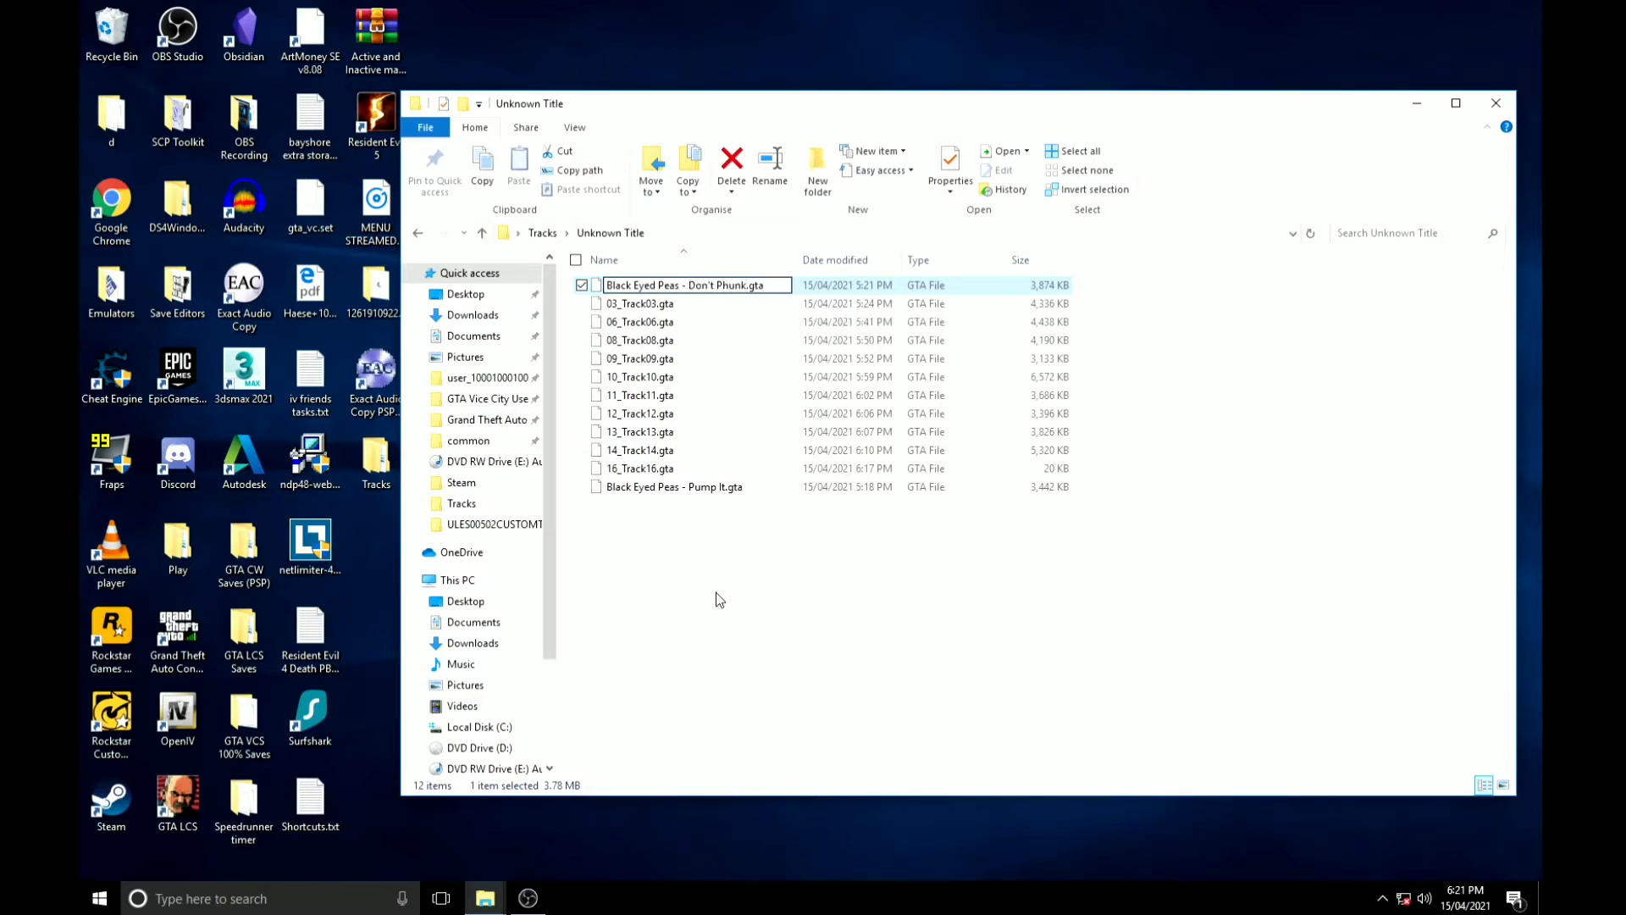
pyautogui.write(' With My Hea')
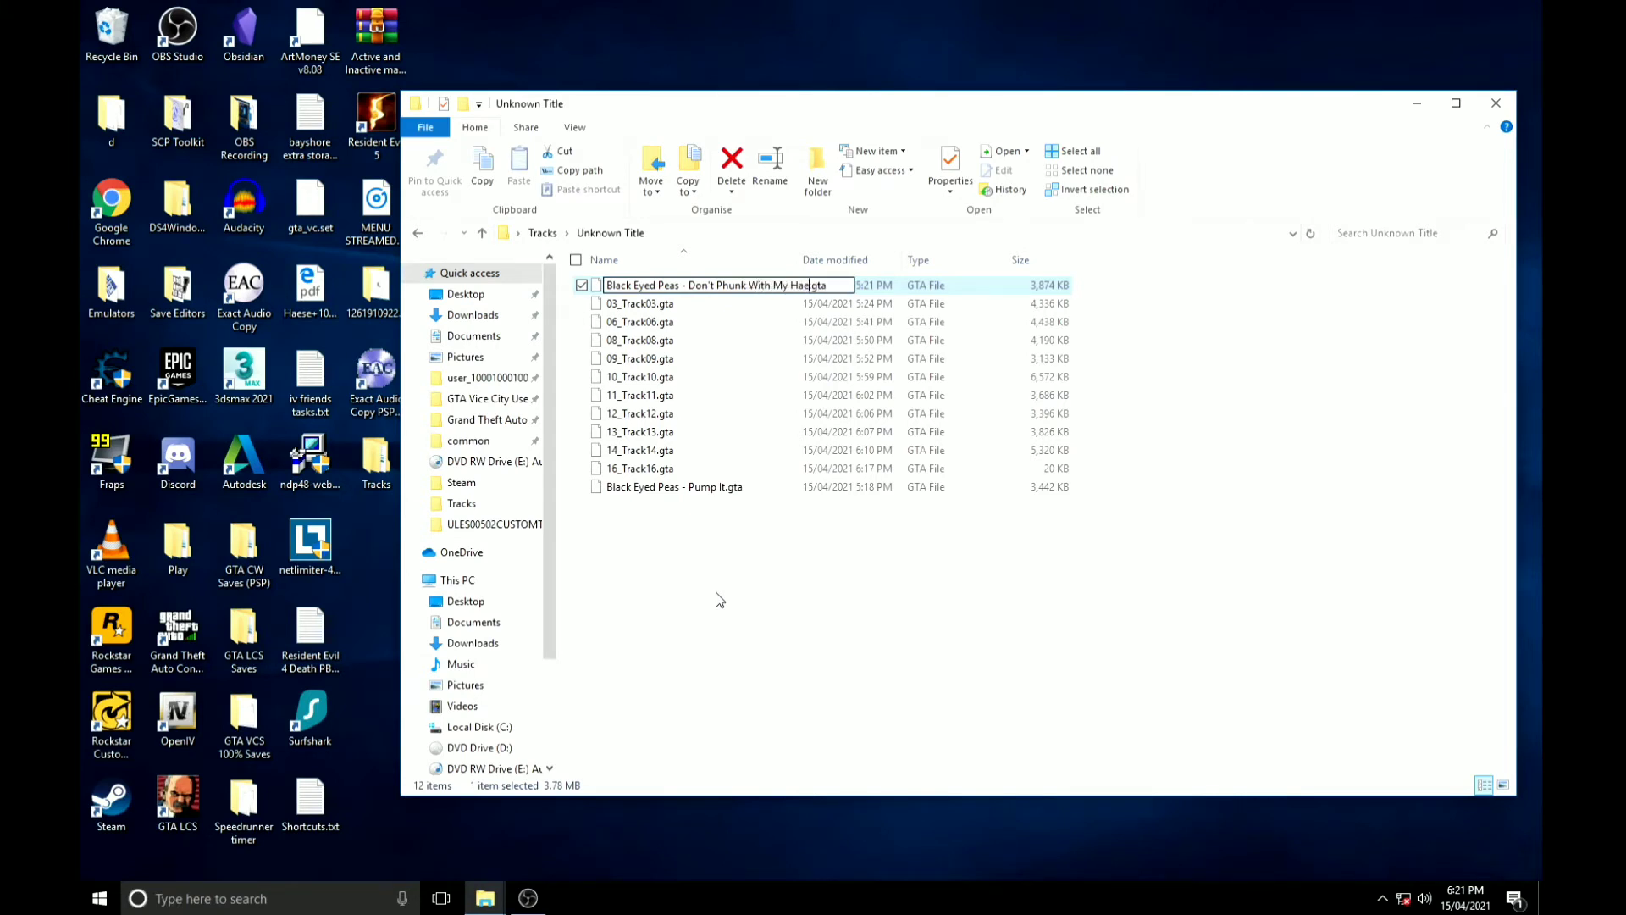
pyautogui.write('rt')
pyautogui.press('Return')
# Rename 03_Track03.gta to 'Black Eyed Peas - My Style'.
pyautogui.click(631, 285)
pyautogui.rightClick(635, 285)
pyautogui.click(673, 585)
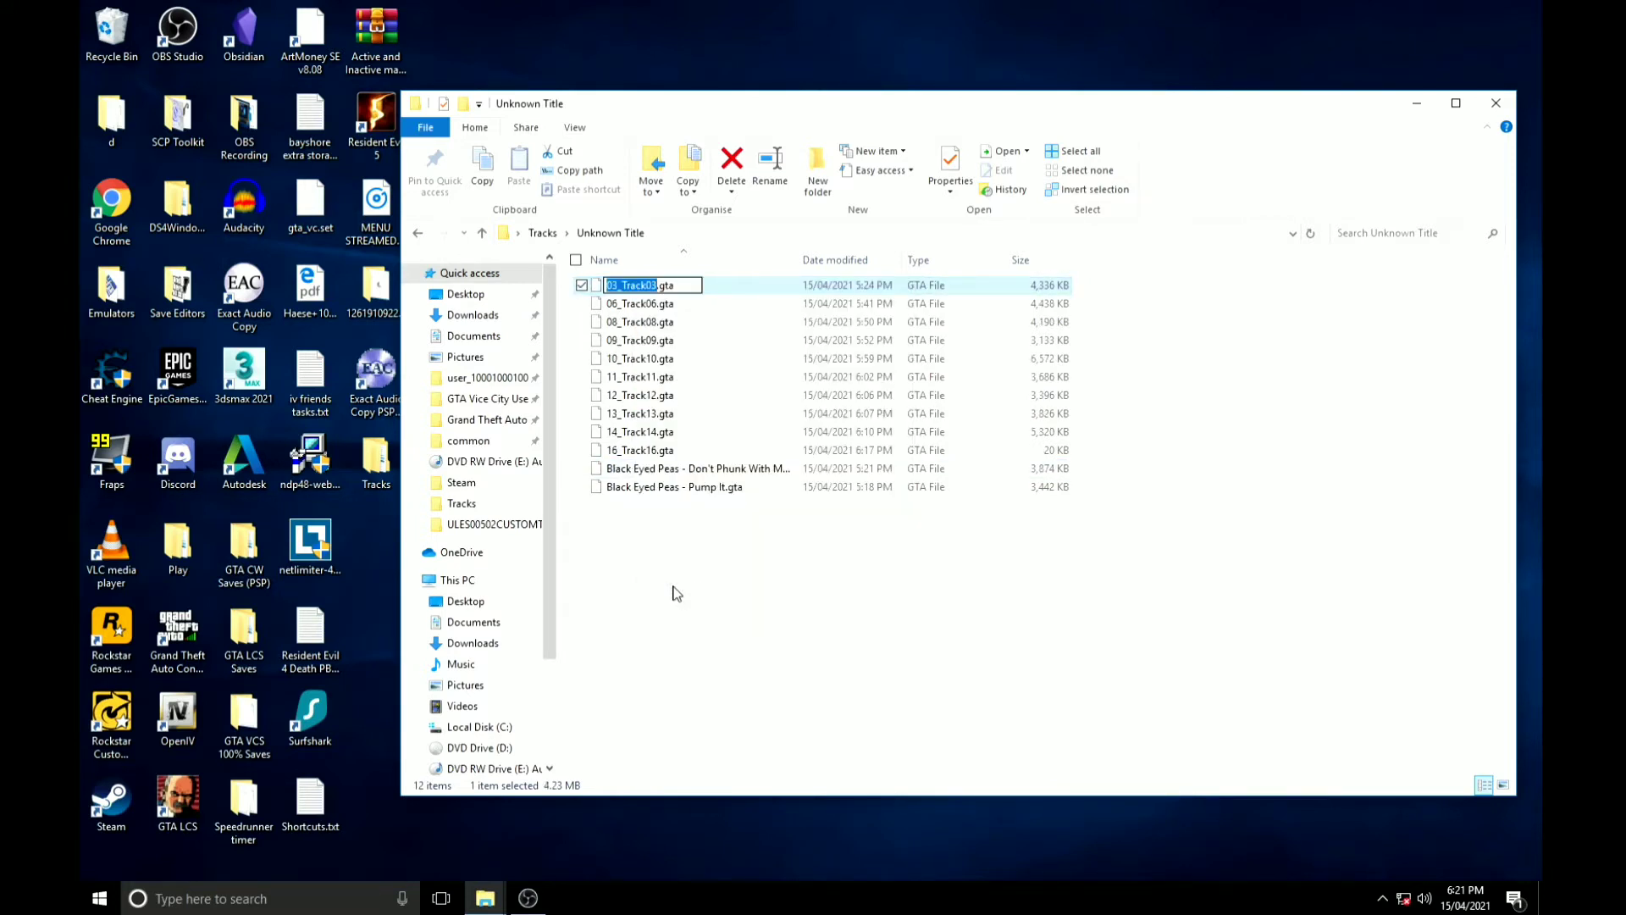
pyautogui.write('Black')
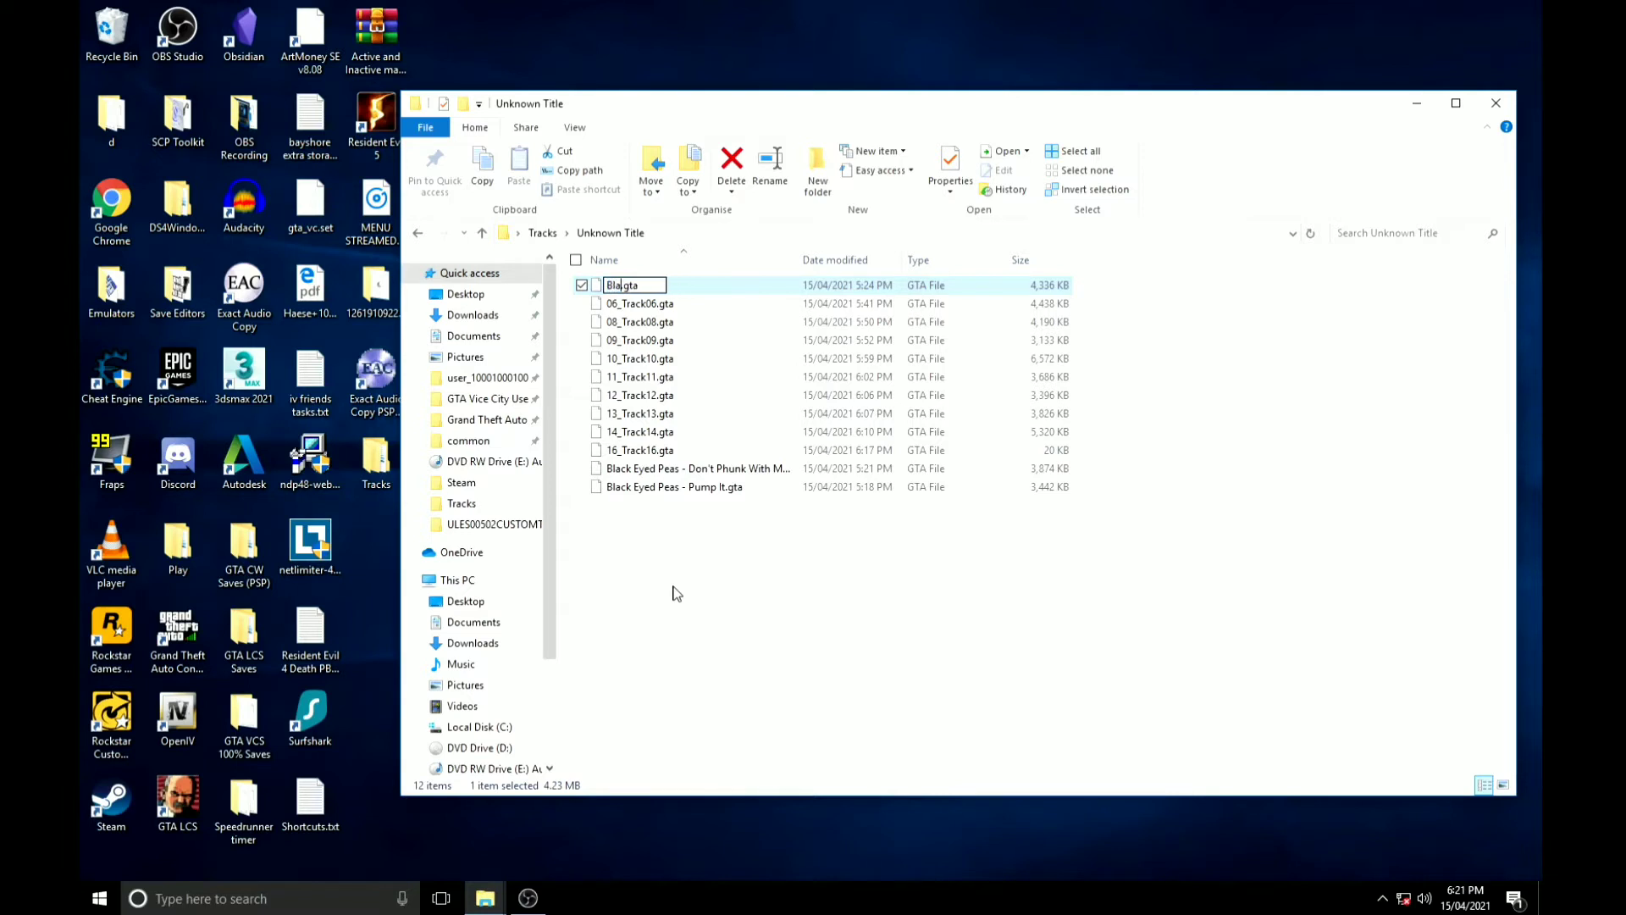
pyautogui.write(' Eyed Peas - ')
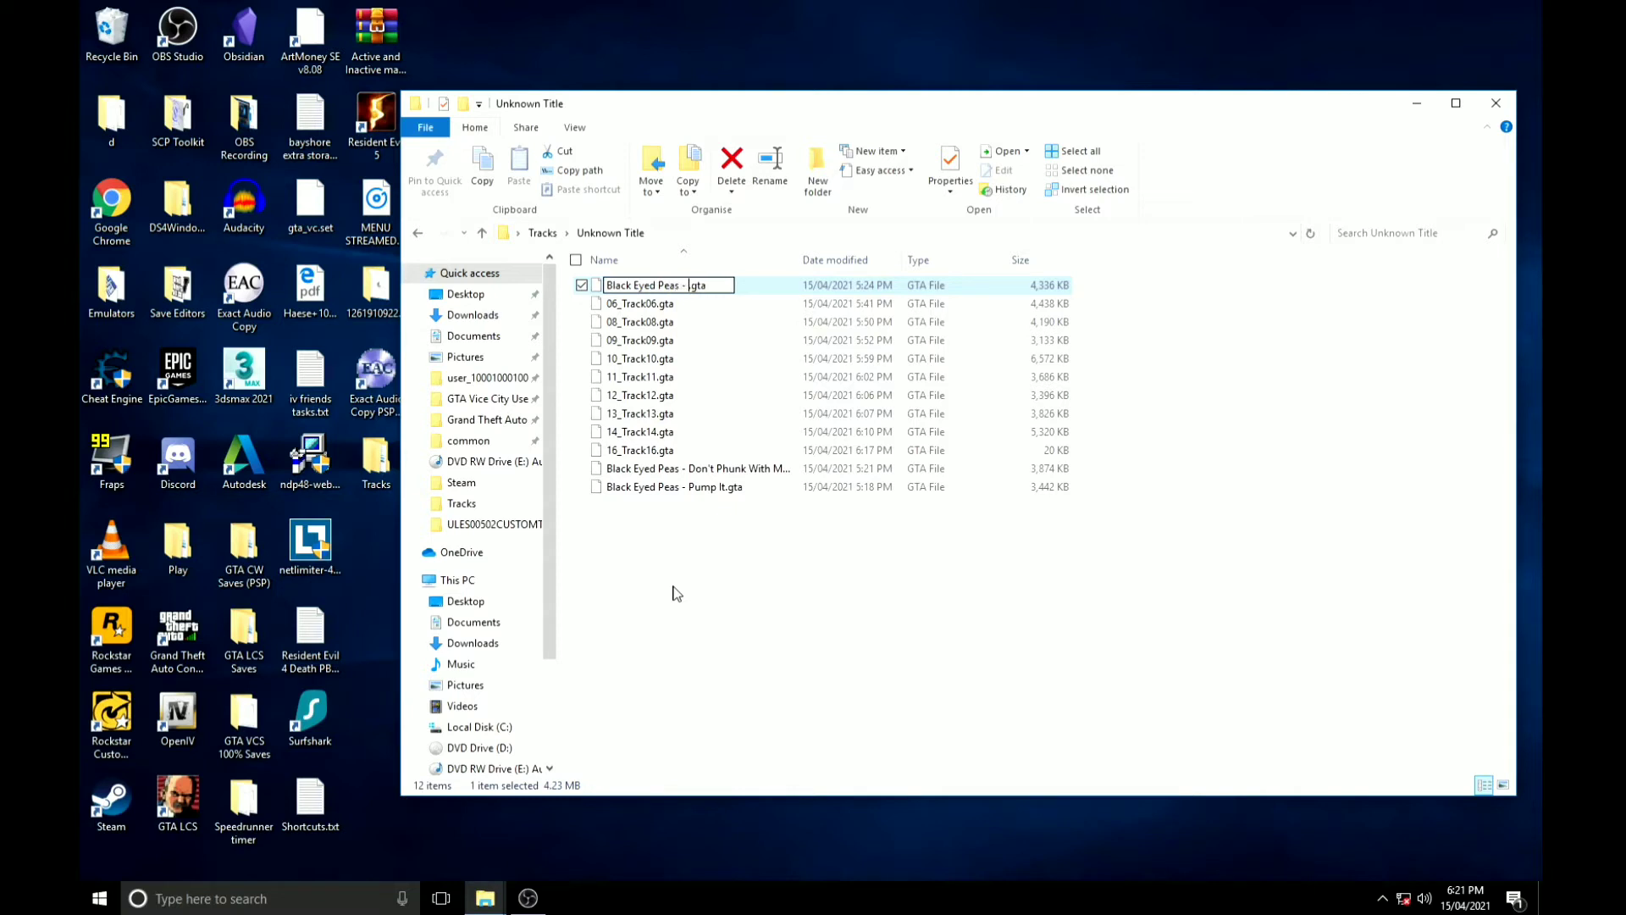
pyautogui.write('My Style')
pyautogui.press('Return')
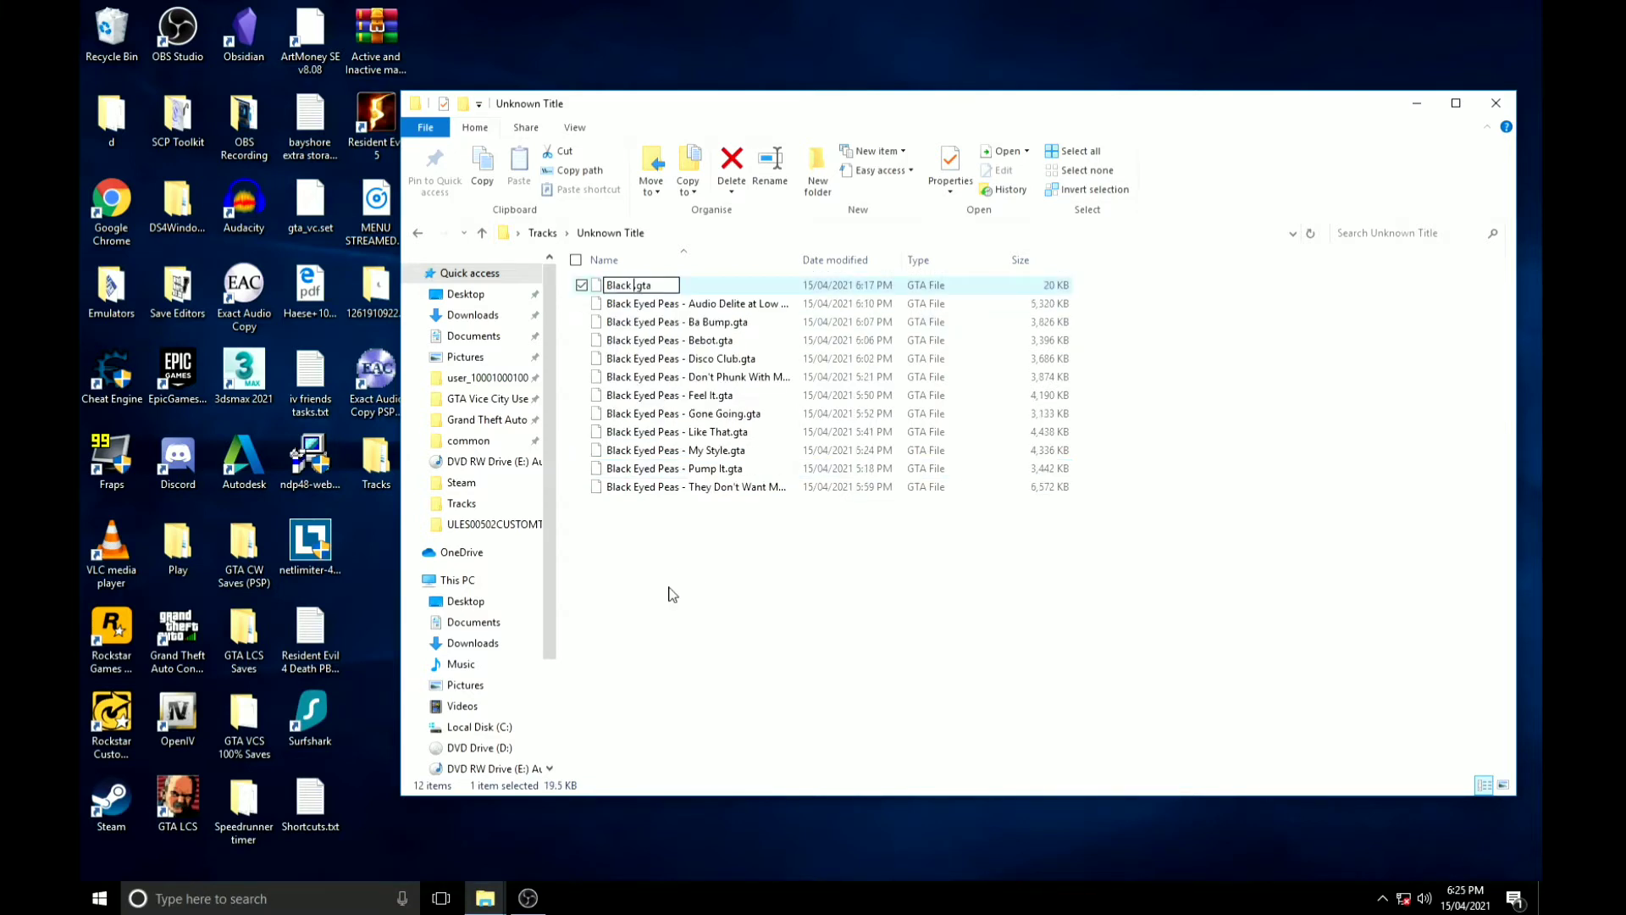
pyautogui.write('Eyed Peas -')
# Finish naming the last track 'Union' and select all twelve renamed tracks.
pyautogui.write('Union')
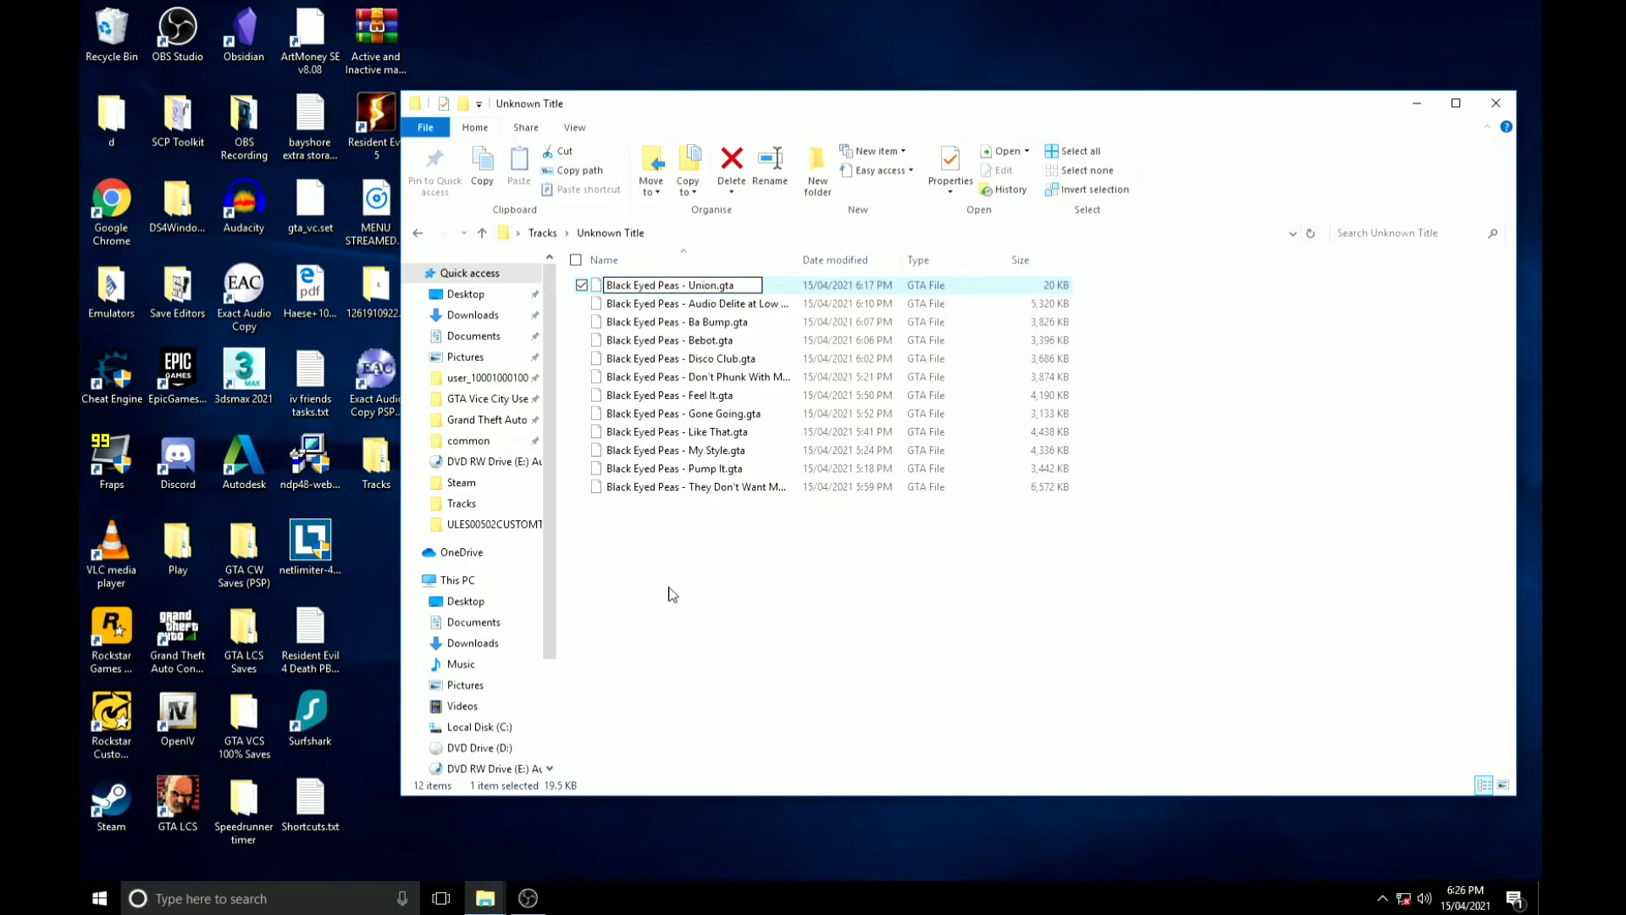
pyautogui.press('Return')
pyautogui.click(668, 563)
pyautogui.hotkey('ctrl', 'a')
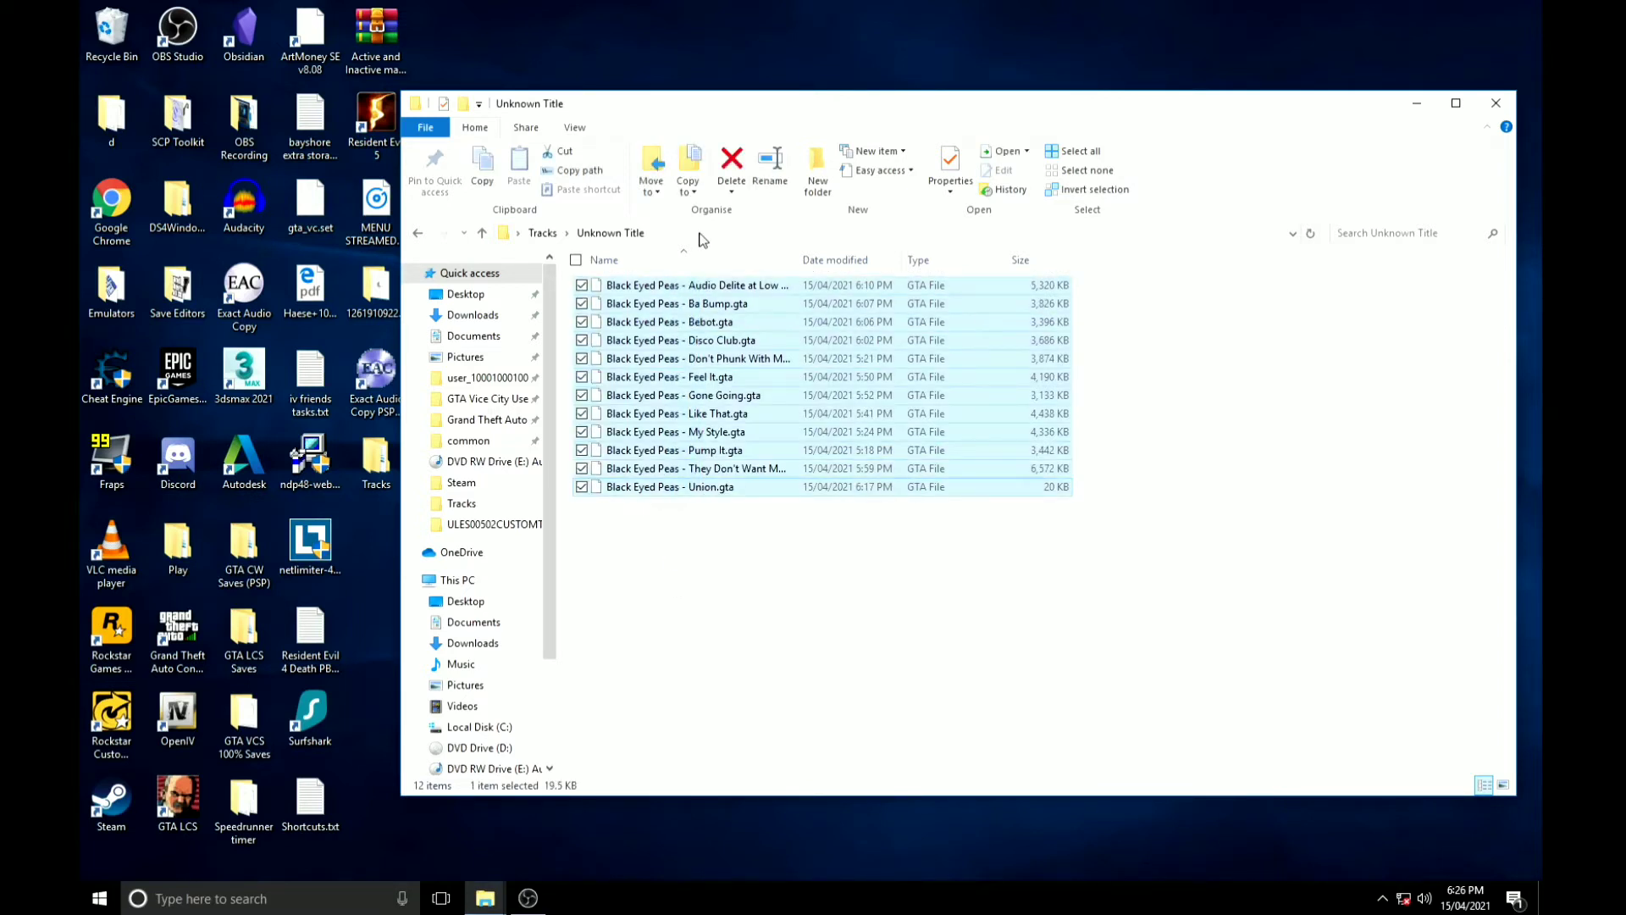
pyautogui.click(610, 234)
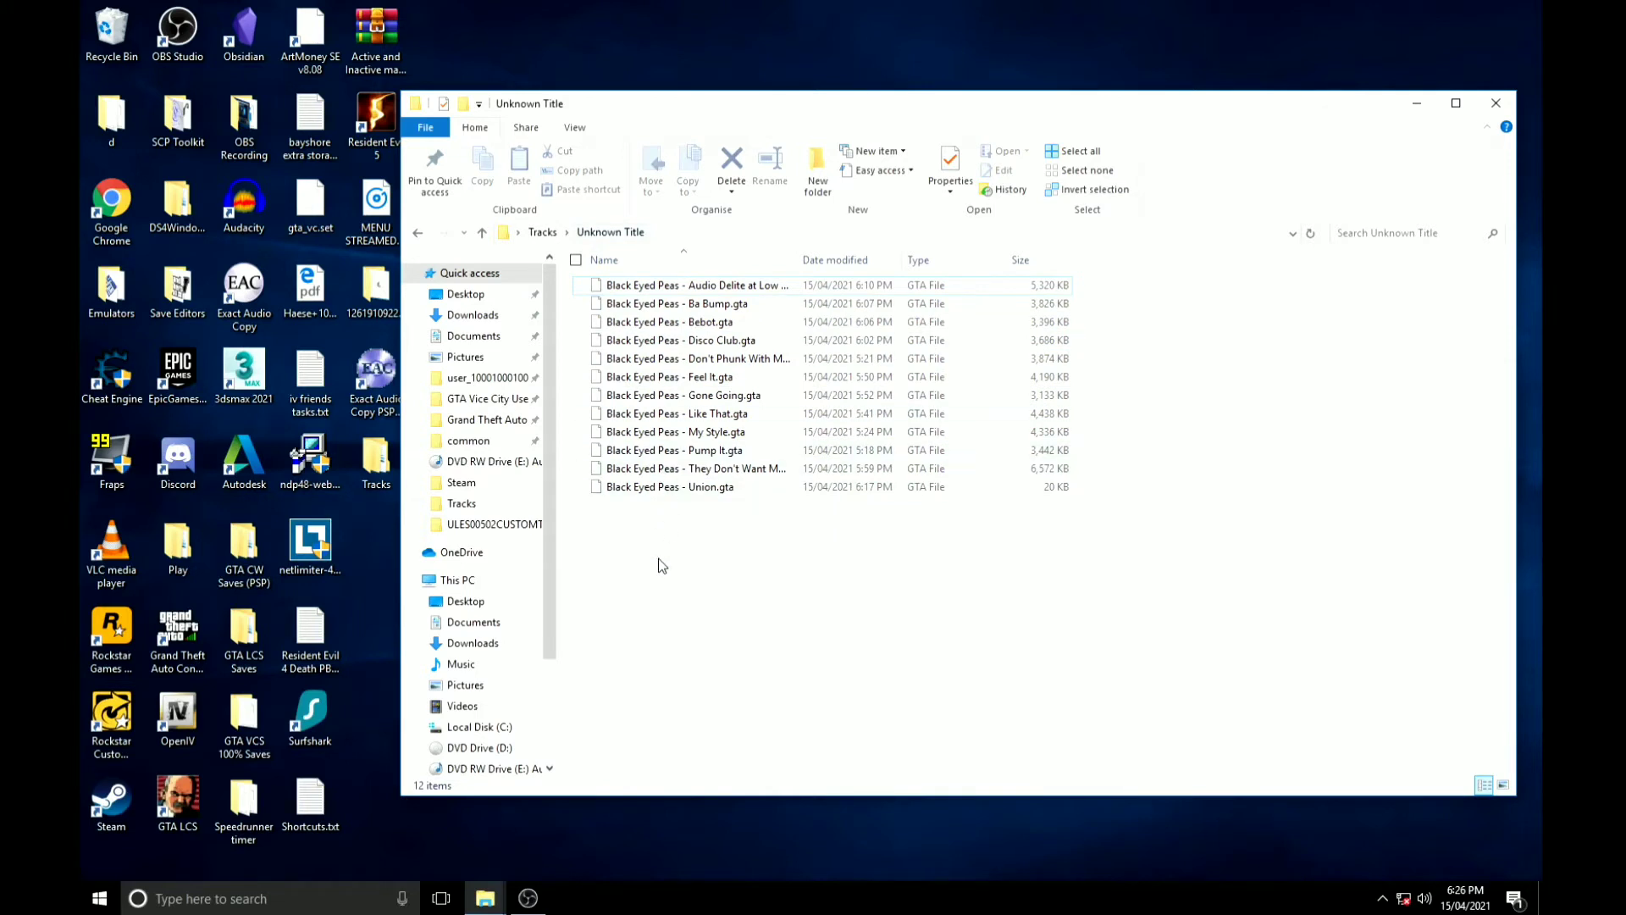
pyautogui.moveTo(662, 566); pyautogui.dragTo(617, 236)
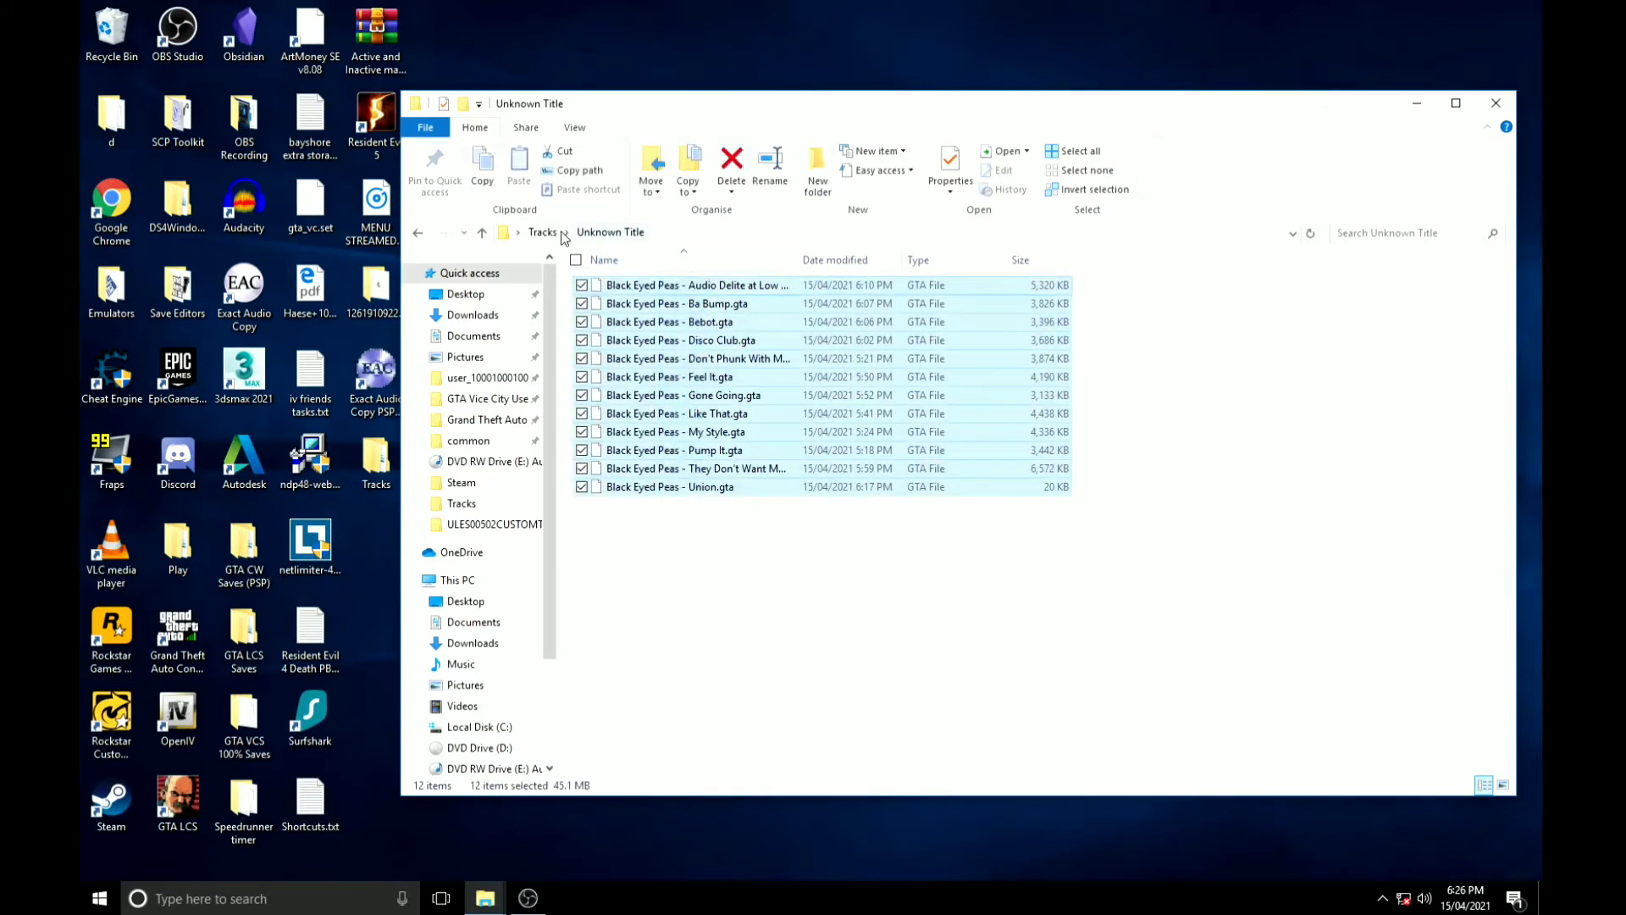
# Copy the Unknown Title folder from Tracks, then go to Documents.
pyautogui.click(564, 233)
pyautogui.click(543, 233)
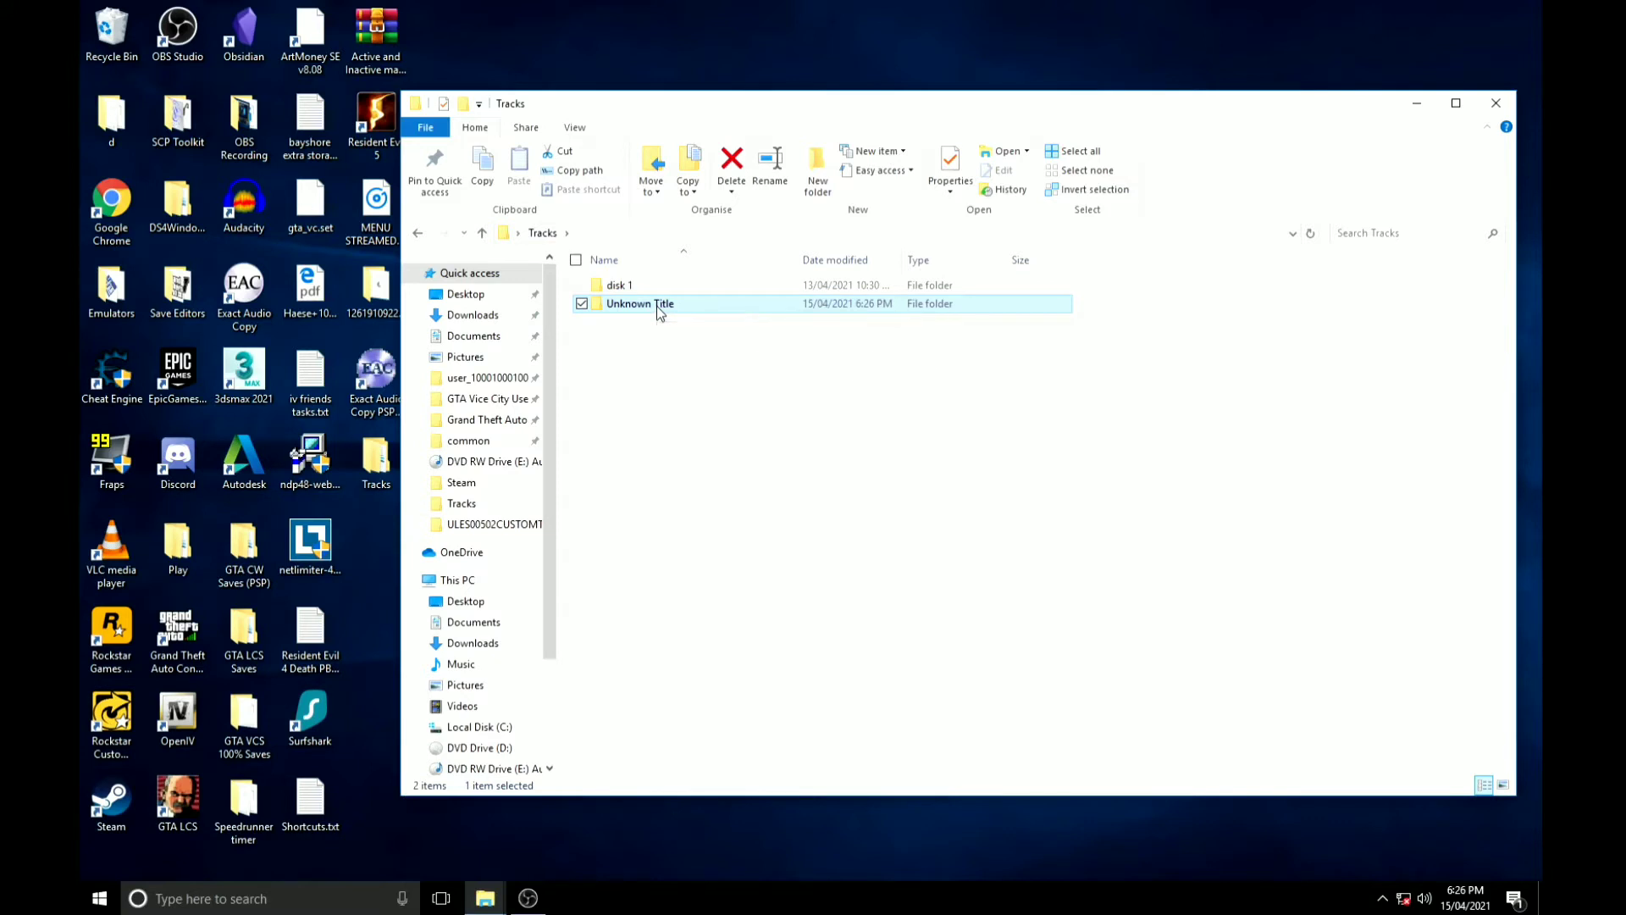
pyautogui.hotkey('ctrl', 'c')
pyautogui.scroll(-2, 503, 486)
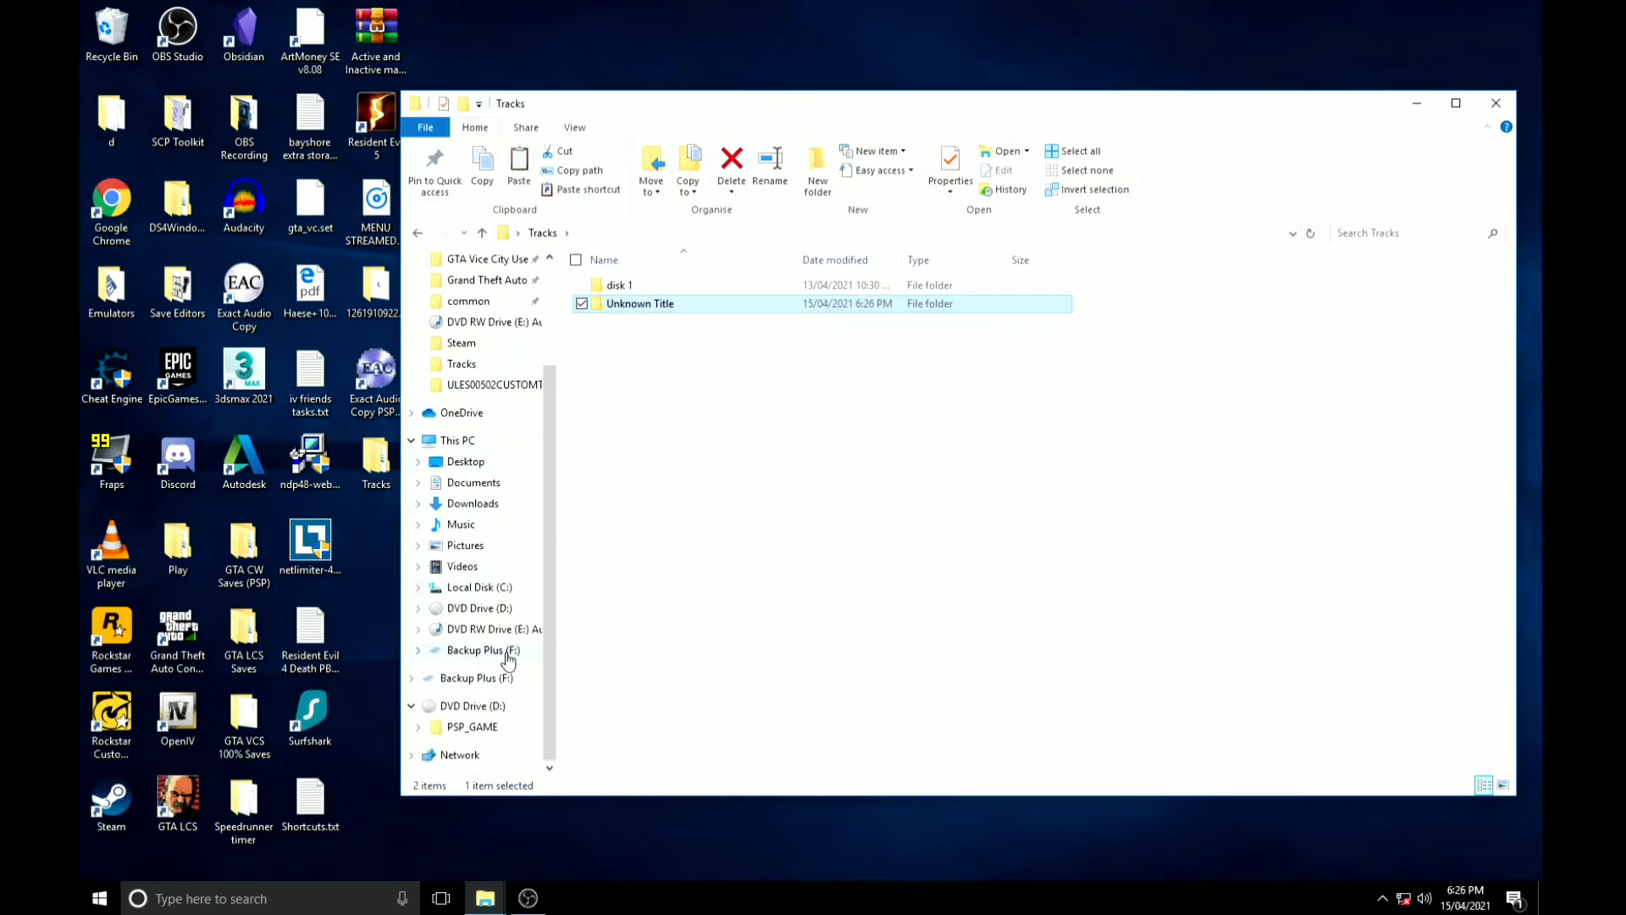
pyautogui.scroll(1, 497, 406)
pyautogui.click(456, 546)
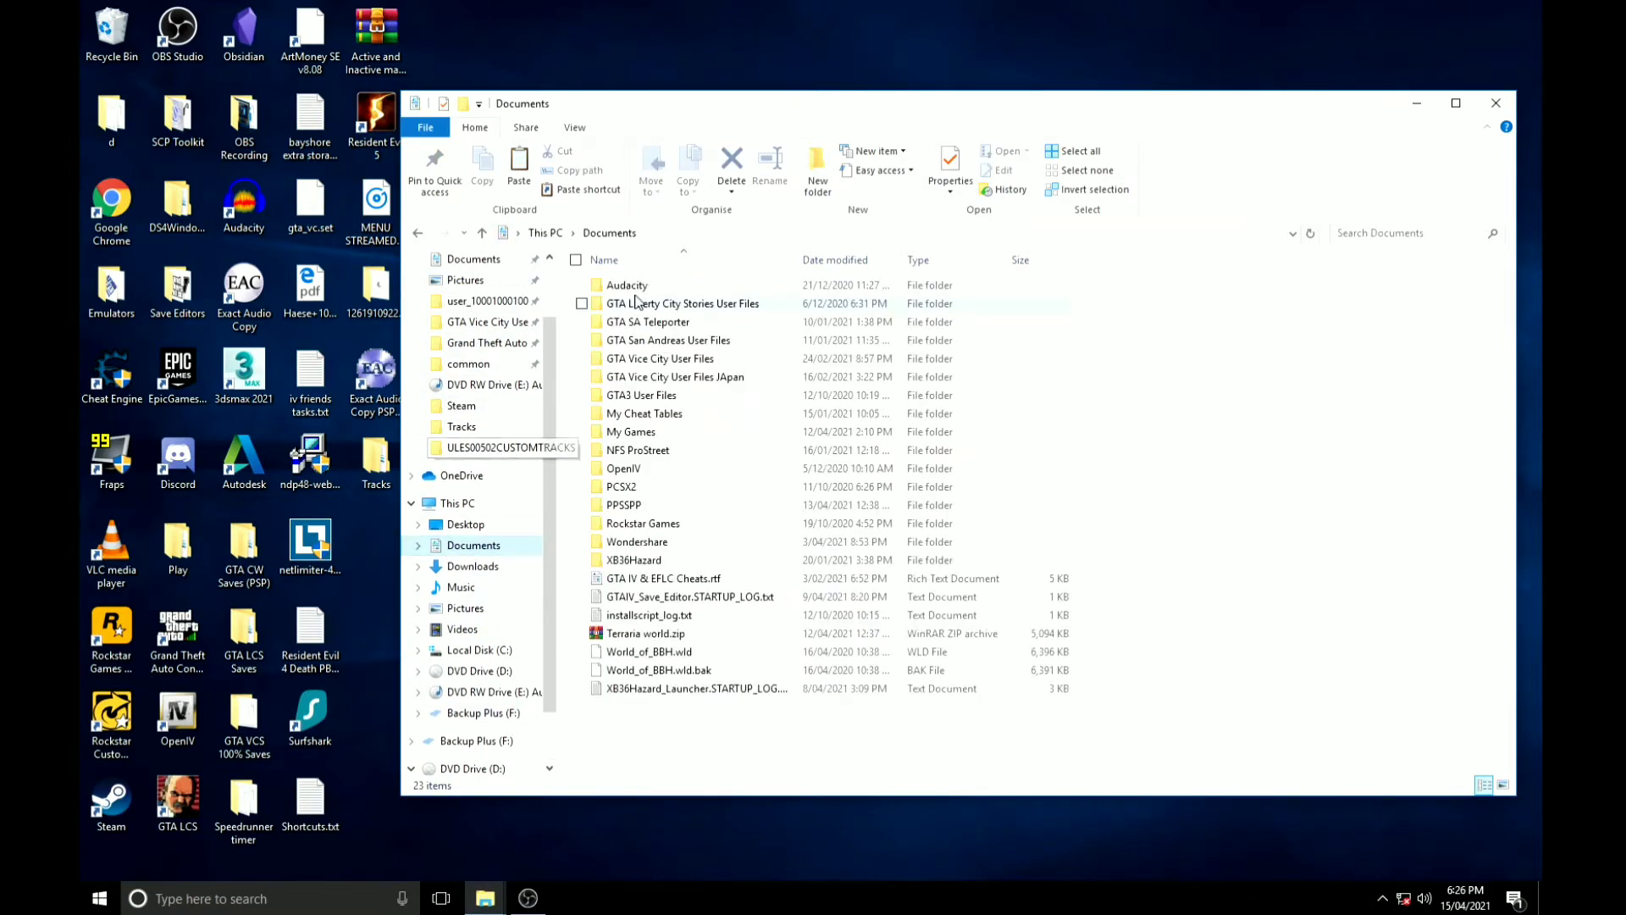
# Paste the copied tracks folder into Documents > PPSSPP > PSP > SAVEDATA.
pyautogui.doubleClick(610, 512)
pyautogui.doubleClick(618, 288)
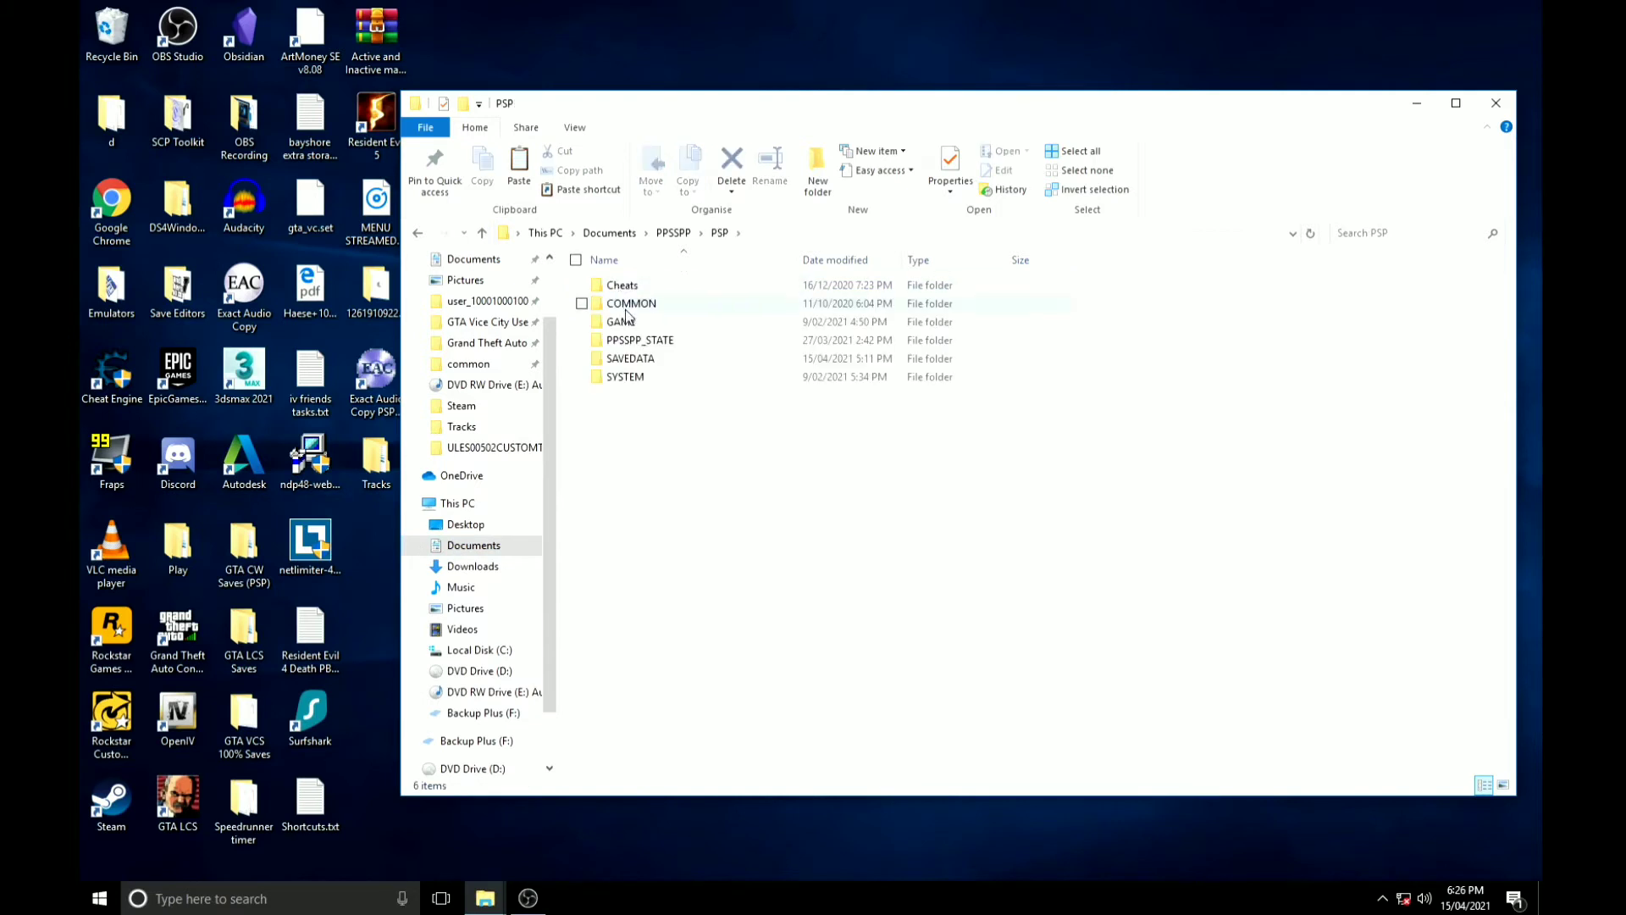
pyautogui.doubleClick(635, 359)
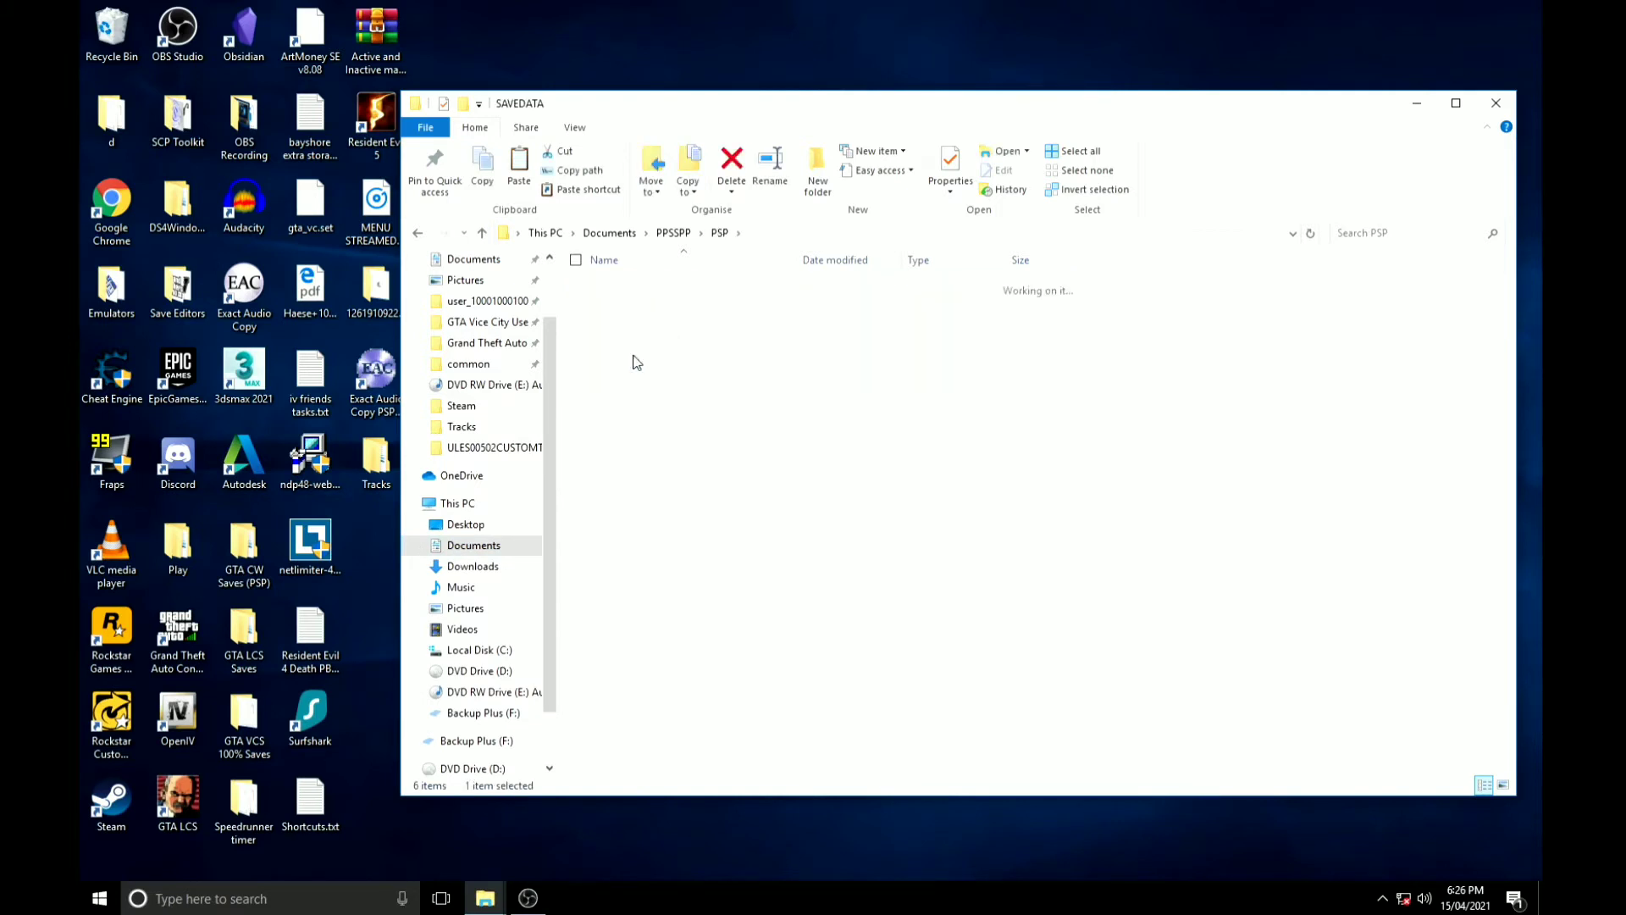
pyautogui.rightClick(1074, 415)
pyautogui.click(1123, 559)
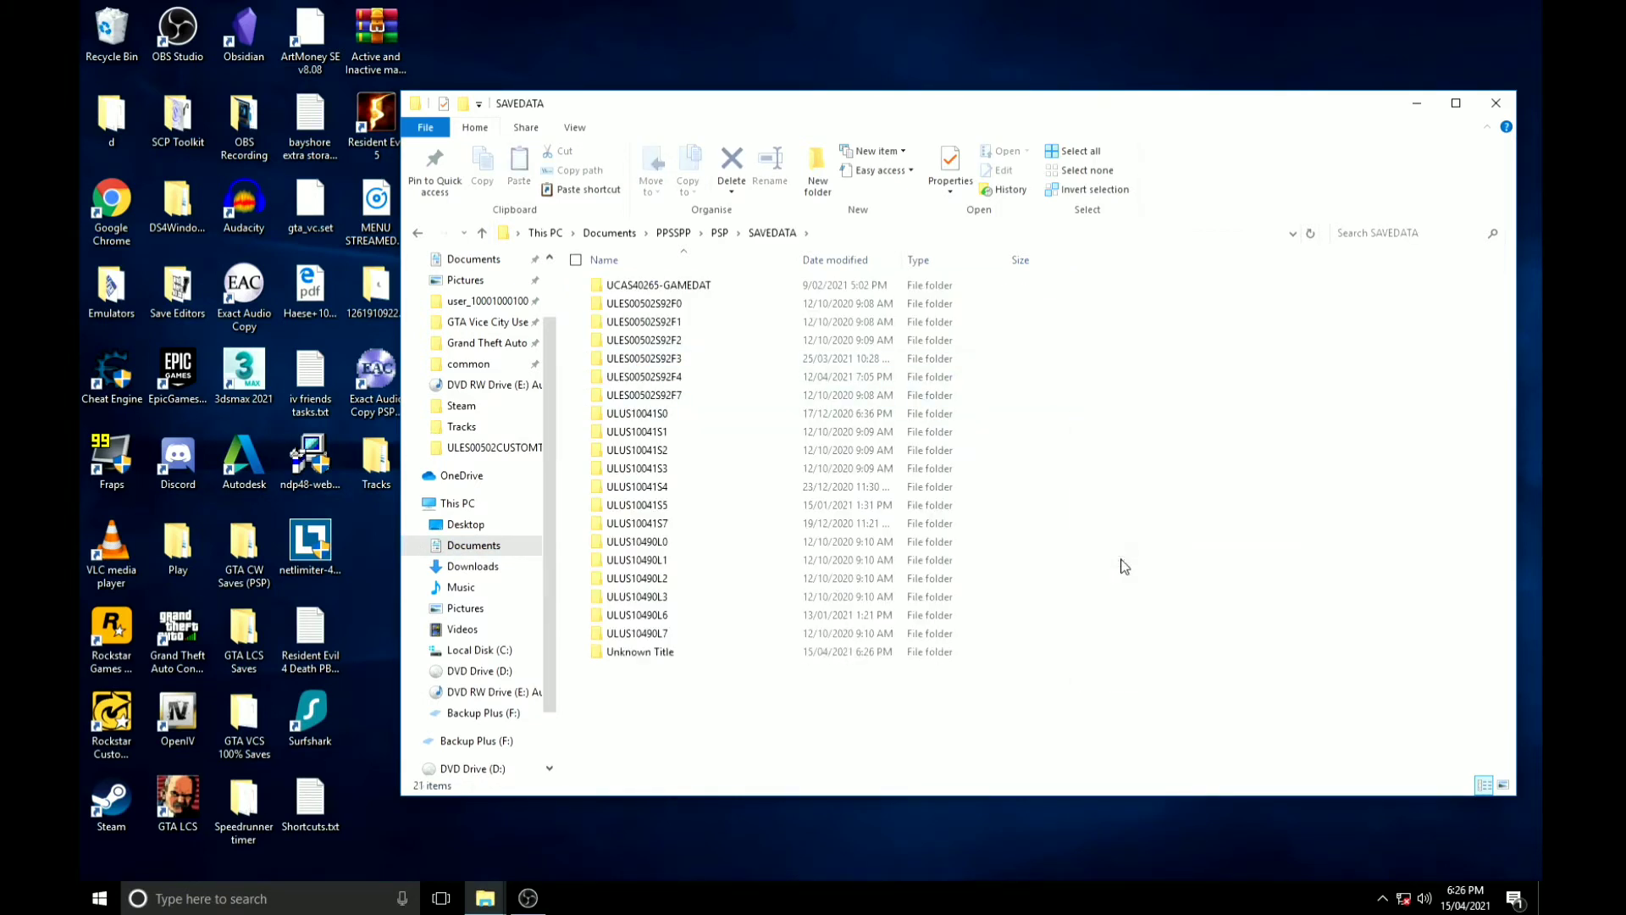
# Rename the pasted Unknown Title folder to ULUS10041CUSTOMTRACKS.
pyautogui.rightClick(642, 651)
pyautogui.click(688, 609)
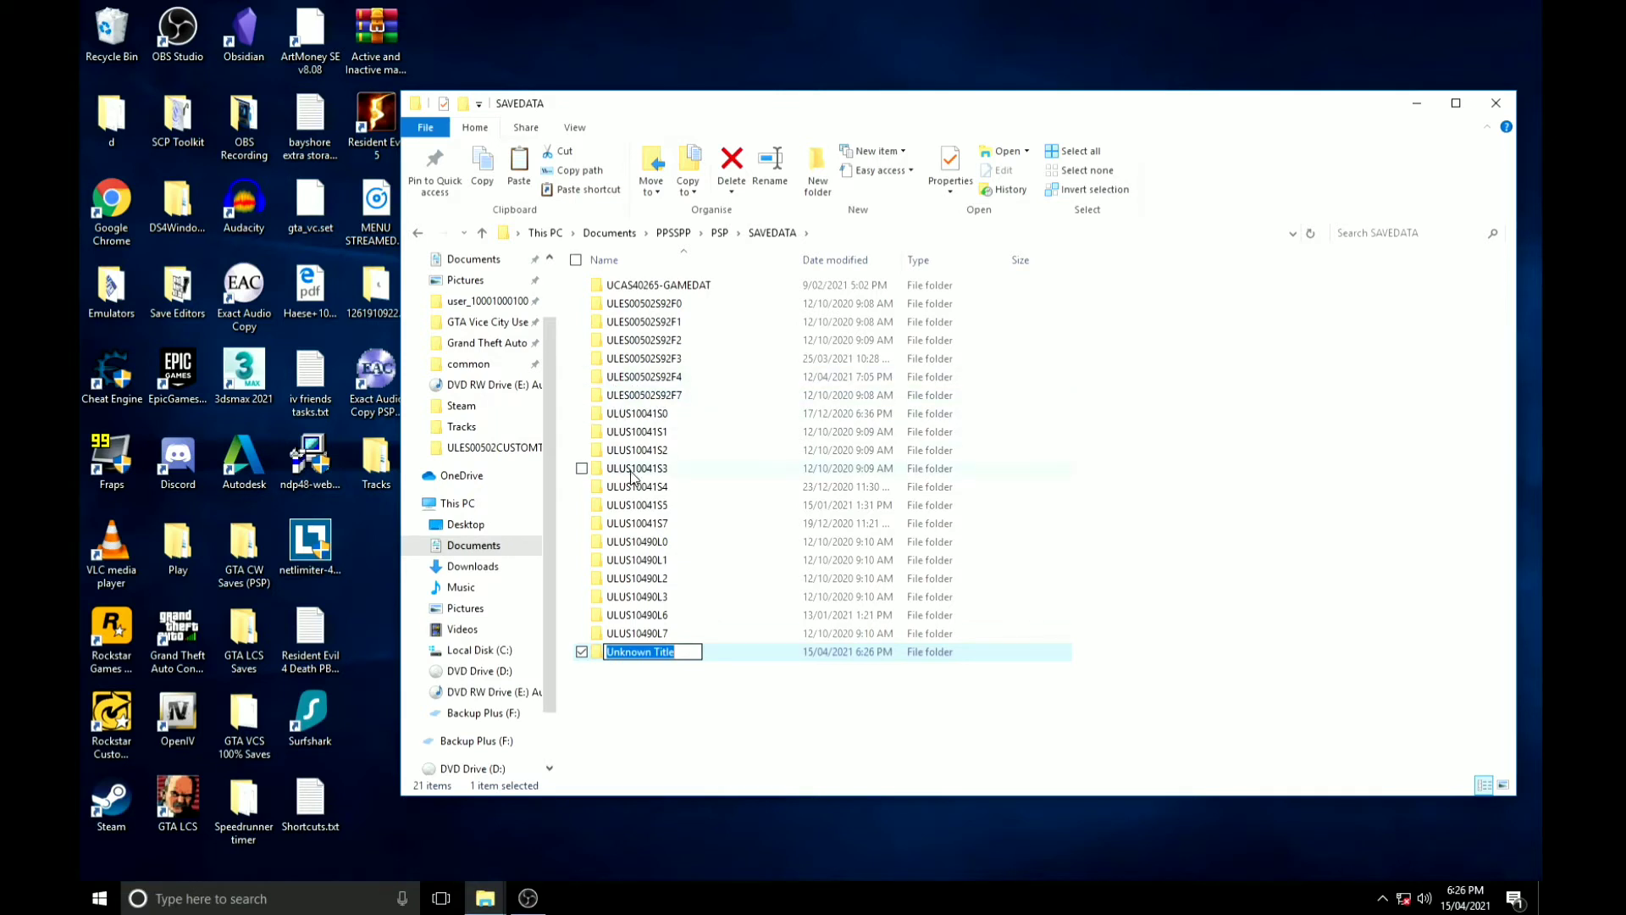
pyautogui.write('ULUE')
pyautogui.press('BackSpace')
pyautogui.write('S')
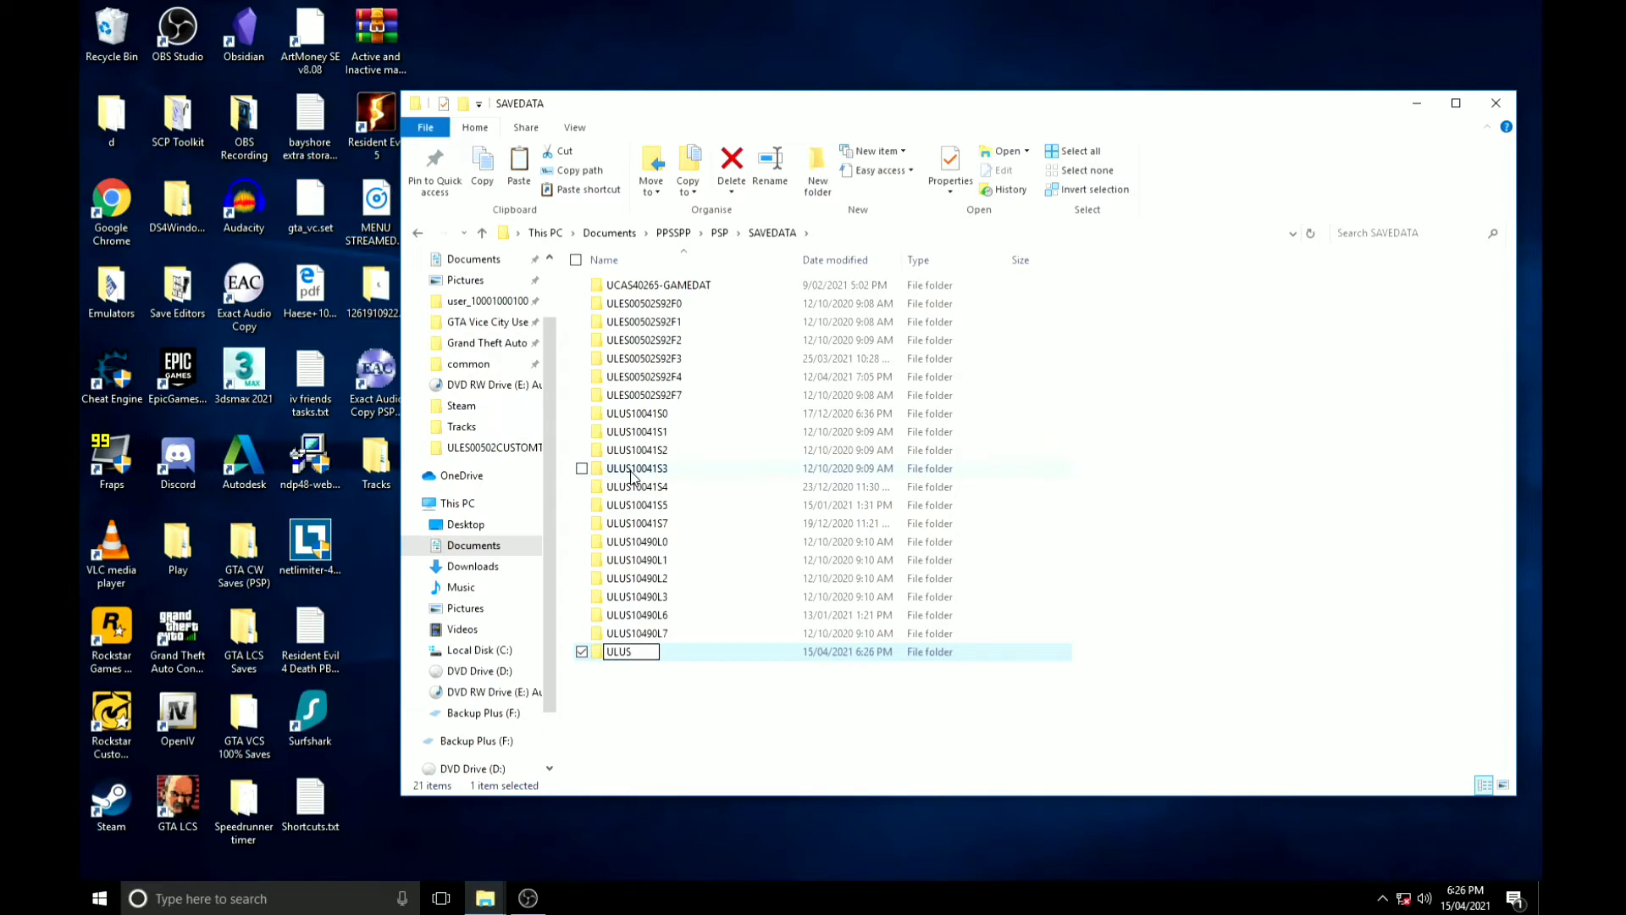
pyautogui.write('10041CUSTOMTRACKS')
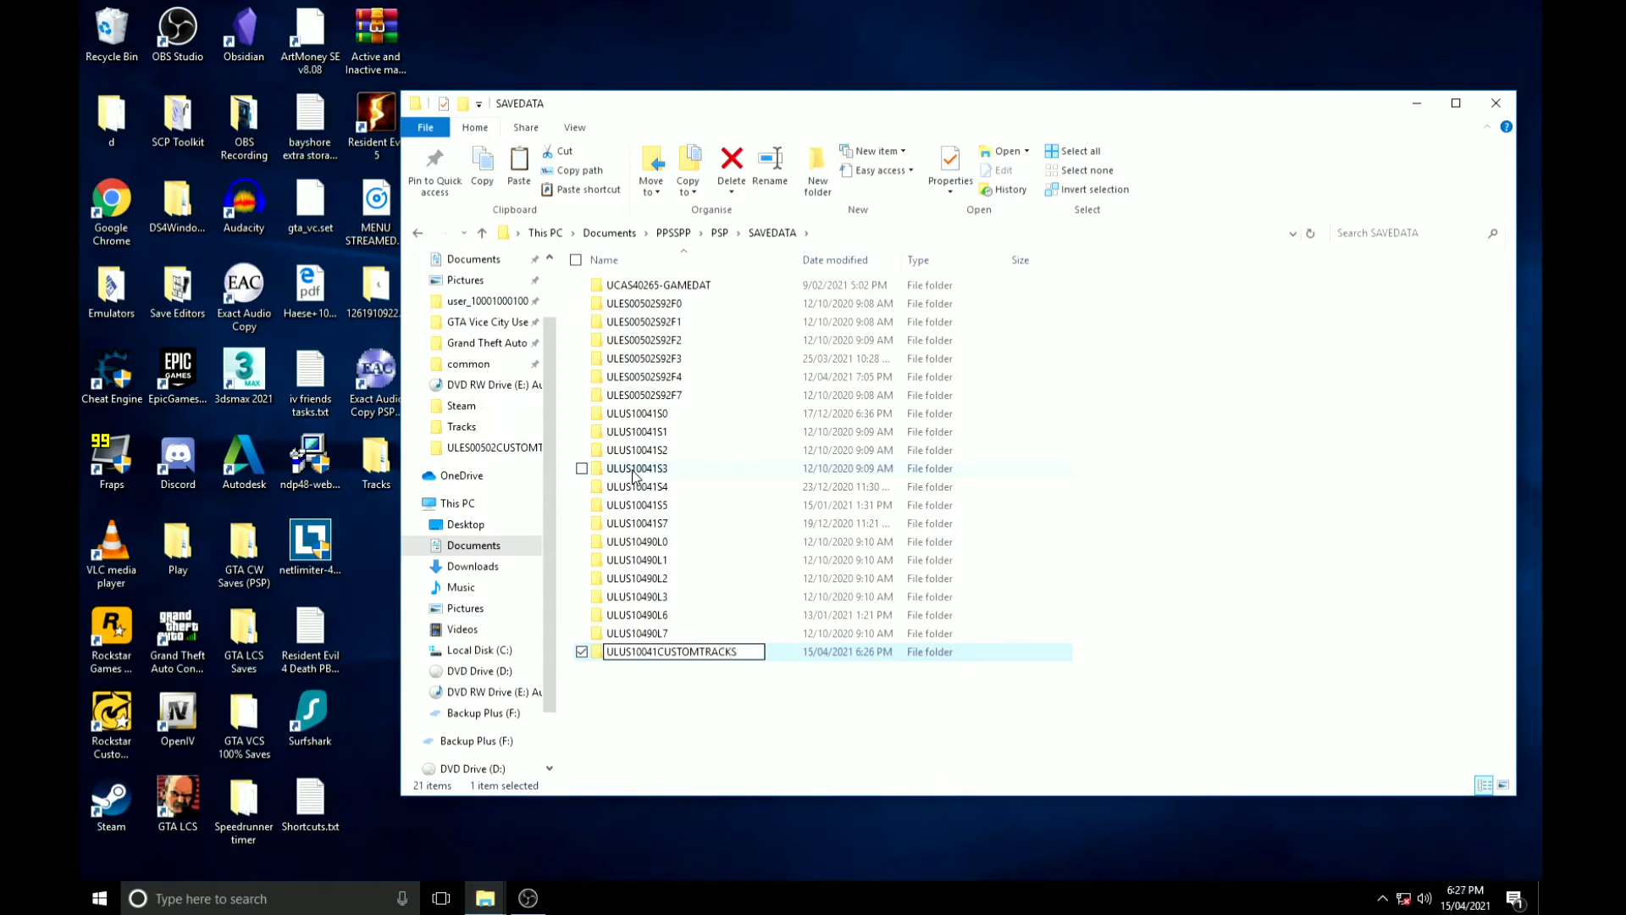
pyautogui.press('Return')
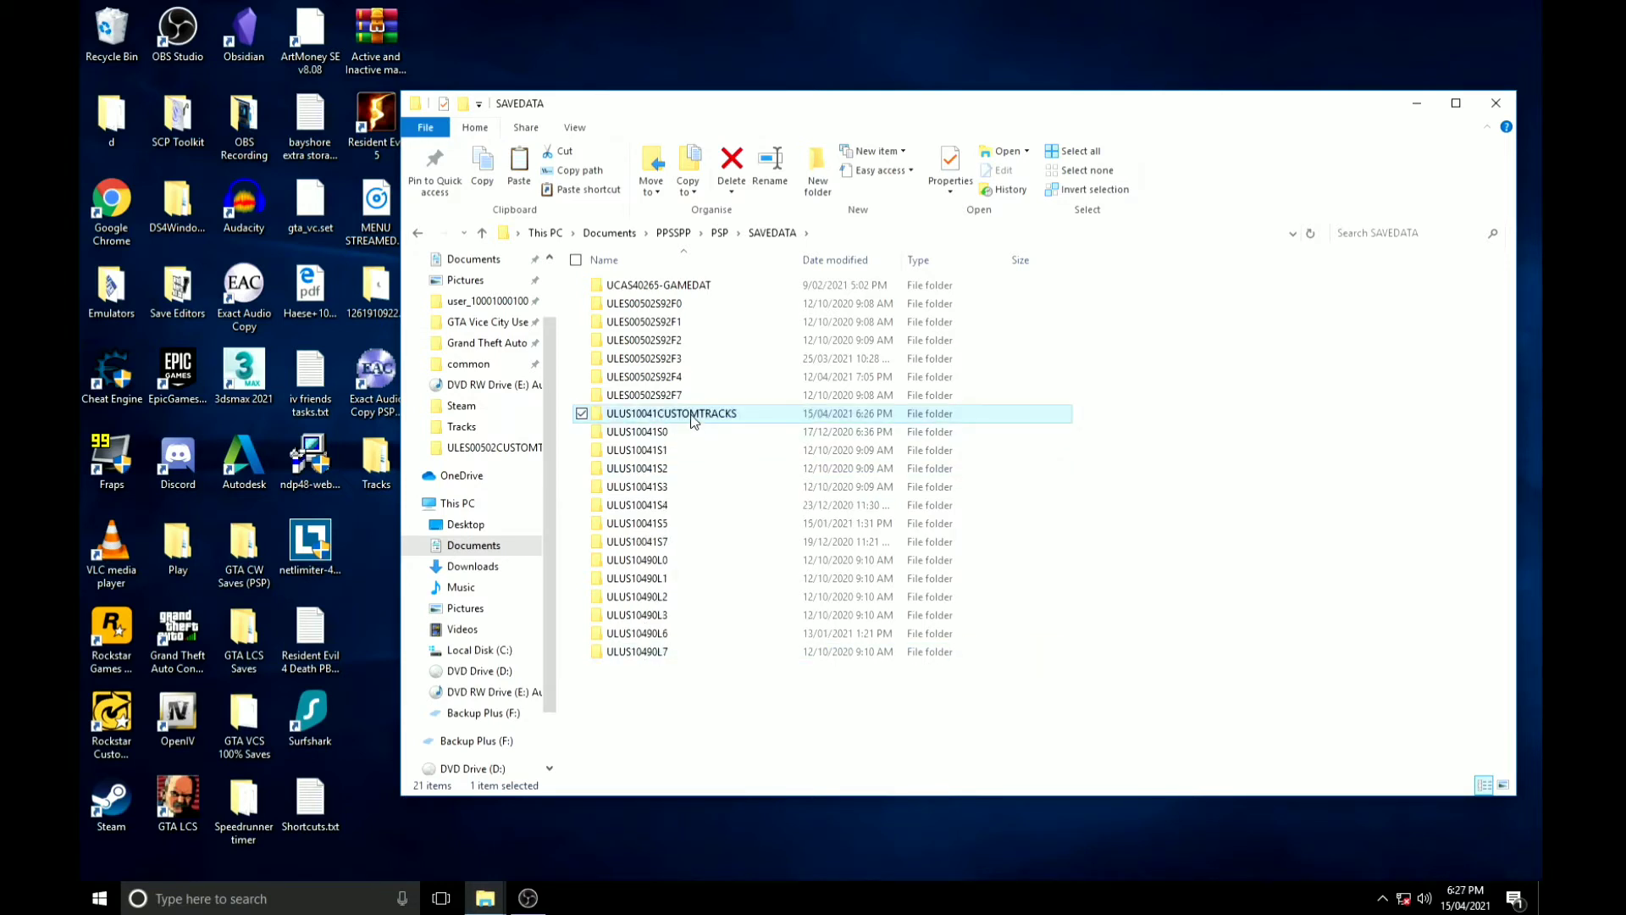
# Paste another tracks folder copy in SAVEDATA and rename it ULES00502CUSTOMTRACKS.
pyautogui.click(648, 708)
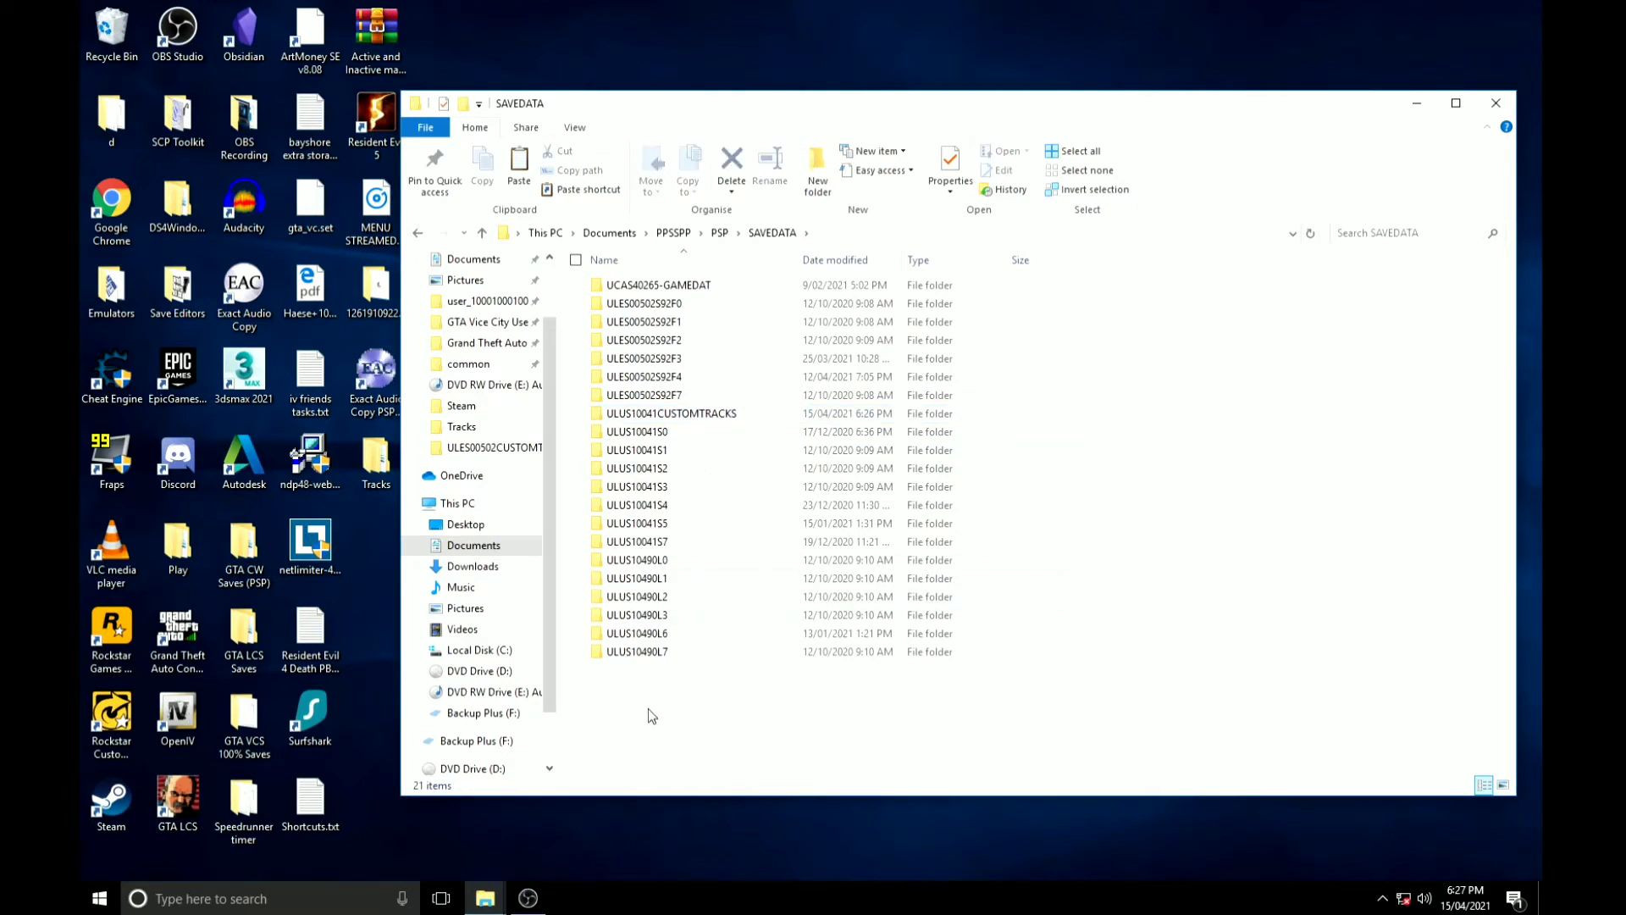
pyautogui.hotkey('ctrl', 'v')
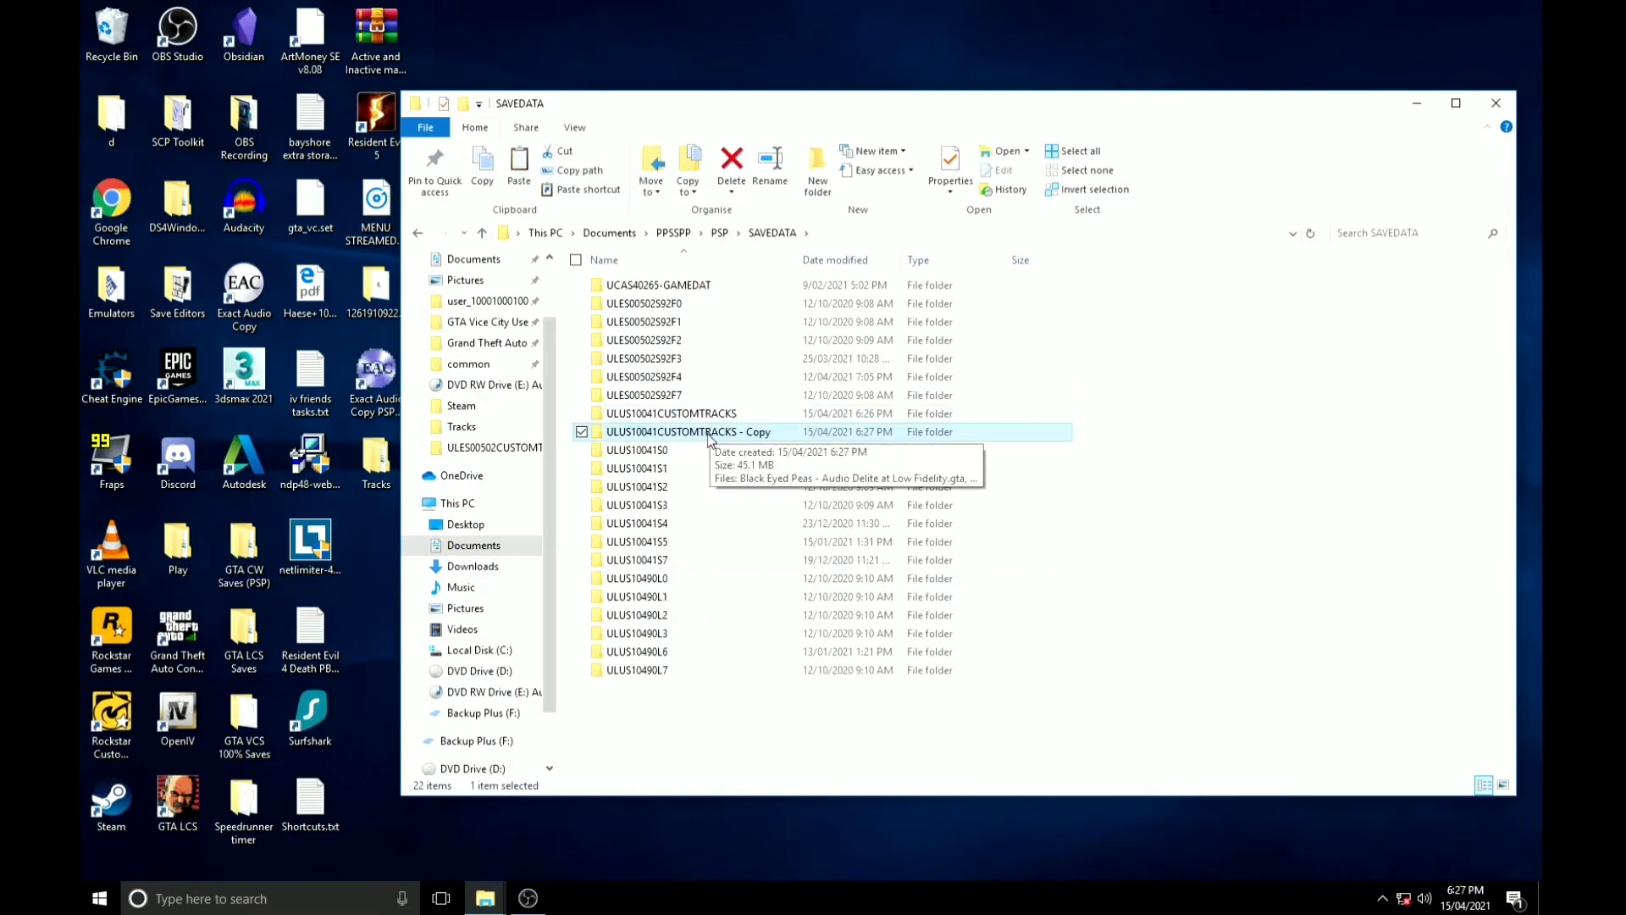
pyautogui.rightClick(708, 424)
pyautogui.click(745, 839)
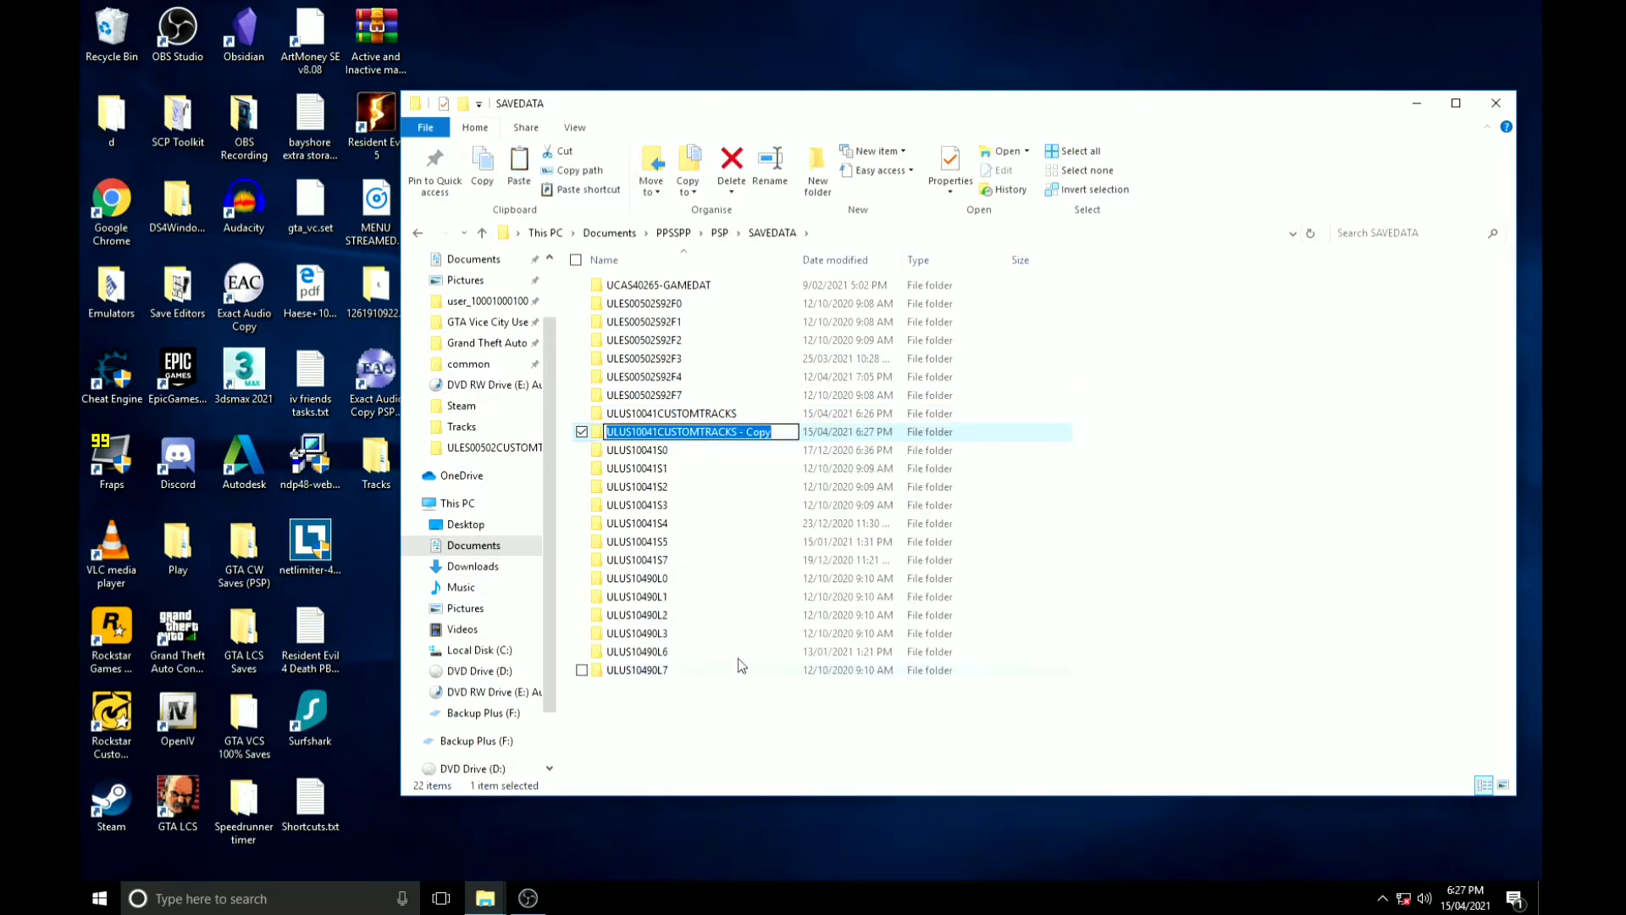
pyautogui.moveTo(785, 435); pyautogui.dragTo(632, 432)
pyautogui.press('BackSpace')
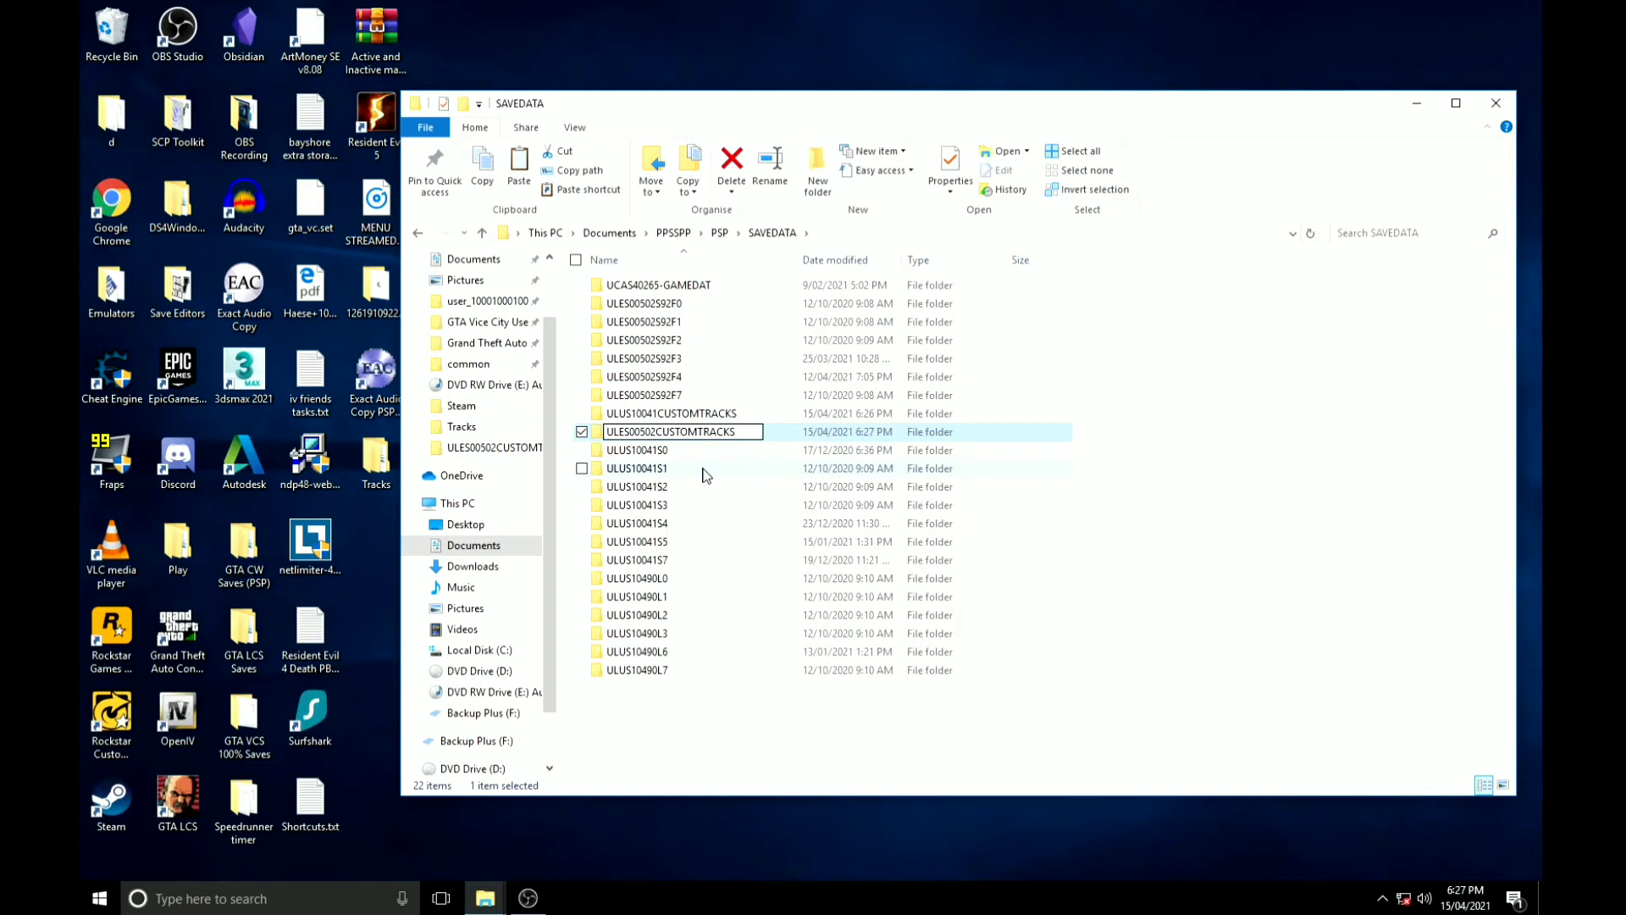
pyautogui.press('Return')
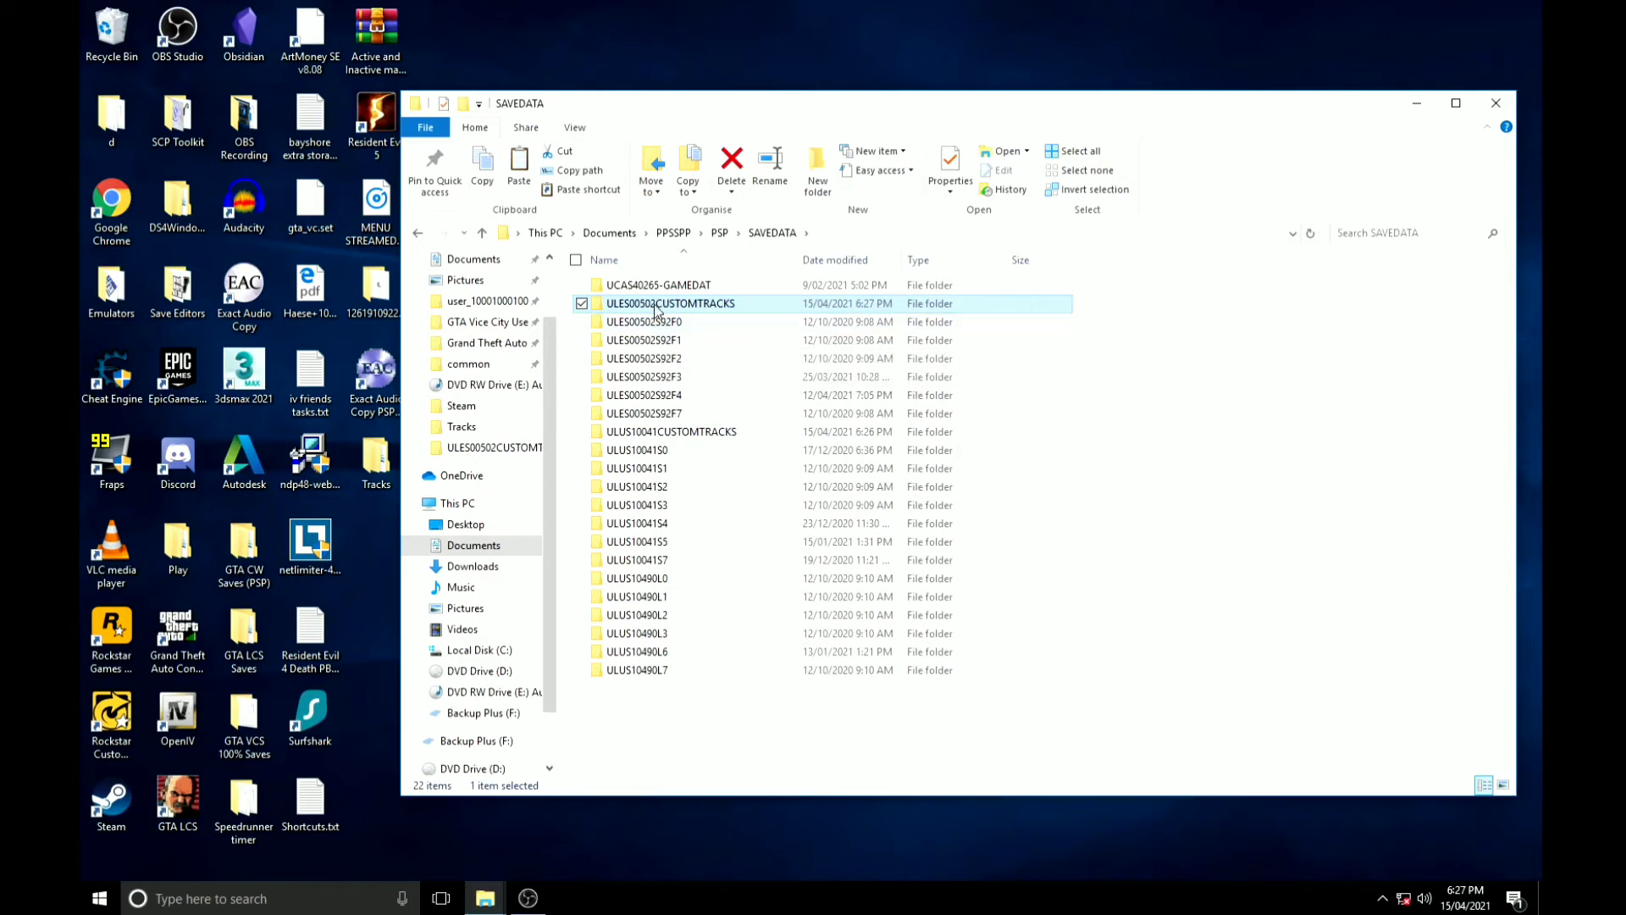
pyautogui.doubleClick(724, 312)
pyautogui.click(772, 233)
pyautogui.doubleClick(674, 433)
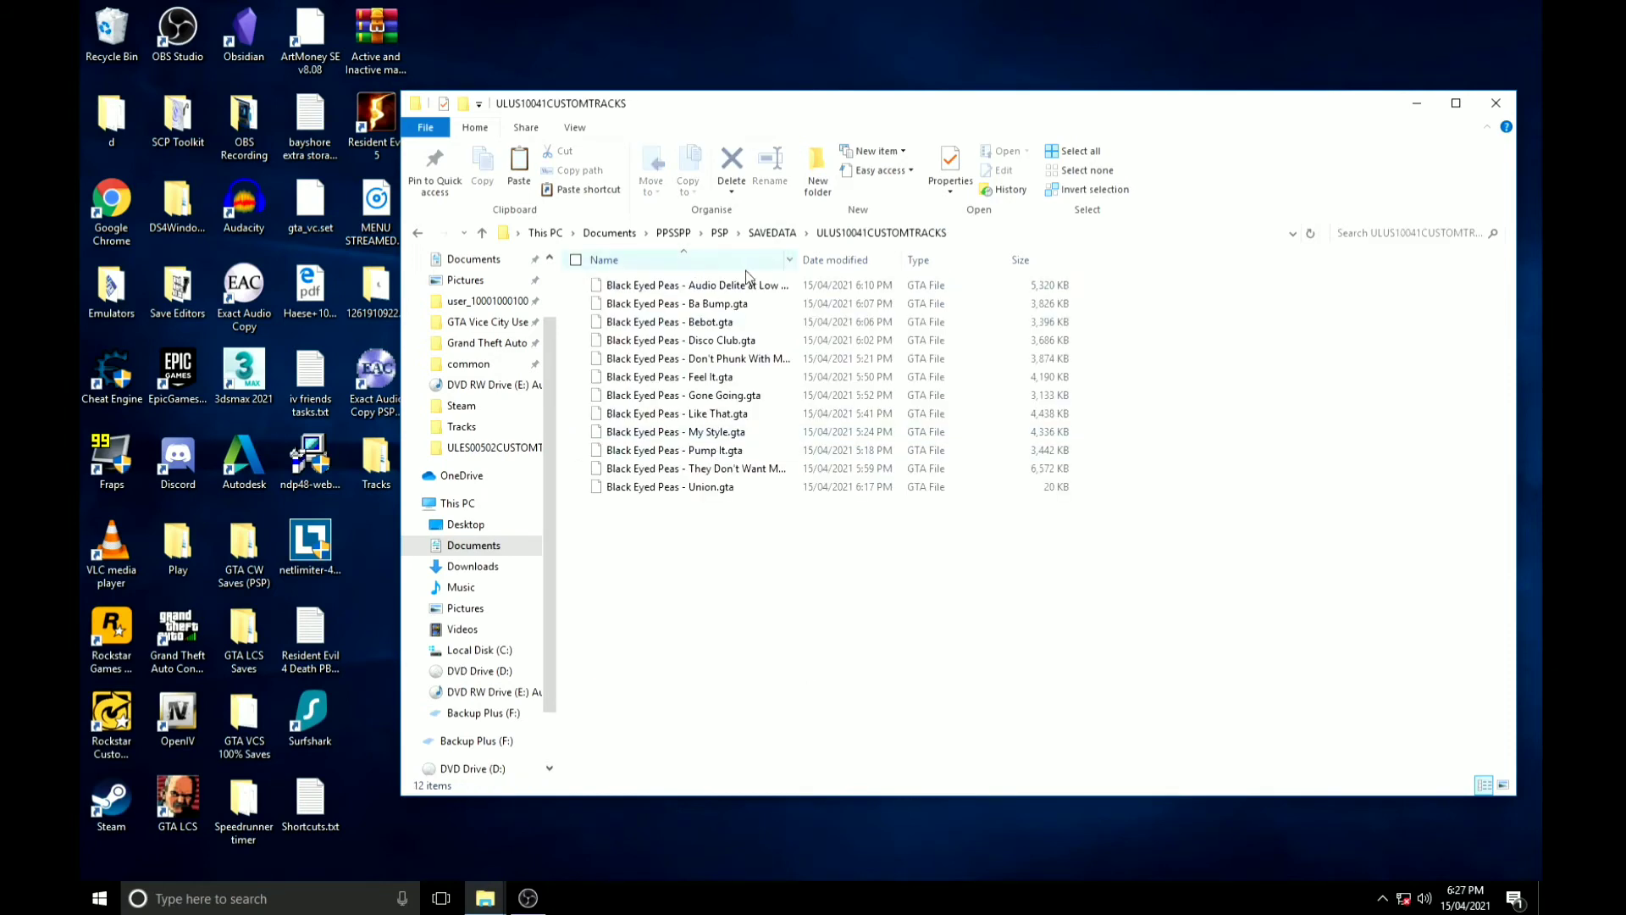
pyautogui.click(772, 233)
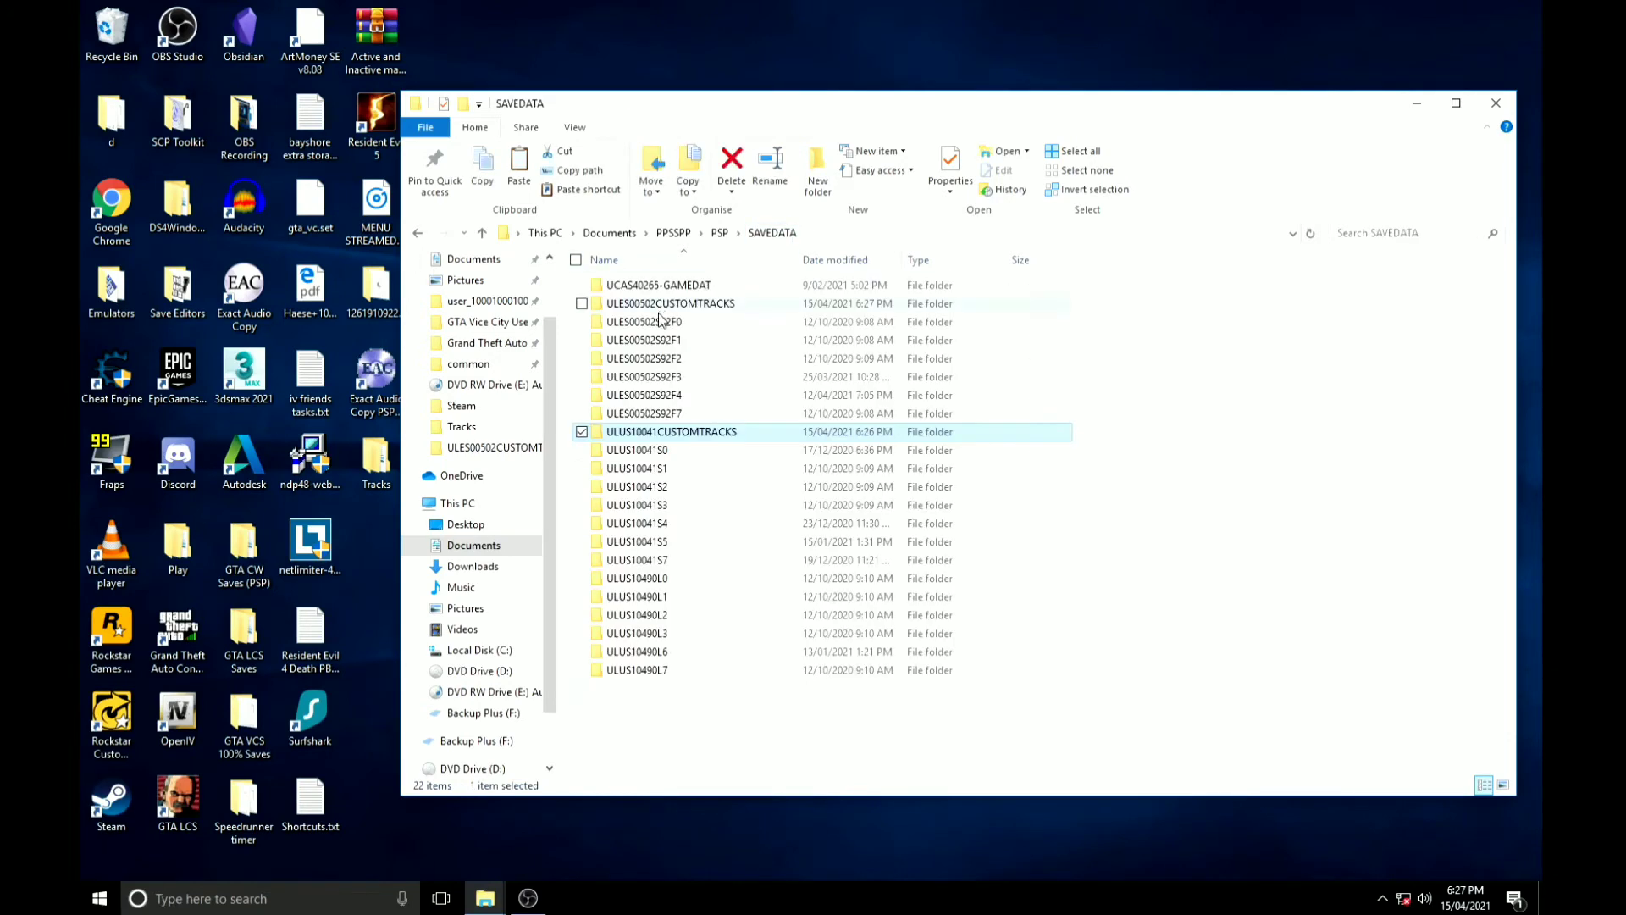
pyautogui.click(1167, 364)
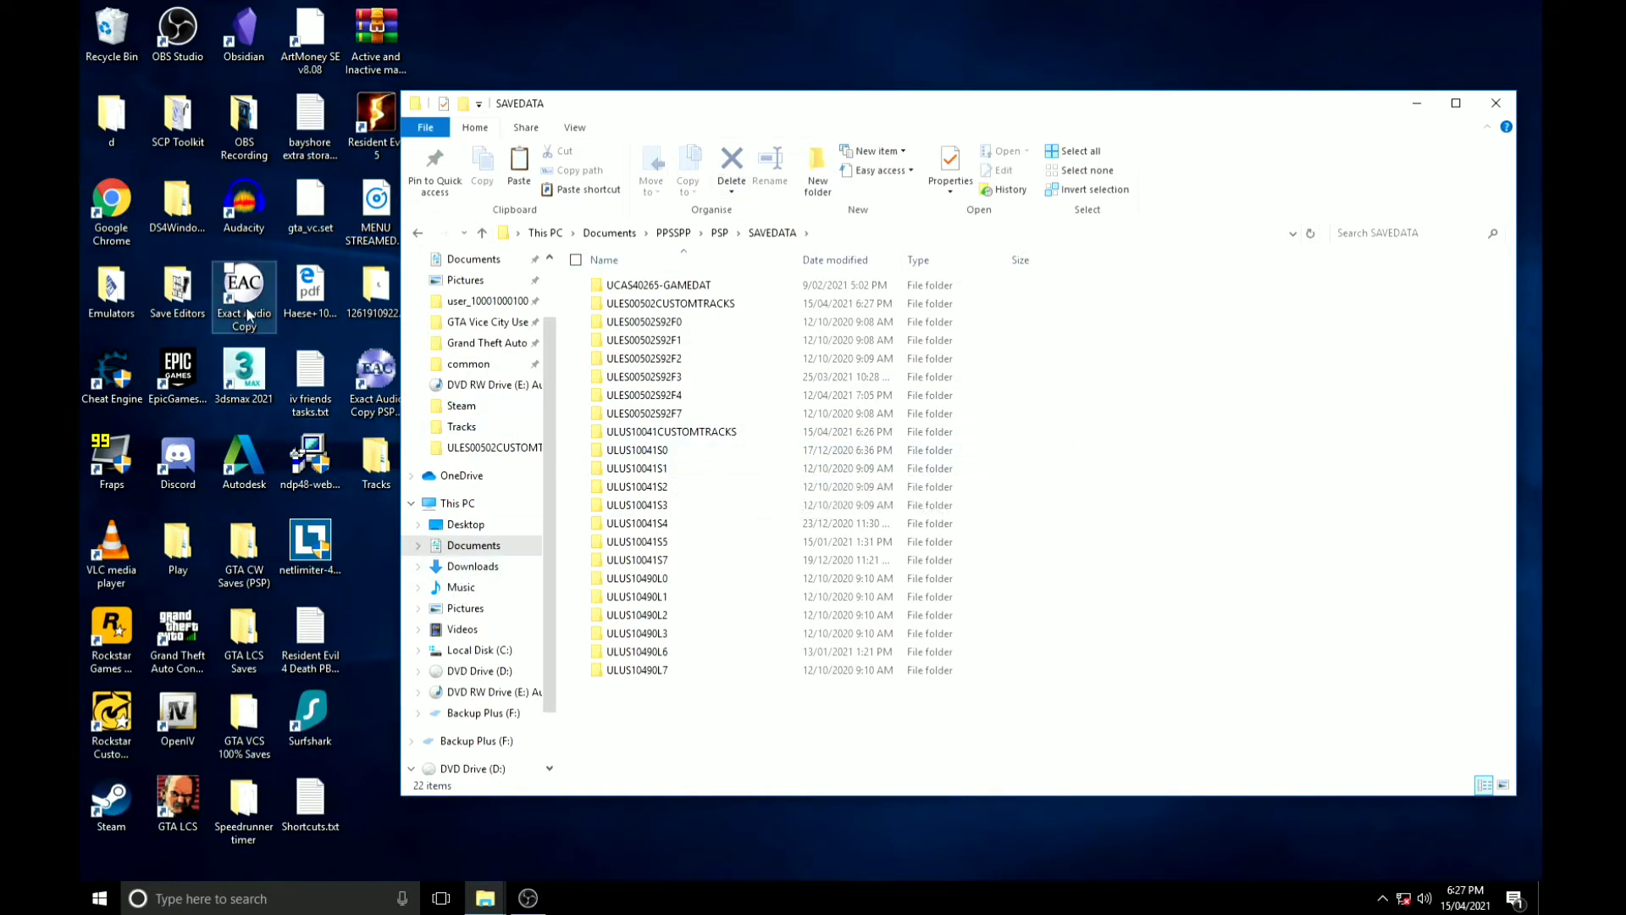
# Launch PPSSPP 1.11 from the Emulators folder and start GTA: Liberty City Stories from Recent.
pyautogui.doubleClick(139, 301)
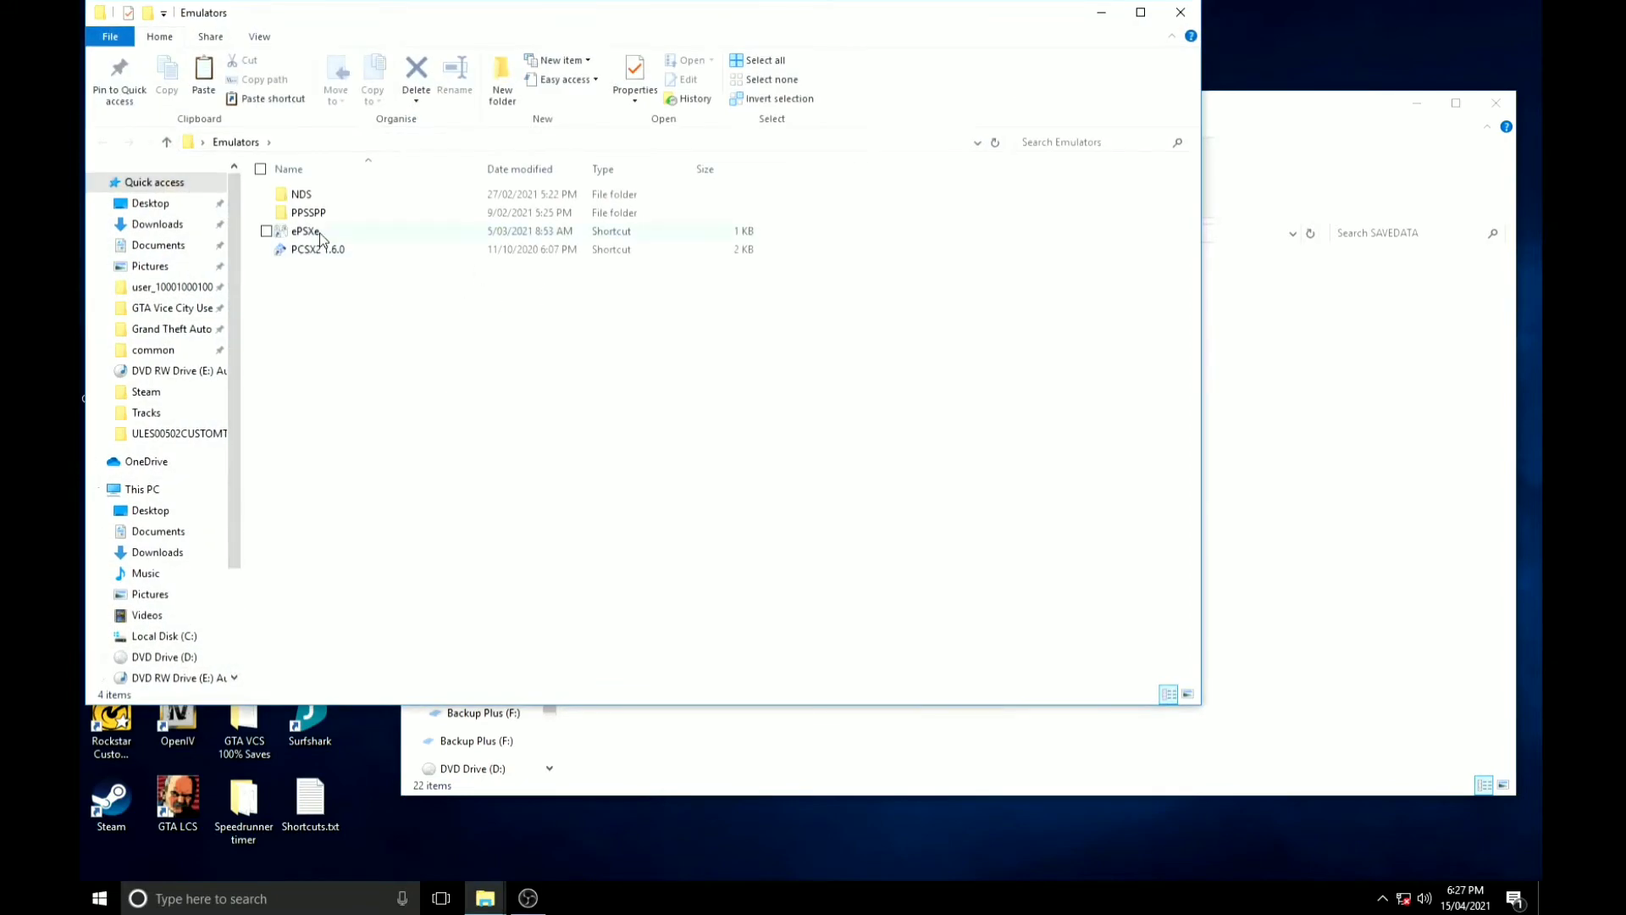
pyautogui.doubleClick(309, 213)
pyautogui.click(326, 215)
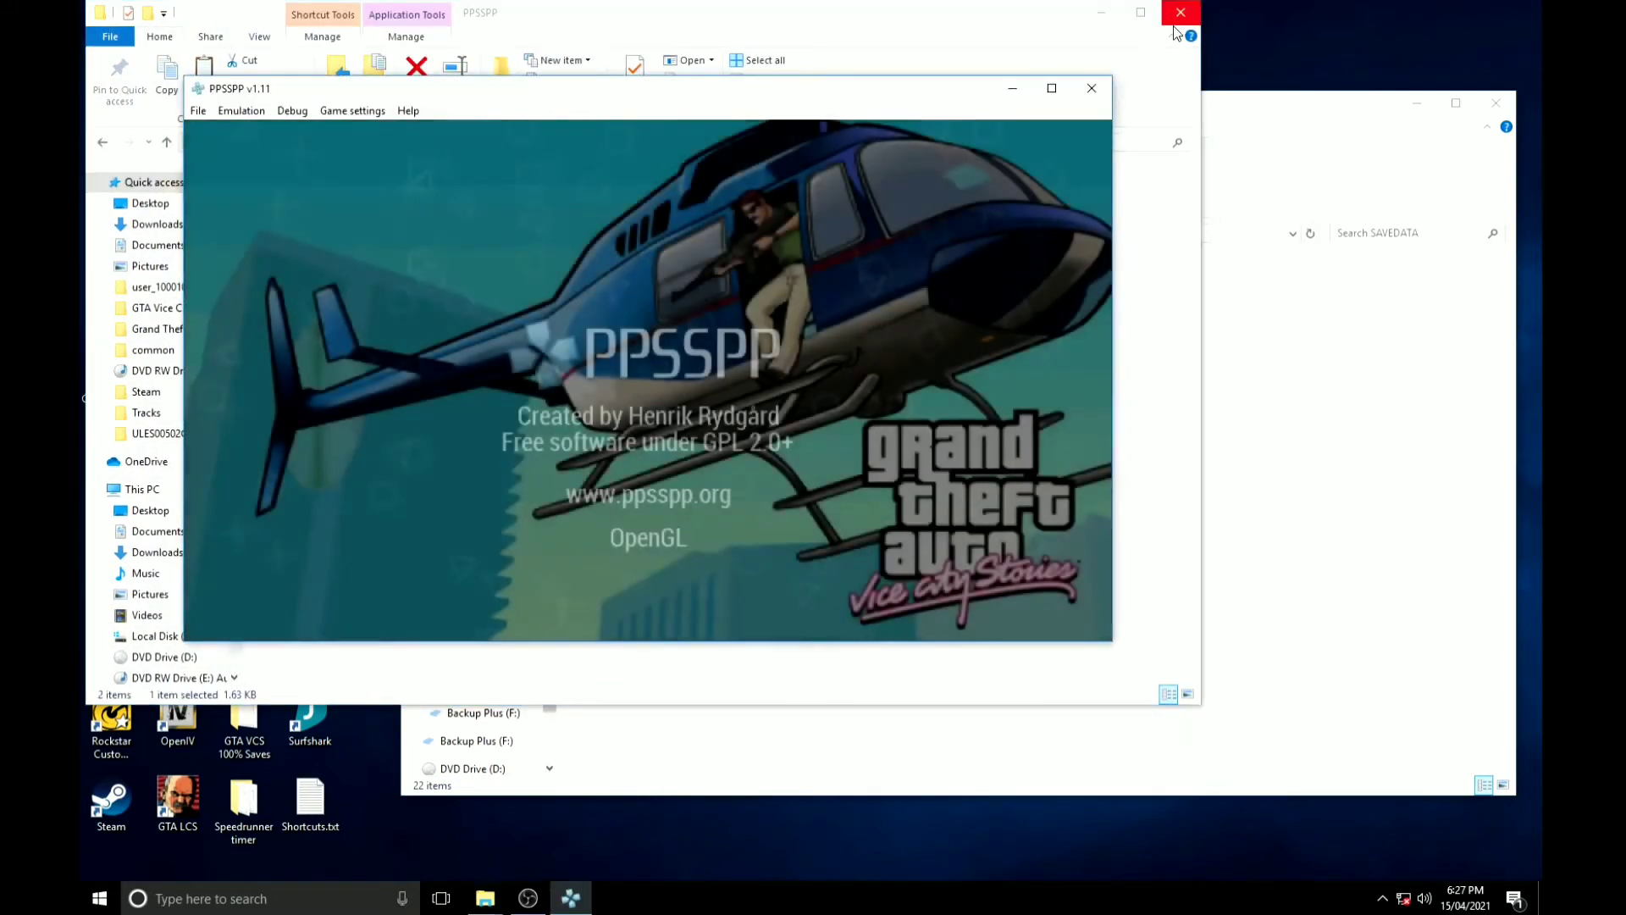
pyautogui.click(1172, 25)
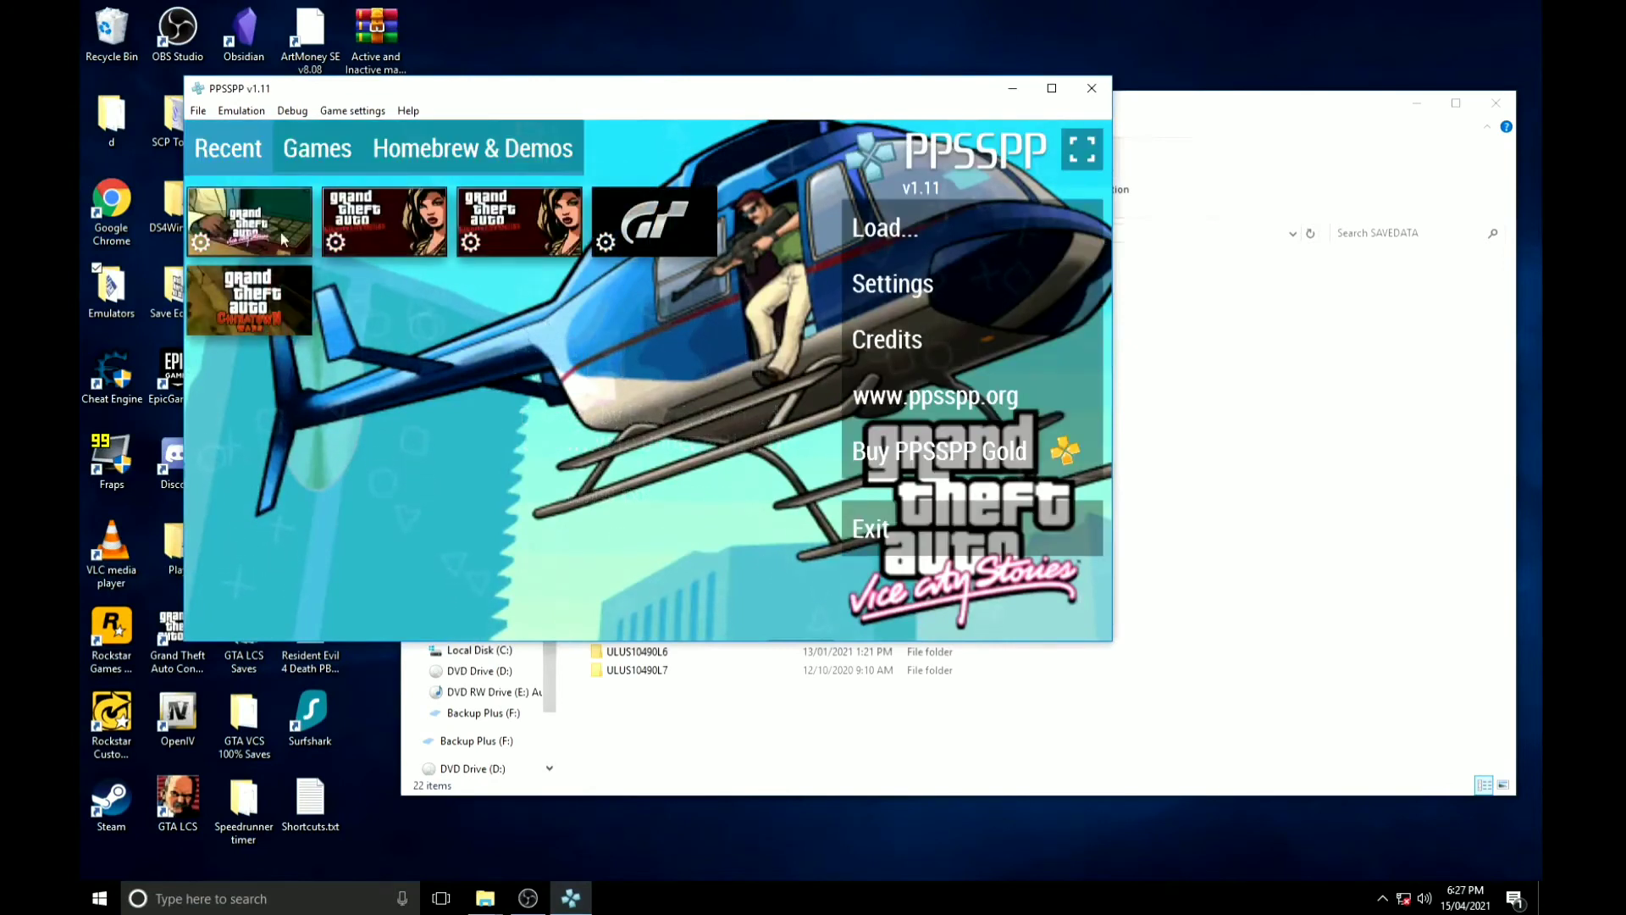
pyautogui.click(368, 226)
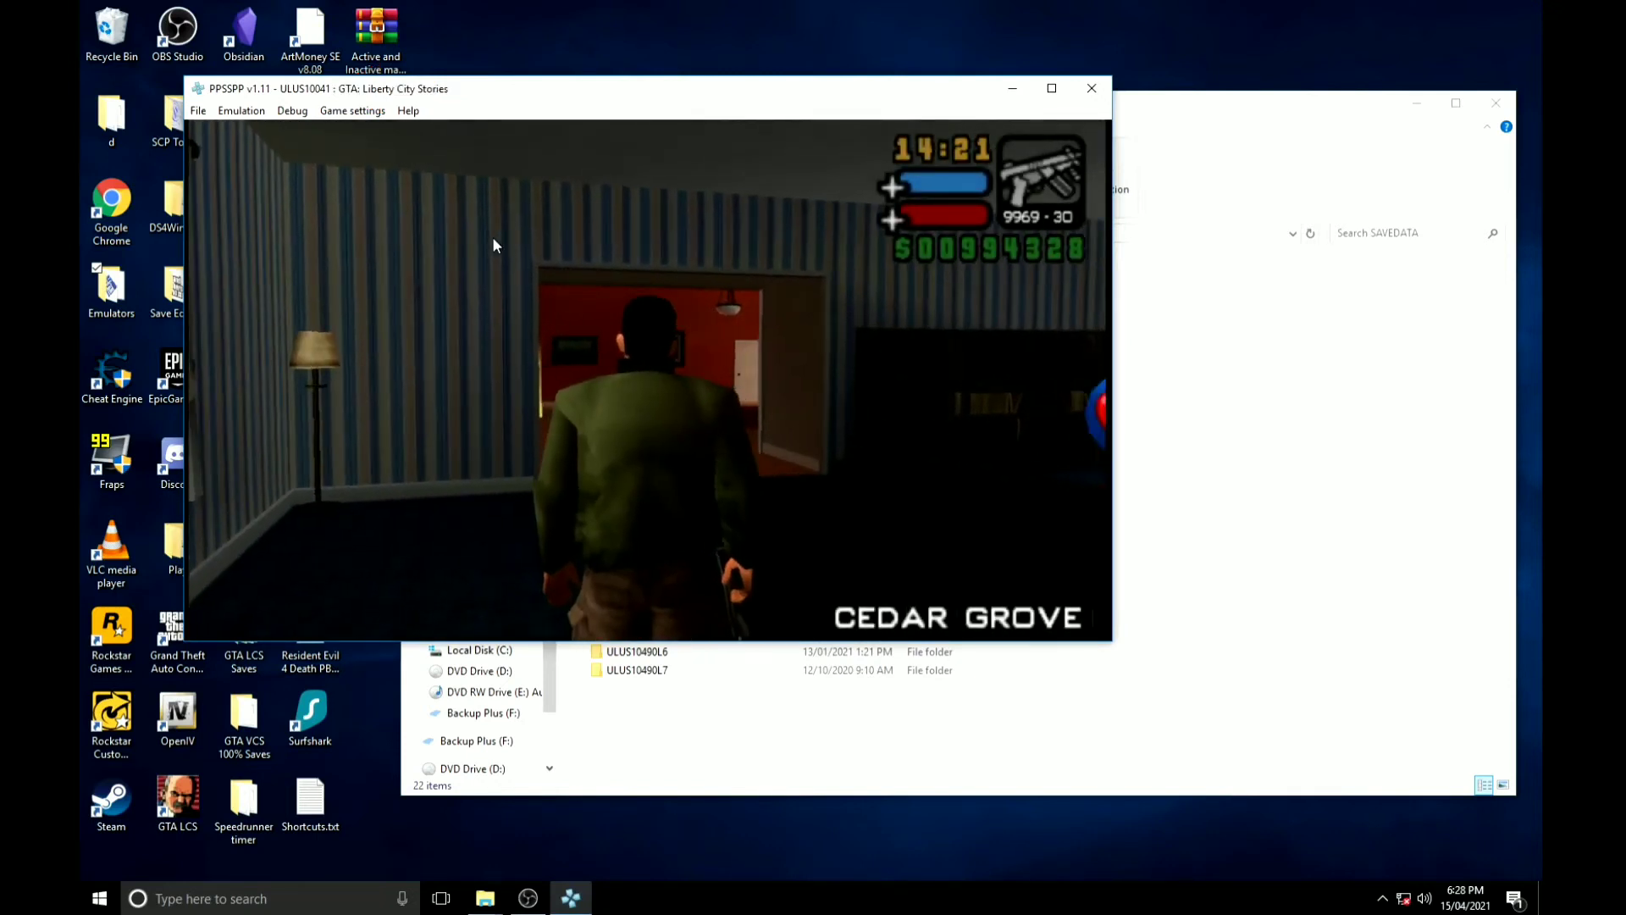
# Turn Custom Tracks on in Liberty City Stories' pause-menu Audio options and resume play.
pyautogui.press('space')
pyautogui.press('Down')
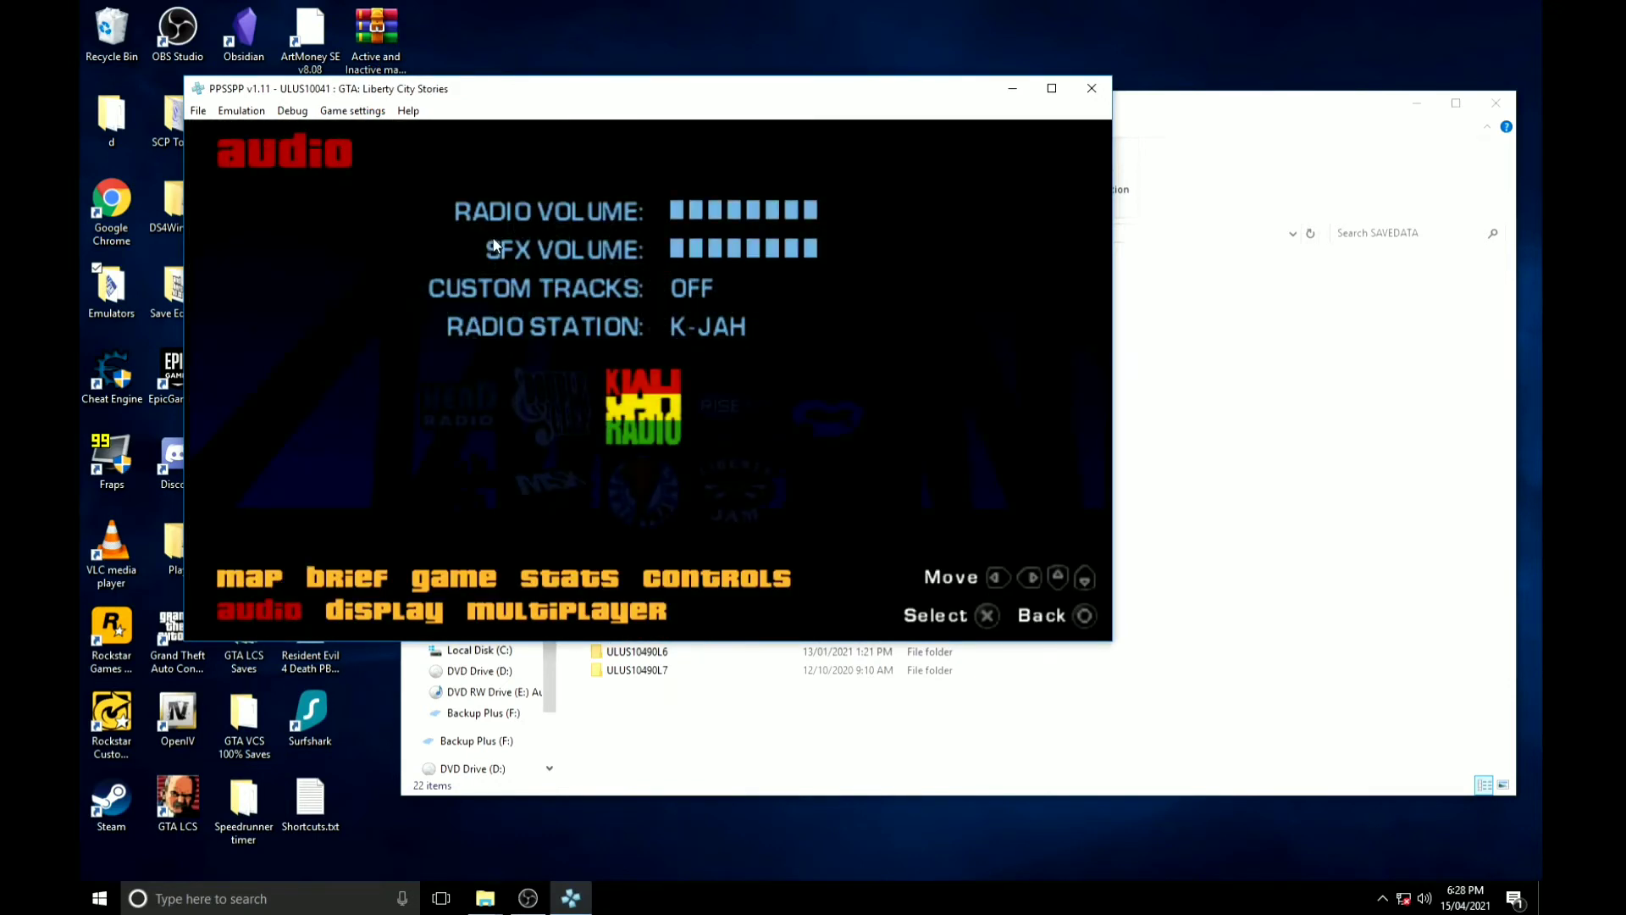
pyautogui.press('z')
pyautogui.press('Down')
pyautogui.press('Down')
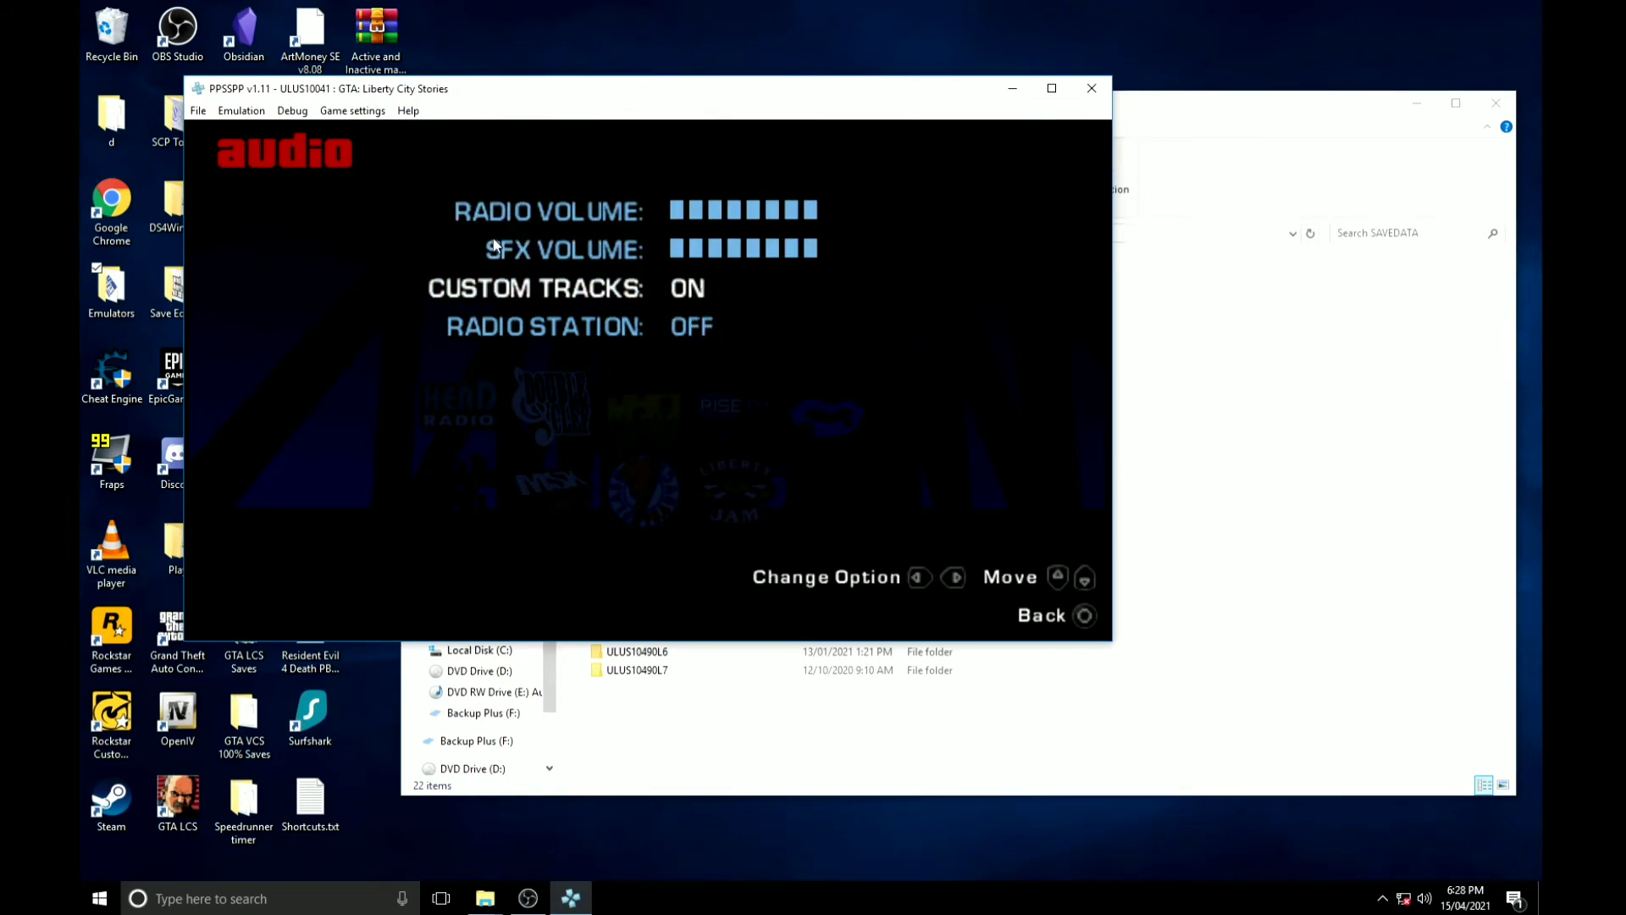
pyautogui.press('space')
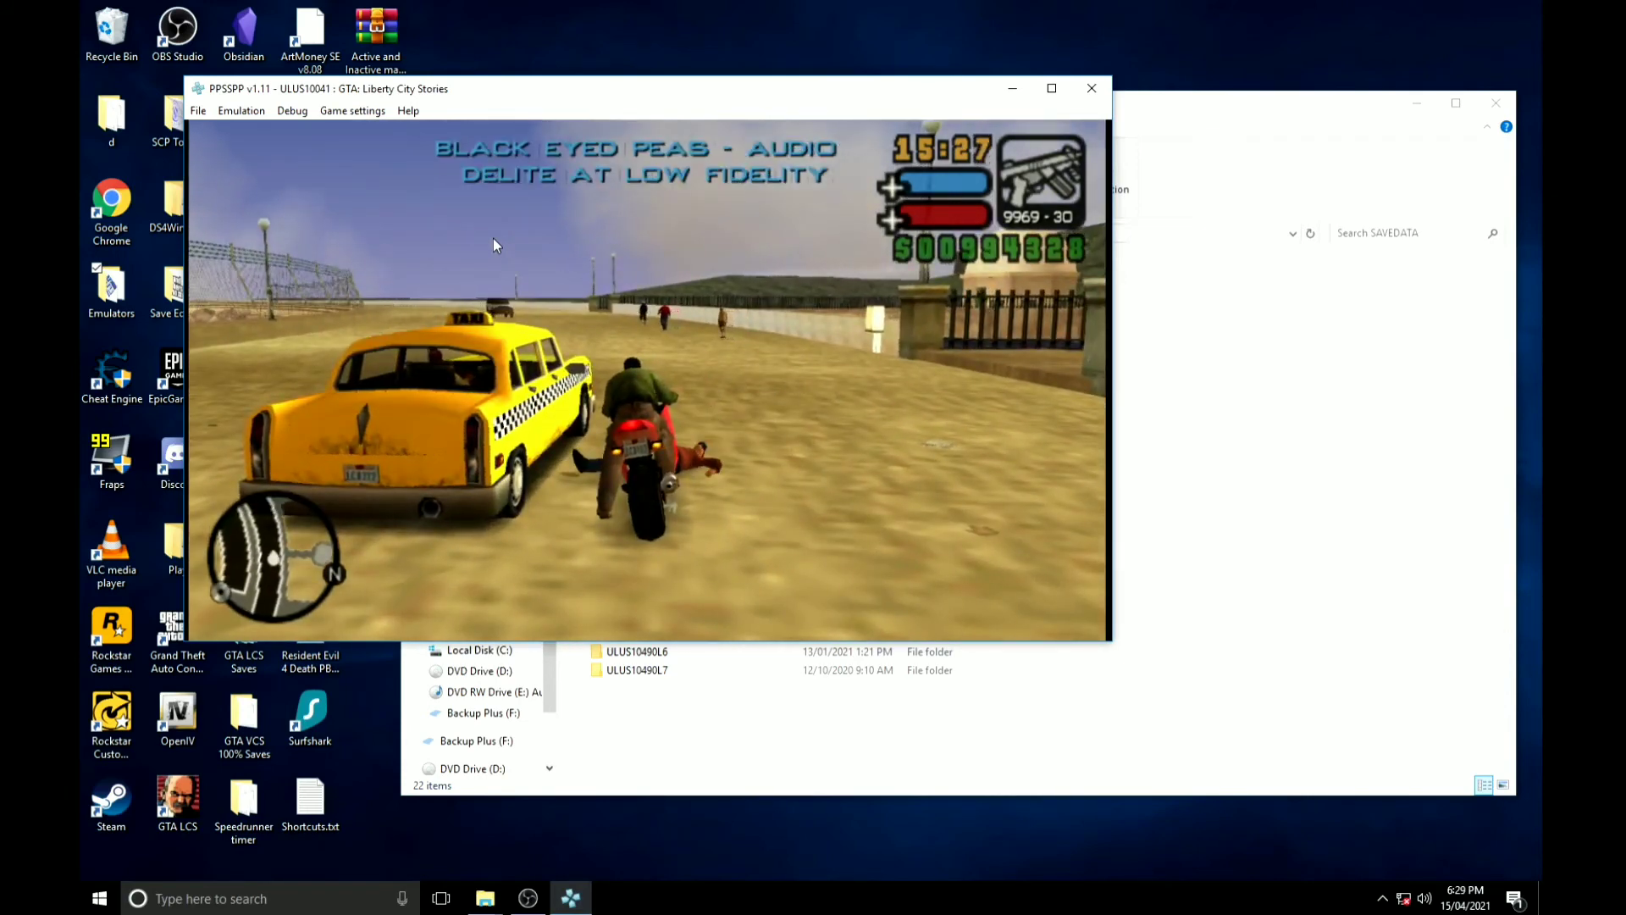
# In the Audio options, turn Custom Tracks off and cycle the radio station to LCFR.
pyautogui.press('space')
pyautogui.press('Down')
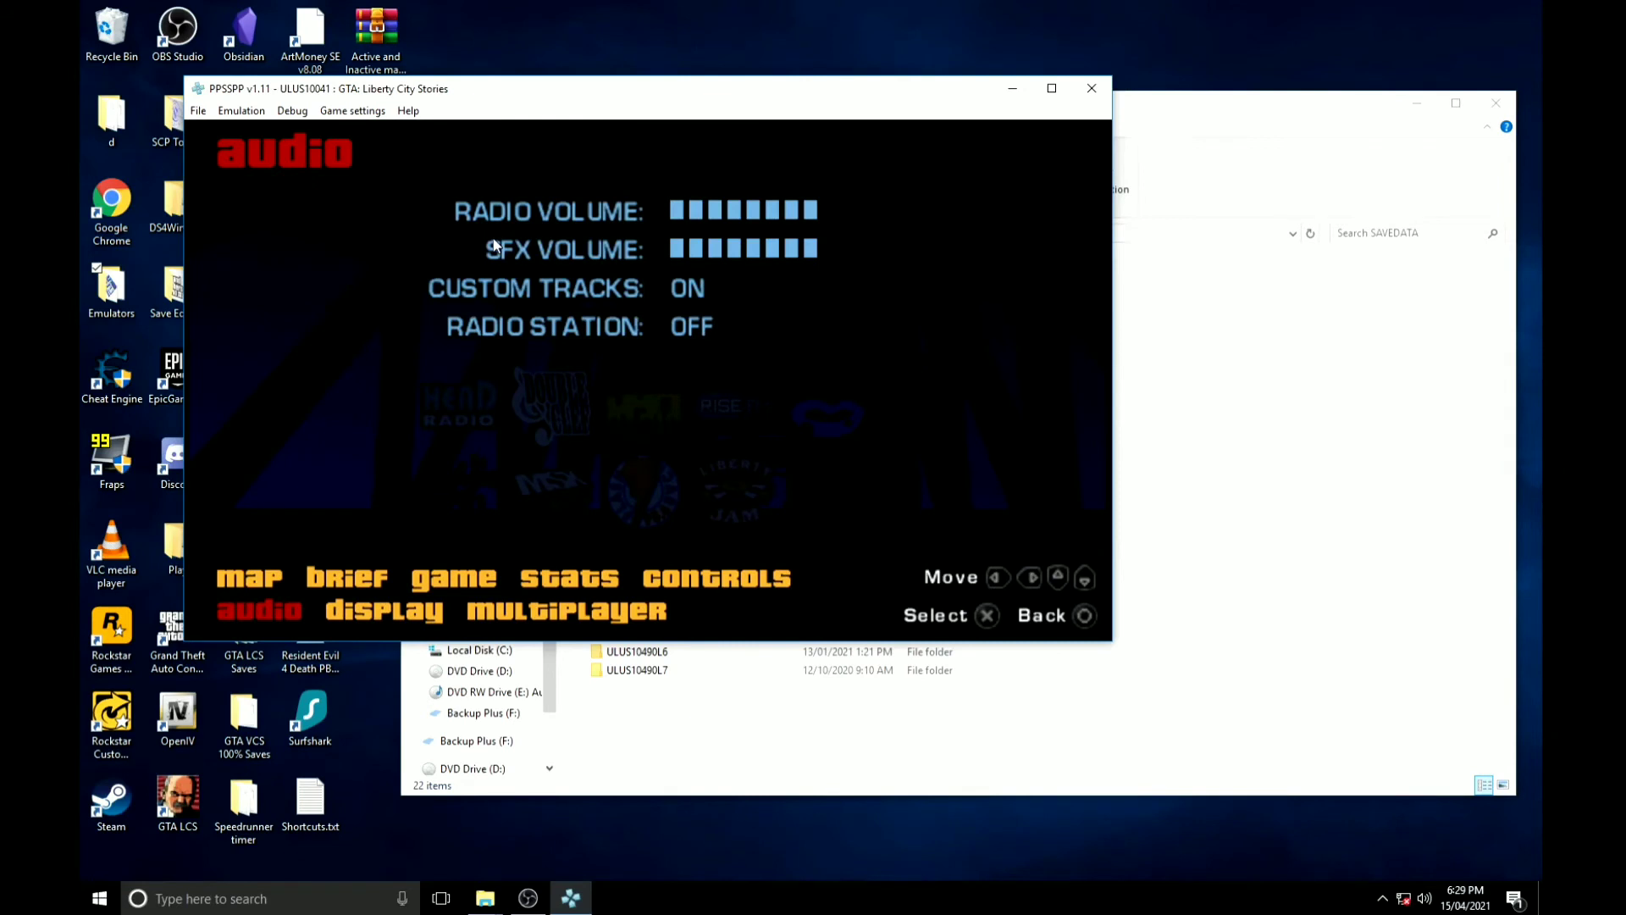
pyautogui.press('x')
pyautogui.press('Down')
pyautogui.press('Down')
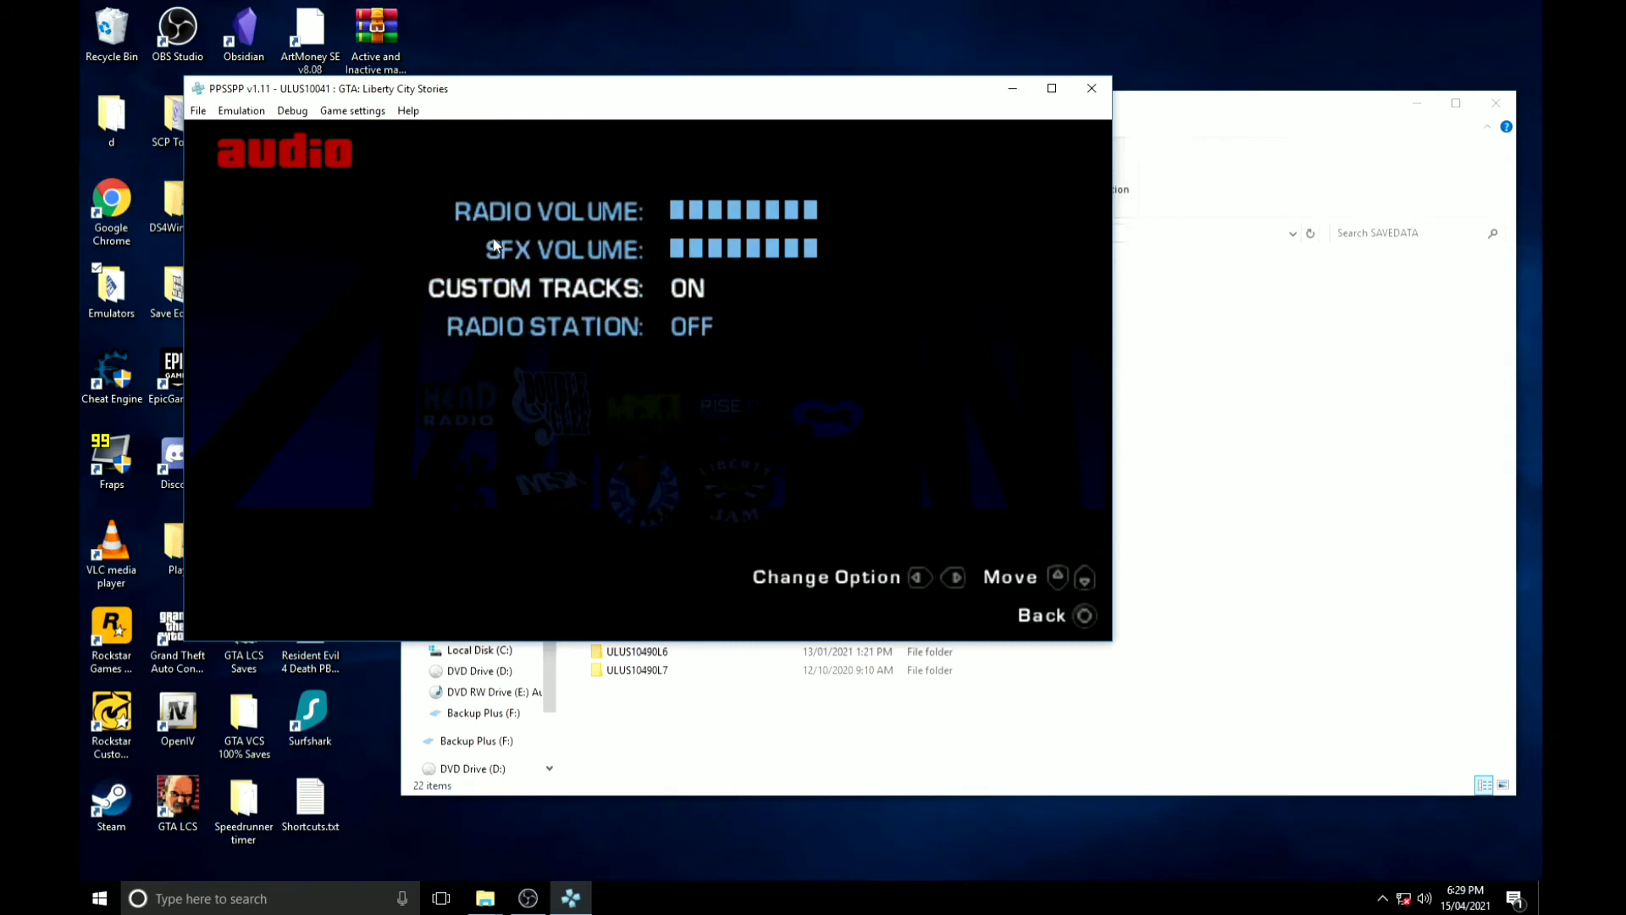
pyautogui.press('Right')
pyautogui.press('Right')
pyautogui.press('Right')
pyautogui.press('Right')
pyautogui.press('Right')
pyautogui.press('Right')
pyautogui.press('Right')
pyautogui.press('Right')
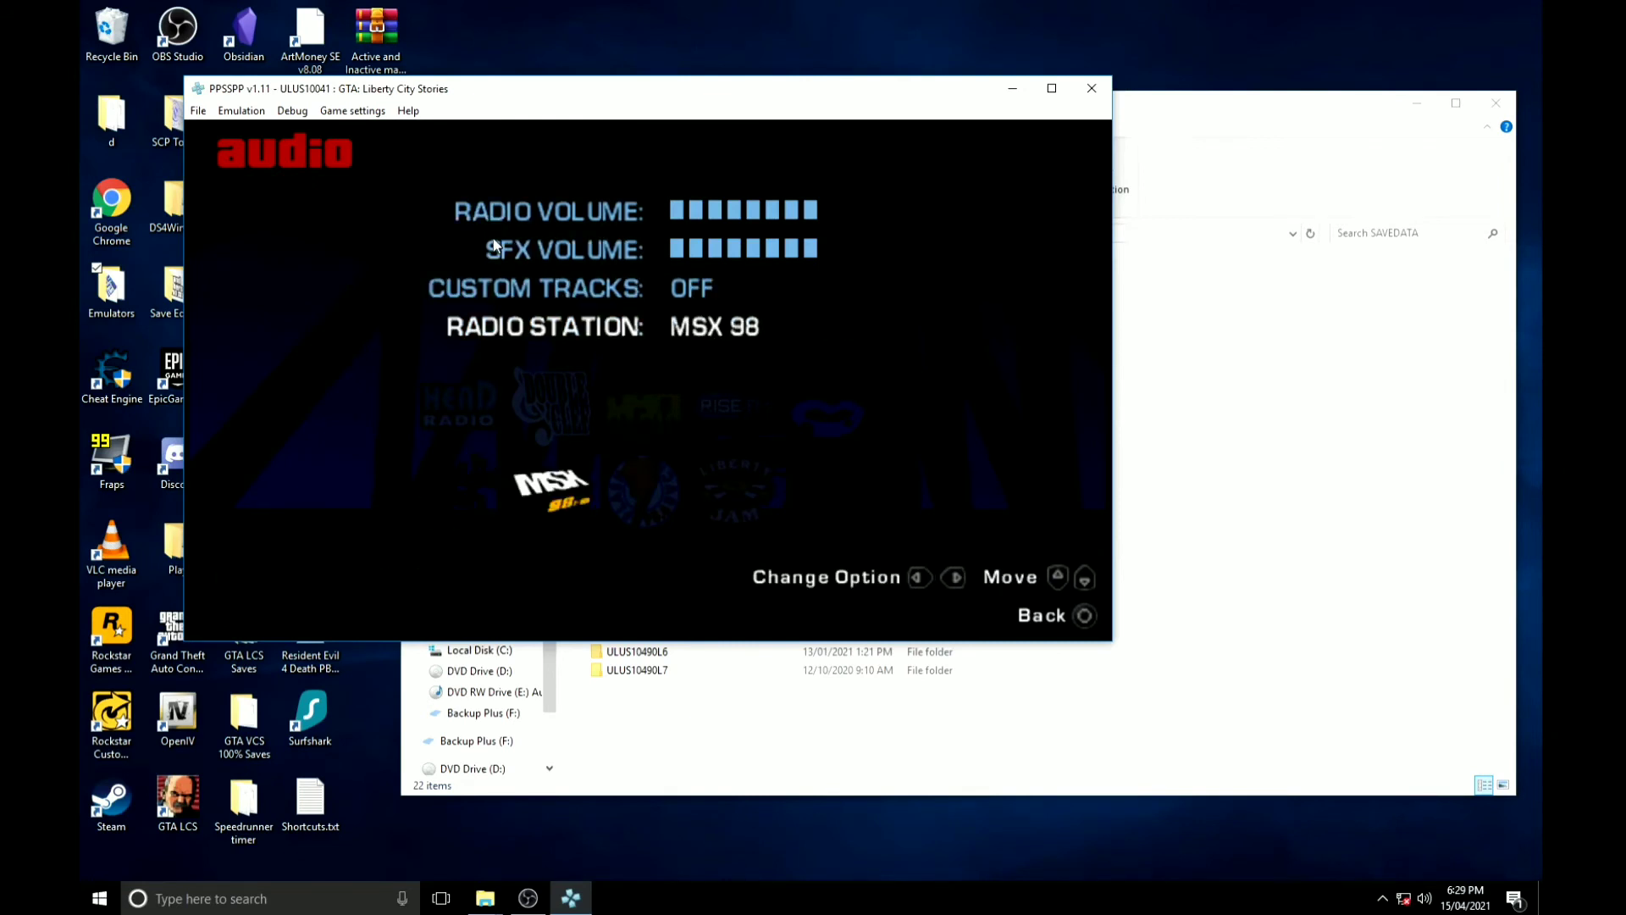
pyautogui.press('Right')
pyautogui.press('Right')
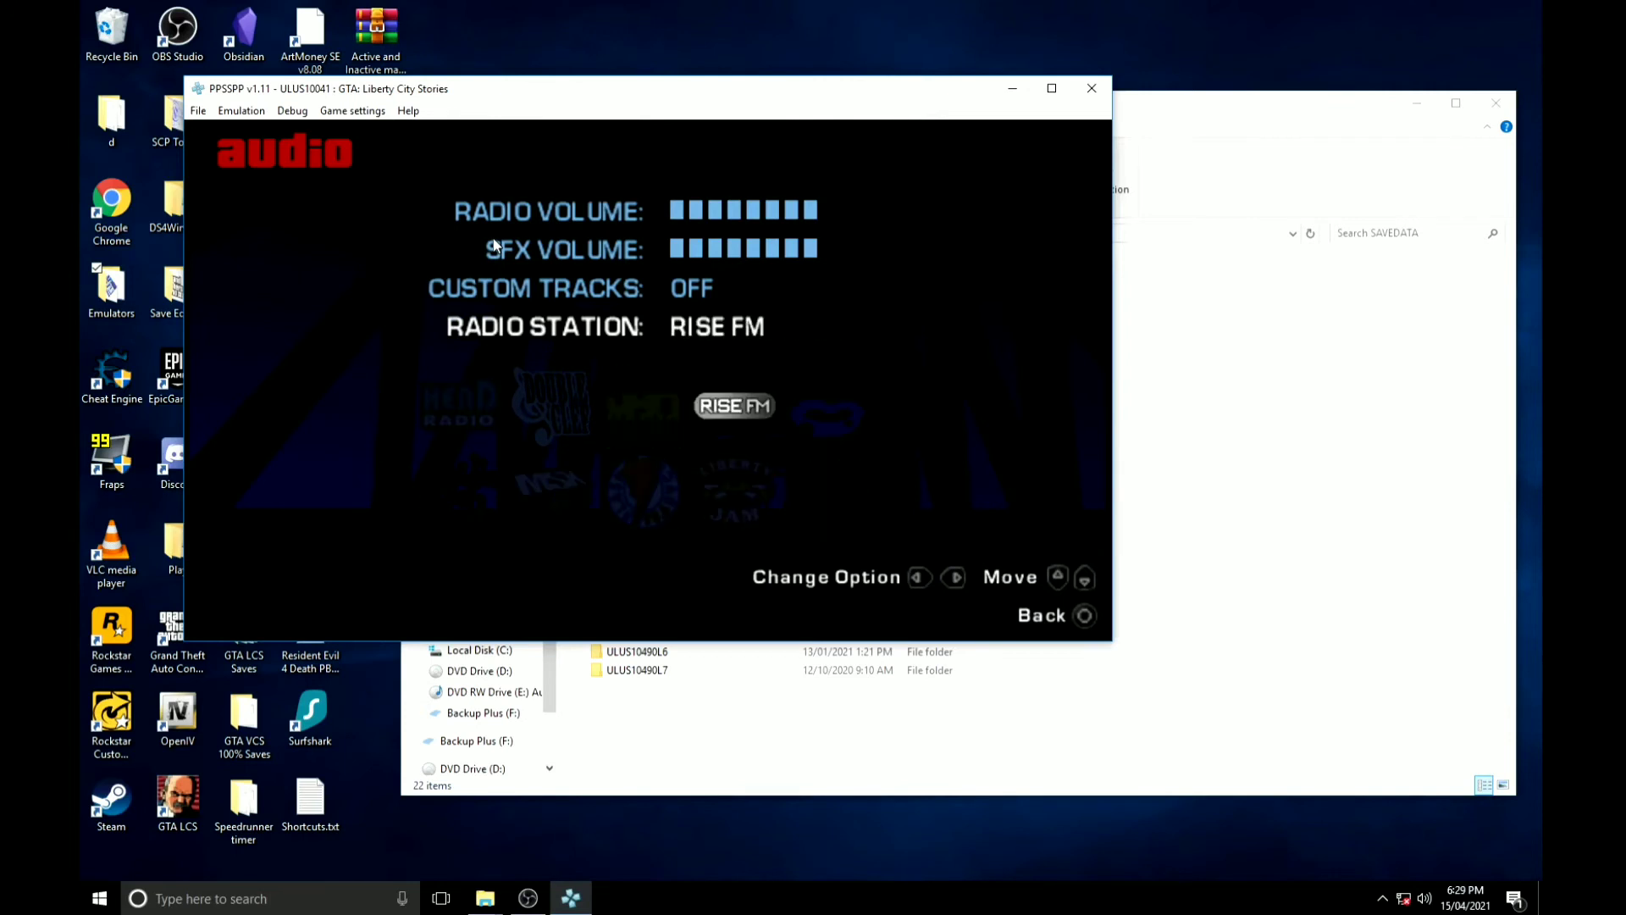
pyautogui.press('Up')
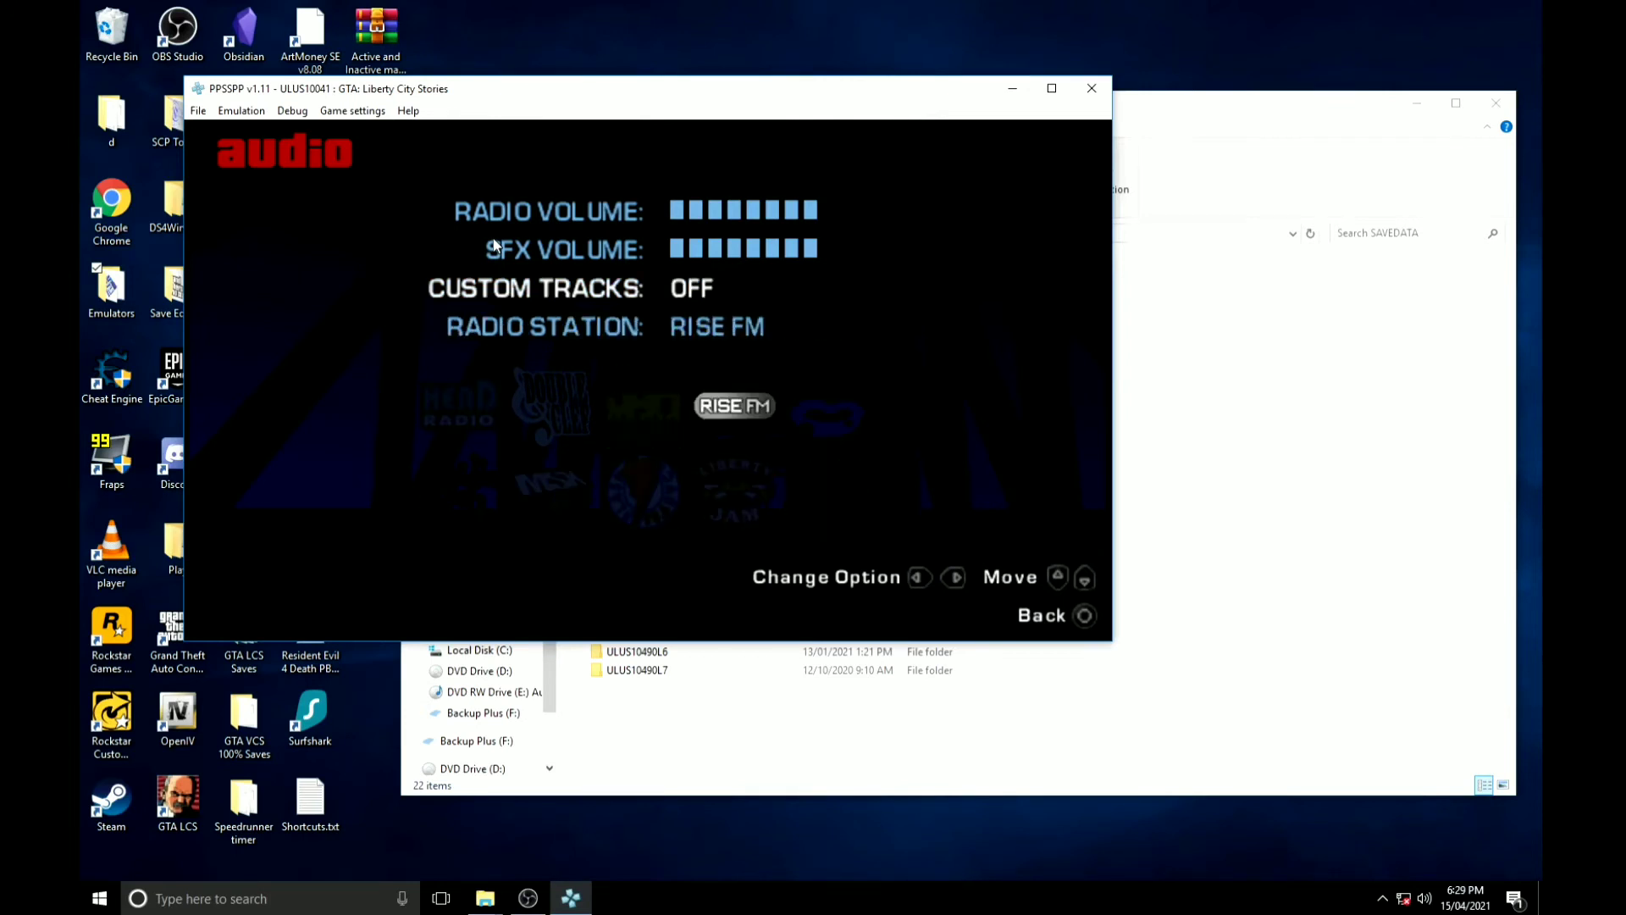
pyautogui.press('Down')
pyautogui.press('Right')
pyautogui.press('Right')
pyautogui.press('Right')
pyautogui.press('Right')
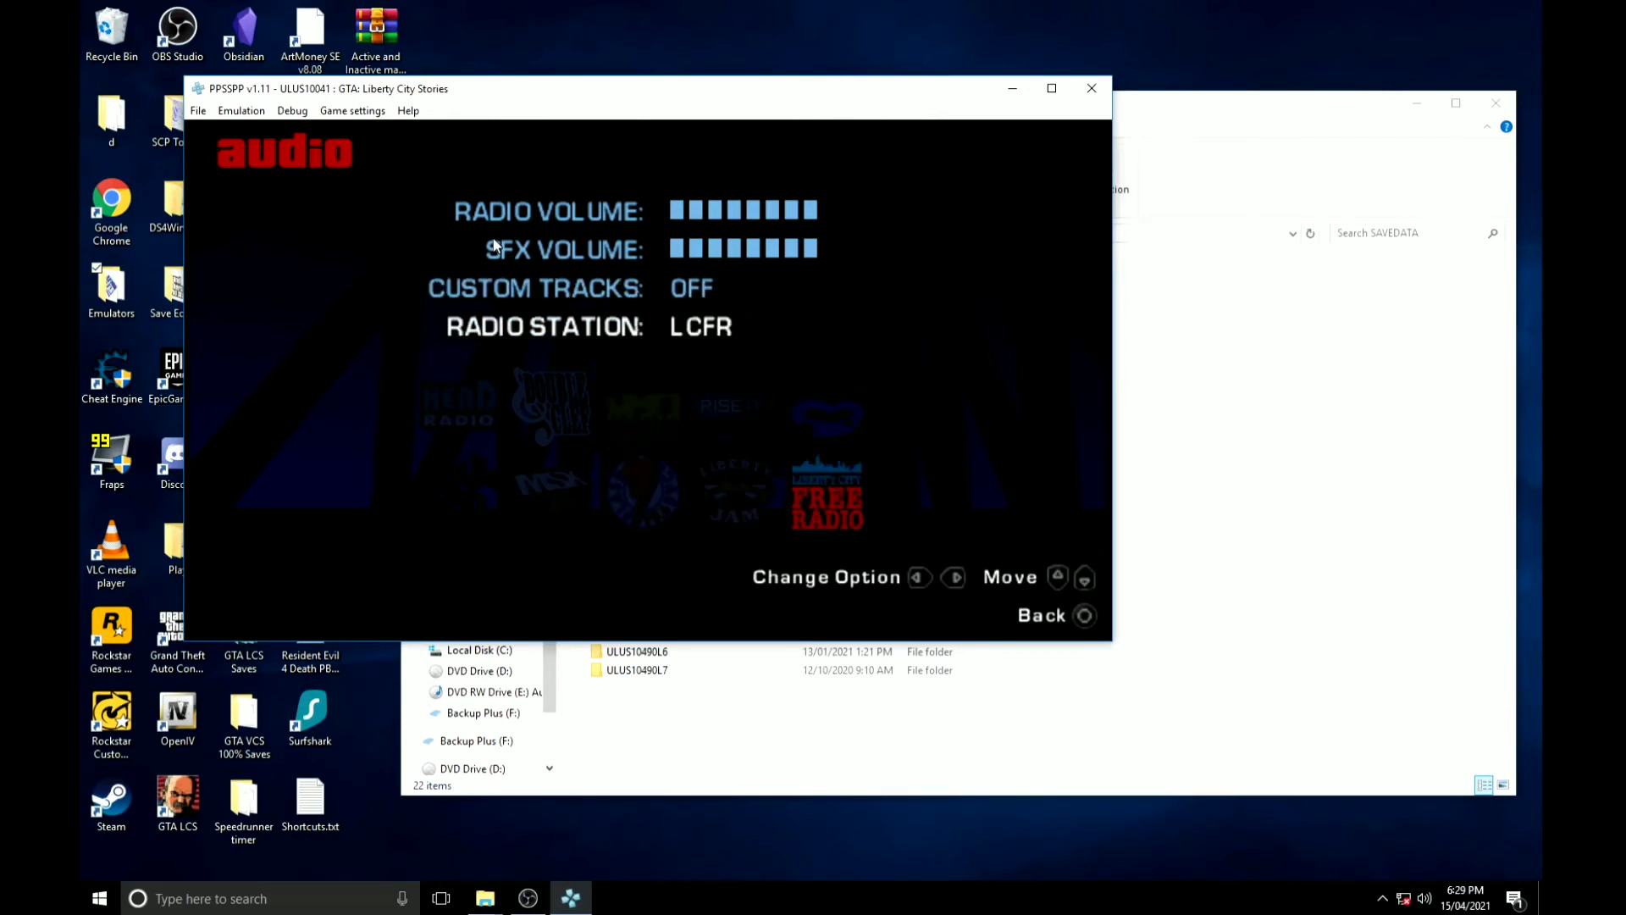
# Stop Liberty City Stories and launch GTA Vice City Stories from Recent.
pyautogui.click(241, 111)
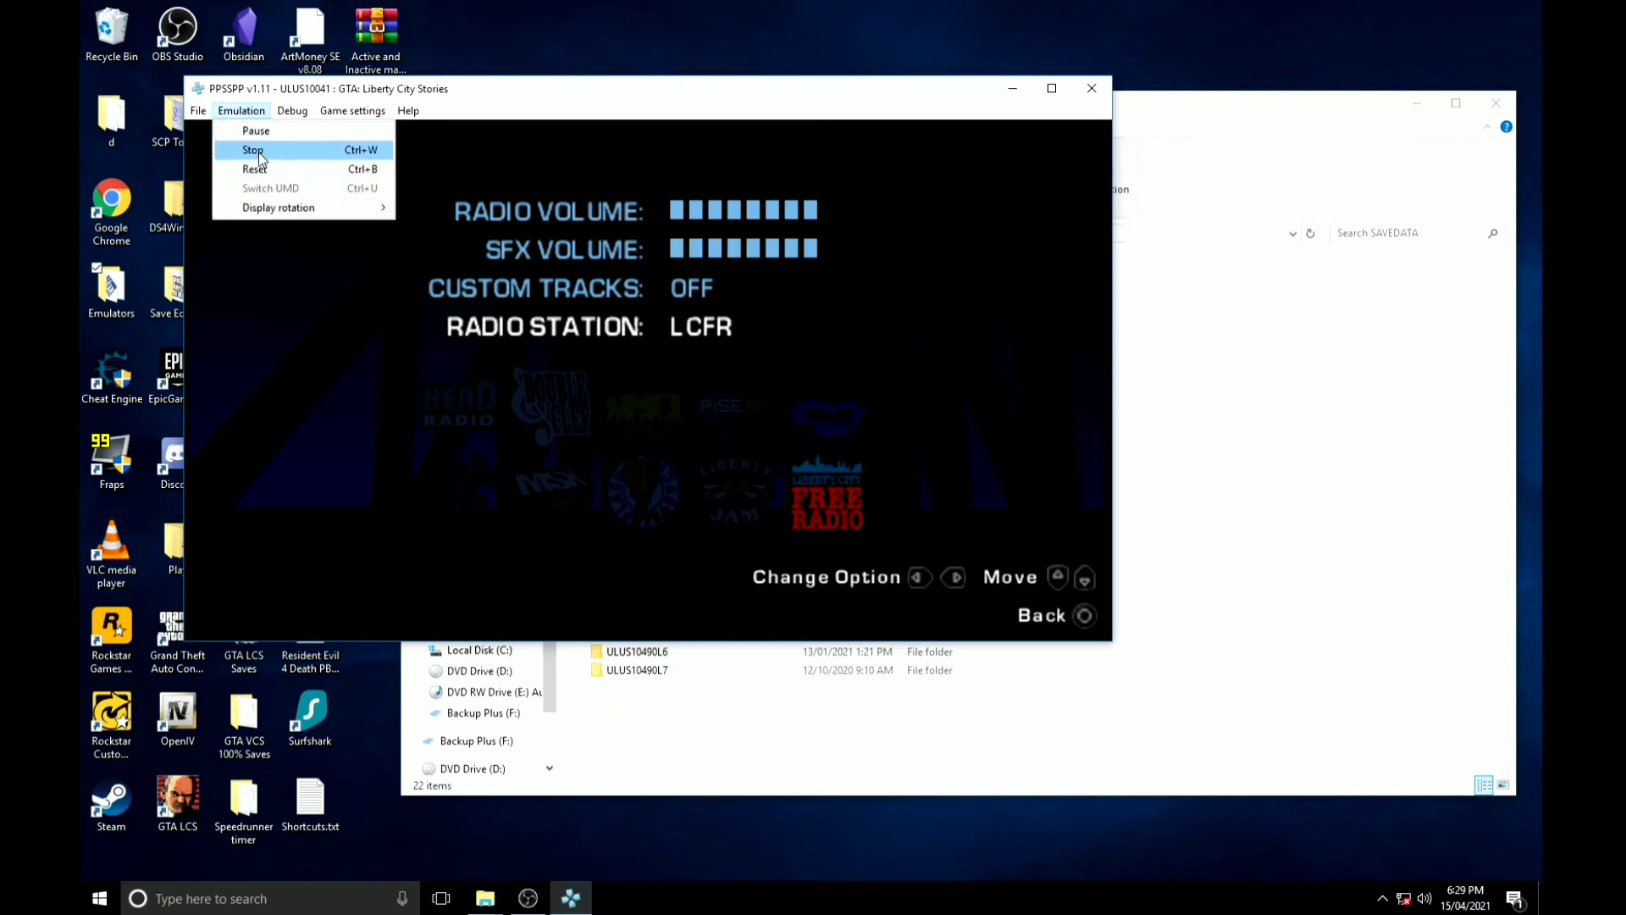
pyautogui.click(258, 147)
pyautogui.click(380, 240)
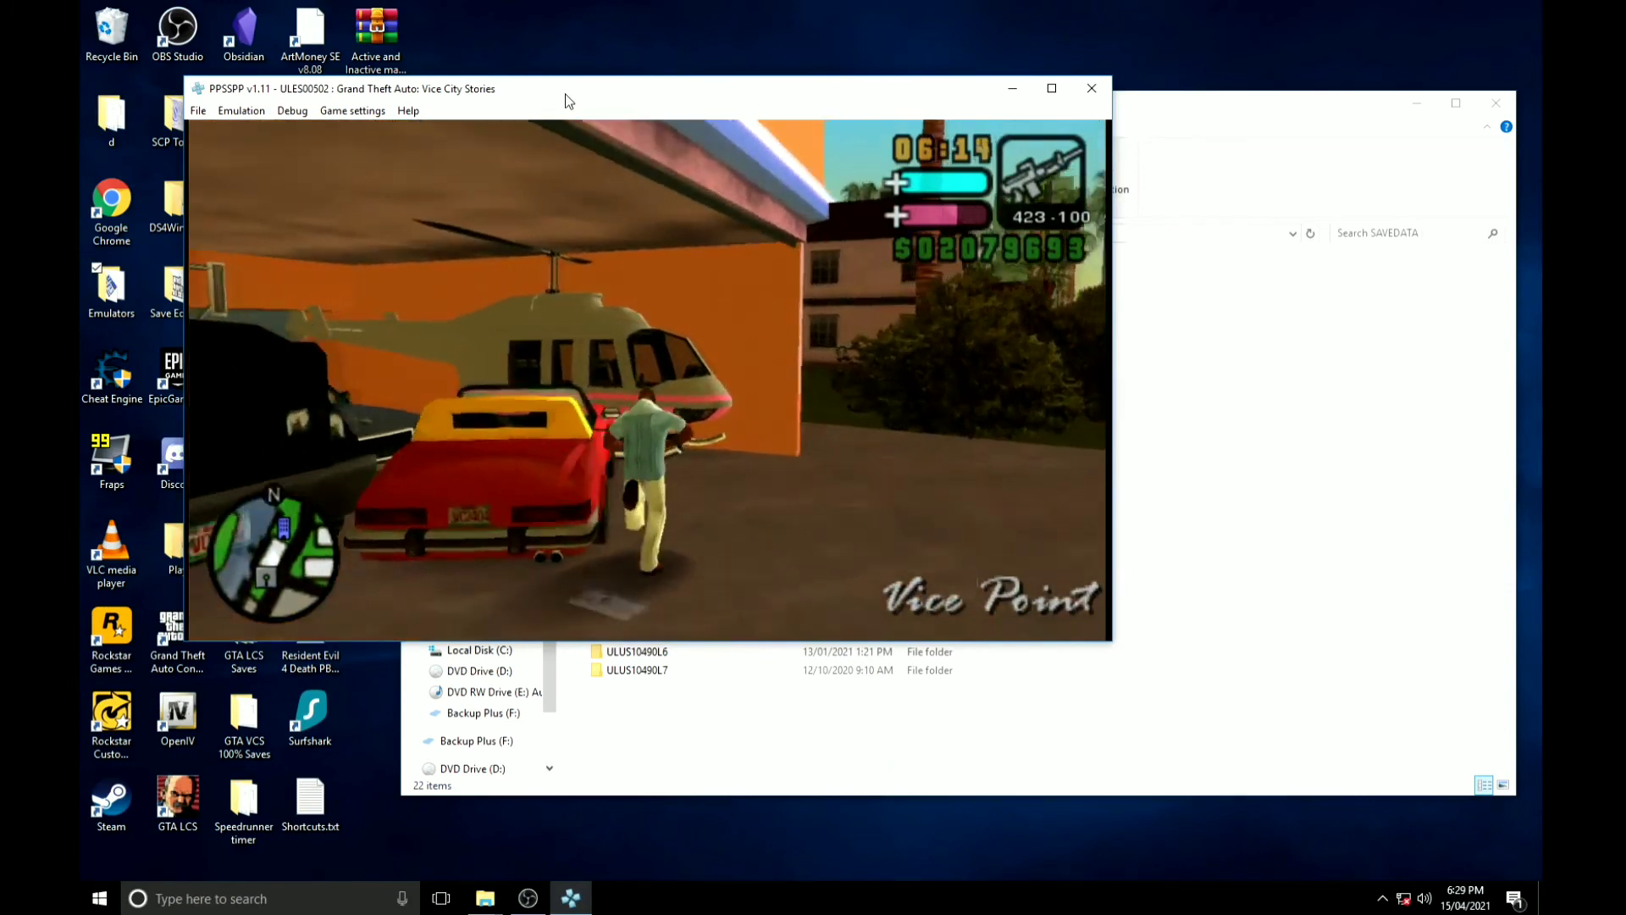
# Check the pause-menu Audio page, then drive the red Comet out onto the road.
pyautogui.press('space')
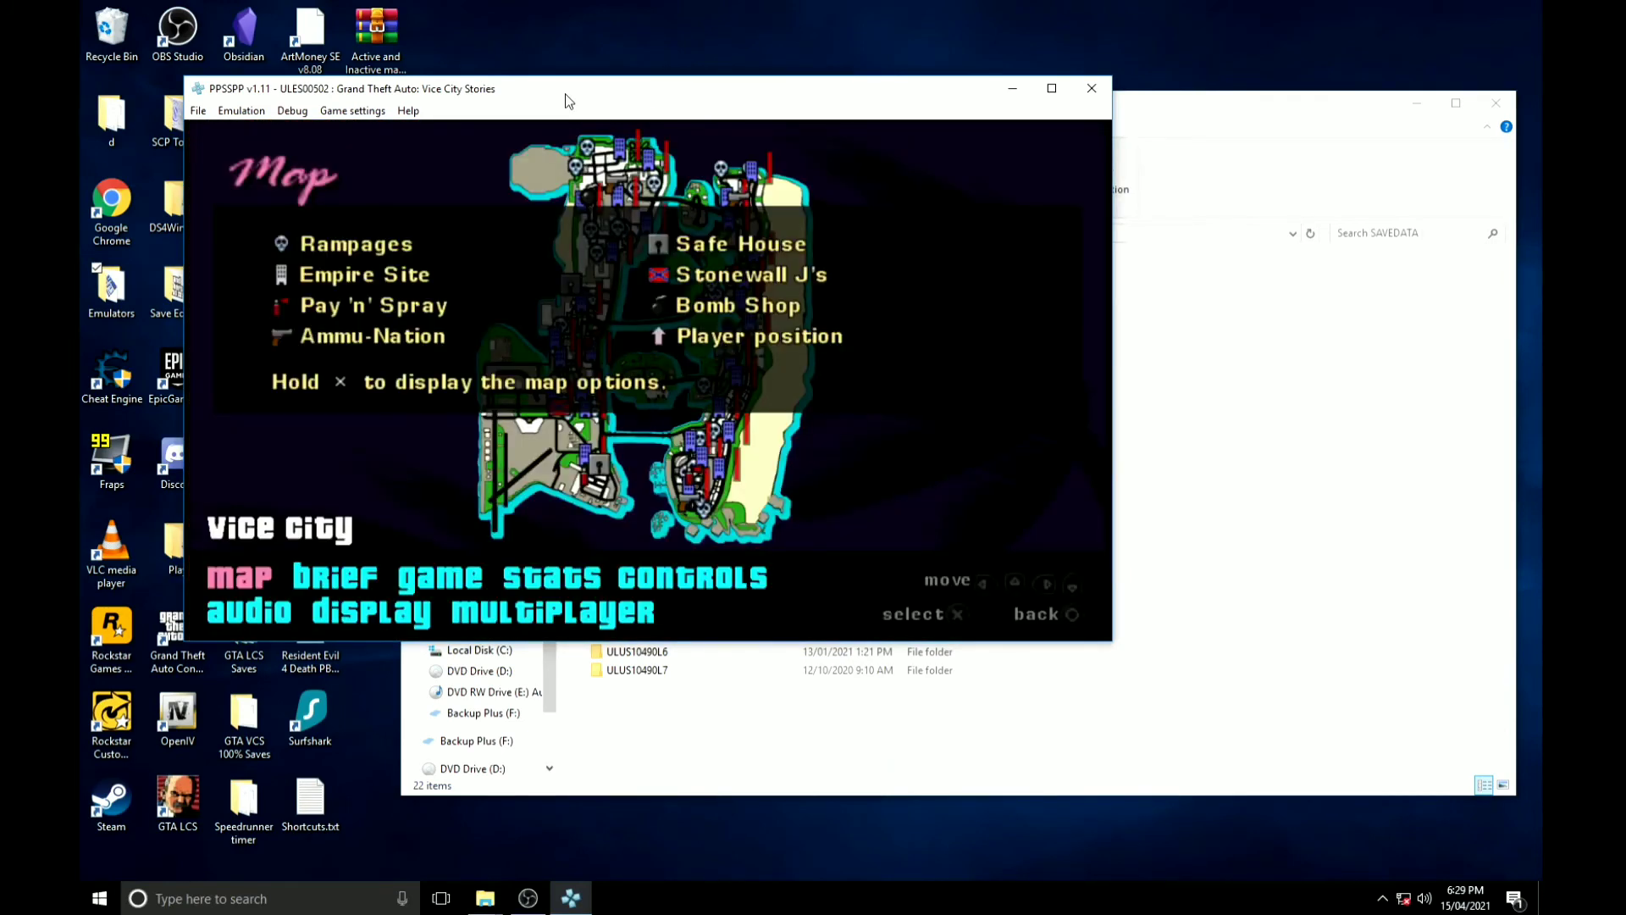
pyautogui.press('Down')
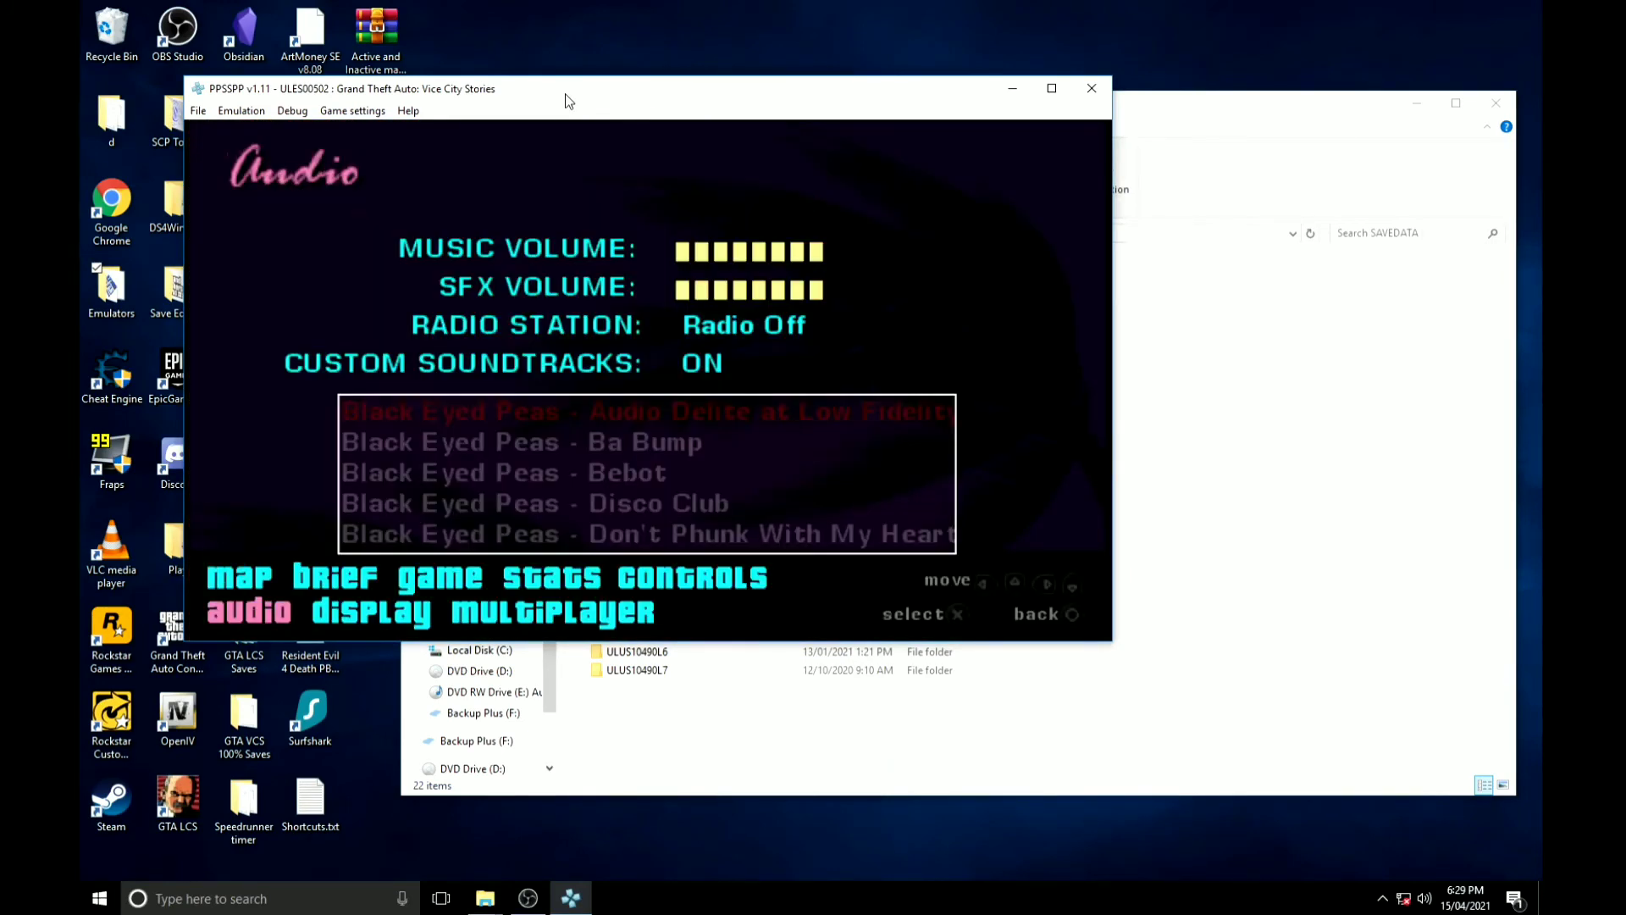
pyautogui.press('space')
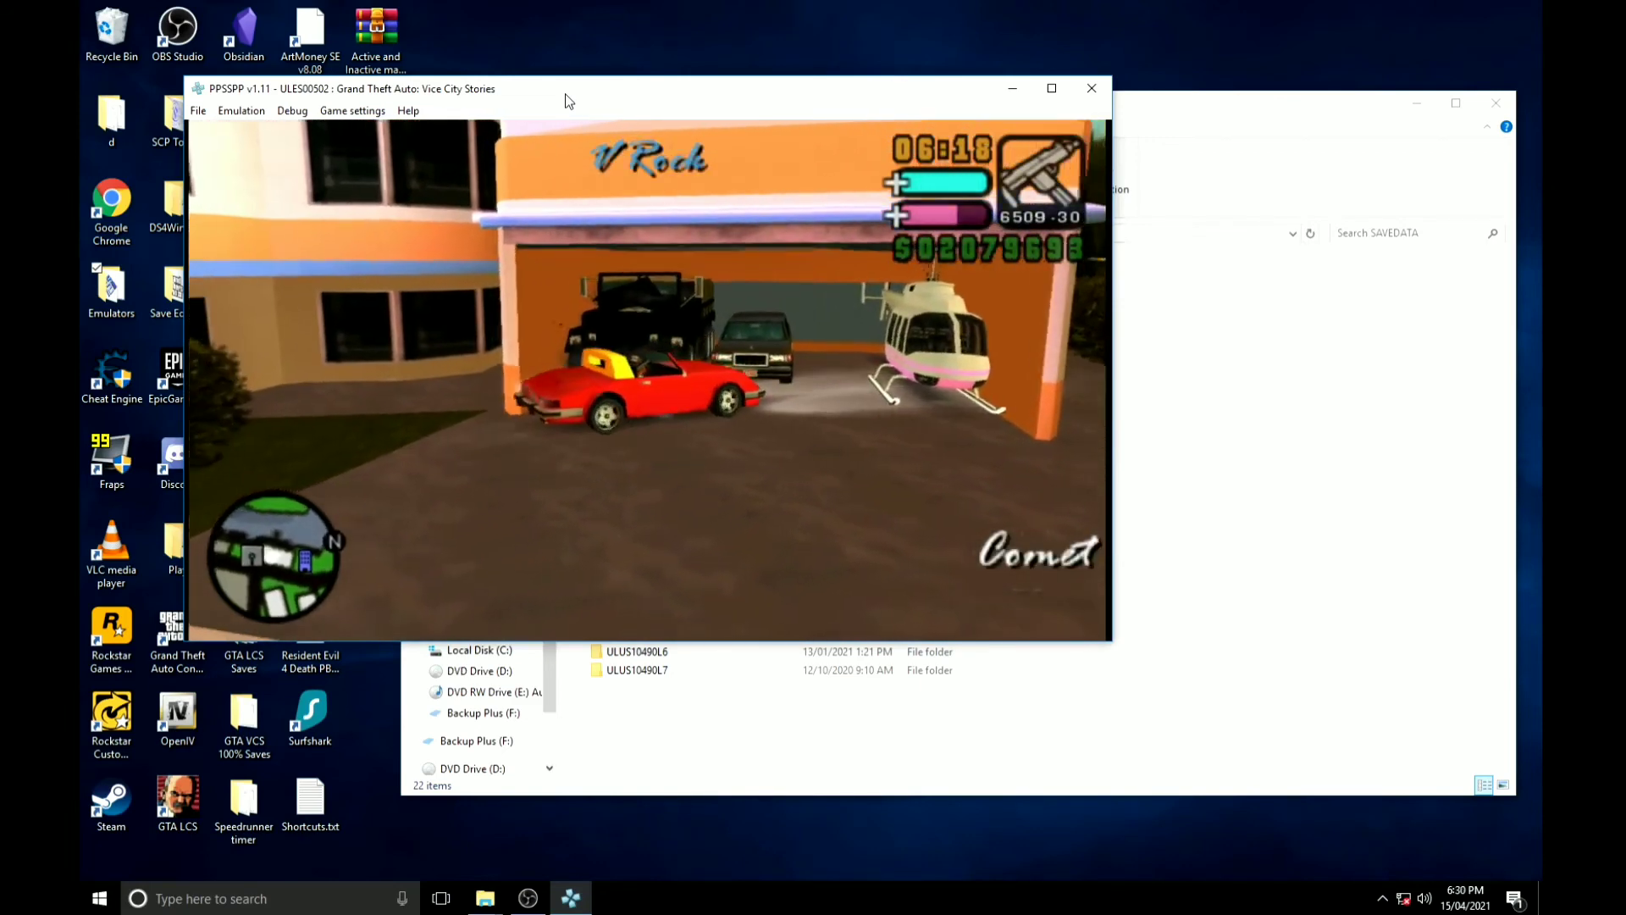
pyautogui.press('x')
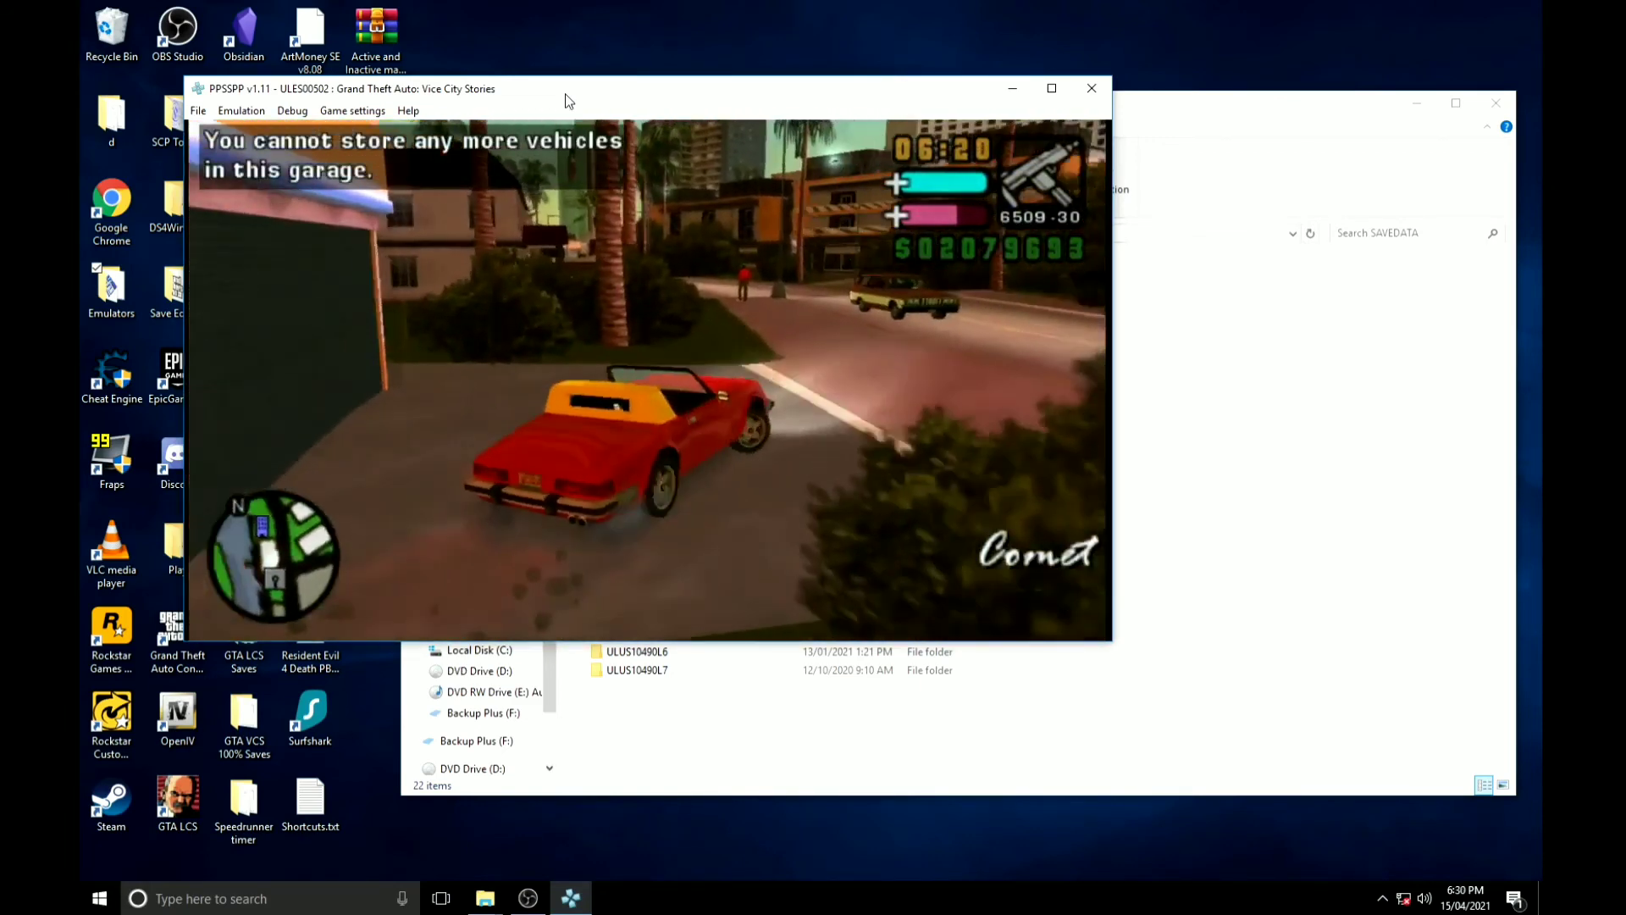
pyautogui.press('x')
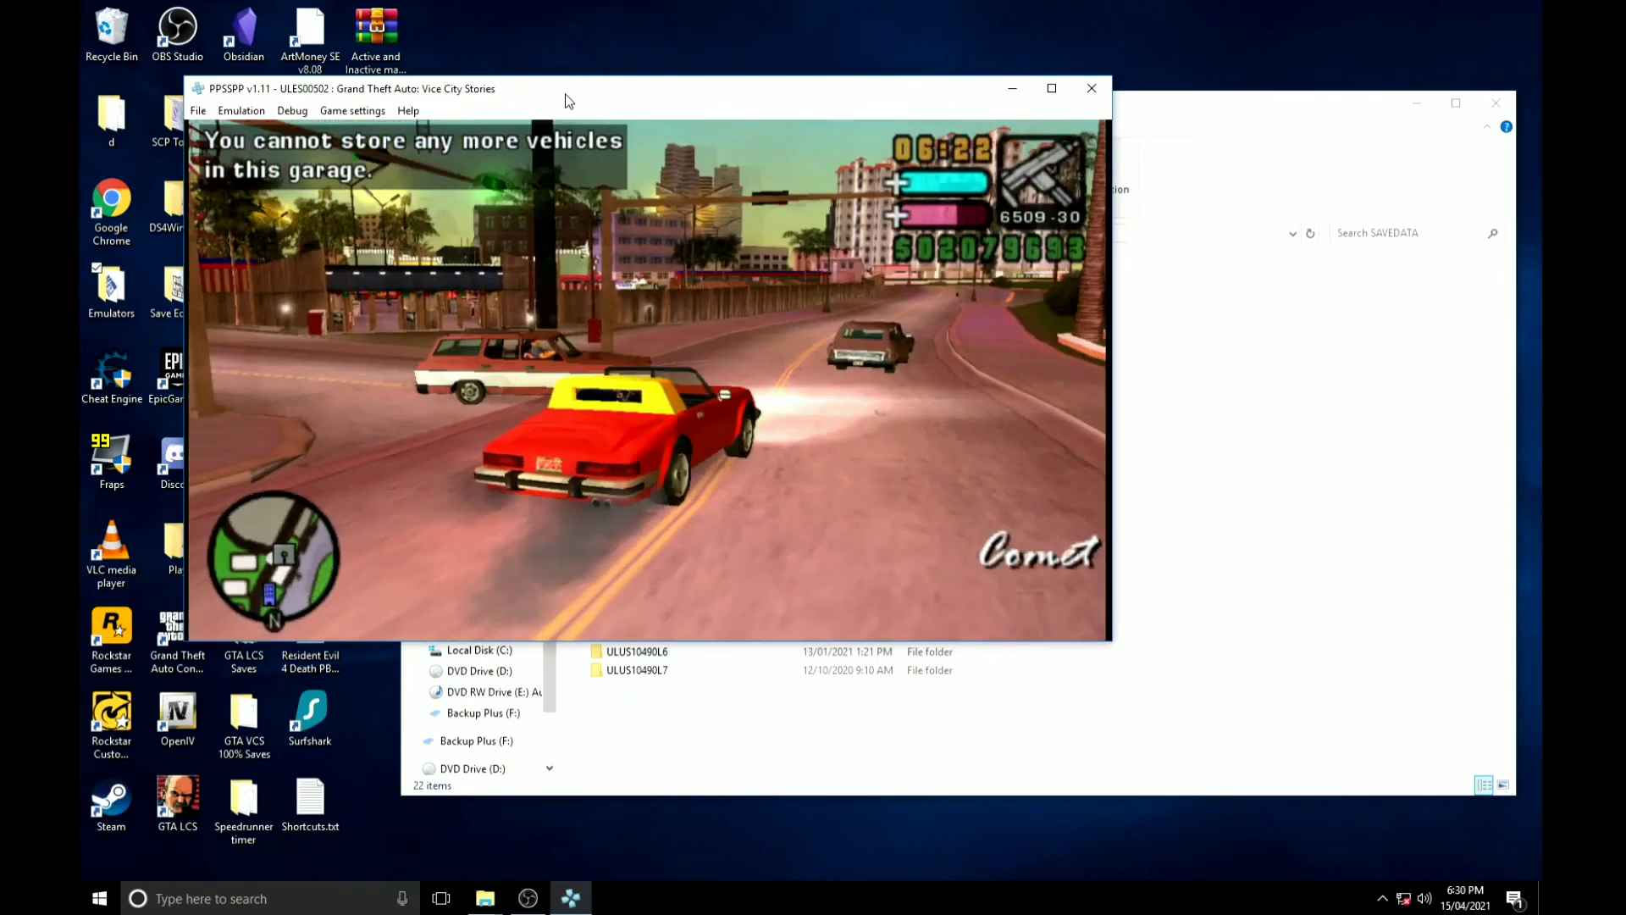
# Turn Custom Soundtracks on in Vice City Stories' Audio options.
pyautogui.press('space')
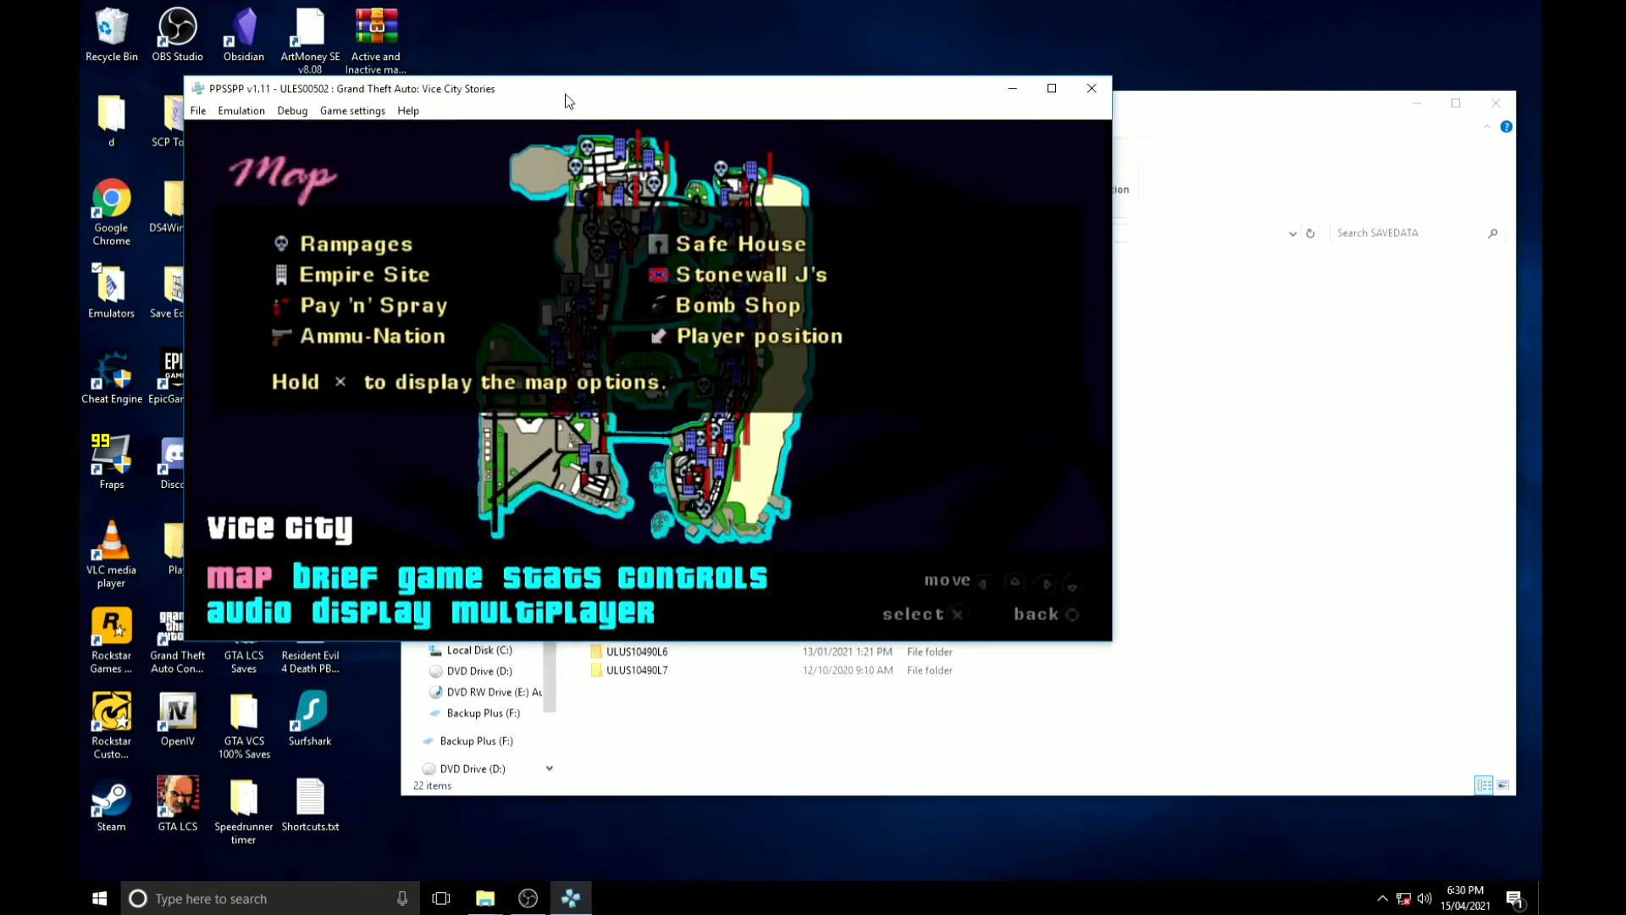
pyautogui.press('Down')
pyautogui.press('x')
pyautogui.press('Down')
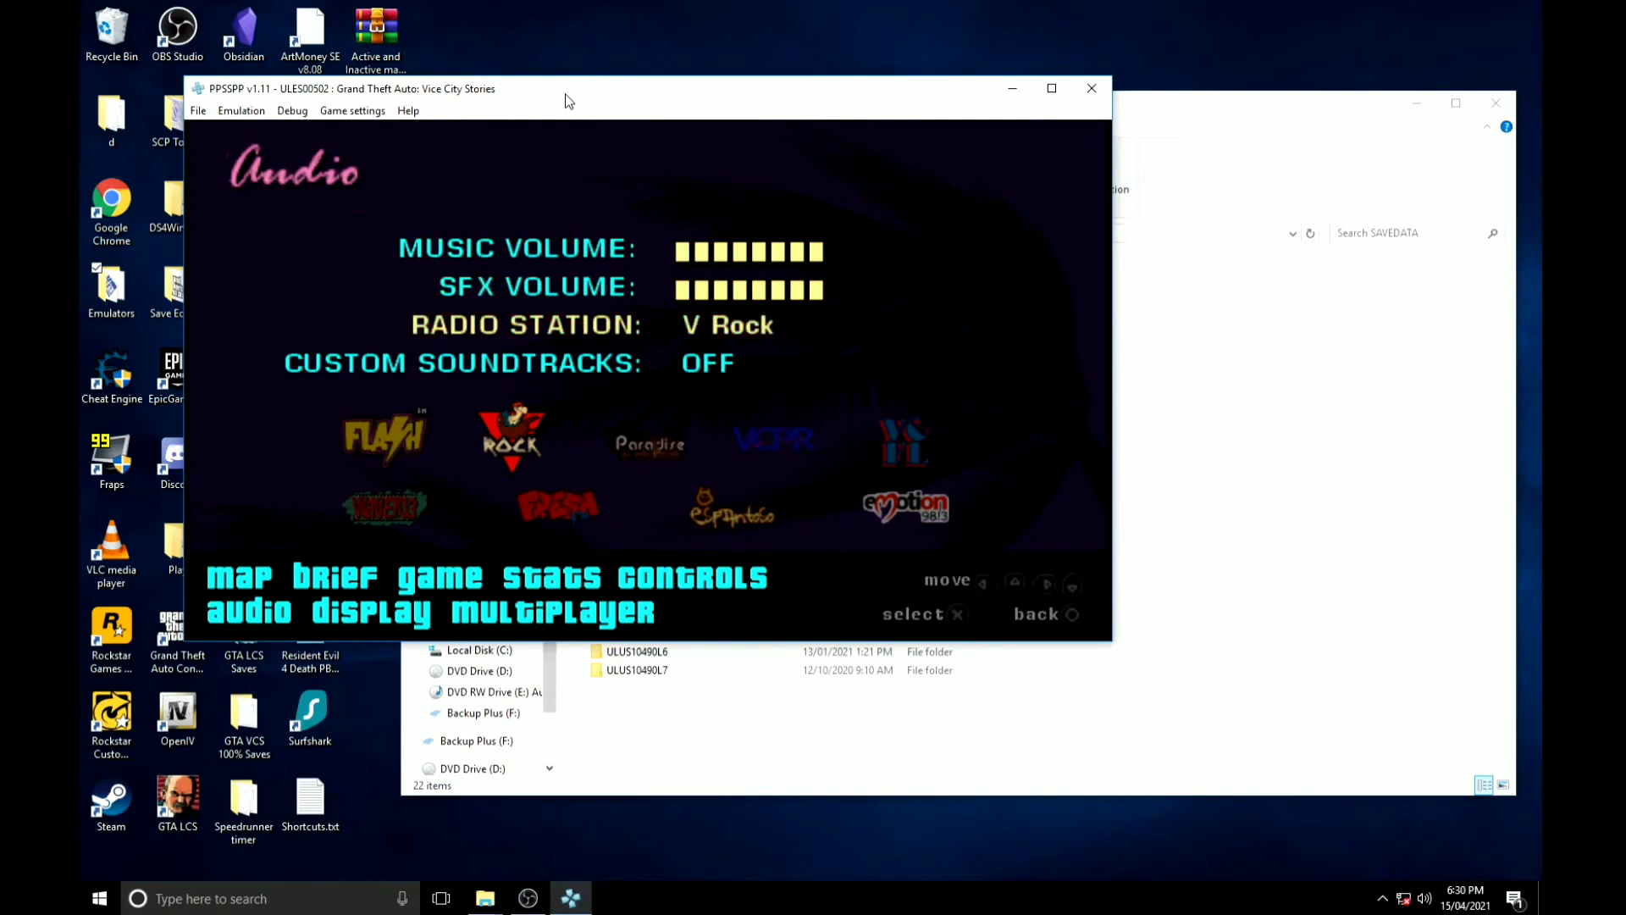
pyautogui.press('Right')
pyautogui.press('Right')
pyautogui.press('Right')
pyautogui.press('Right')
pyautogui.press('Right')
pyautogui.press('Down')
pyautogui.press('Right')
pyautogui.press('Left')
pyautogui.press('Right')
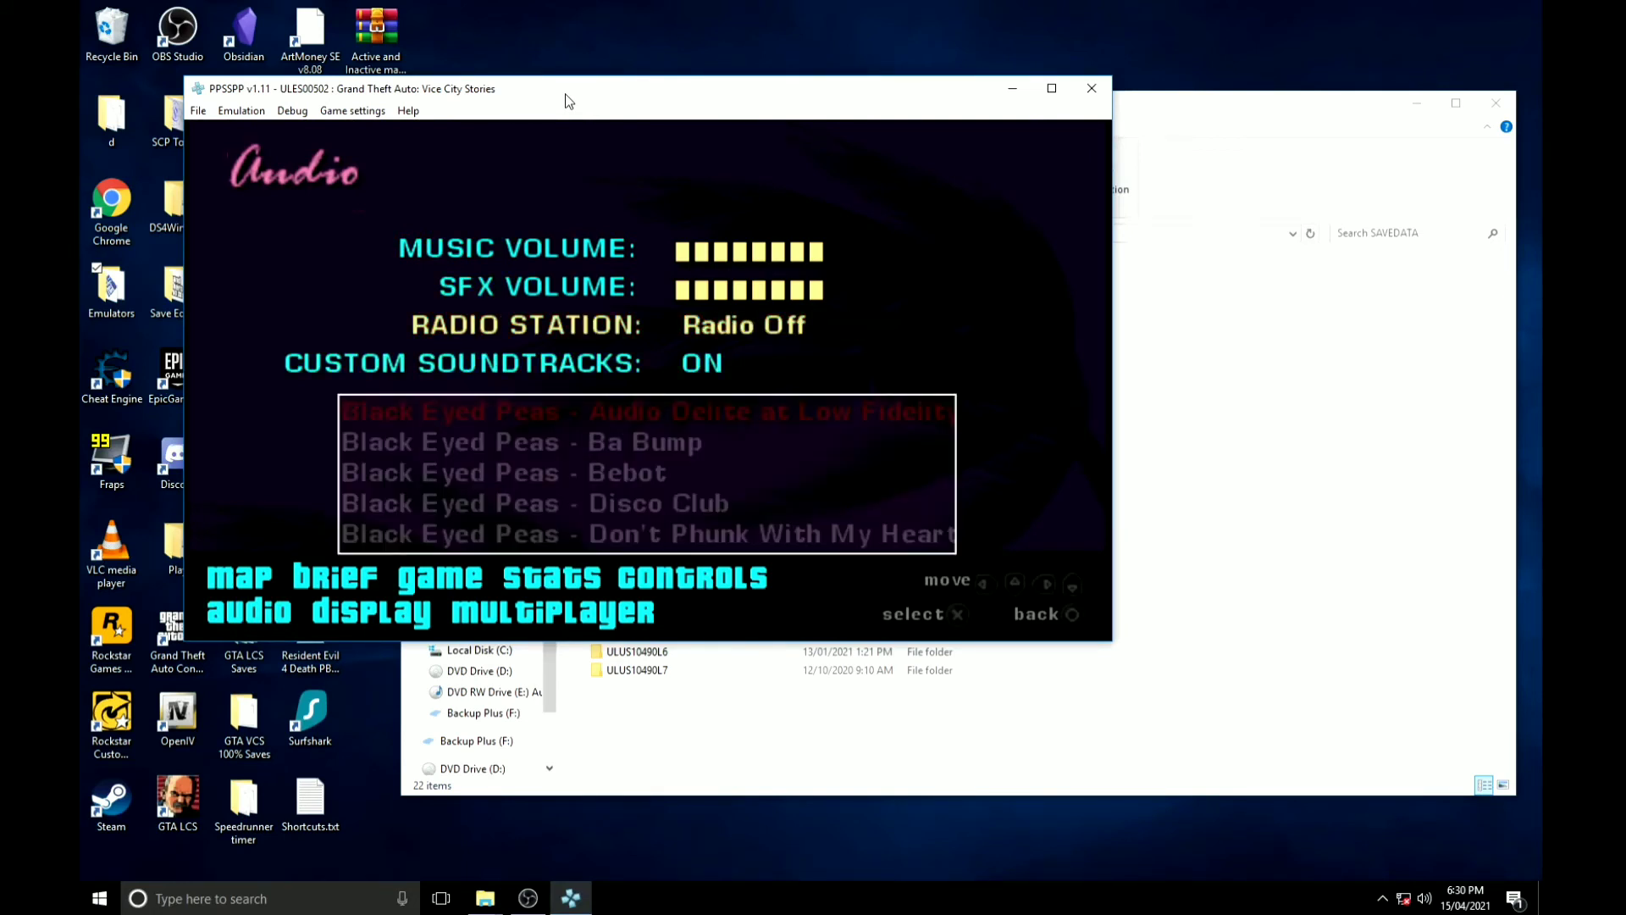
pyautogui.press('Left')
pyautogui.press('Right')
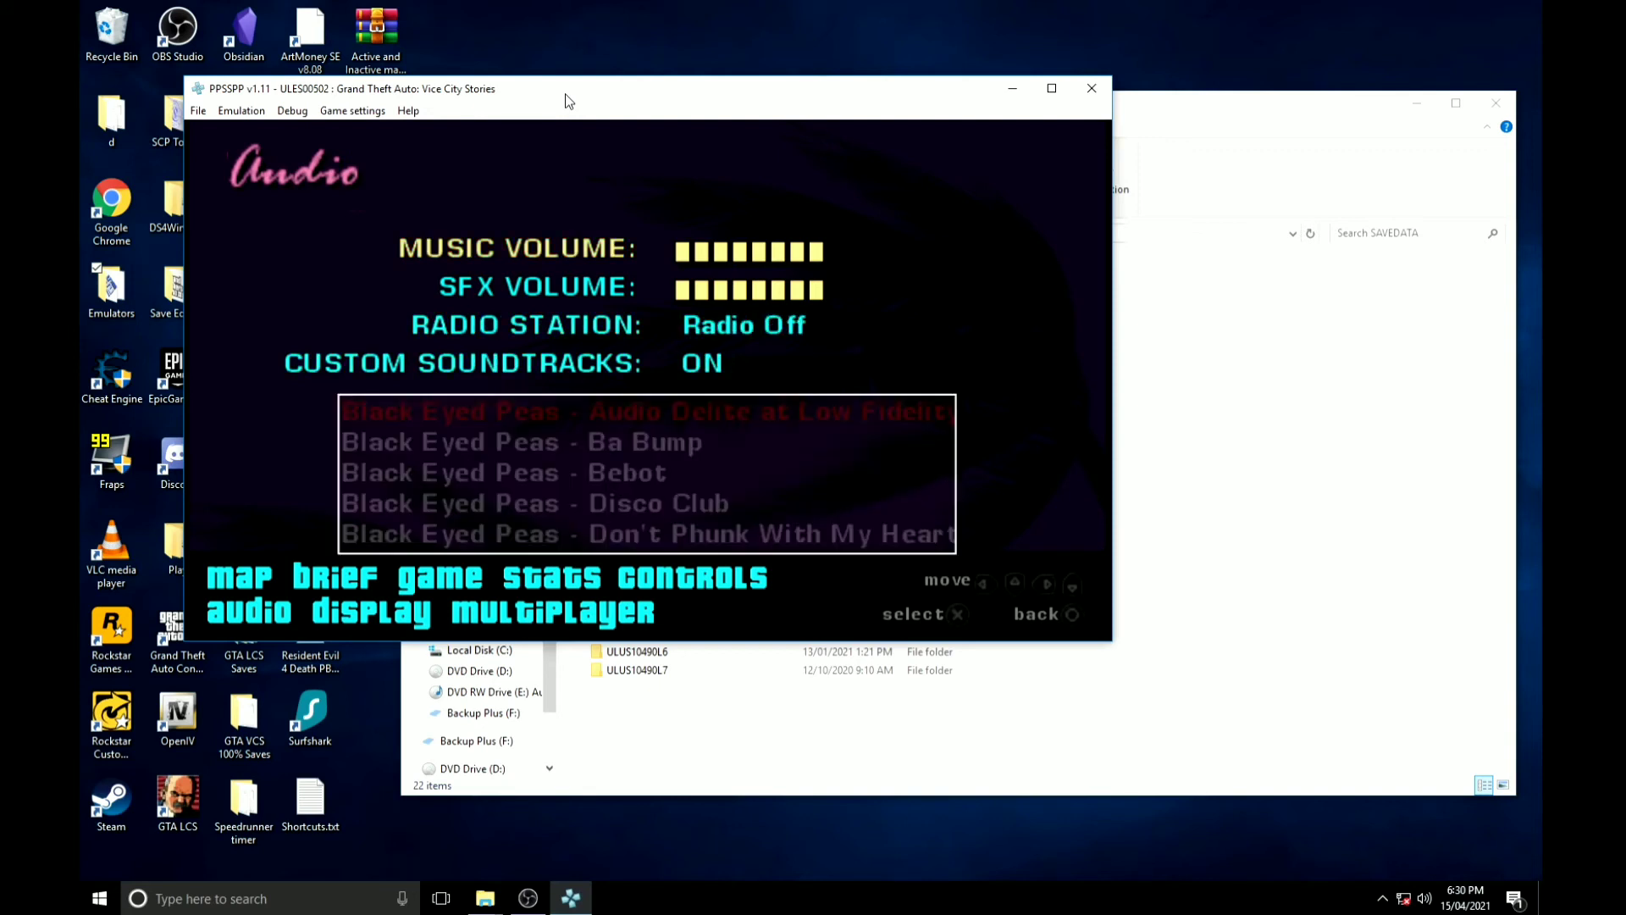
# Step through the custom track list from Ba Bump, Bebot and Disco Club to Gone Going.
pyautogui.press('Down')
pyautogui.press('Down')
pyautogui.press('Down')
pyautogui.press('Down')
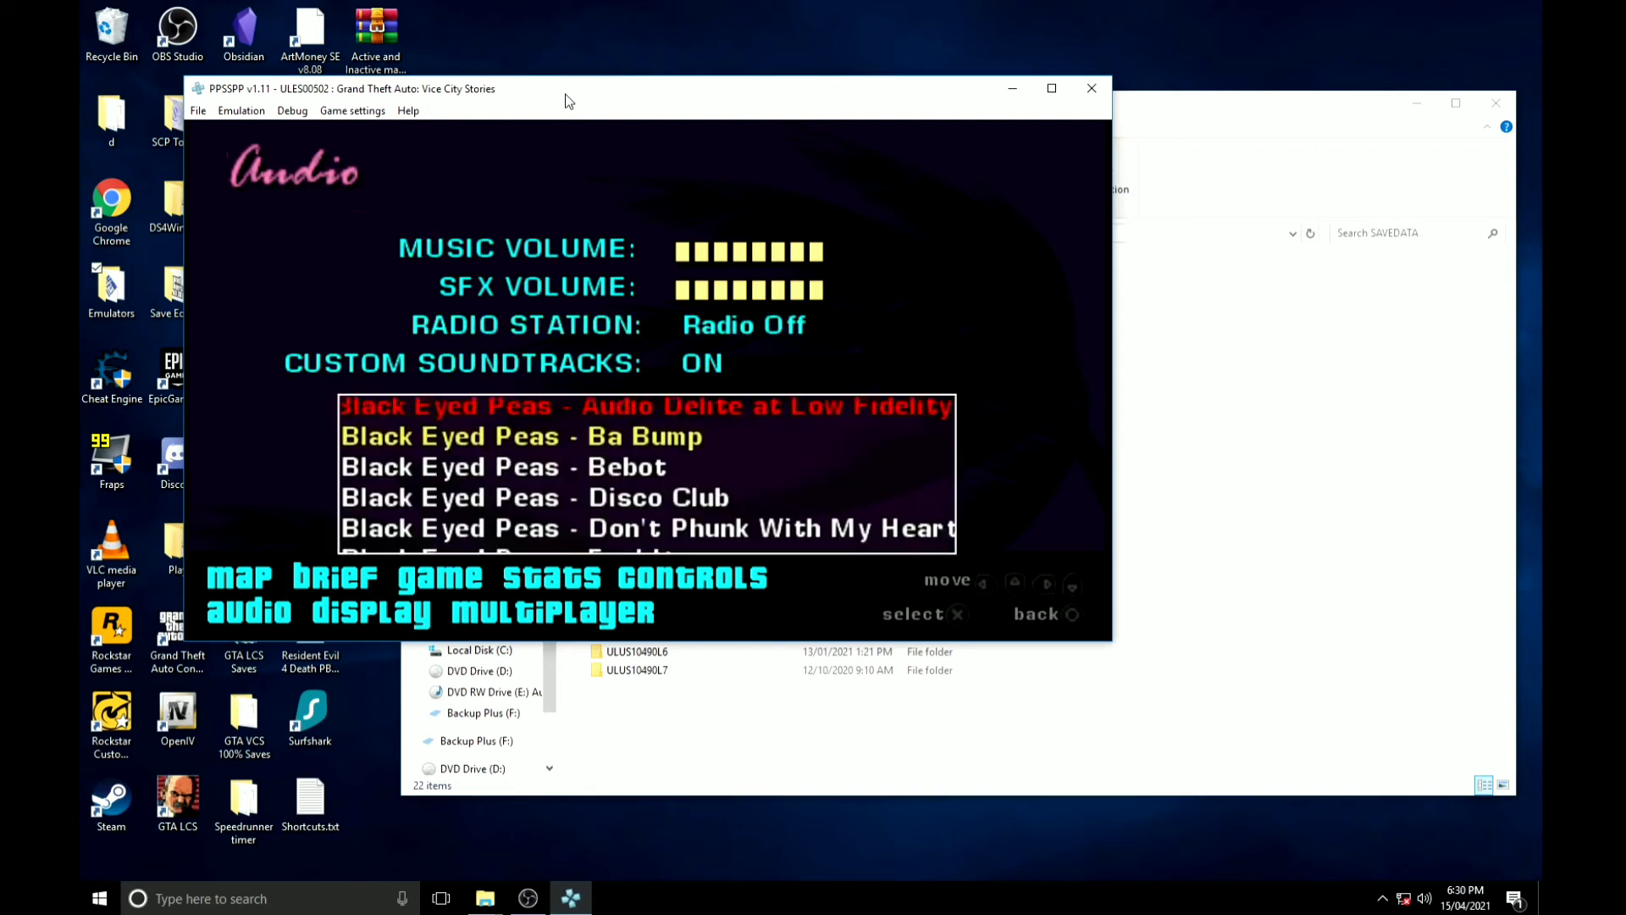
pyautogui.press('Up')
pyautogui.press('Up')
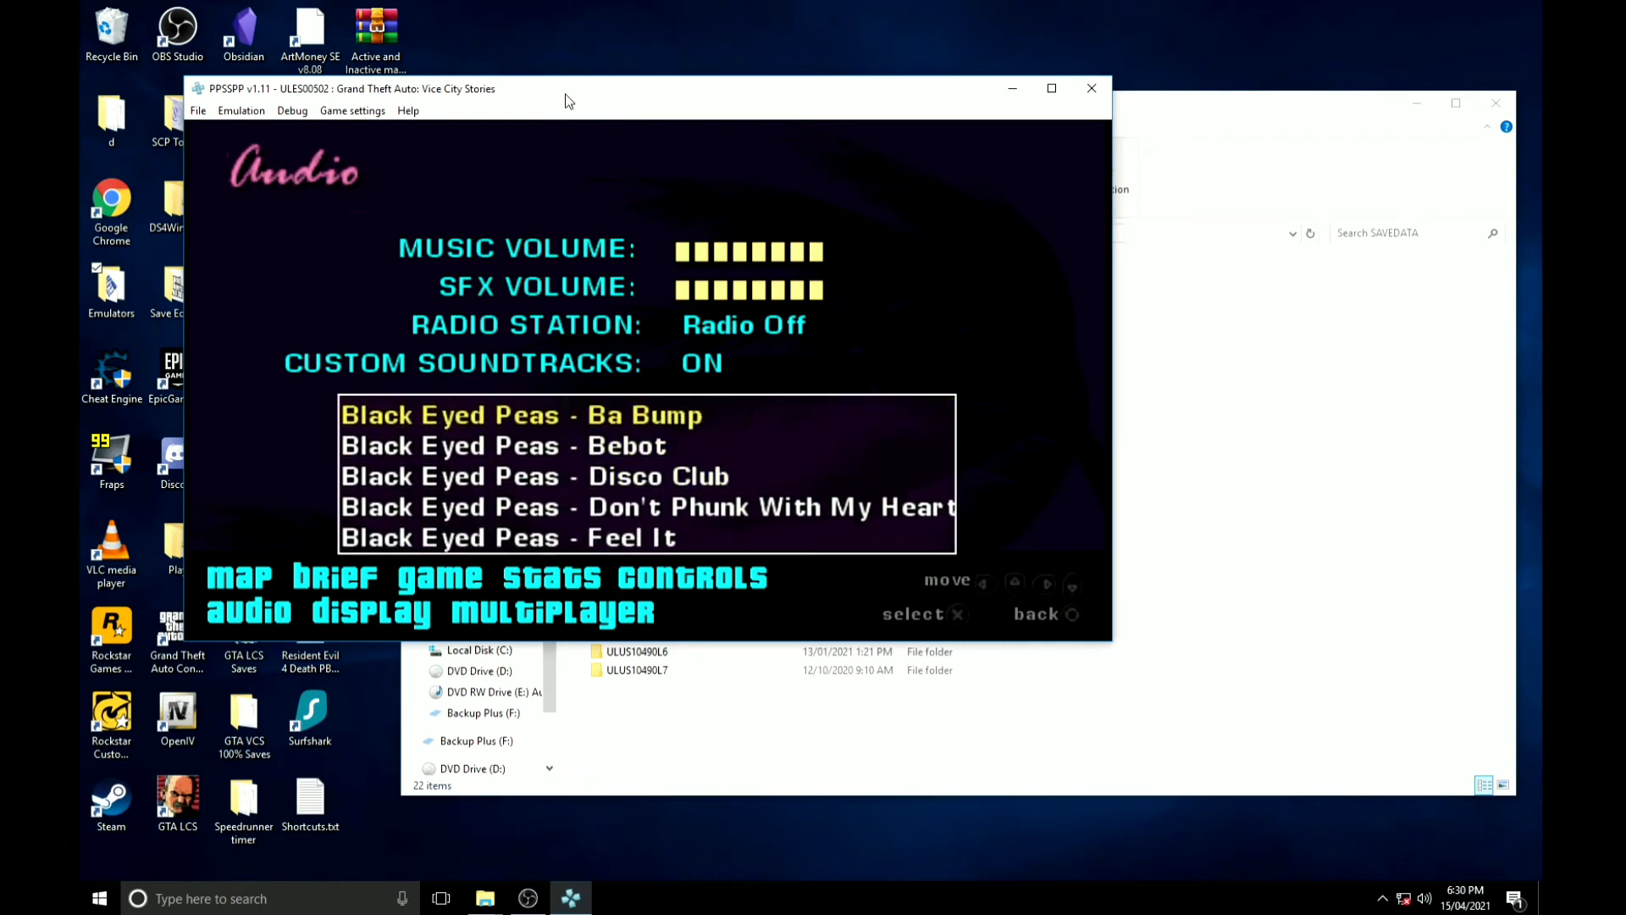
pyautogui.press('Up')
pyautogui.press('Down')
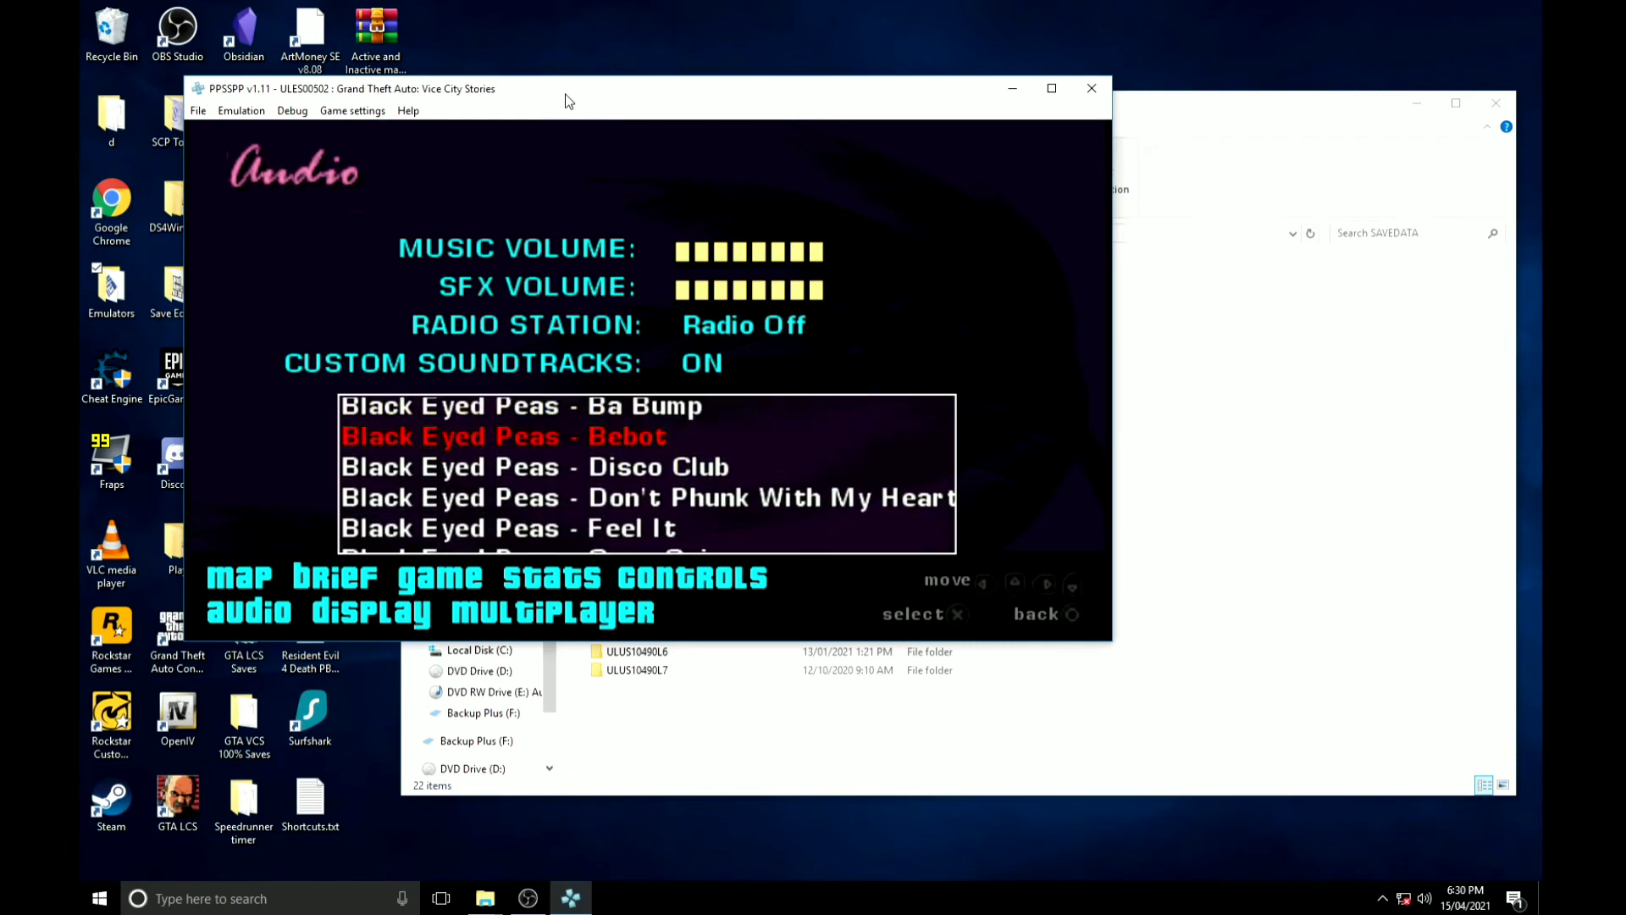
pyautogui.press('Down')
pyautogui.press('Down')
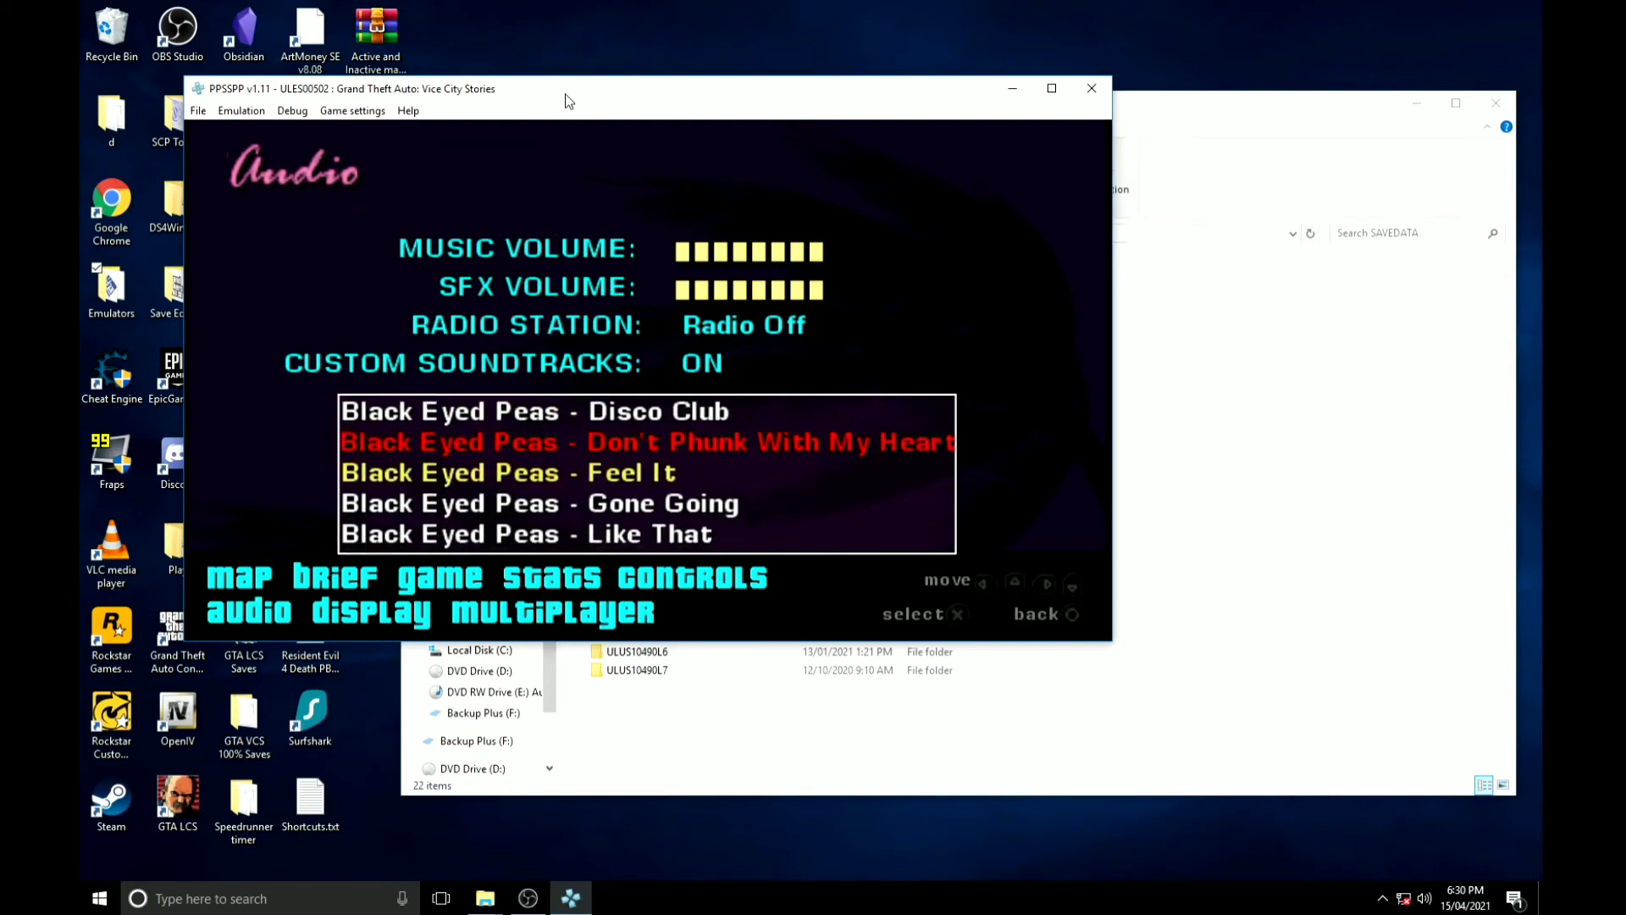
pyautogui.press('Down')
pyautogui.press('Down')
pyautogui.press('Down')
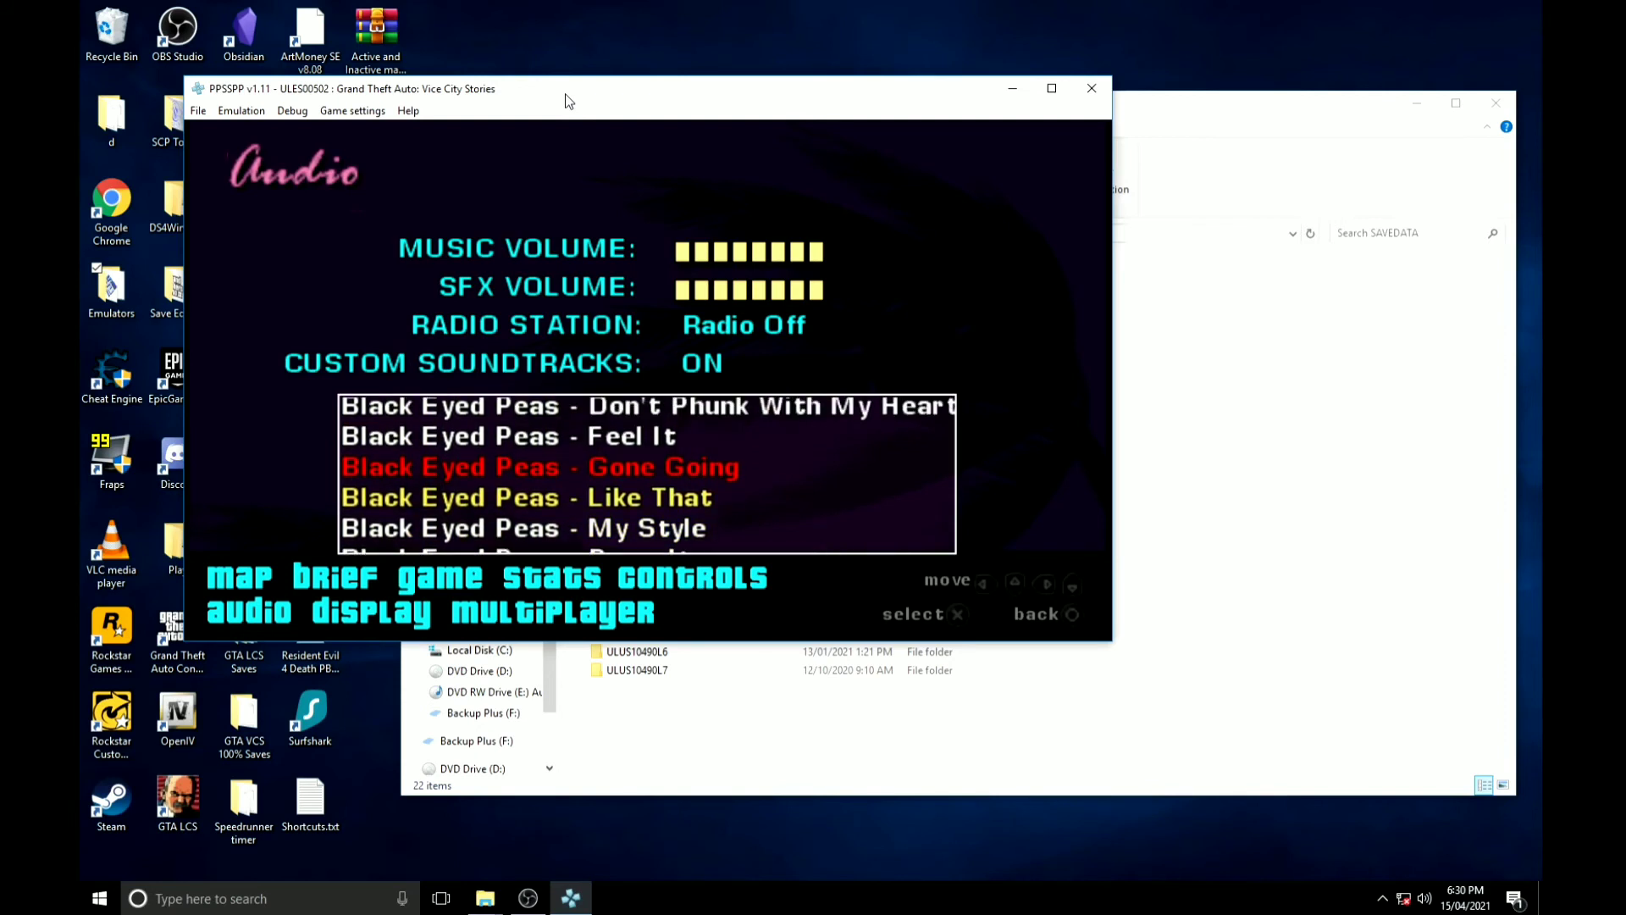
pyautogui.press('Down')
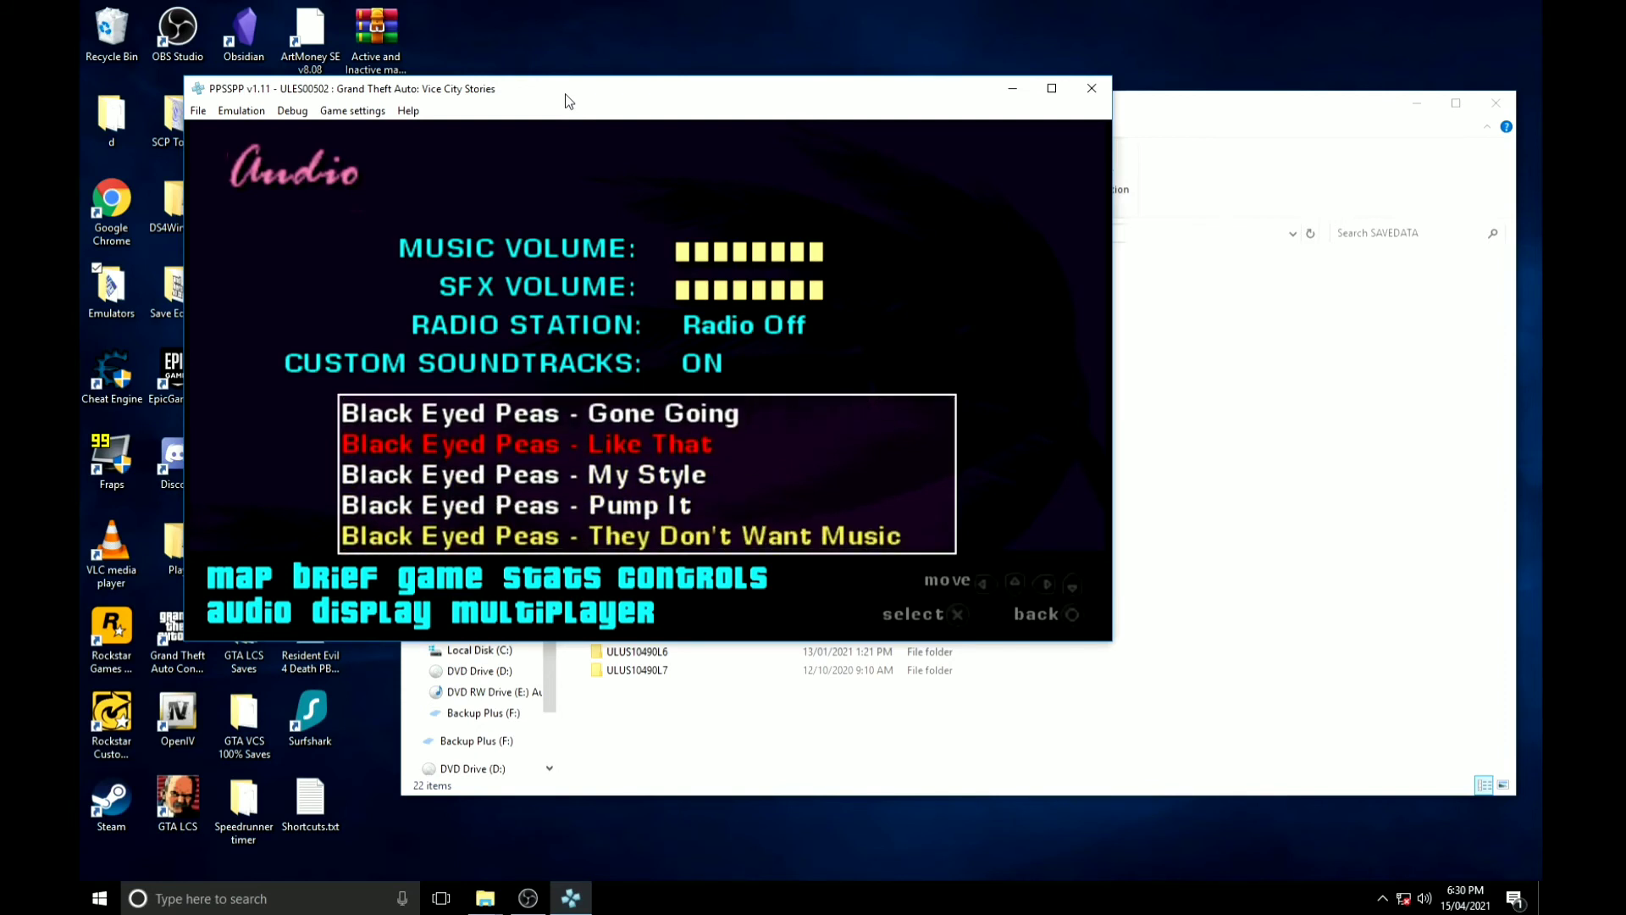